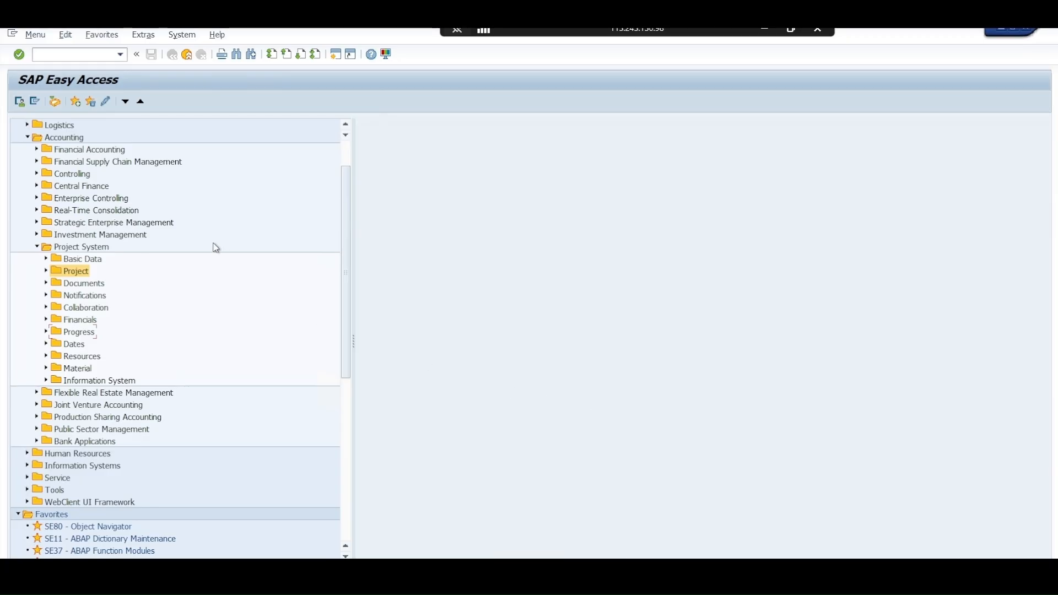
Open the CJ91 Create transaction for a Standard WBS from the Project System's Basic Data templates
click(74, 249)
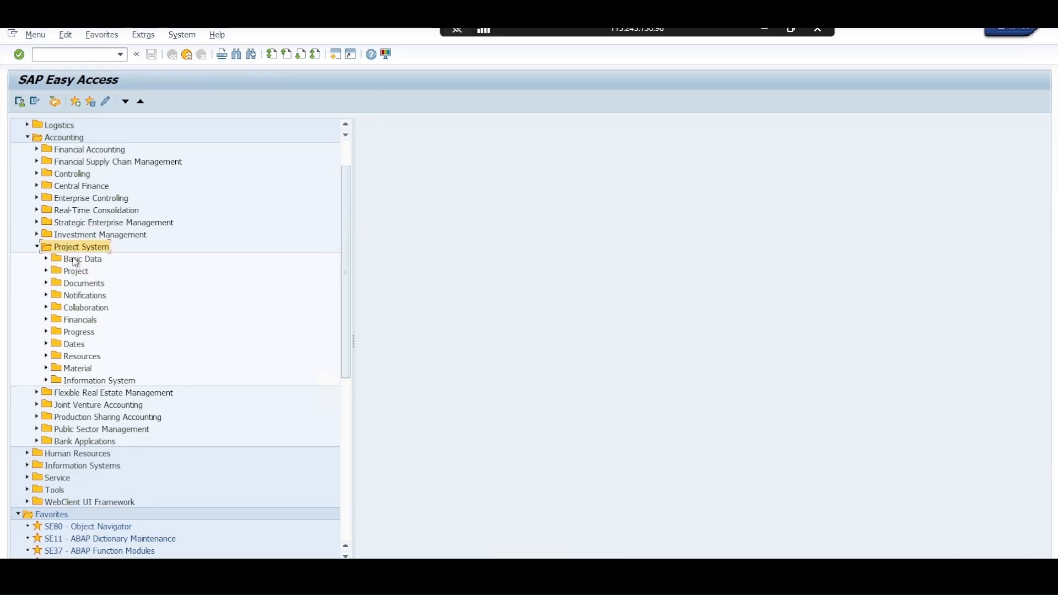
click(75, 261)
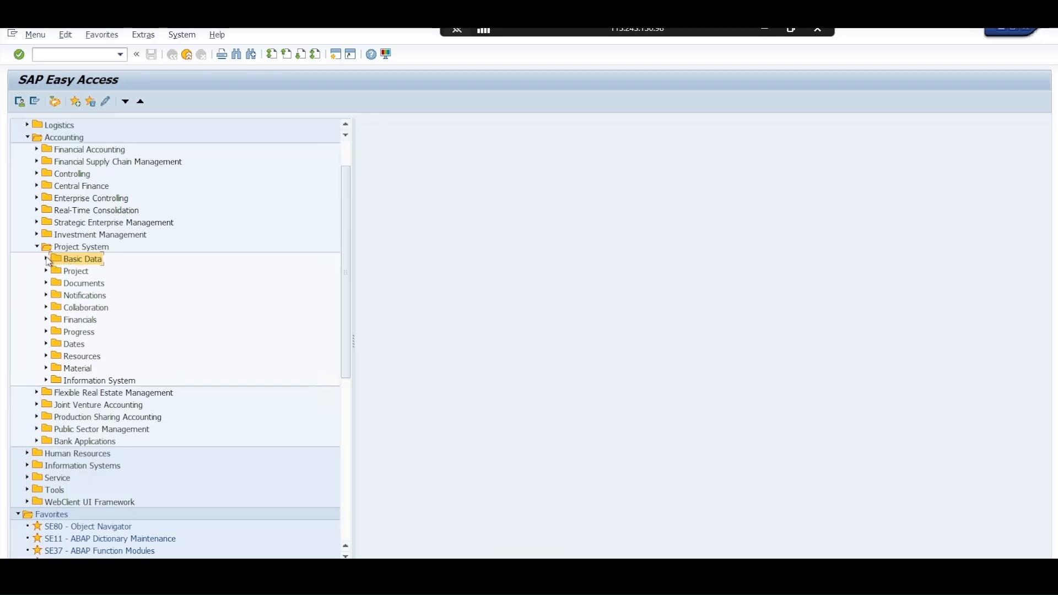
click(47, 259)
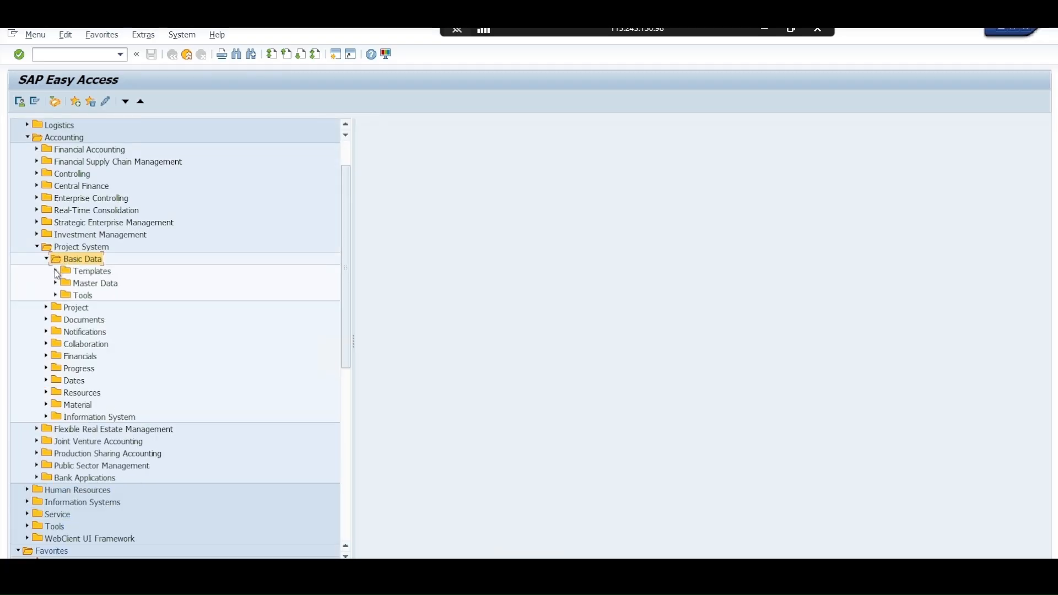
click(56, 273)
click(92, 286)
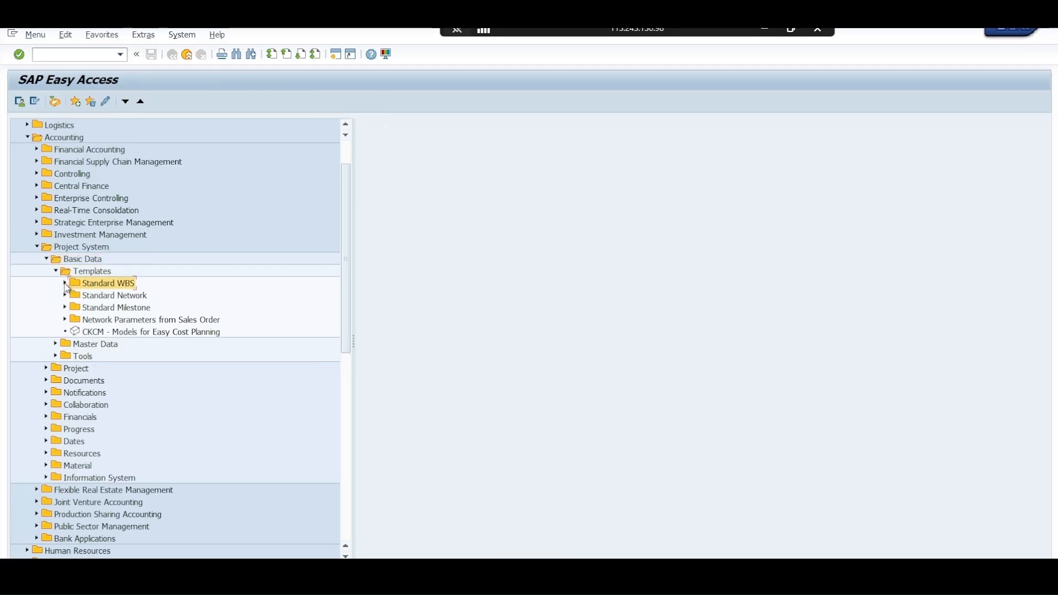
click(65, 285)
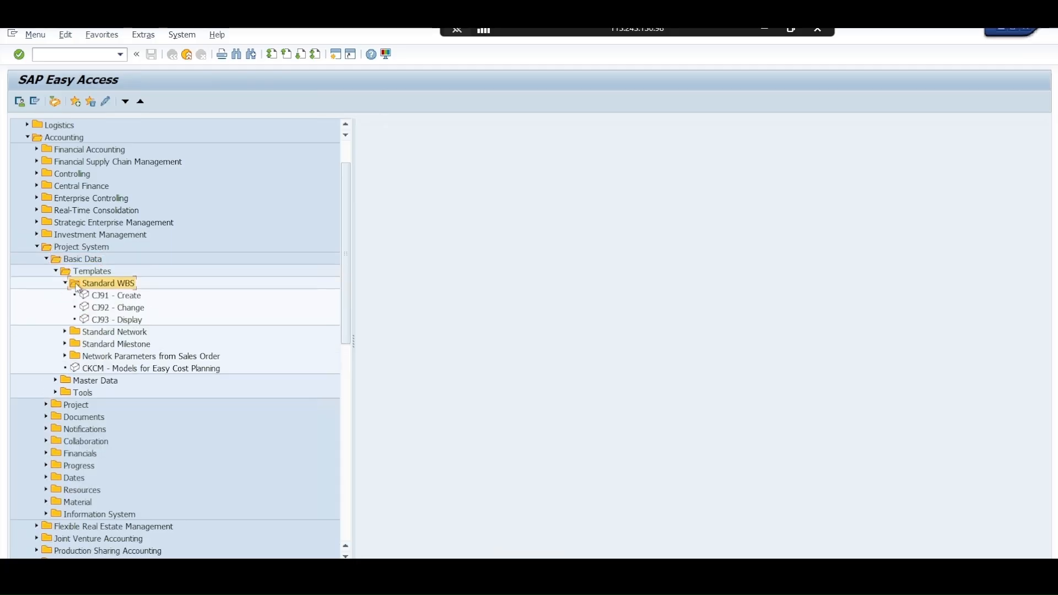
double_click(125, 298)
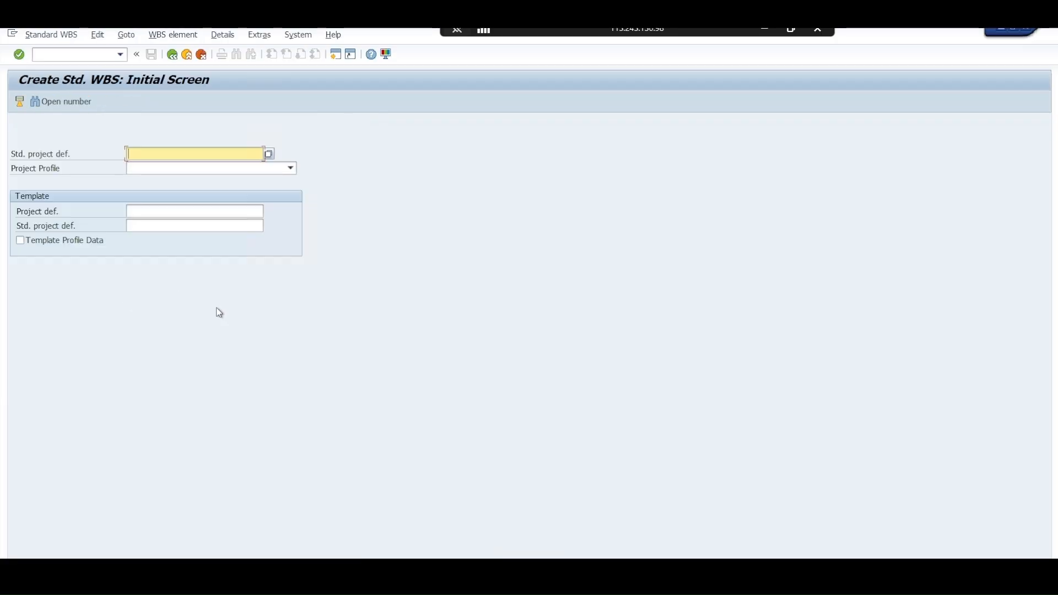
Choose Standard project profile 6023 and check the list of existing standard project definitions
click(223, 169)
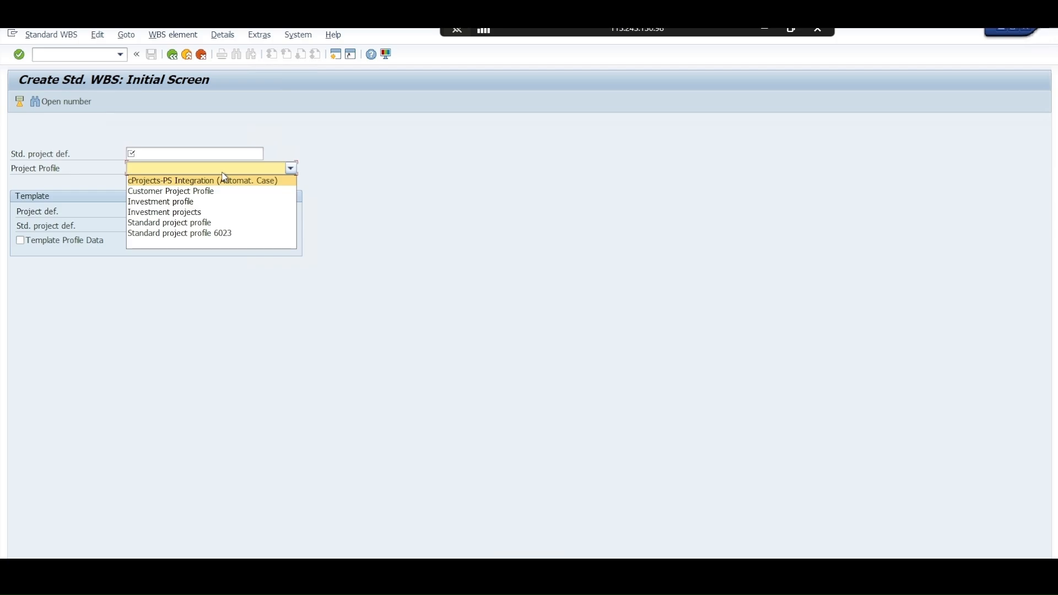
click(220, 236)
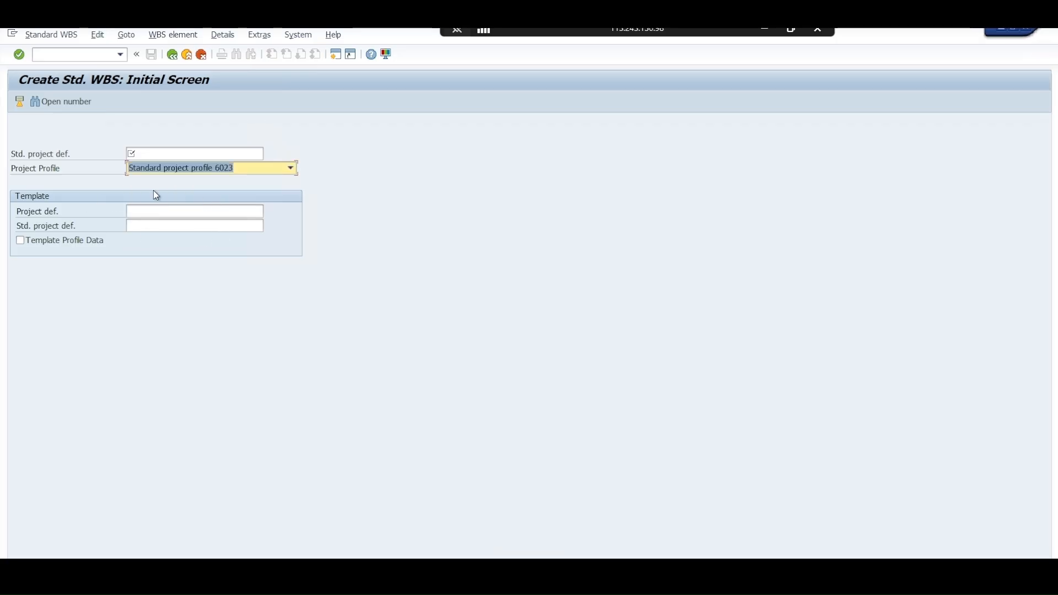
click(180, 152)
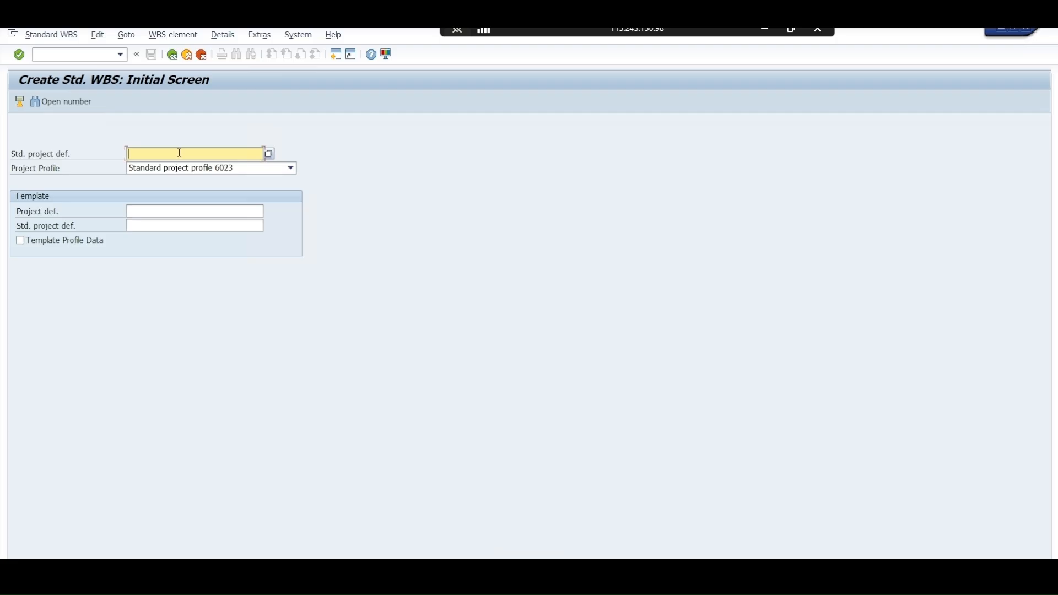
click(268, 155)
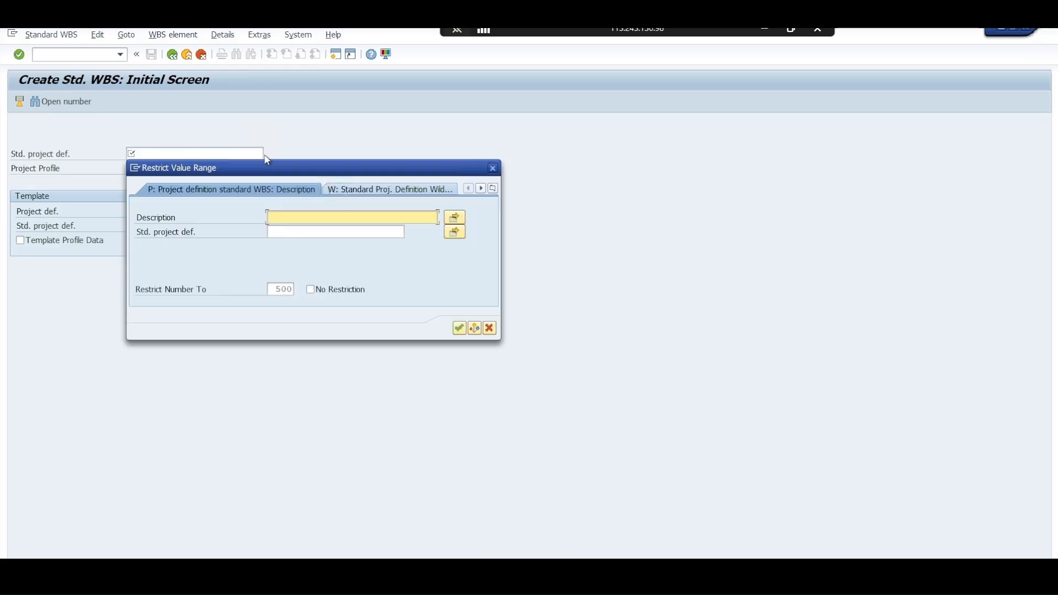
click(461, 330)
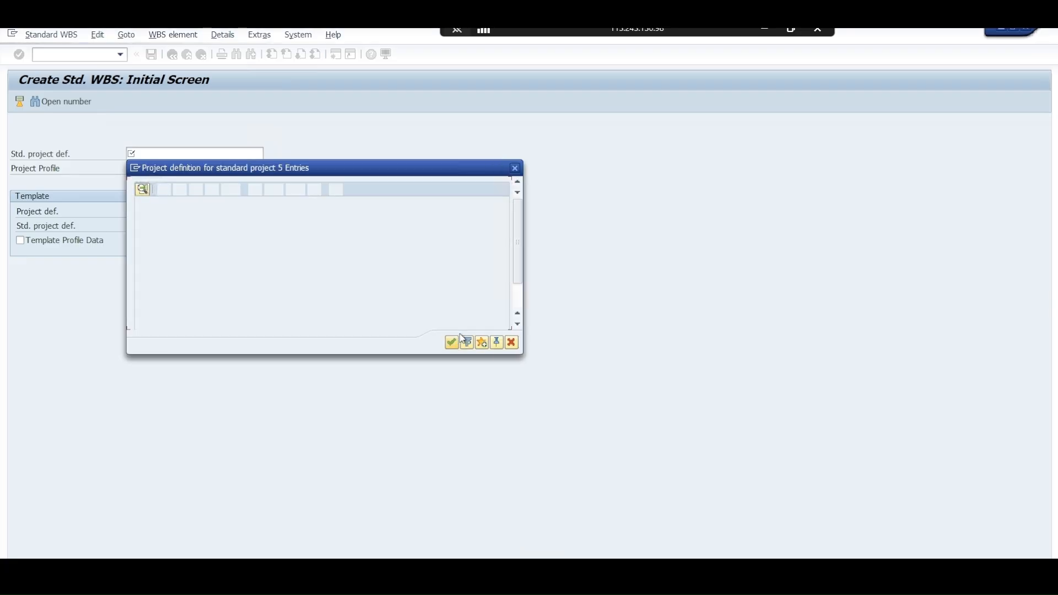
click(512, 342)
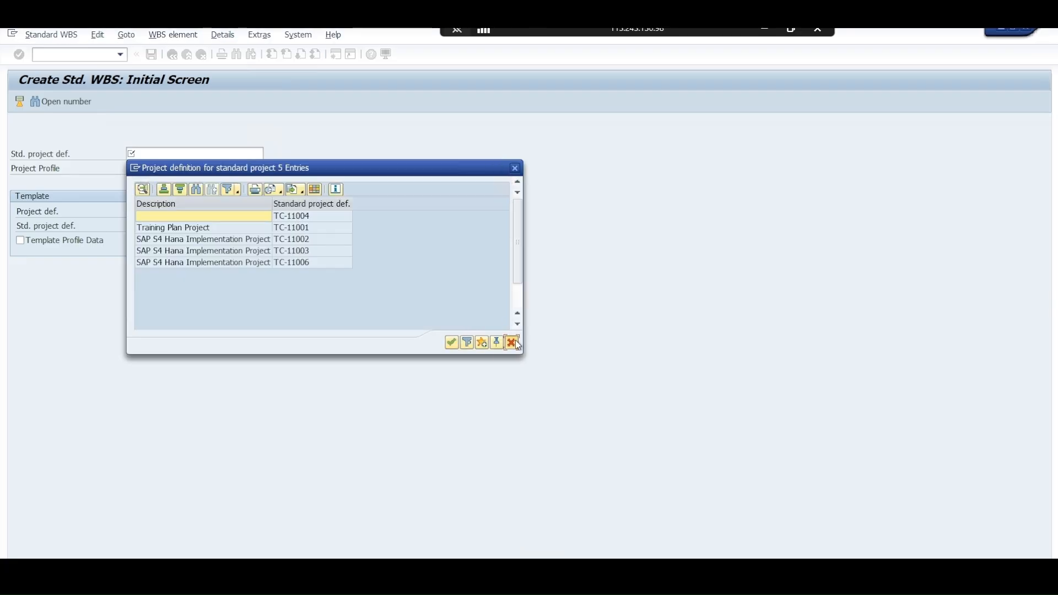
Enter JD-10001 as the standard project definition and accept the number proposed by the open number search
click(167, 154)
click(168, 166)
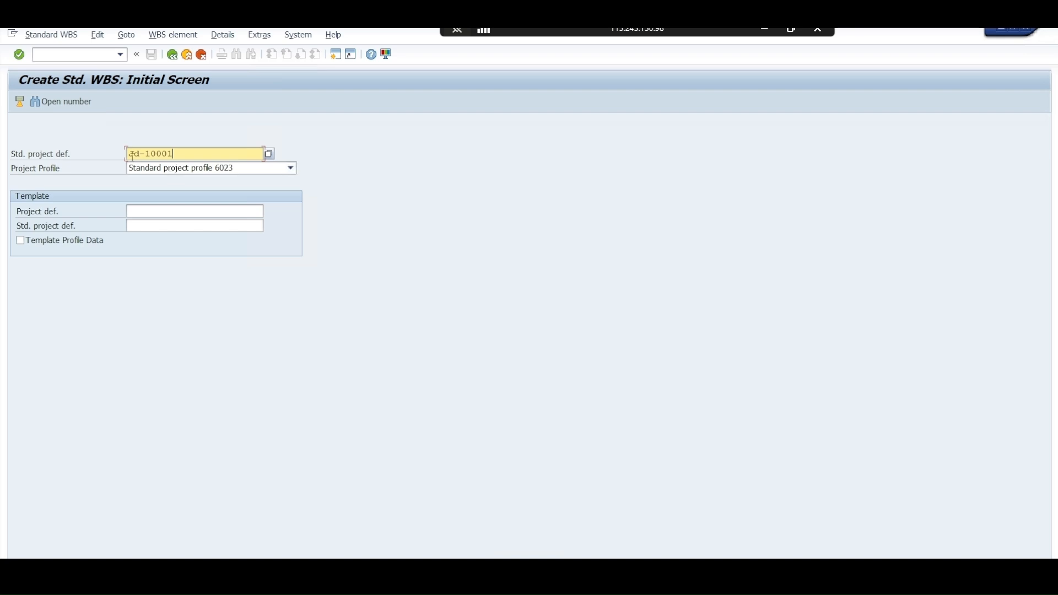
click(90, 107)
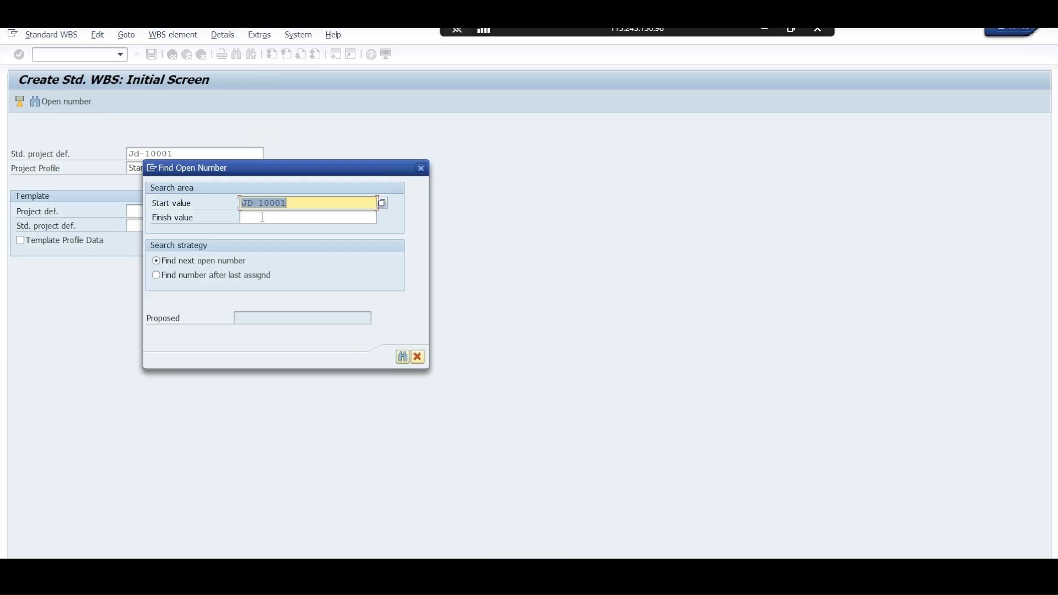
click(404, 357)
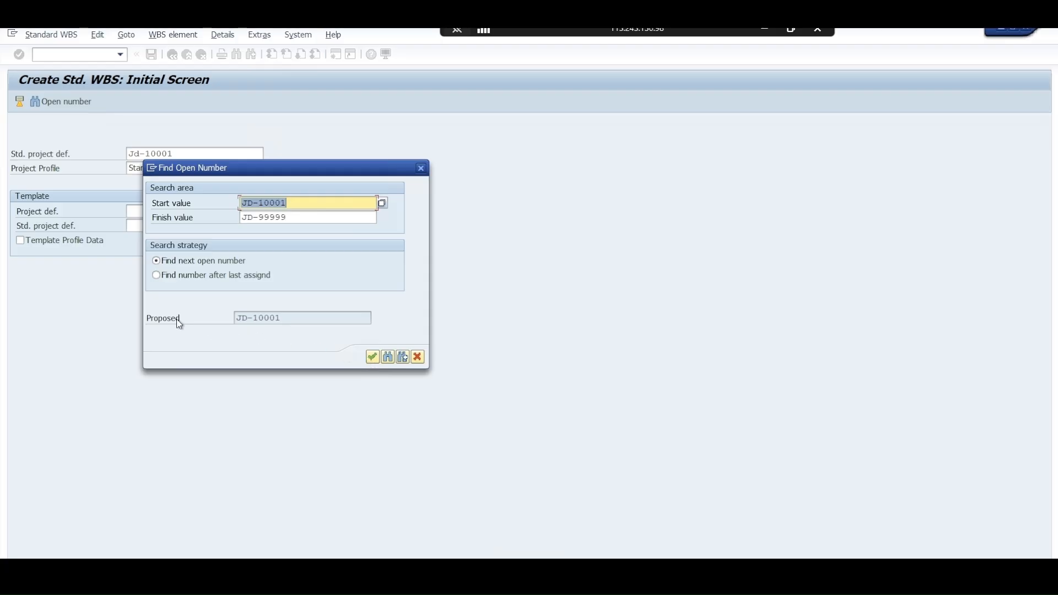
drag(238, 319, 284, 319)
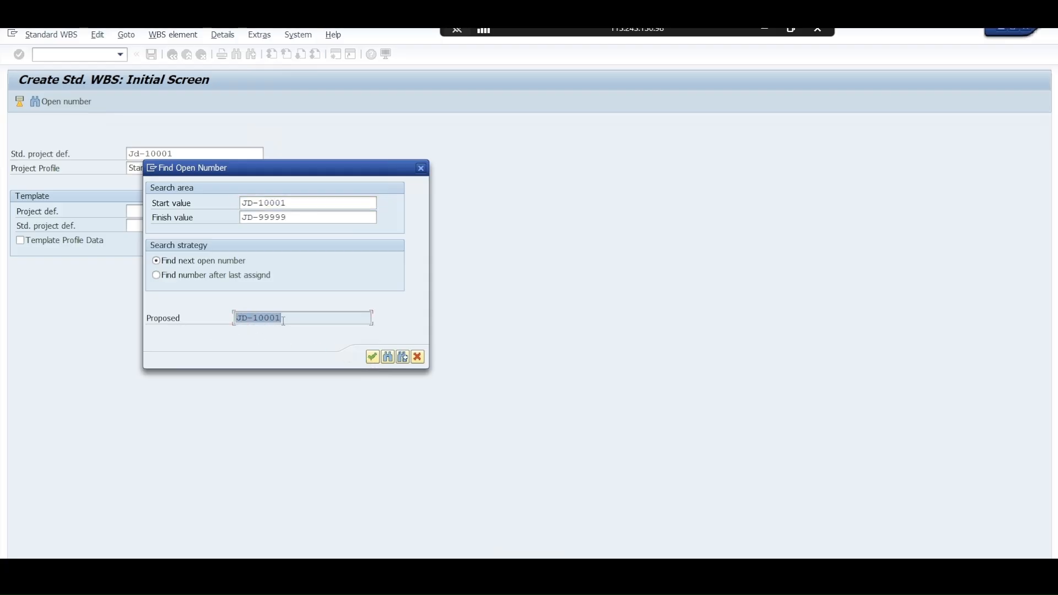
click(373, 357)
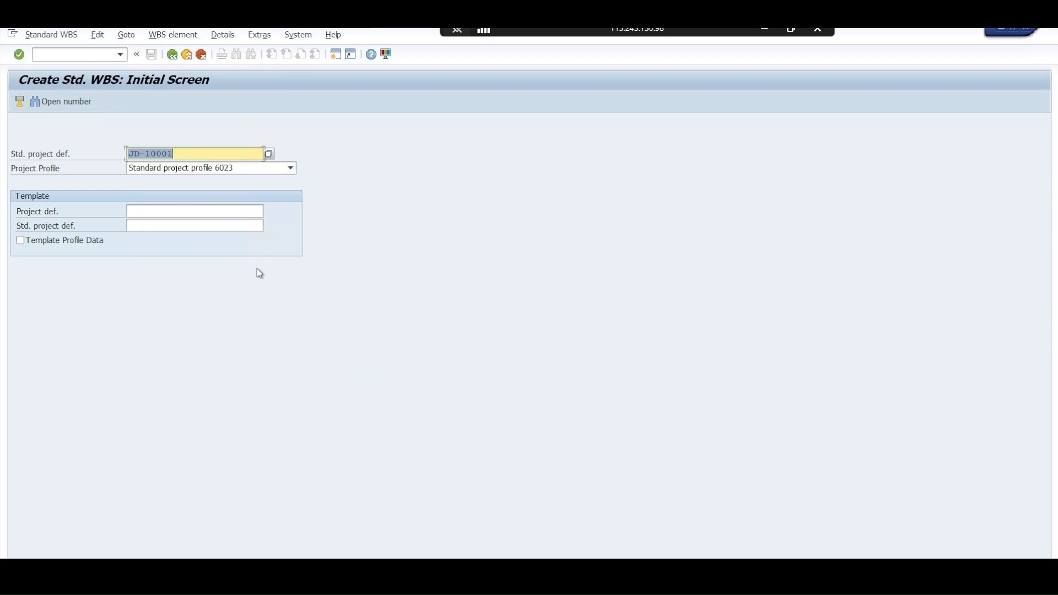
Review the WBS status profile, factory calendar and time unit in the project definition's basic data, and open the WBS element overview
key(Return)
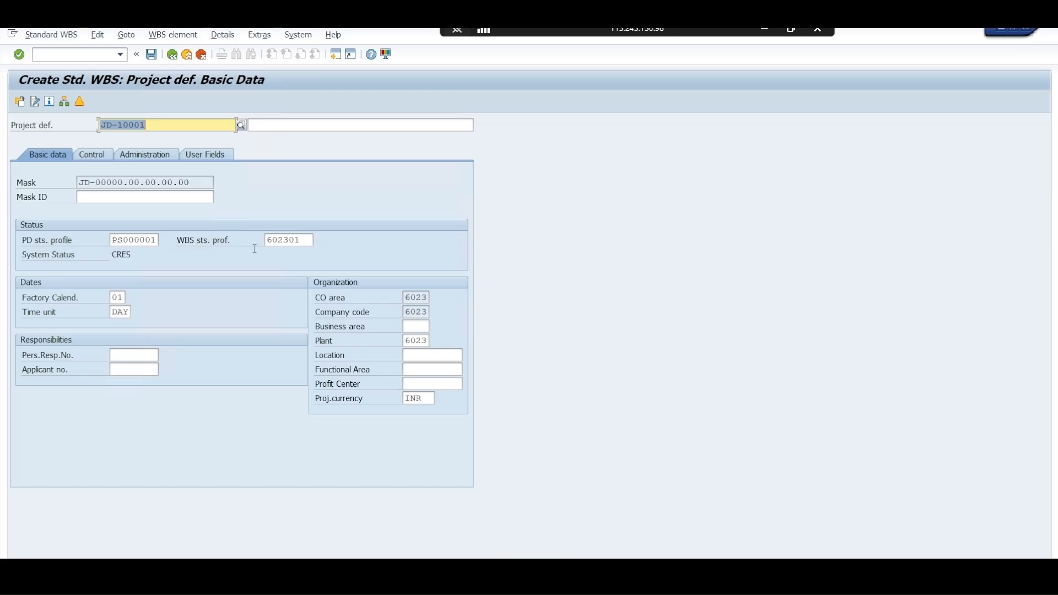
drag(271, 240, 300, 243)
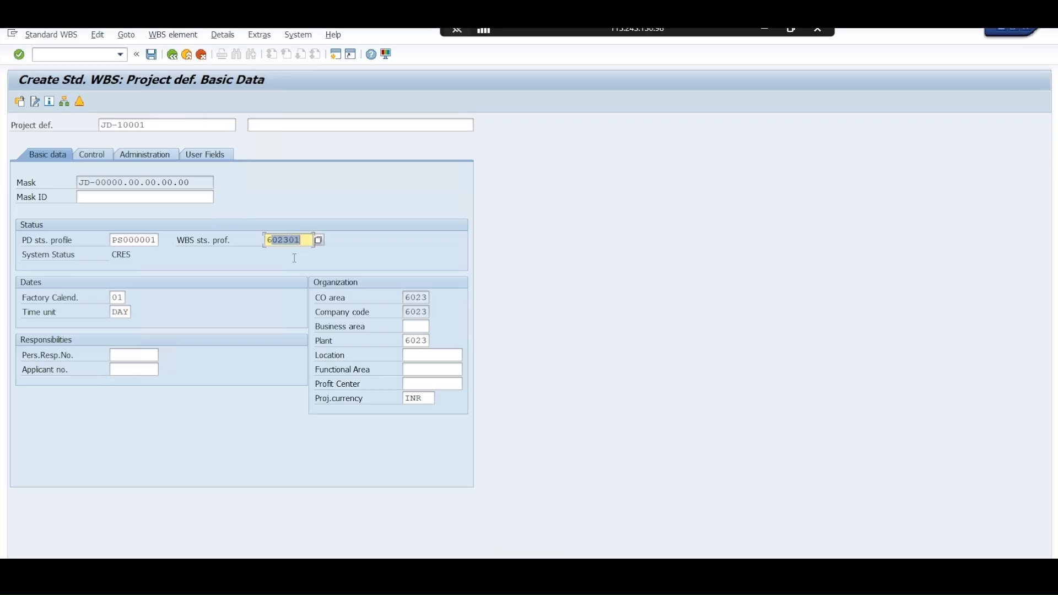
click(119, 298)
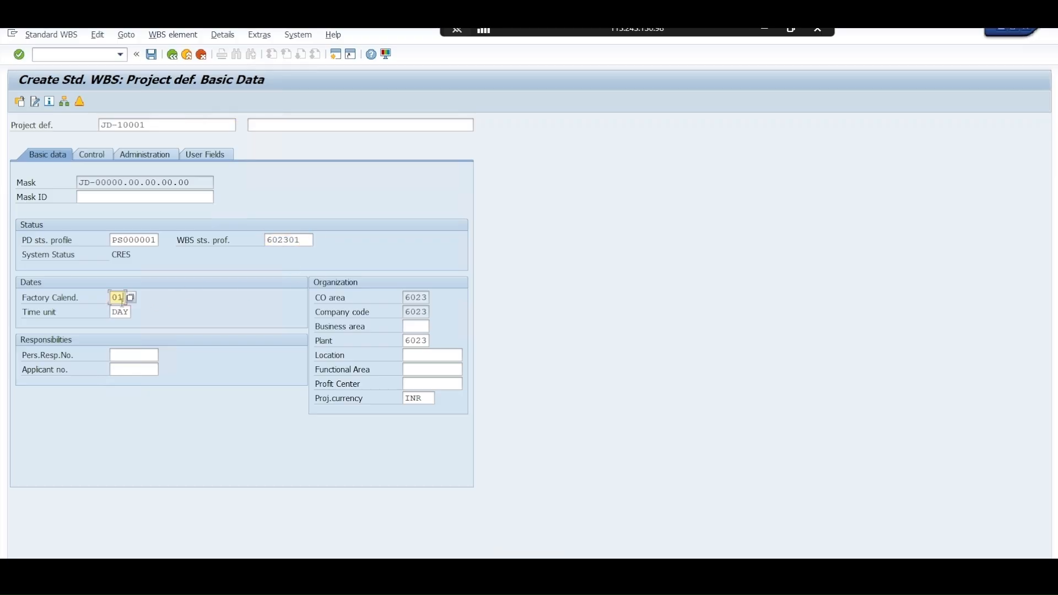
click(114, 312)
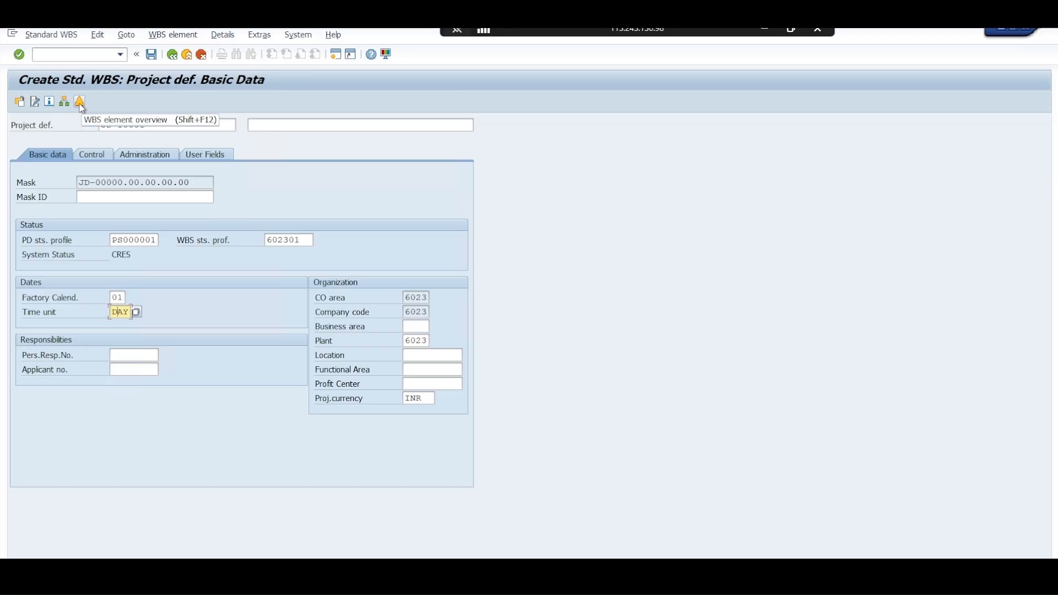
click(80, 104)
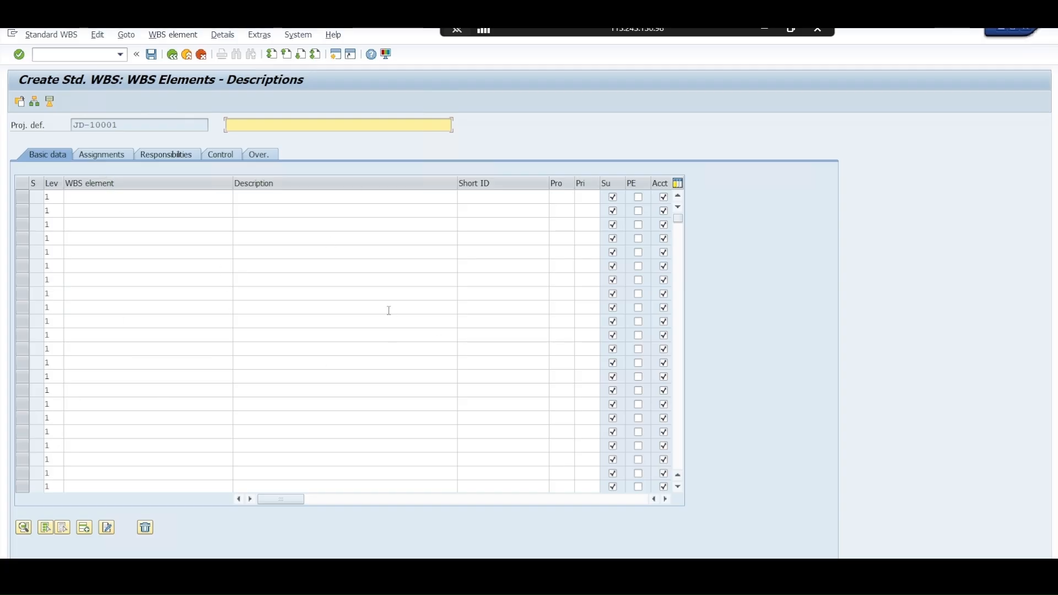
Enter the level 1 WBS element Jd-10001 with the description Construction Project in the first row
click(49, 197)
click(88, 197)
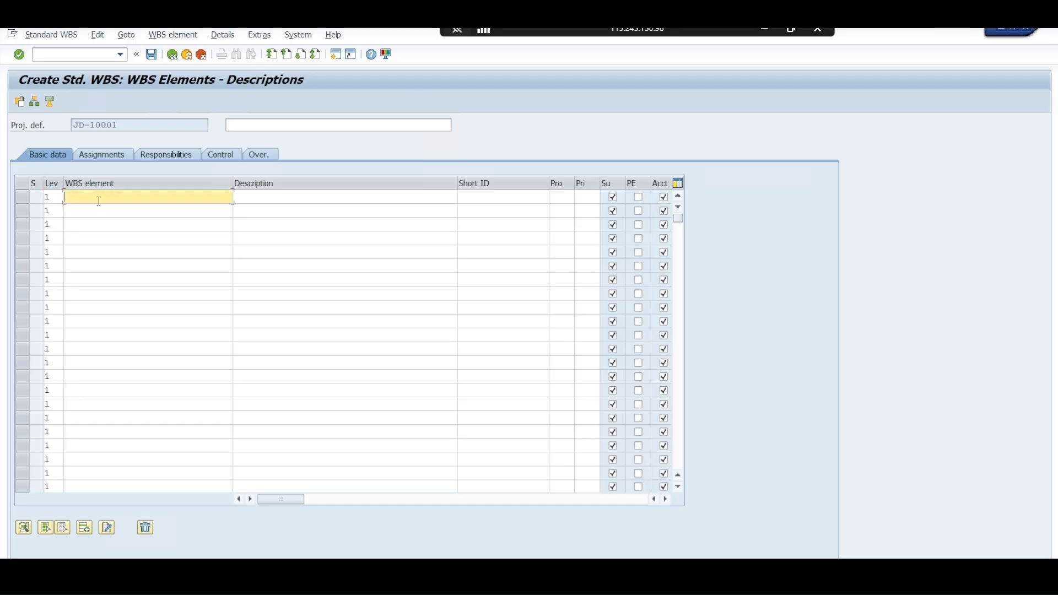
text(J)
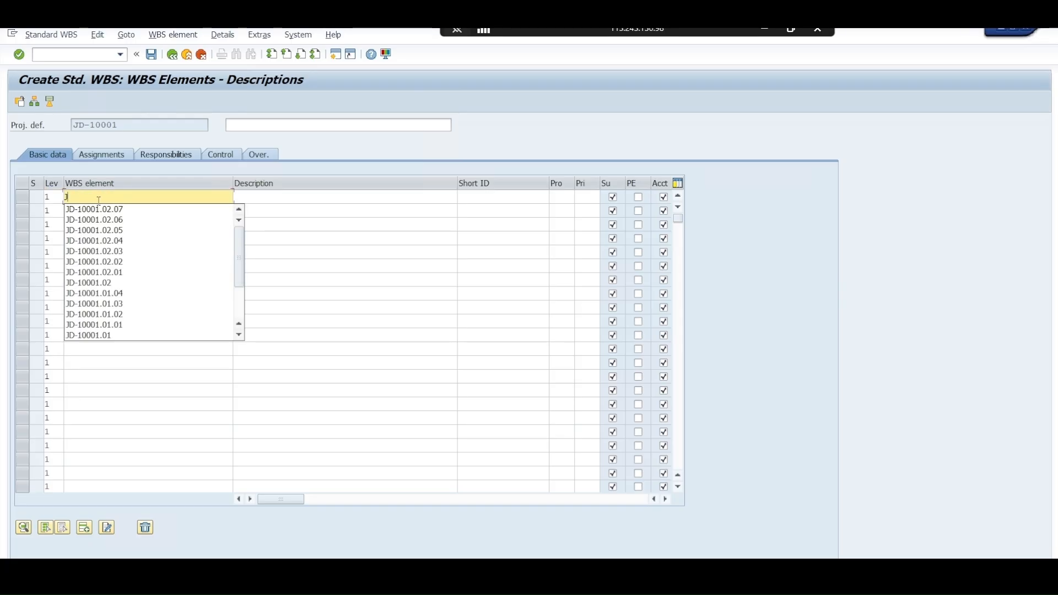
text(d-10001)
key(Tab)
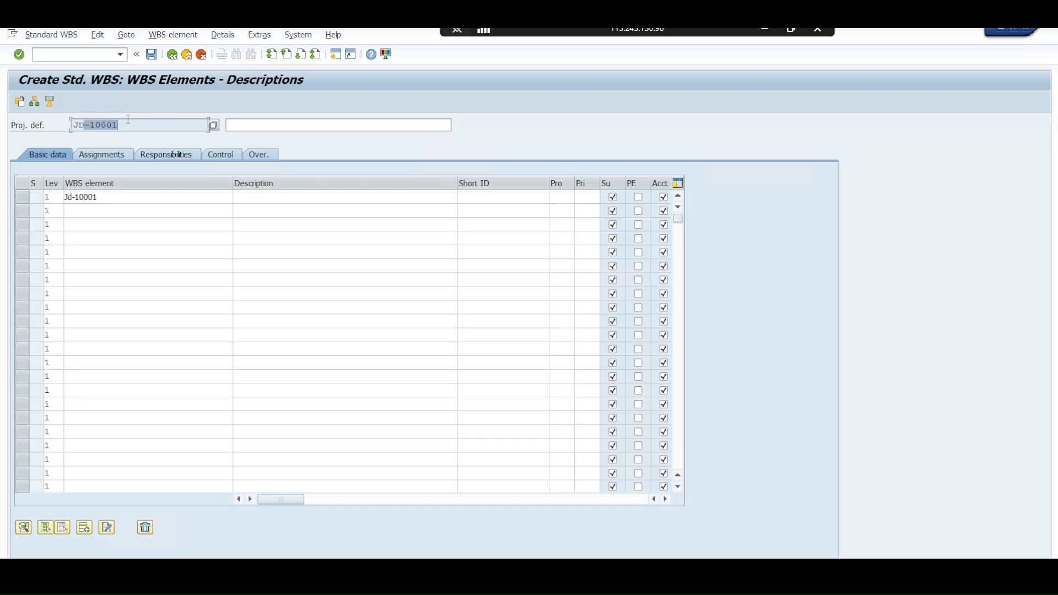
click(253, 196)
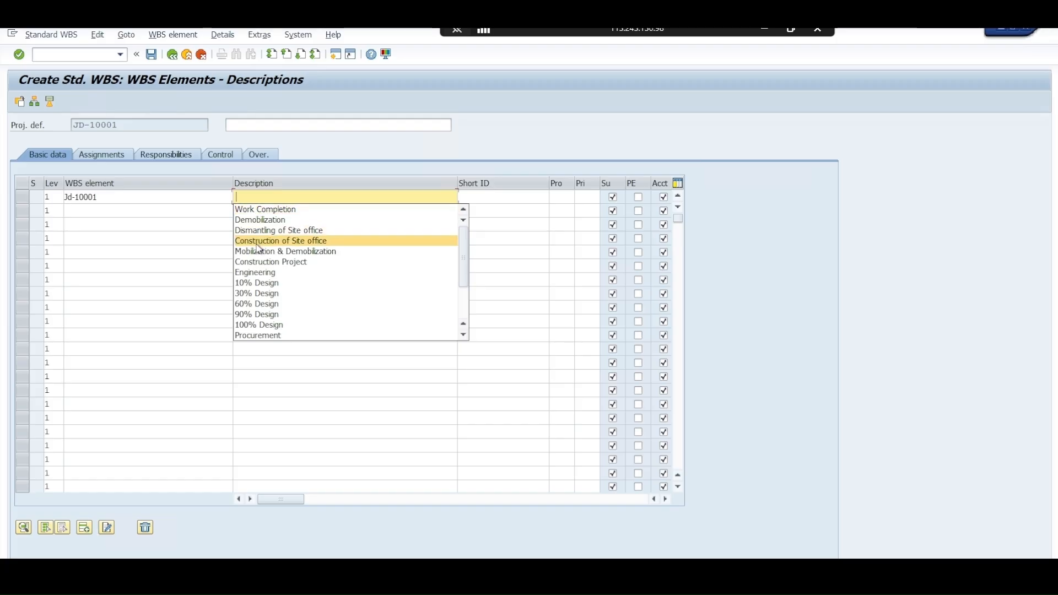
click(260, 263)
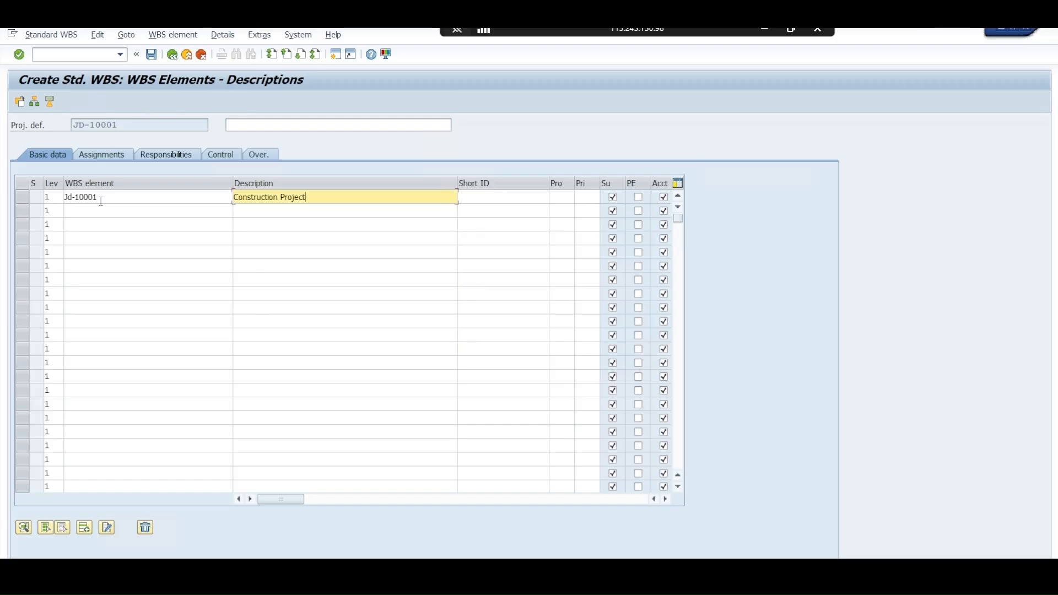
Add a level 2 WBS element JD-10001.01 with the description Engineering in the second row
double_click(48, 210)
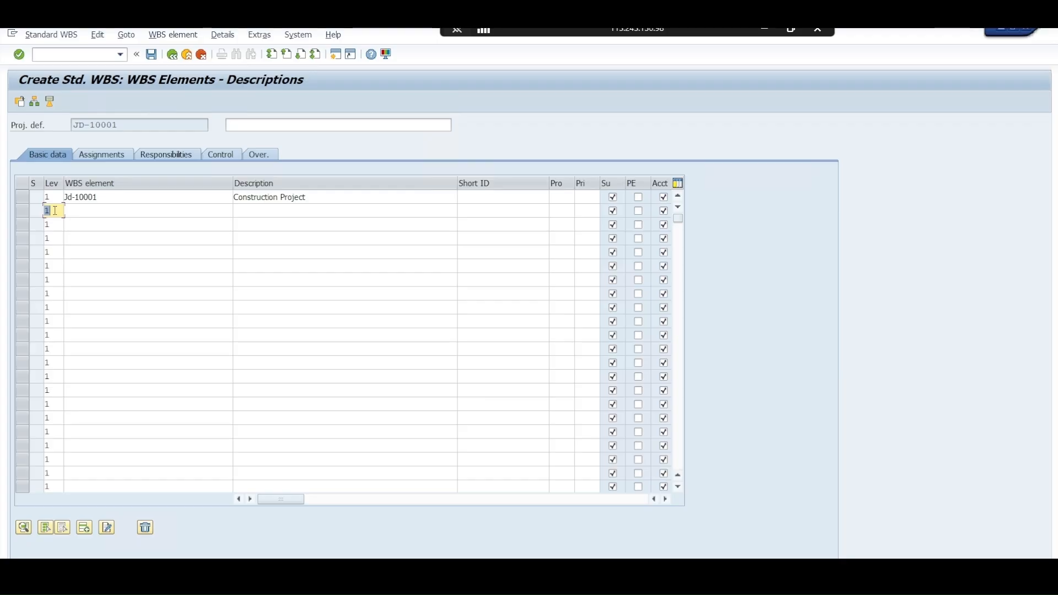
text(2)
key(Tab)
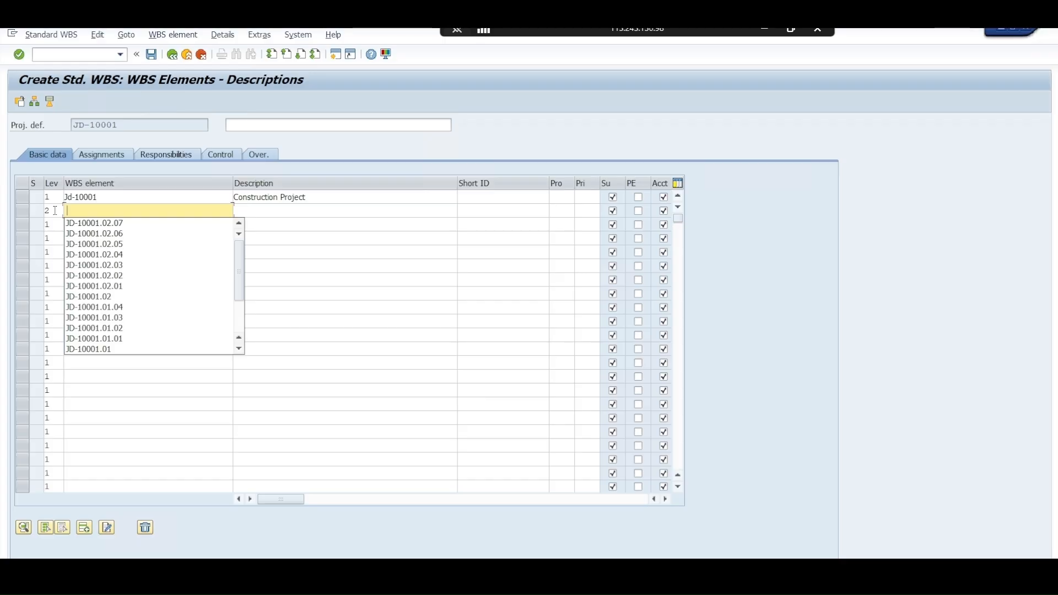
key(Down)
key(Down)
key(Down)
key(Down)
key(Down)
key(Down)
key(Down)
key(Down)
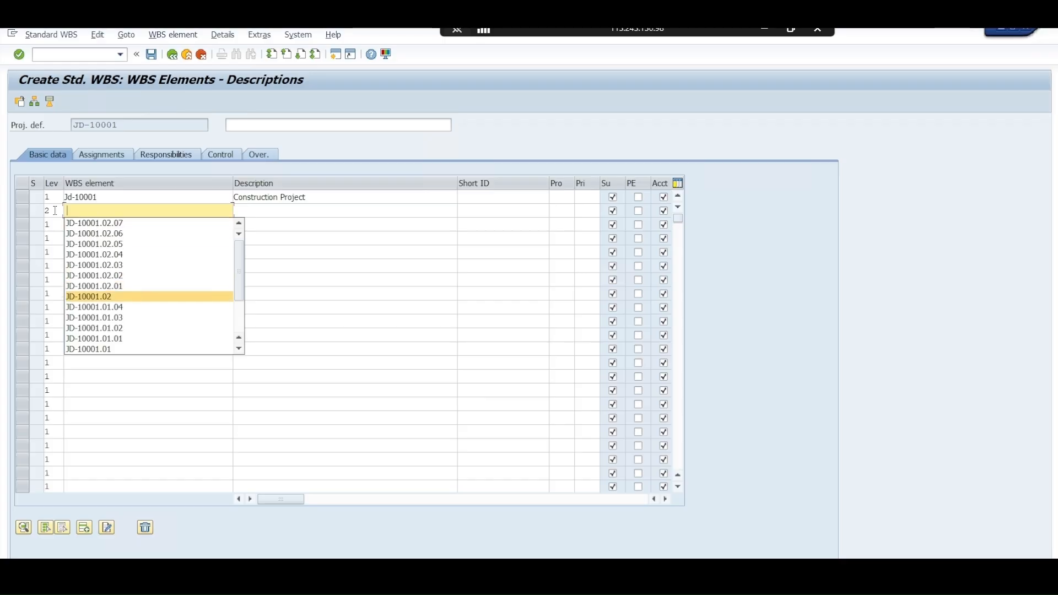
key(Down)
key(Down)
key(Down)
key(Down)
key(Down)
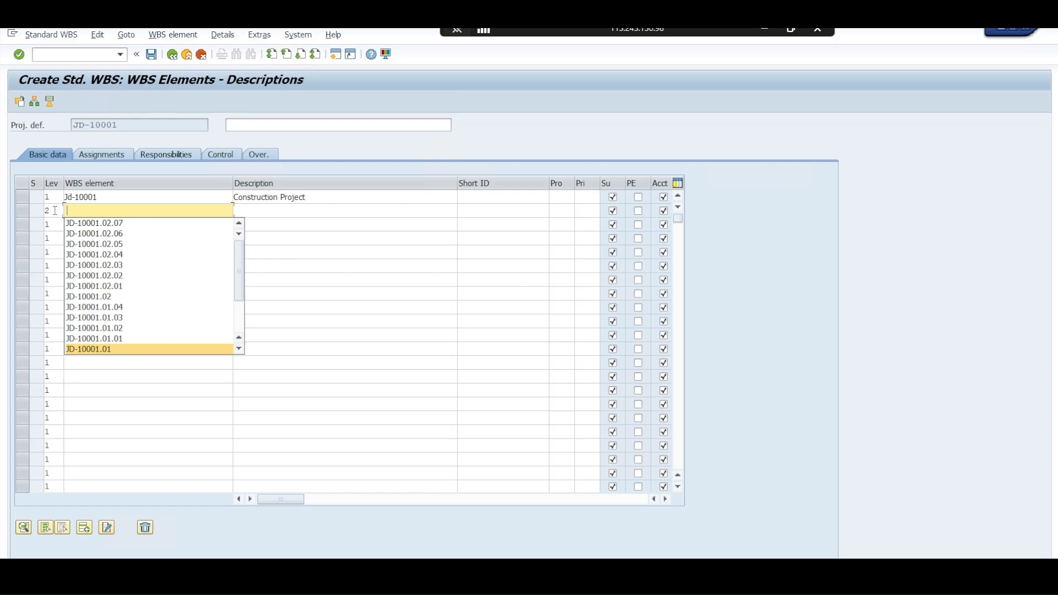
key(Return)
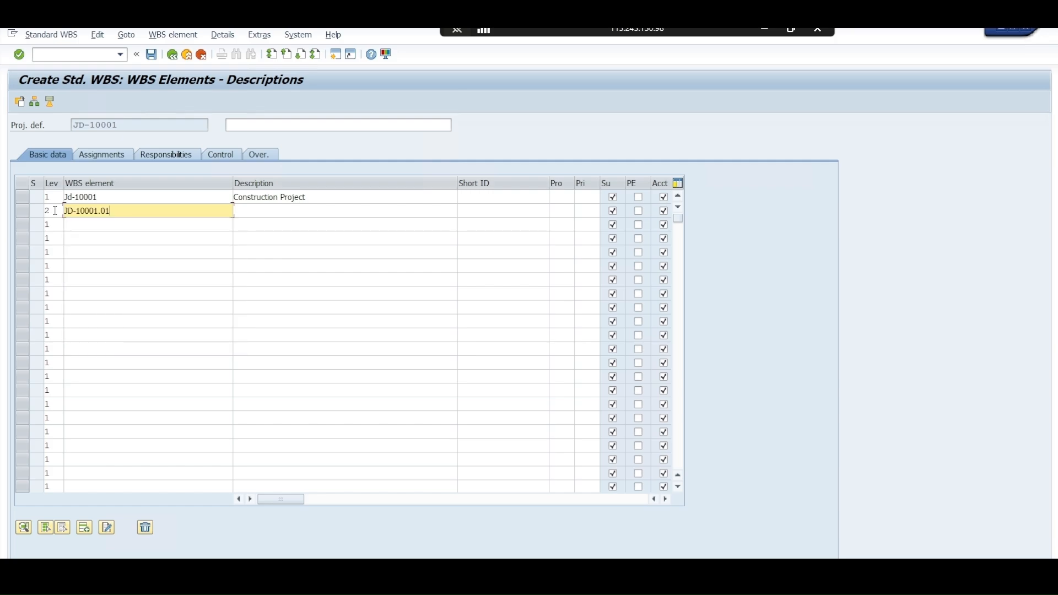
click(260, 212)
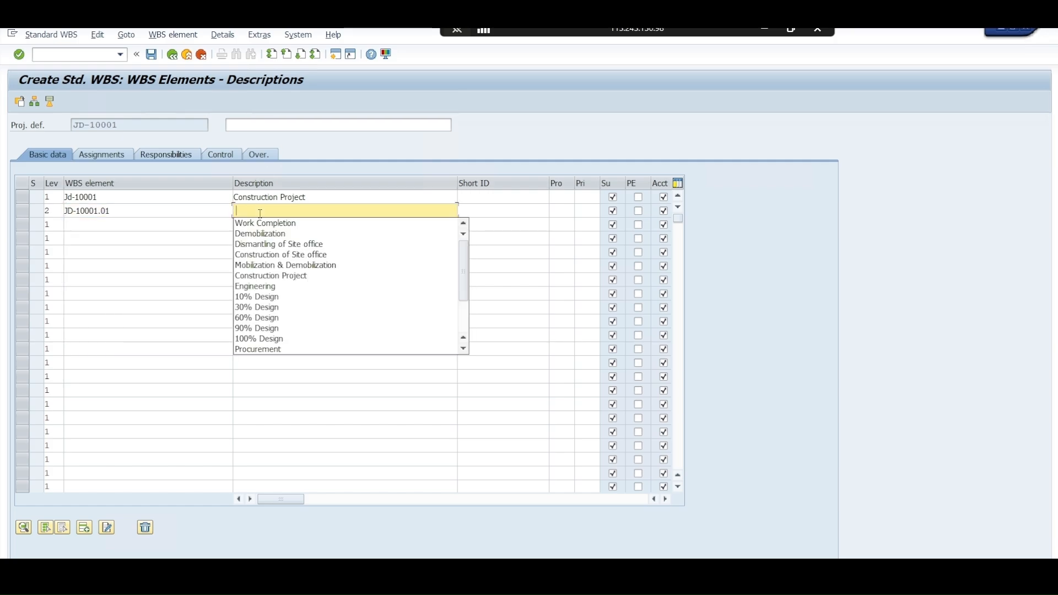
click(265, 285)
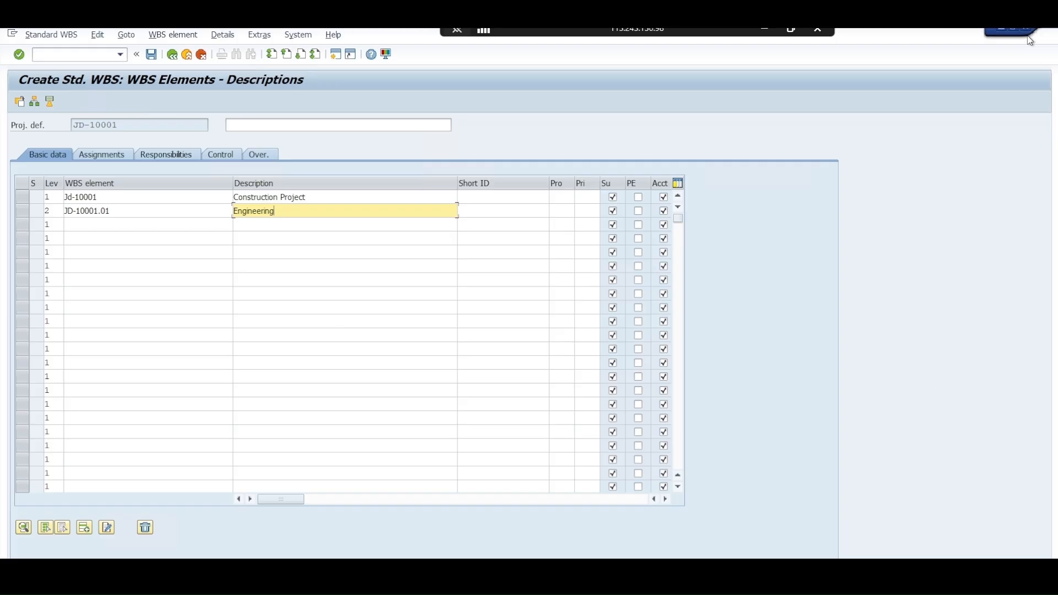
Switch to Excel by opening the EPC Project file workbook, dismiss the Office activation notice and show the workbook over the SAP WBS table
click(1011, 34)
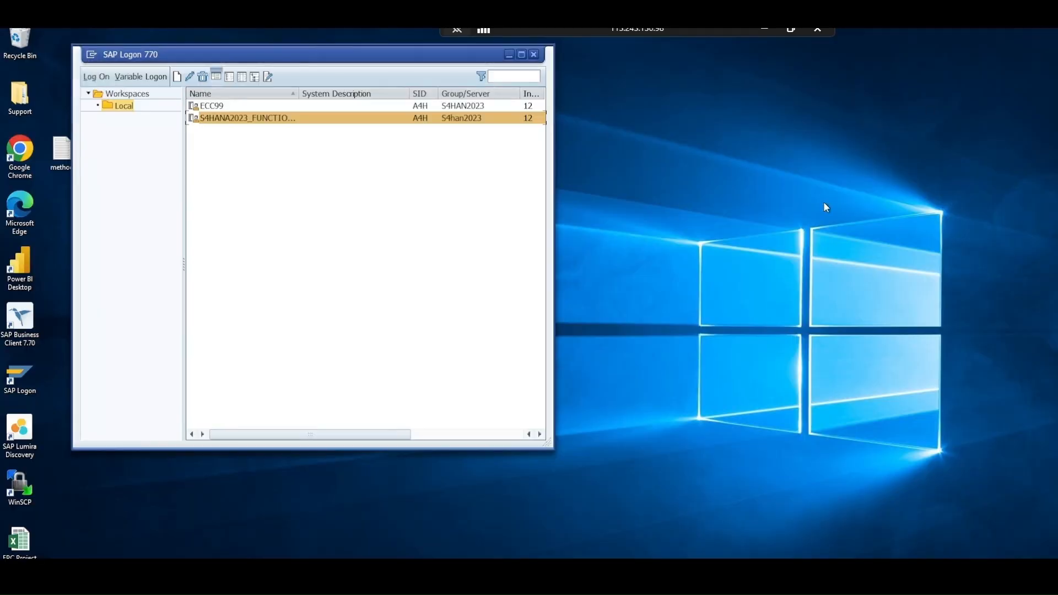
double_click(23, 543)
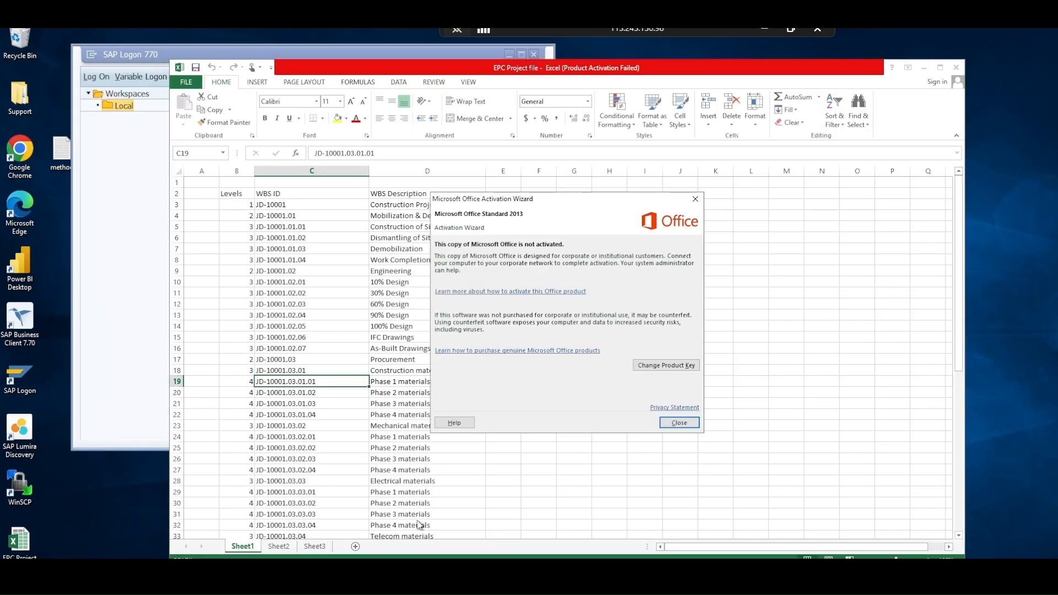
click(681, 423)
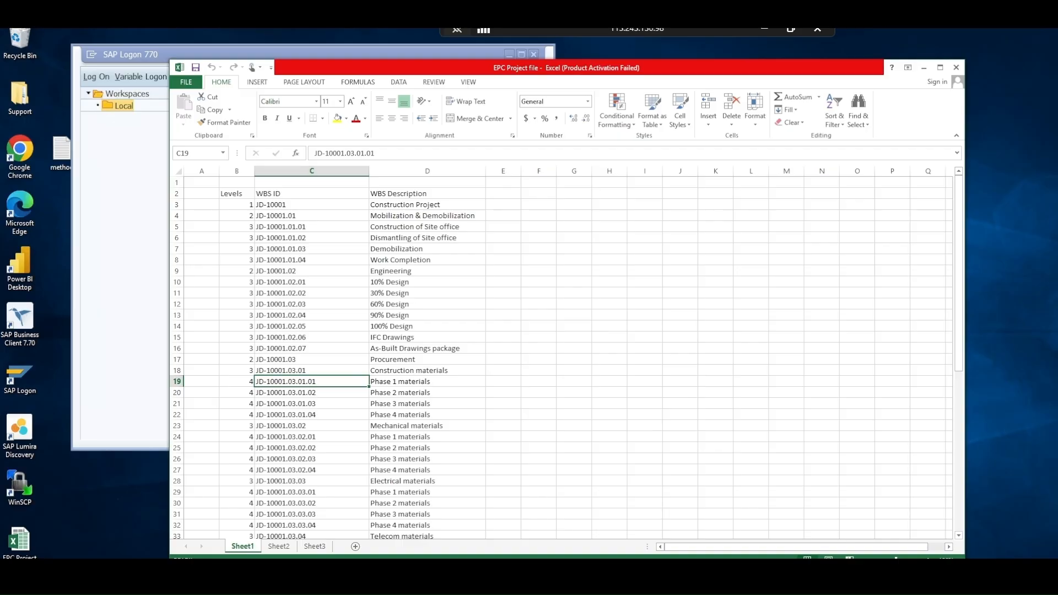
mouse_move(204, 583)
click(243, 540)
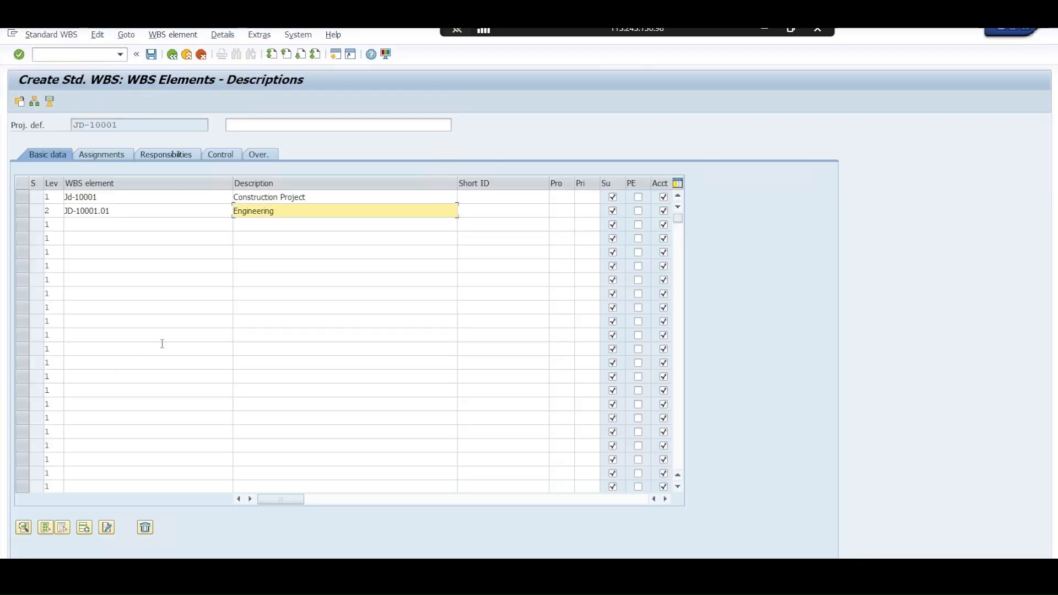
click(234, 582)
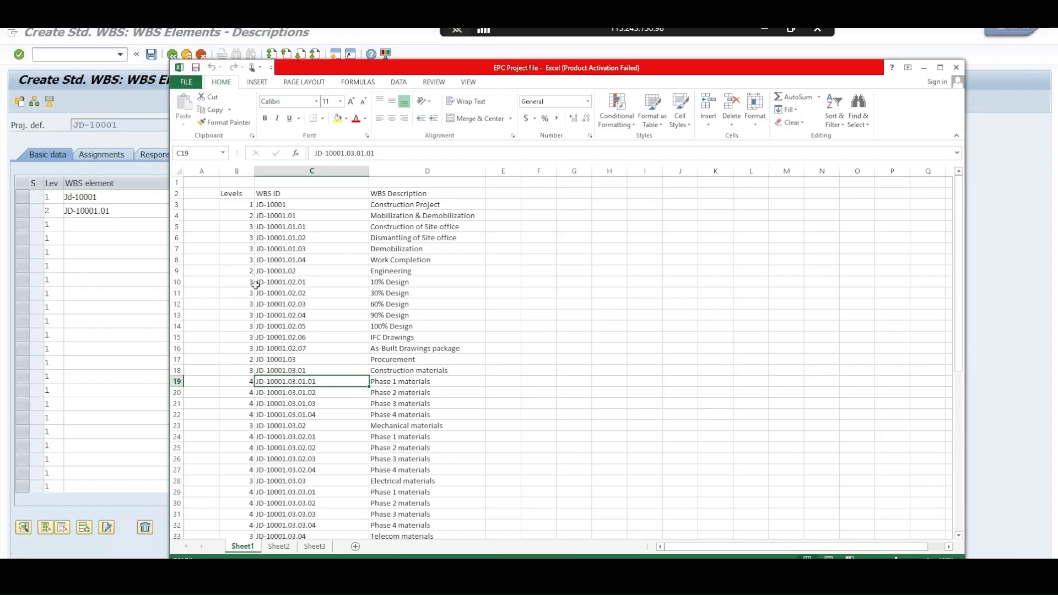
Copy the levels, IDs and descriptions of JD-10001 through JD-10001.02.07 from Excel into the SAP WBS table, starting at the first row
click(231, 194)
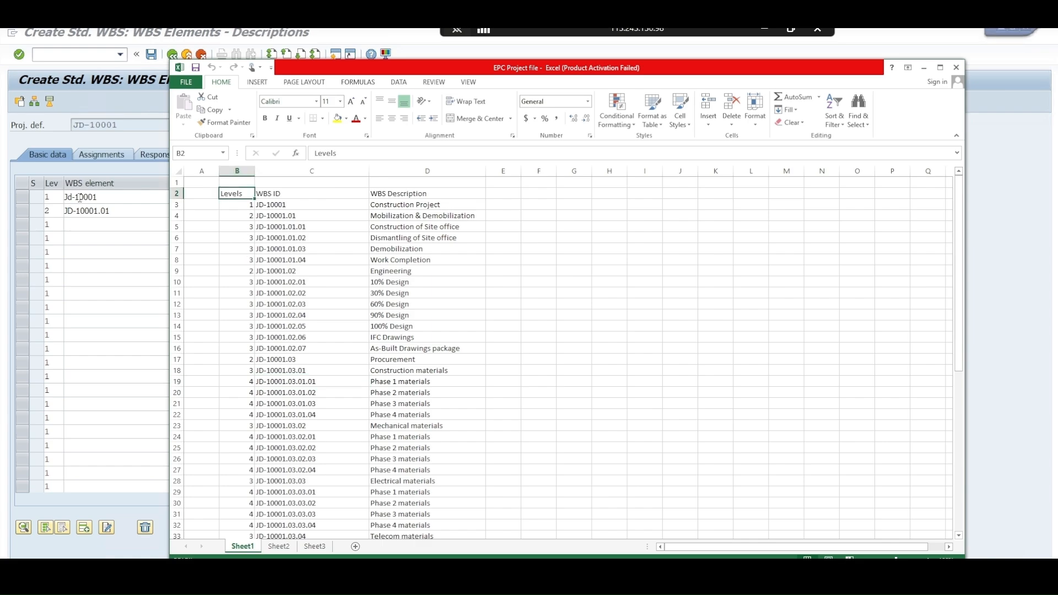
click(287, 196)
click(418, 198)
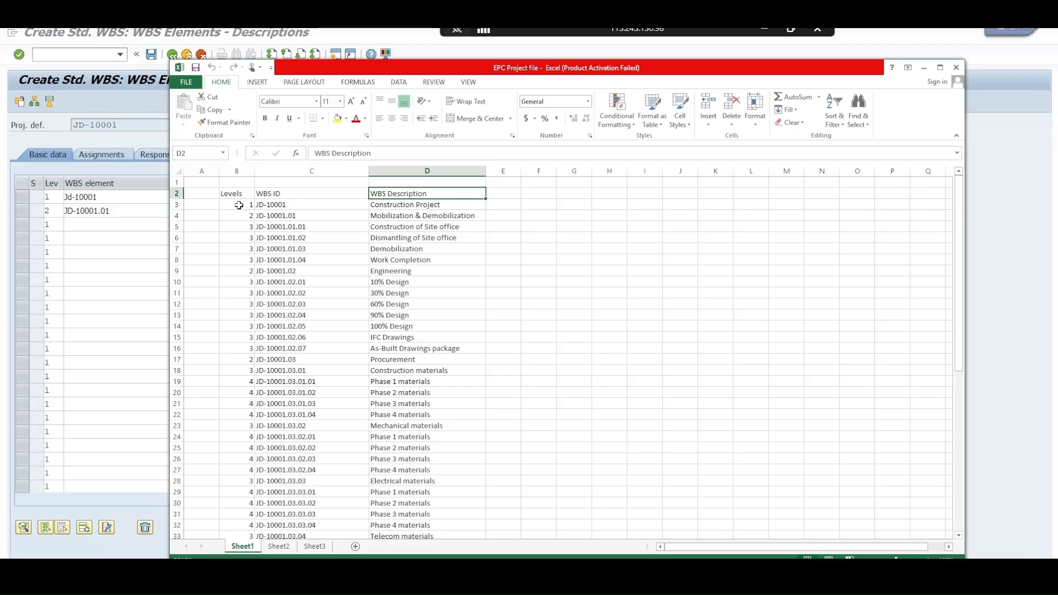
drag(239, 205, 429, 350)
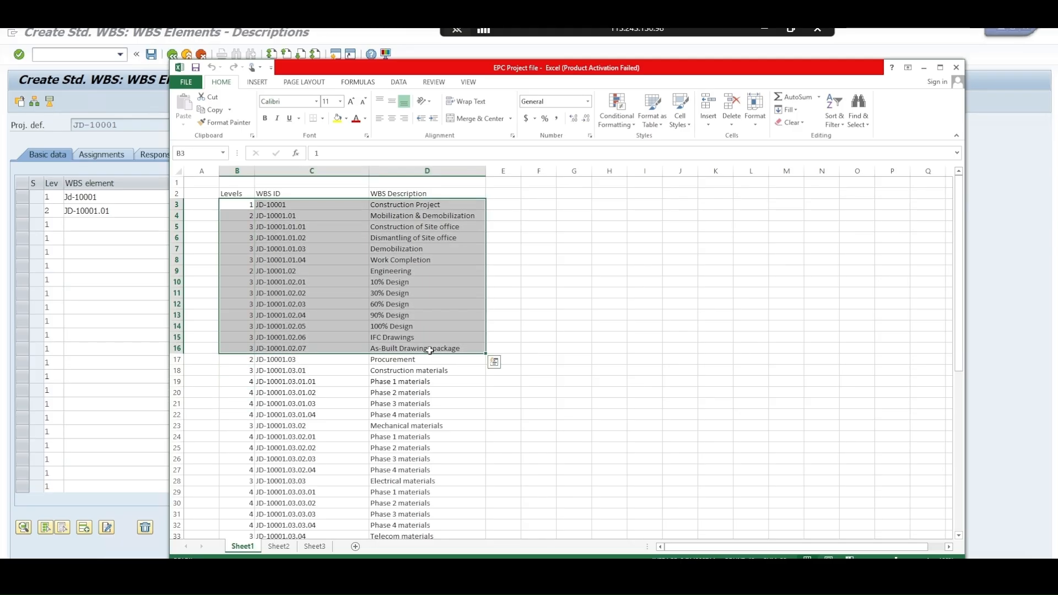
key(ctrl+c)
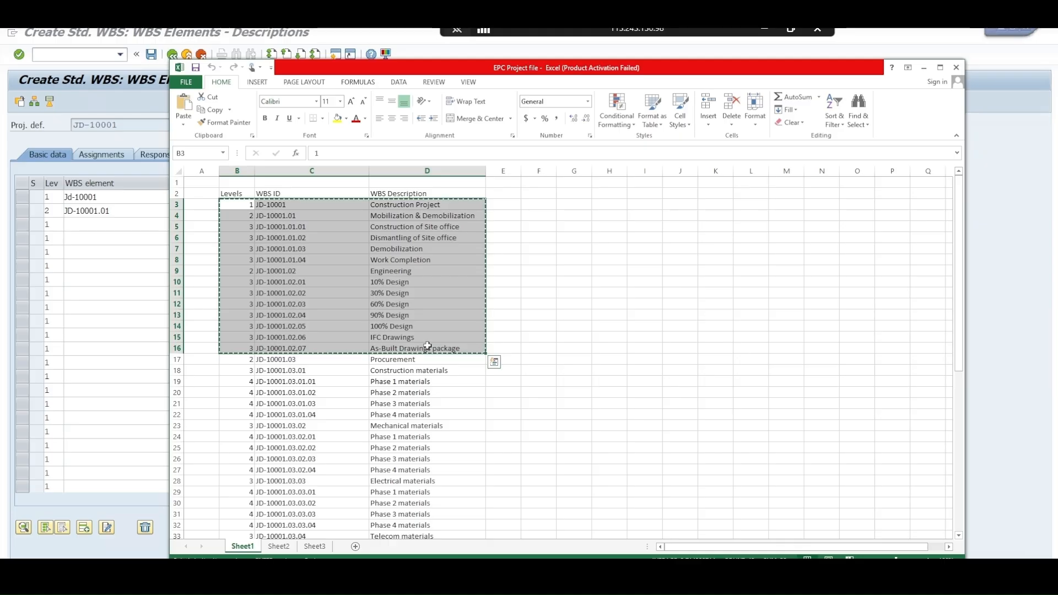
click(57, 198)
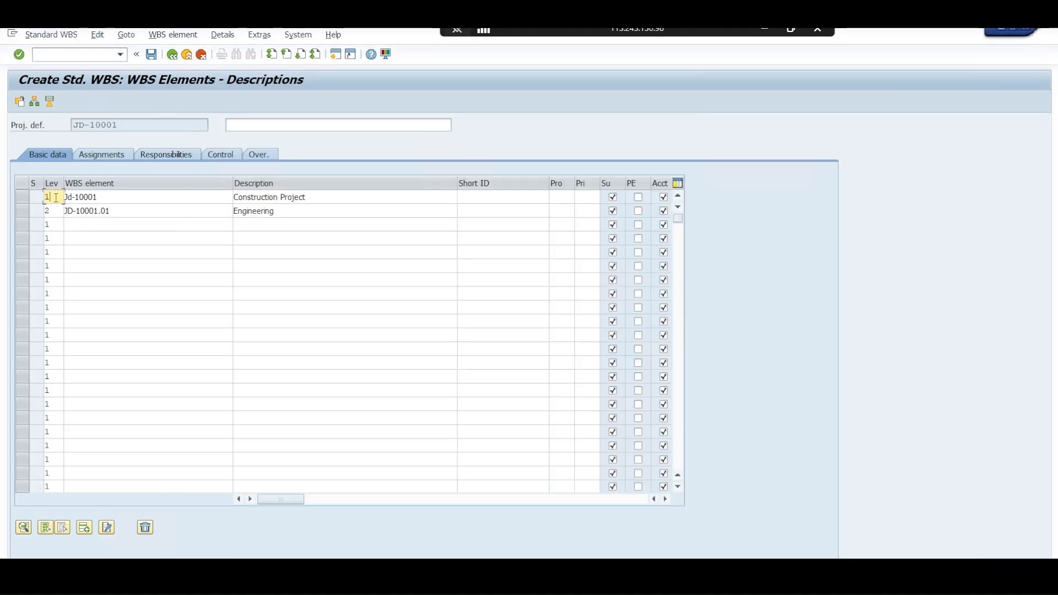
double_click(58, 201)
key(ctrl+v)
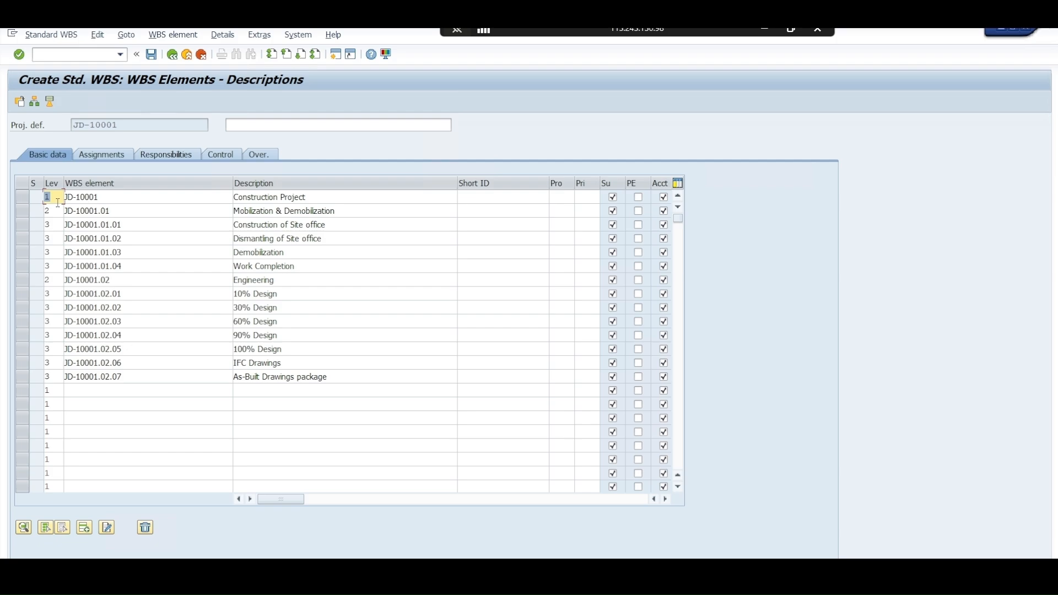
key(Return)
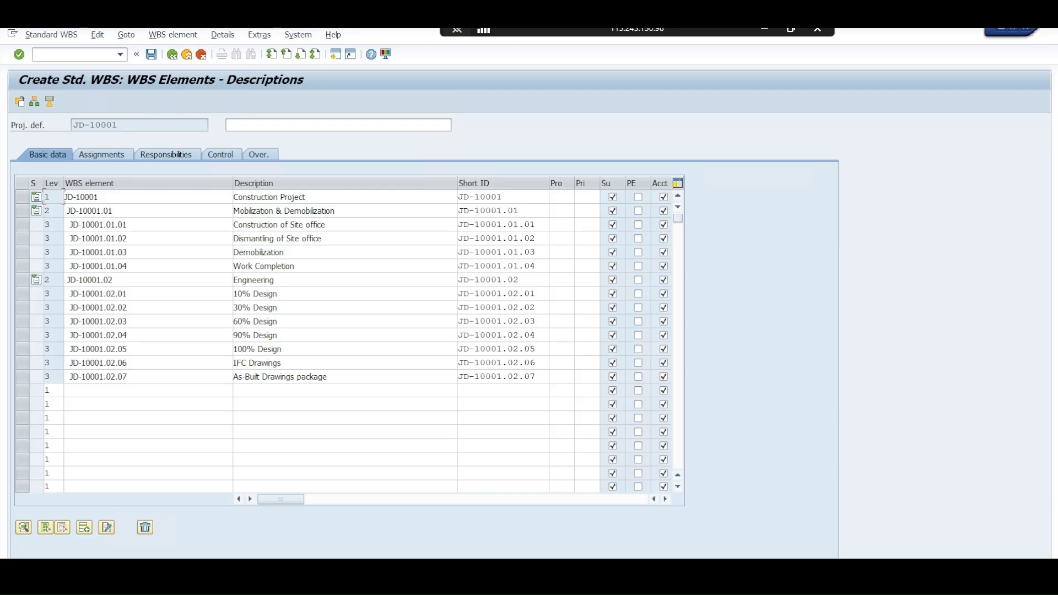
Copy Excel rows JD-10001.03 Procurement through JD-10001.03.03.04 and paste them into SAP's WBS table below As-Built Drawings package
click(260, 568)
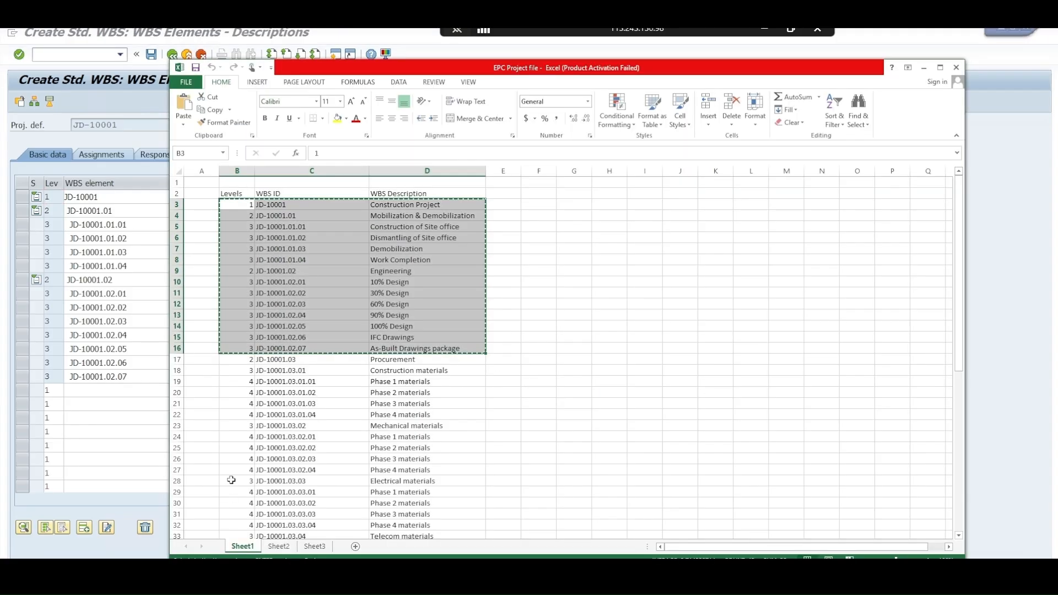
drag(238, 362, 309, 450)
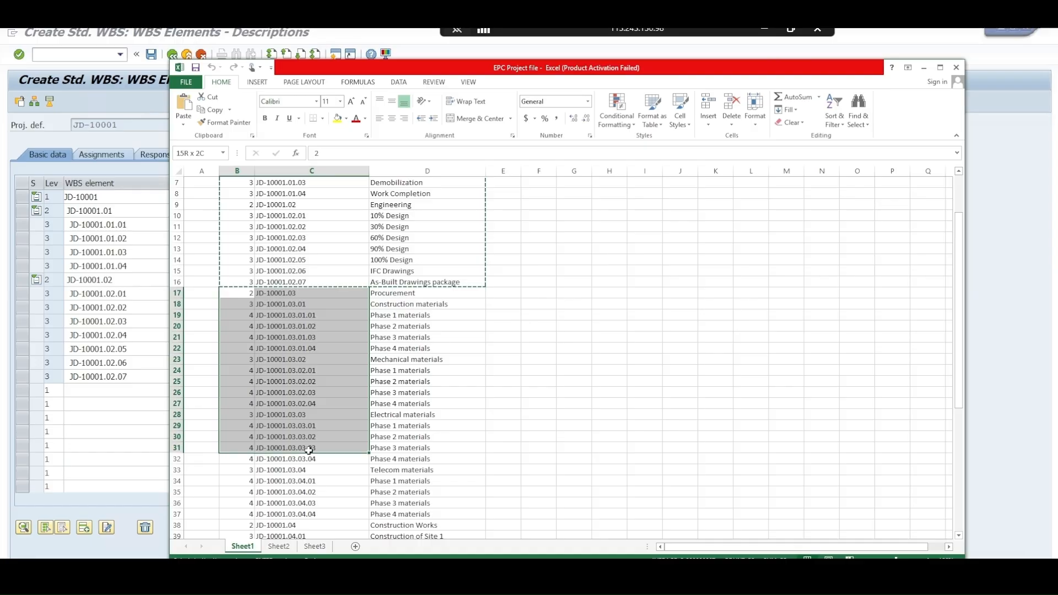
drag(309, 450, 309, 451)
drag(241, 294, 387, 455)
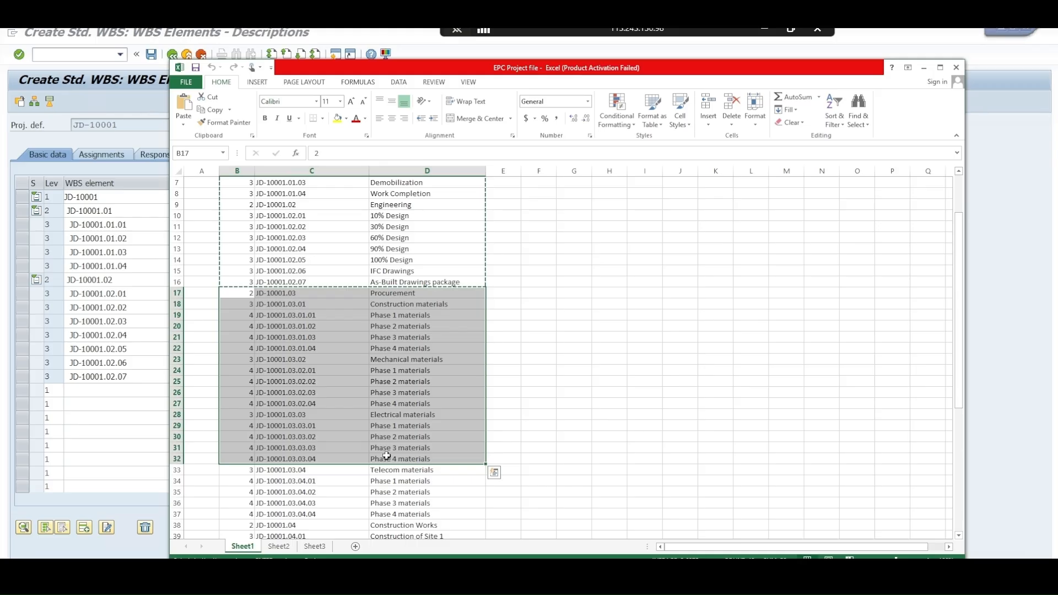
click(48, 390)
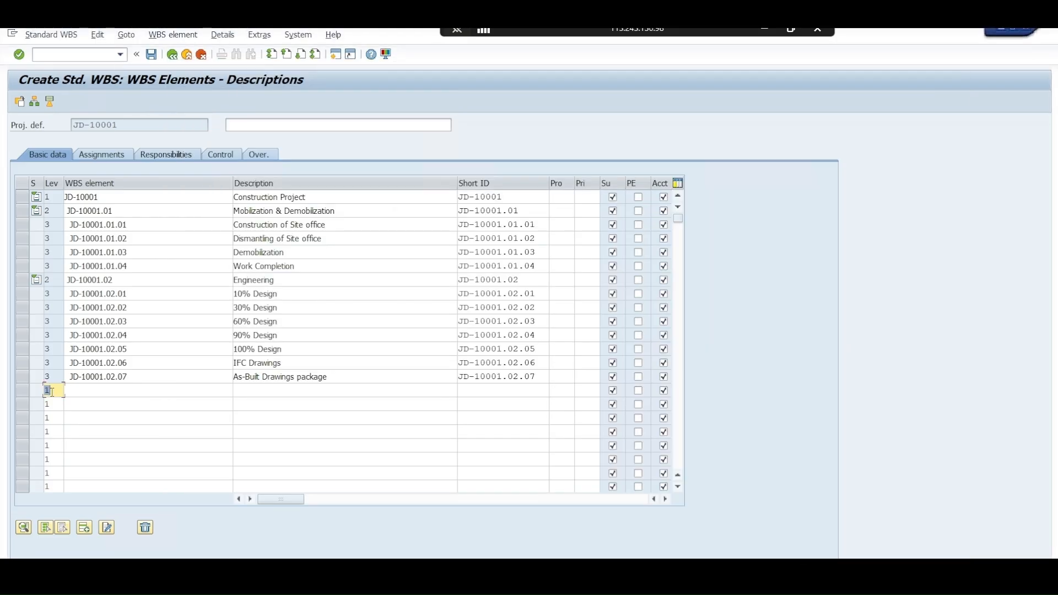
key(ctrl+v)
key(Return)
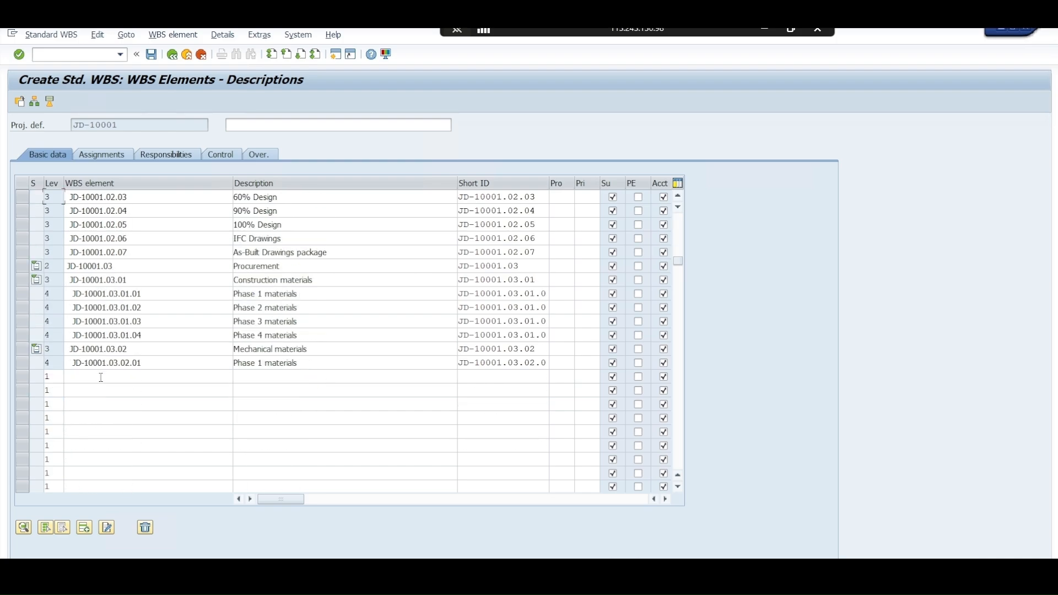
Copy Excel rows JD-10001.03.04 Telecom materials through JD-10001.04.02.04 Telecom works and paste them into SAP's next empty WBS rows
key(alt+Tab)
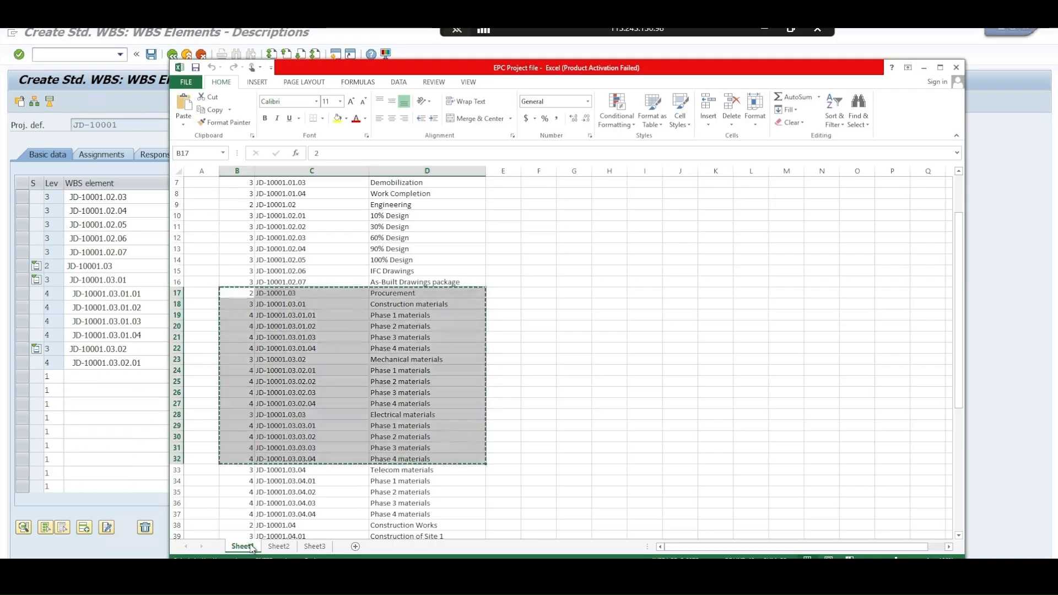
click(243, 474)
scroll(245, 474, down, 3)
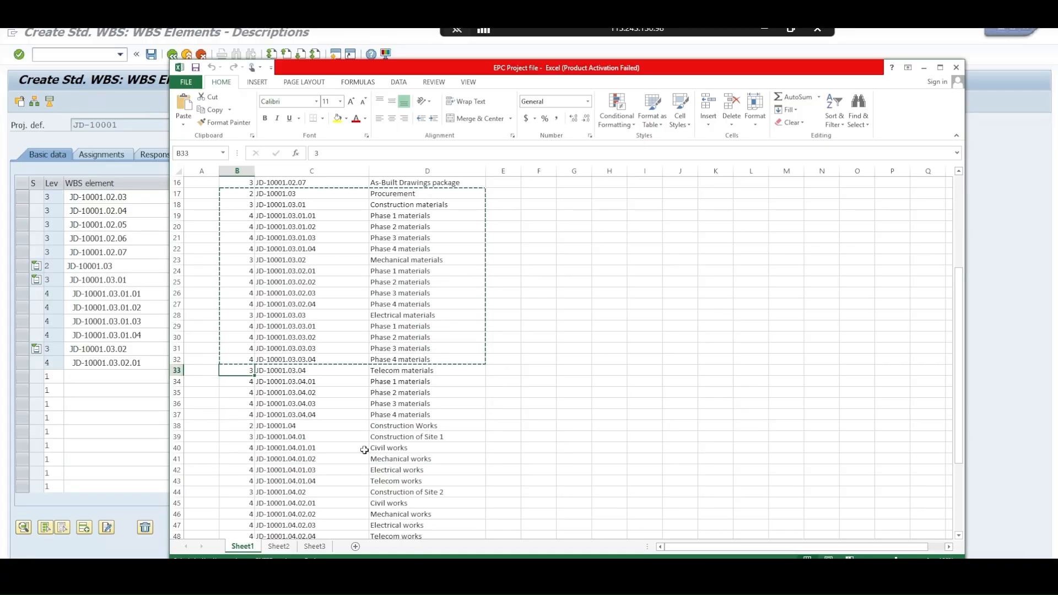
shift+click(243, 481)
scroll(241, 452, down, 2)
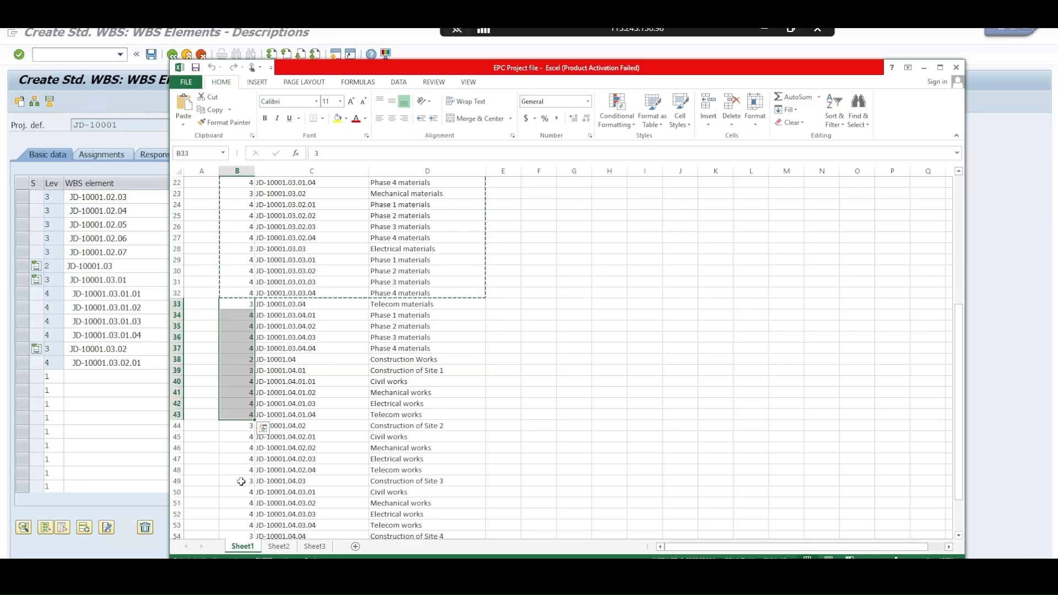
shift+click(239, 451)
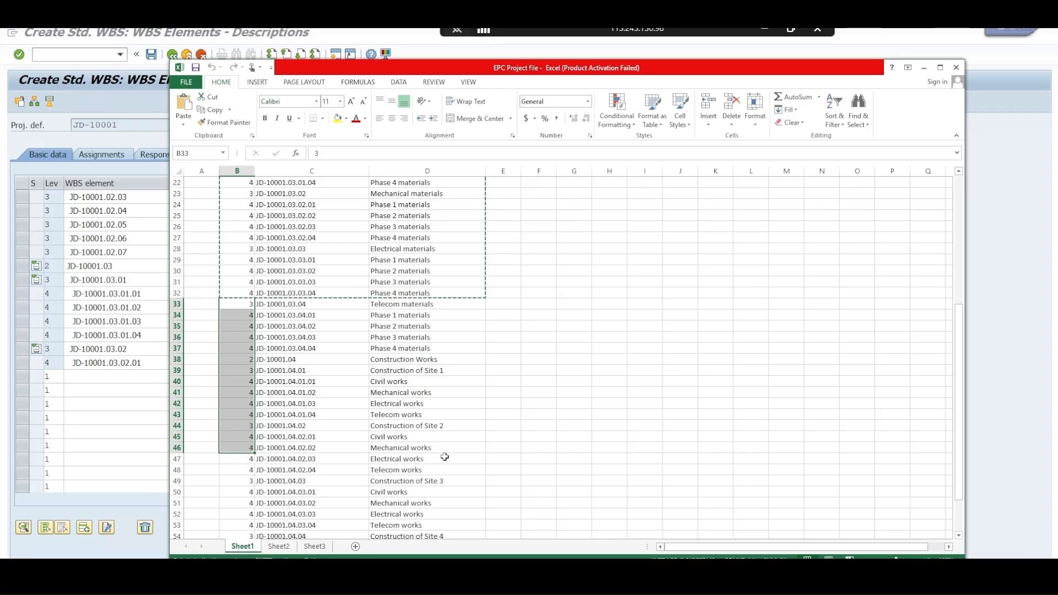
shift+click(420, 470)
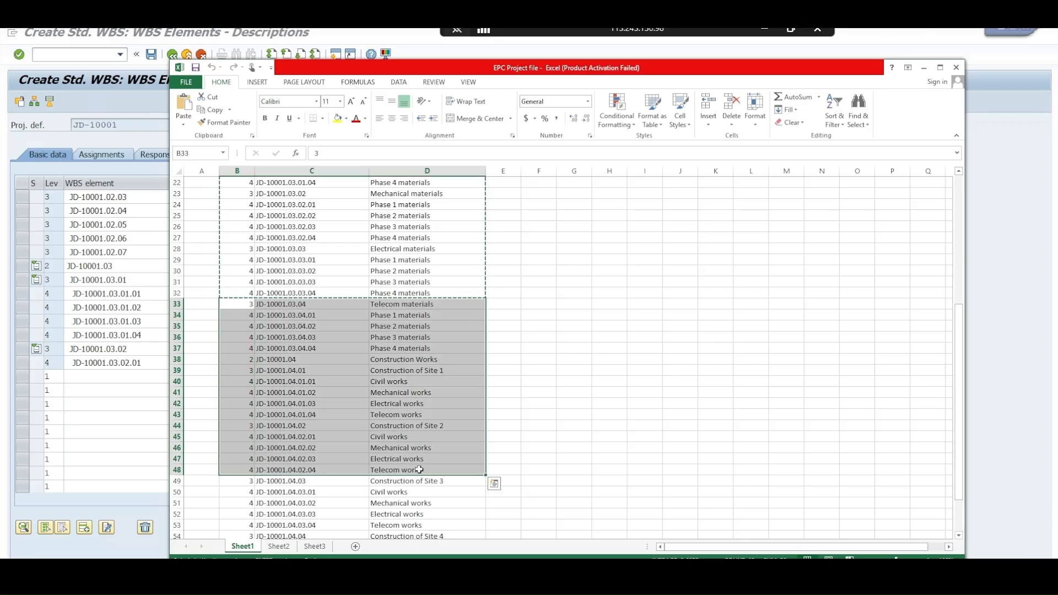
key(ctrl+c)
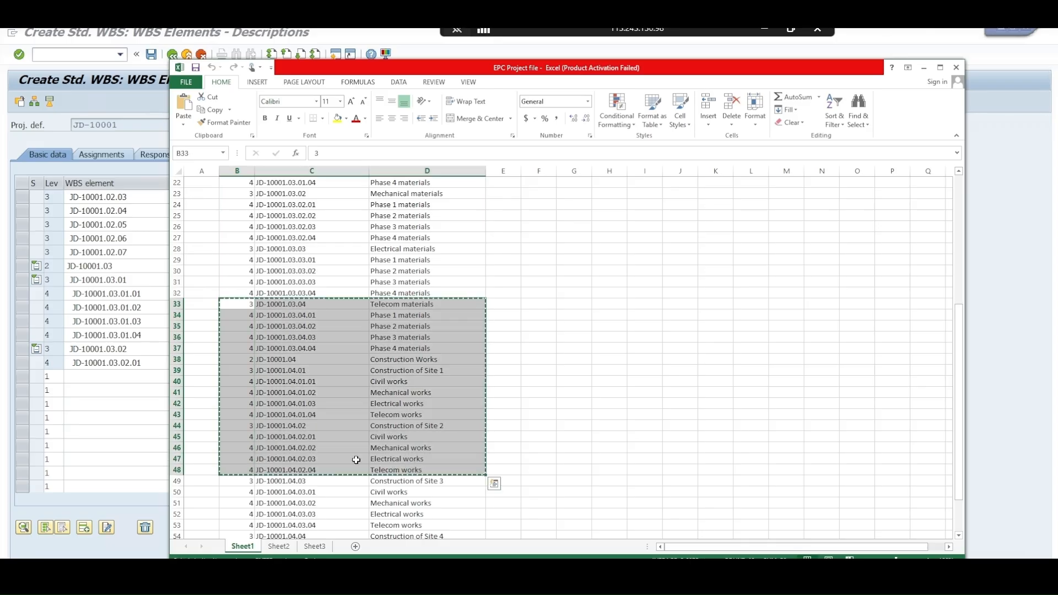
click(47, 378)
key(ctrl+v)
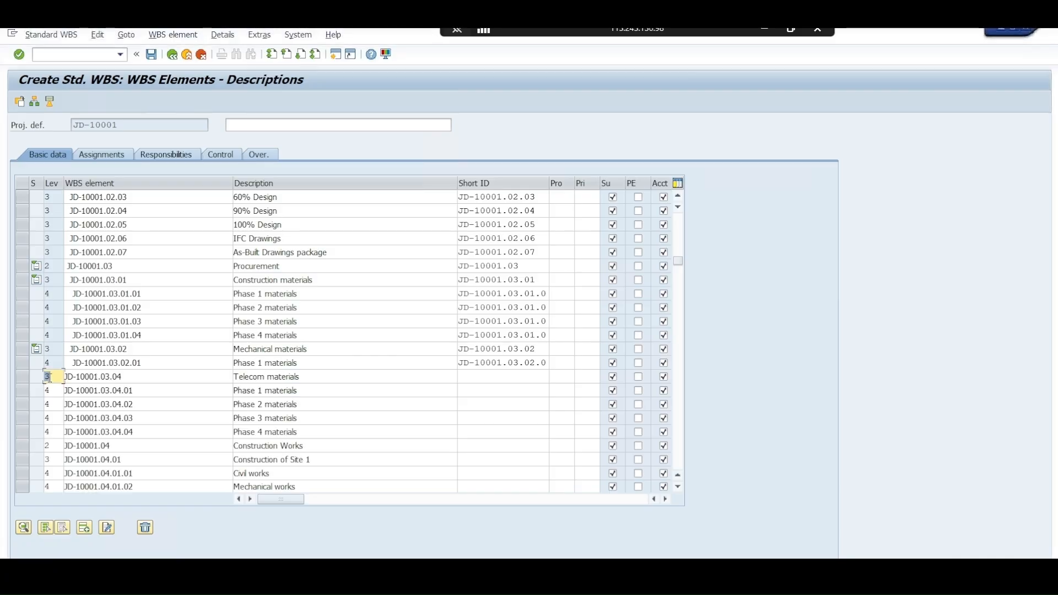
key(Return)
scroll(54, 378, down, 2)
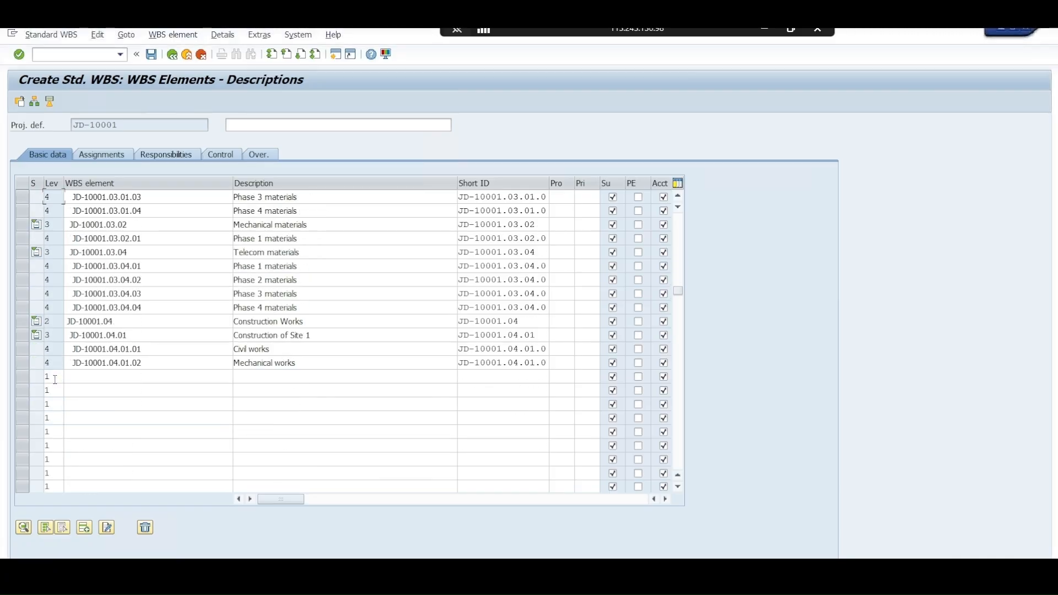
Copy Excel rows JD-10001.04.03 Construction of Site 3 through JD-10001.04.04.04 and paste them into SAP's next empty WBS rows
key(alt+Tab)
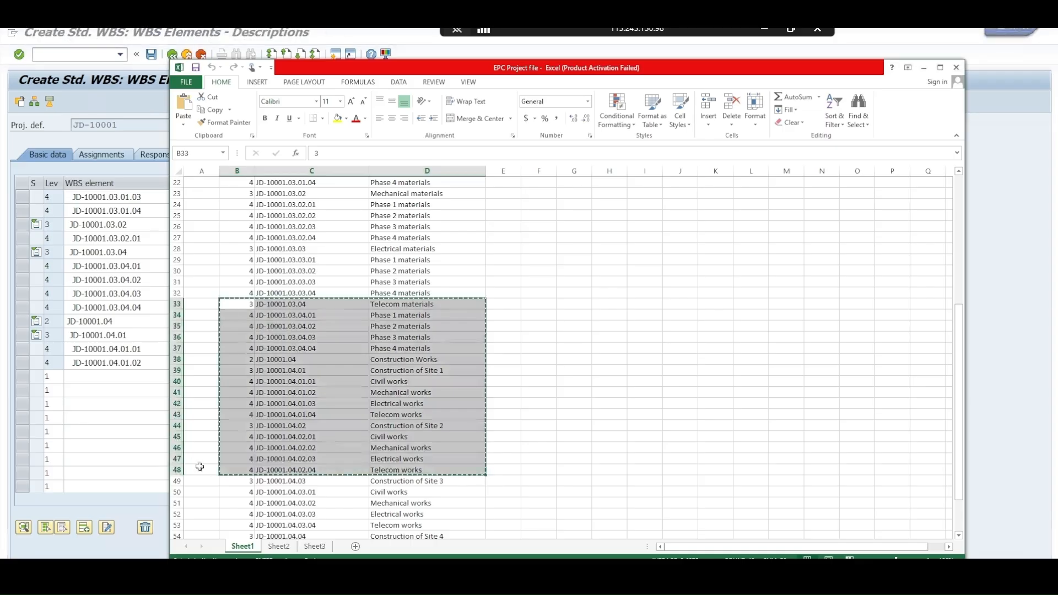
scroll(220, 473, down, 3)
drag(242, 385, 385, 479)
key(ctrl+c)
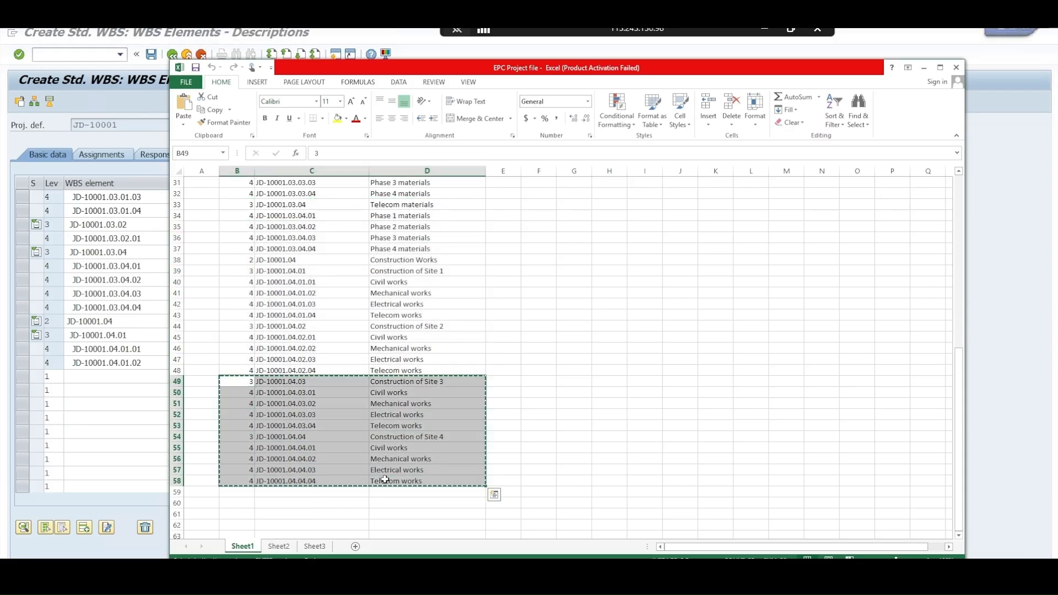
click(52, 377)
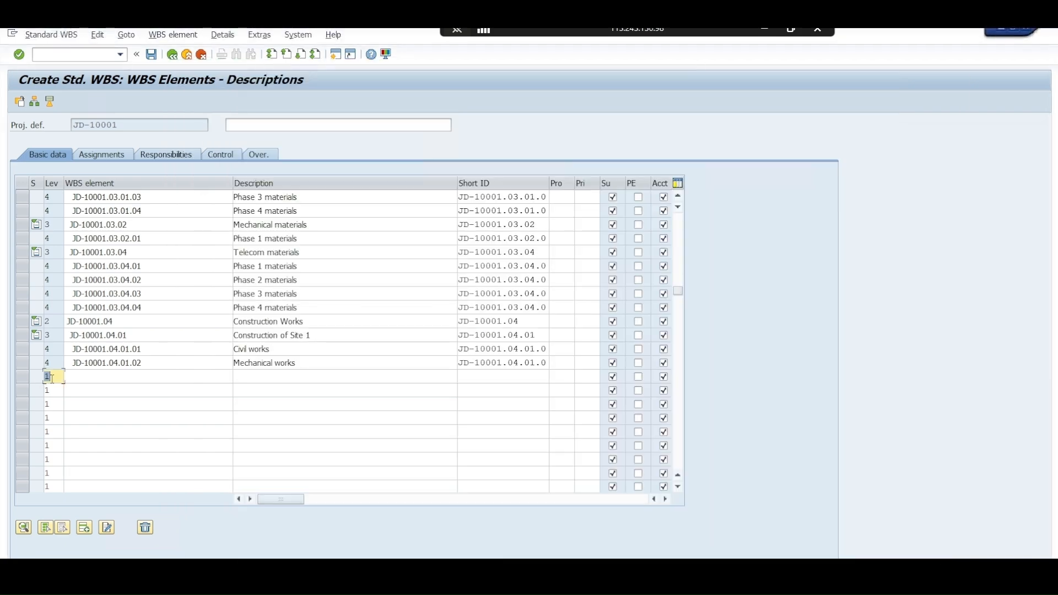
key(ctrl+v)
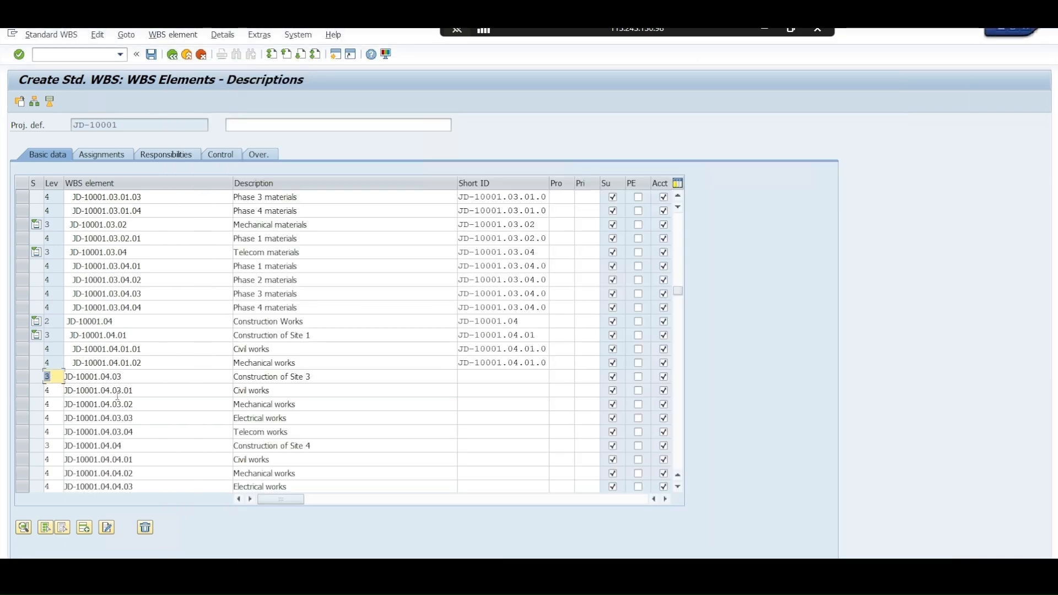
key(Return)
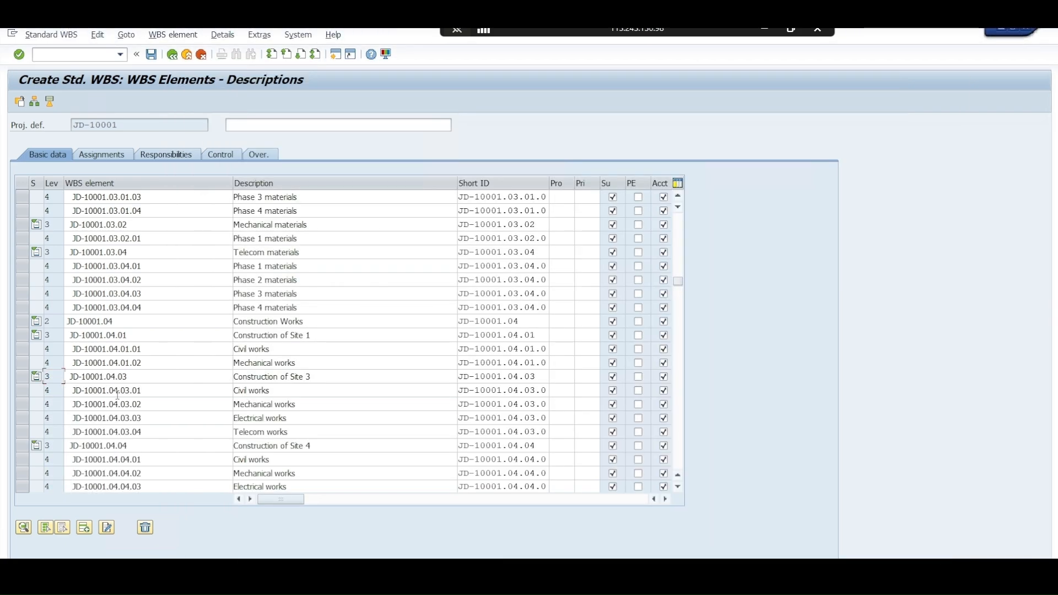
Review the WBS element list, then open the hierarchy graphic and examine the structure from Mobilization & Demobilization across to Procurement
scroll(401, 430, down, 3)
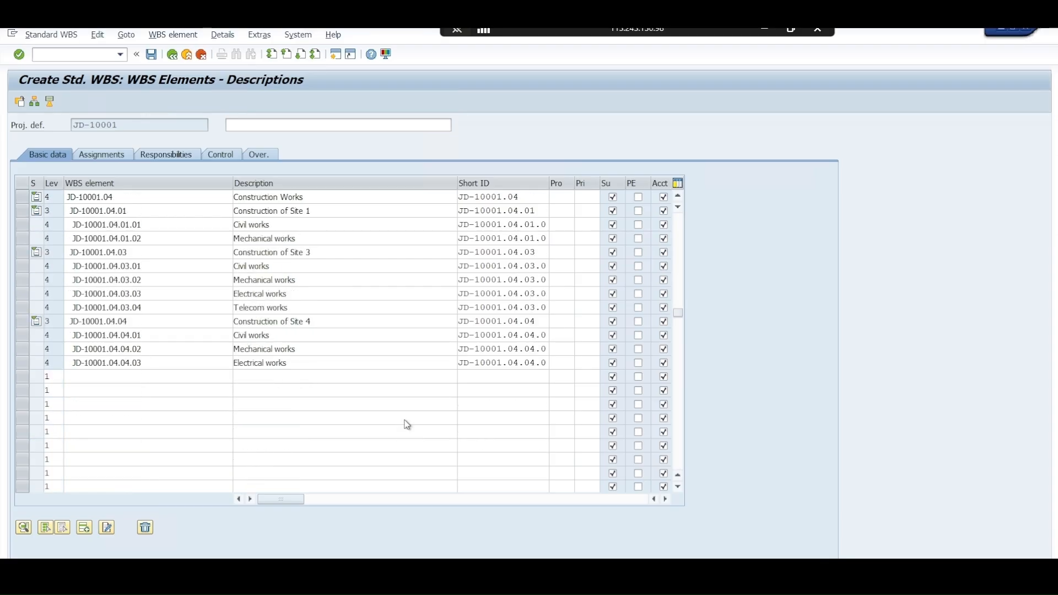
scroll(406, 422, up, 9)
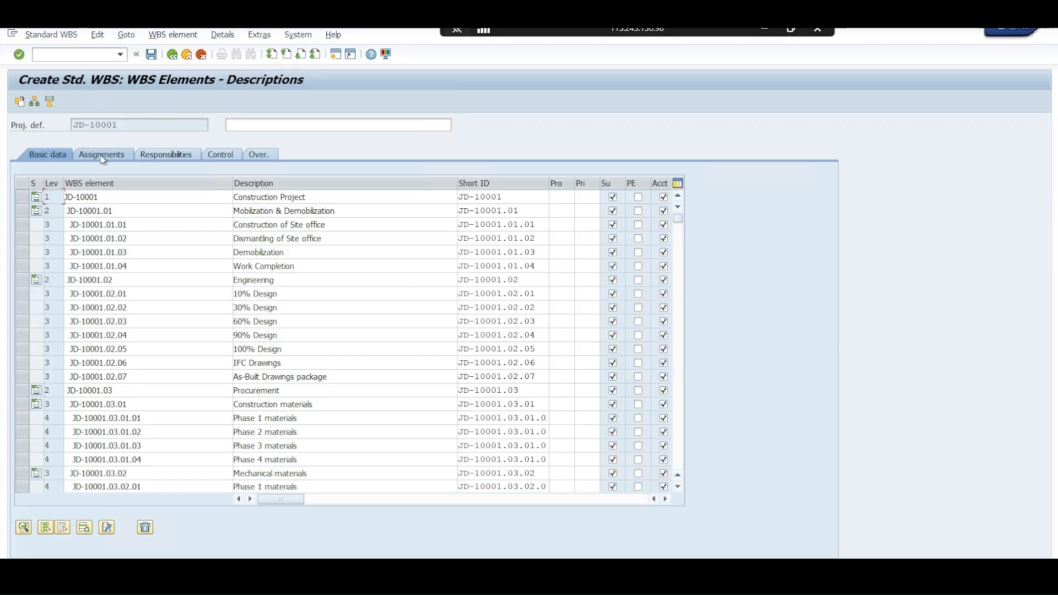
click(35, 105)
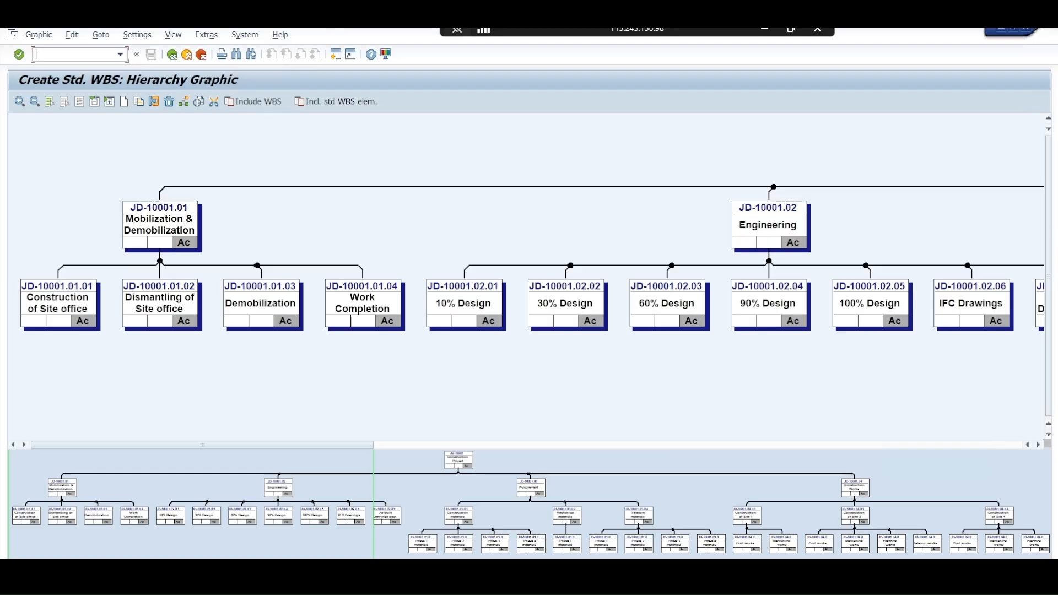
click(1041, 445)
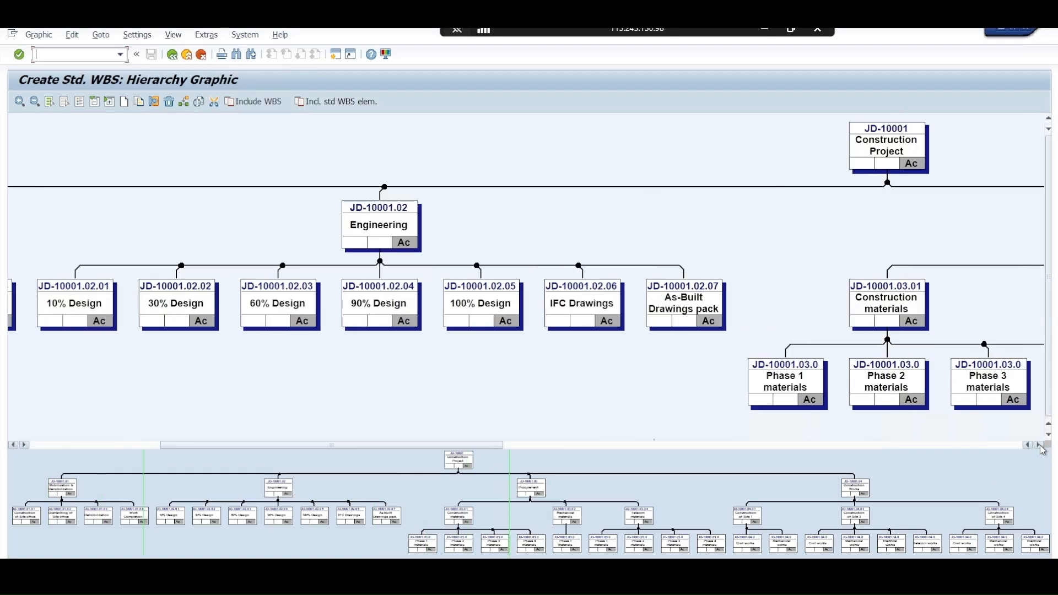
click(1040, 445)
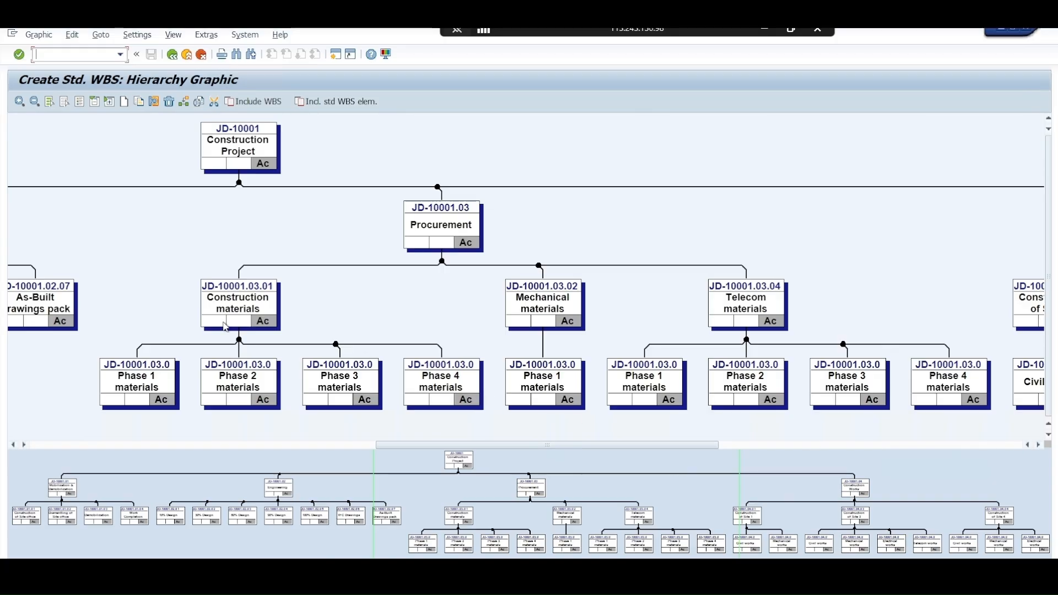
Examine the rest of the hierarchy graphic, from the Procurement branch across to the Construction Works sites
click(1041, 445)
click(1041, 446)
click(1041, 446)
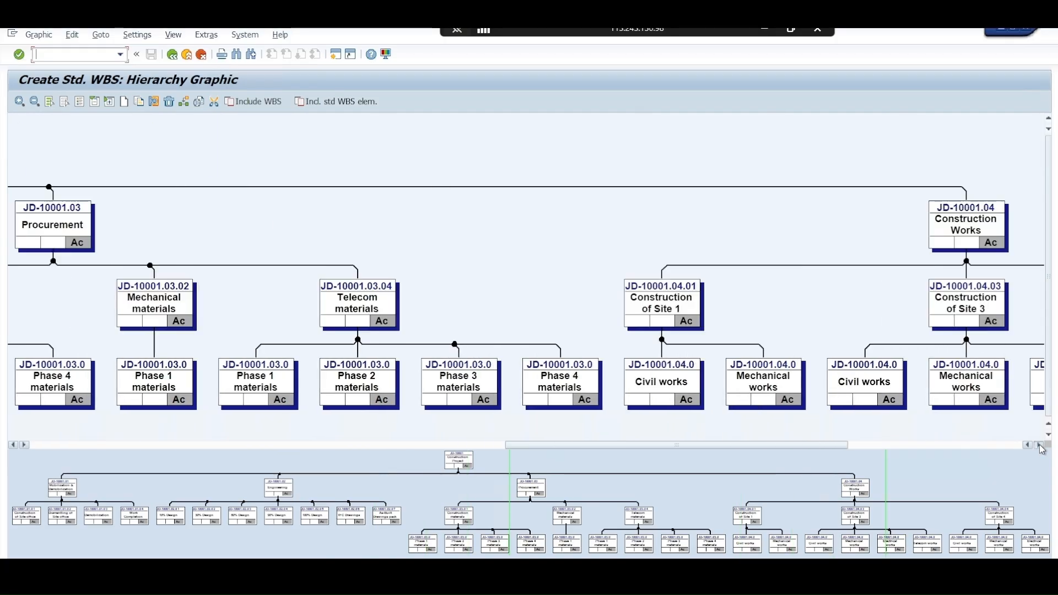
click(1041, 446)
click(1041, 445)
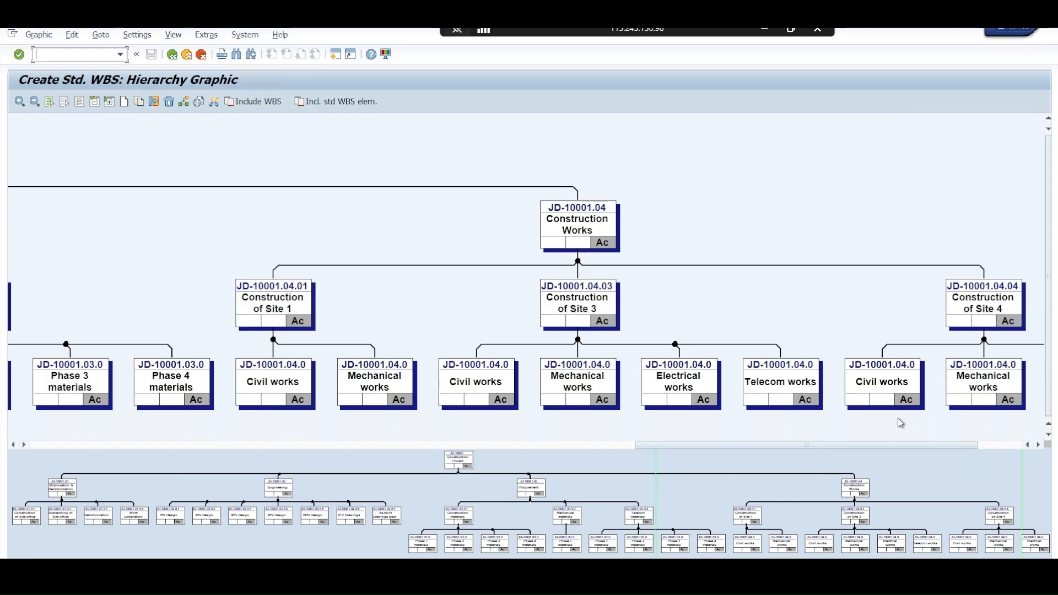
click(1041, 445)
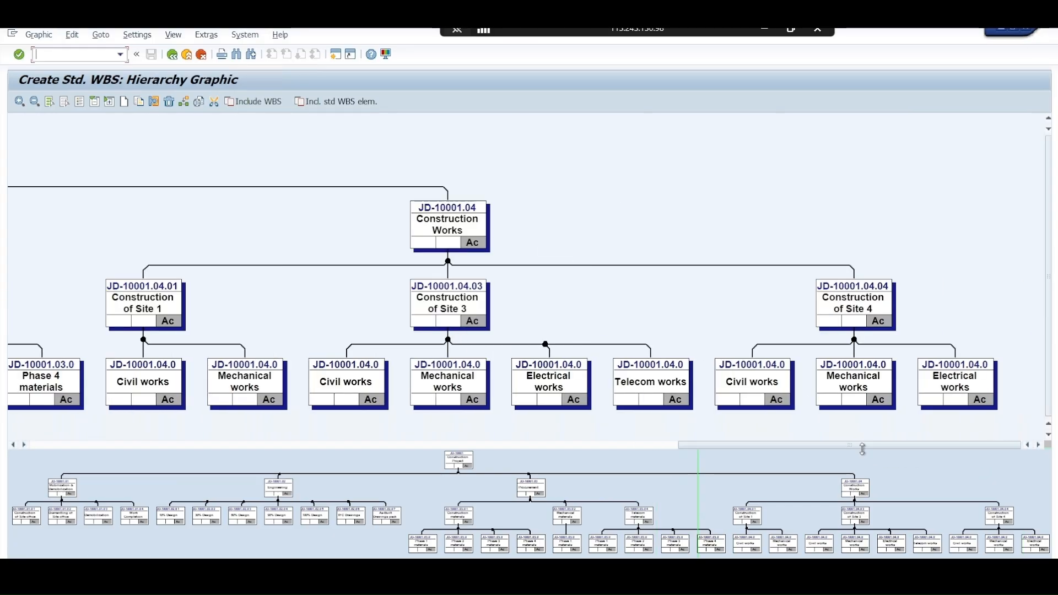
Mark Construction of Site office, Mobilization & Demobilization and Engineering as both billing and planning elements in the hierarchy graphic
drag(861, 442, 168, 436)
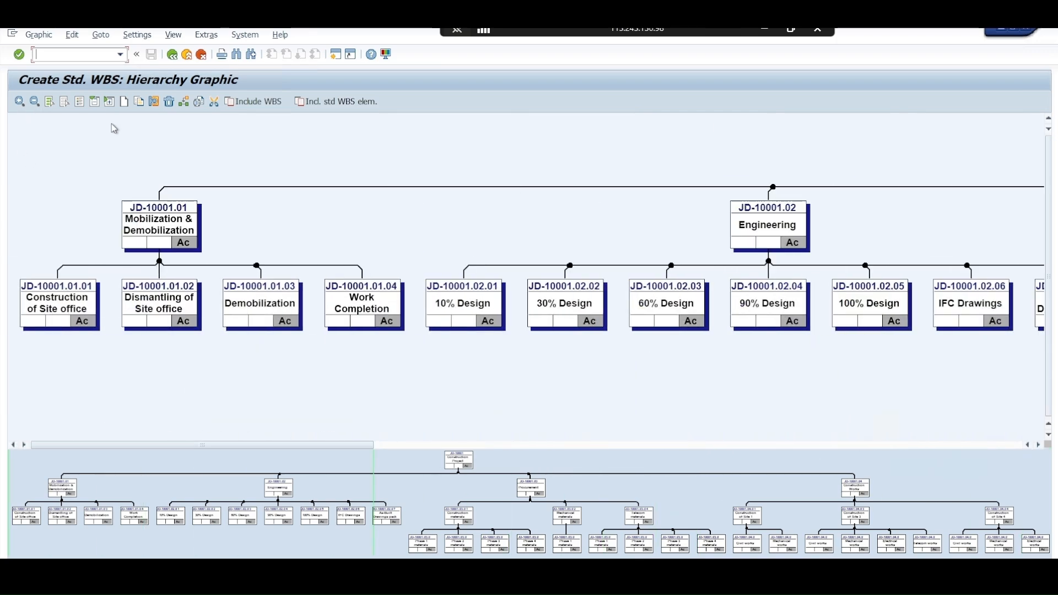
double_click(33, 324)
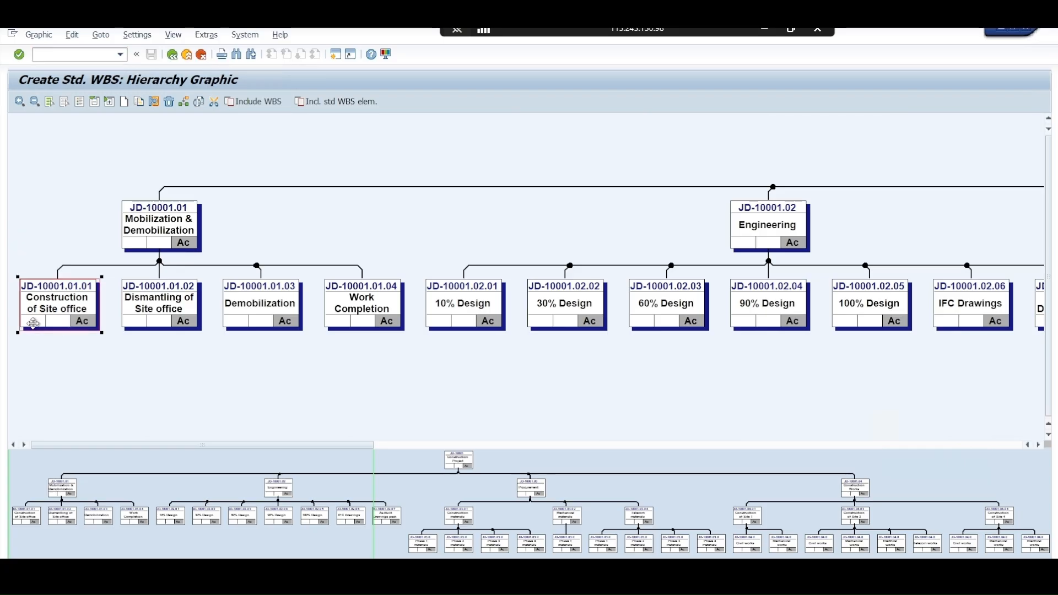
double_click(62, 326)
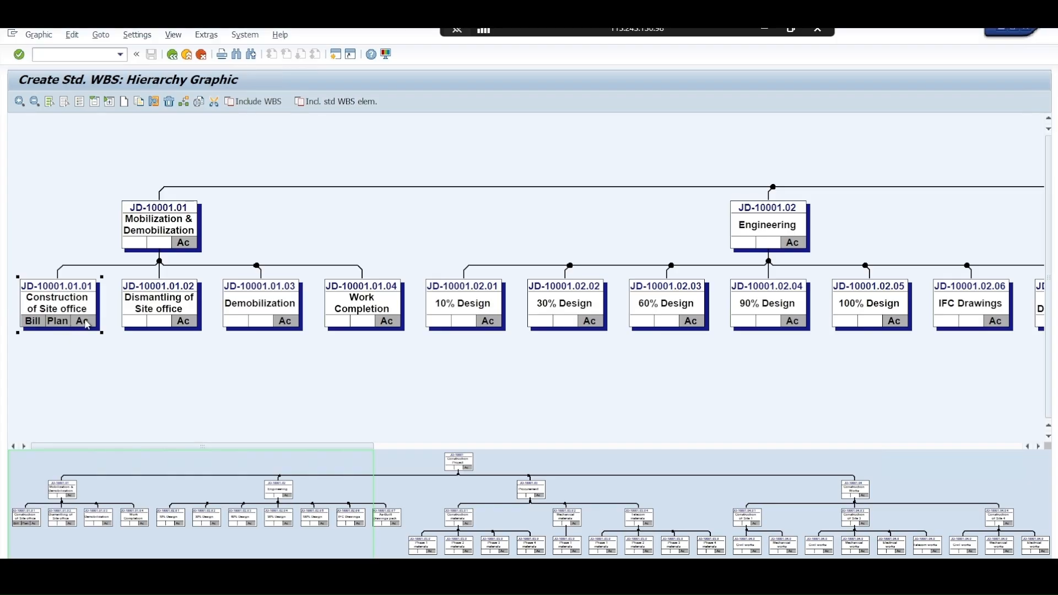
double_click(142, 243)
double_click(159, 246)
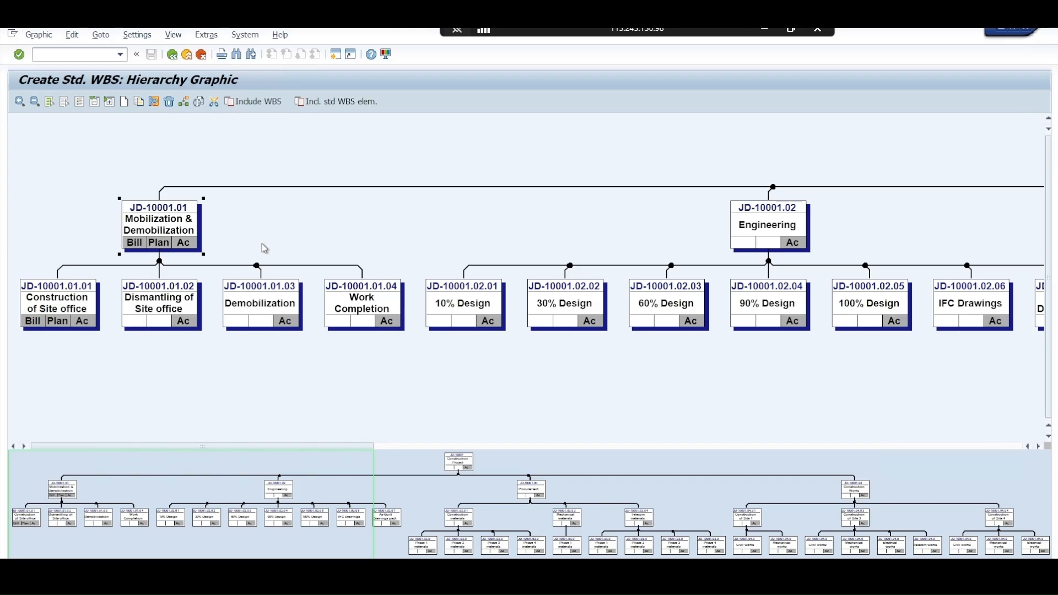
double_click(746, 246)
double_click(770, 246)
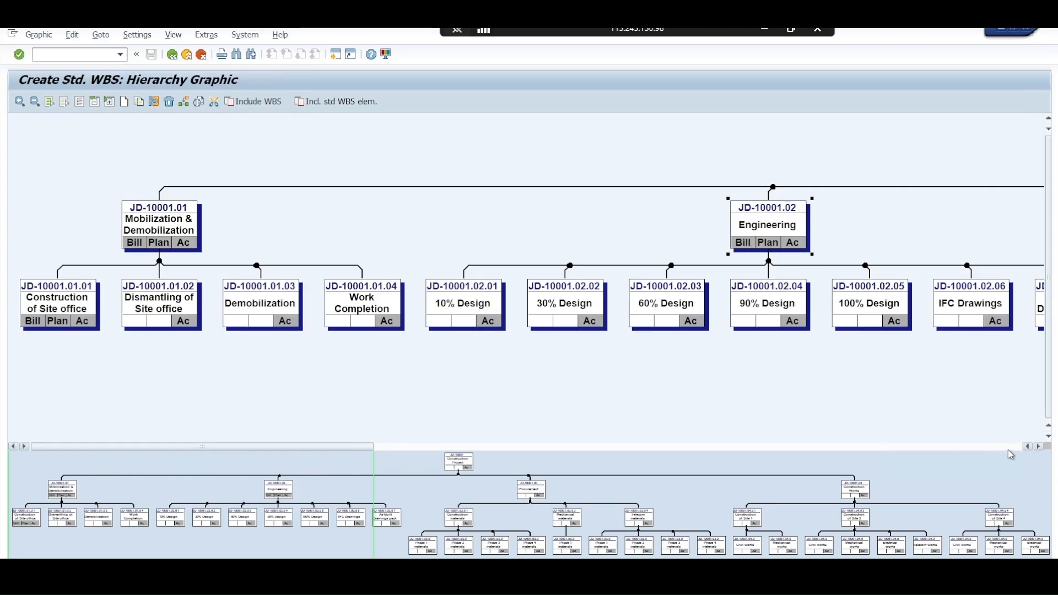
Mark the top Construction Project as a planning element and Procurement as a billing and planning element
click(1041, 448)
click(1040, 448)
click(1040, 448)
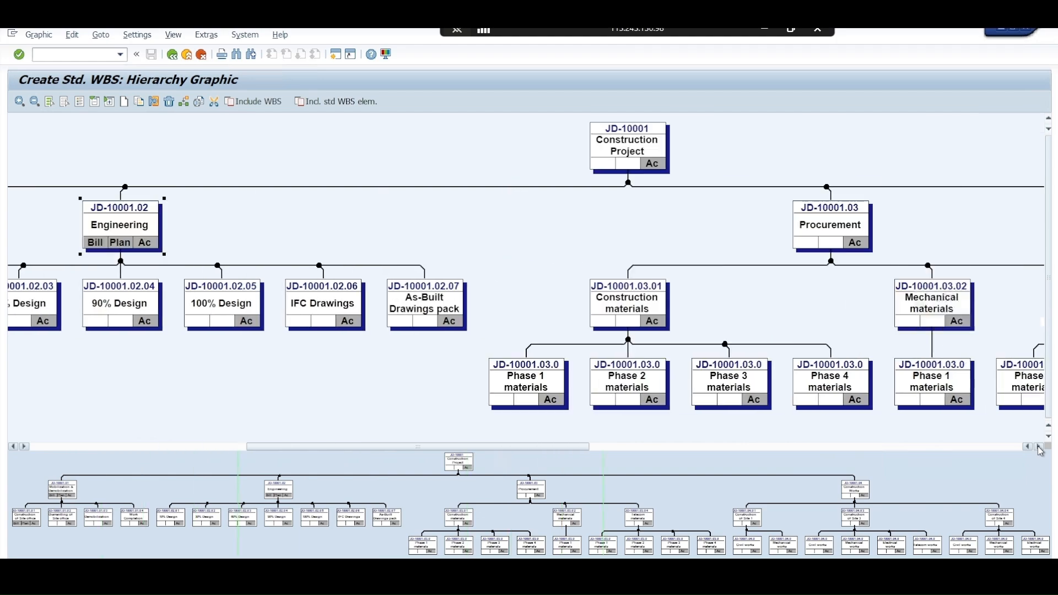
double_click(631, 164)
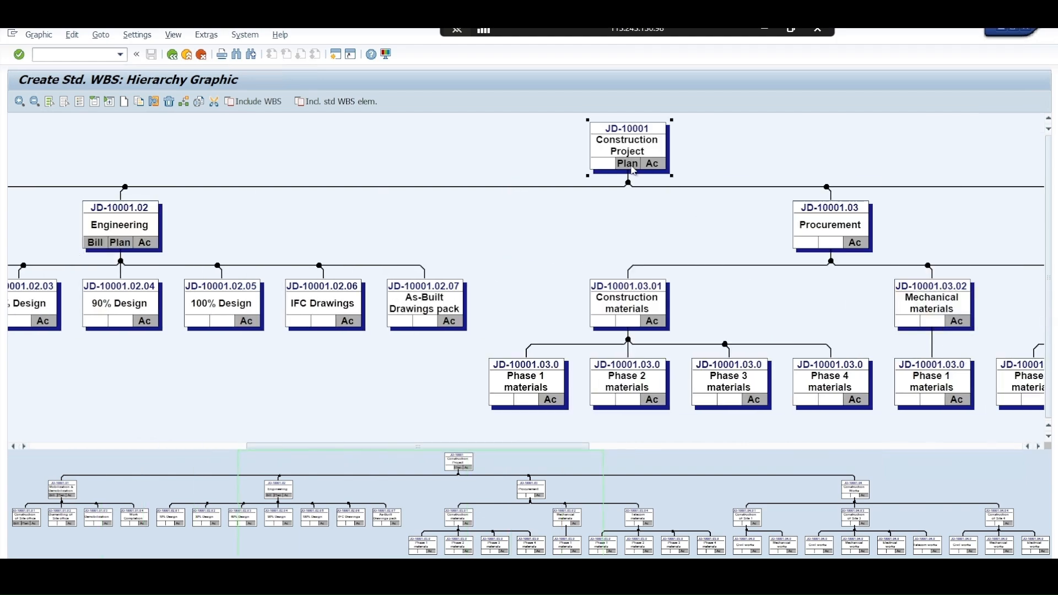
click(811, 247)
double_click(811, 247)
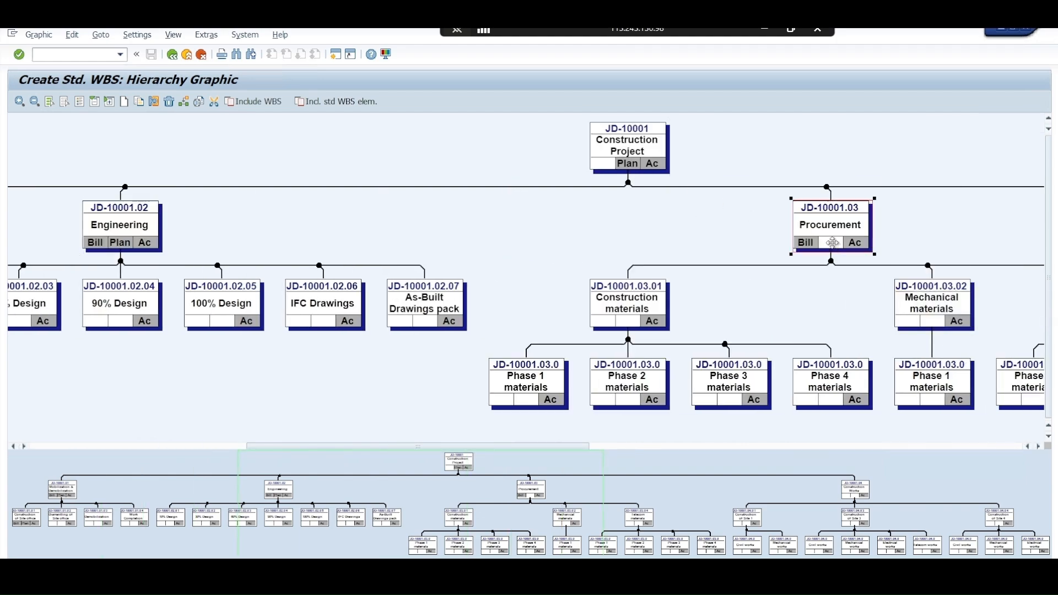
double_click(836, 245)
Mark Construction Works as a billing and planning element, and return to the WBS element list
click(1041, 447)
click(1040, 447)
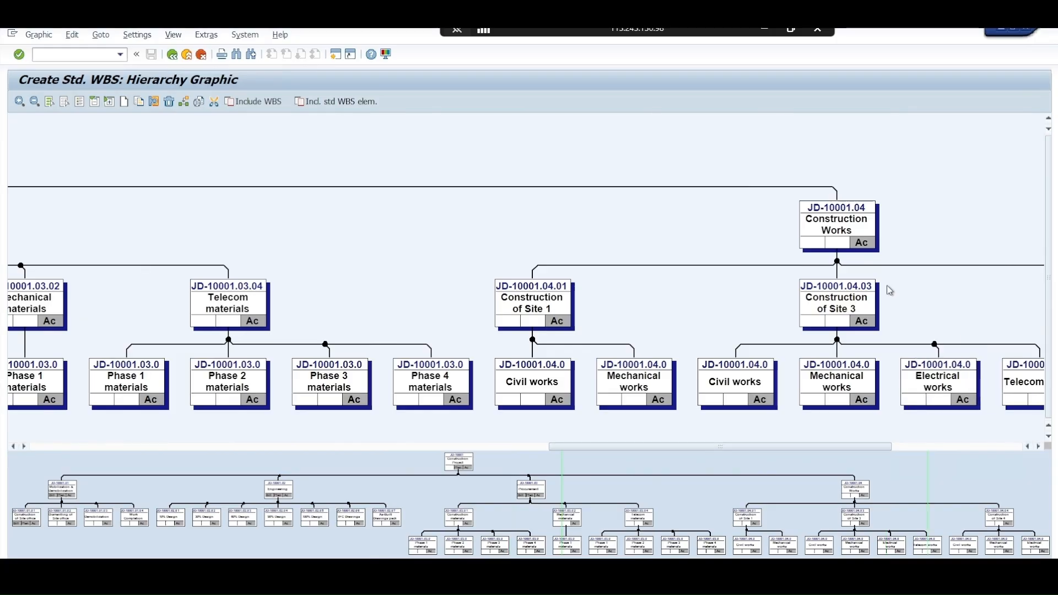
click(838, 248)
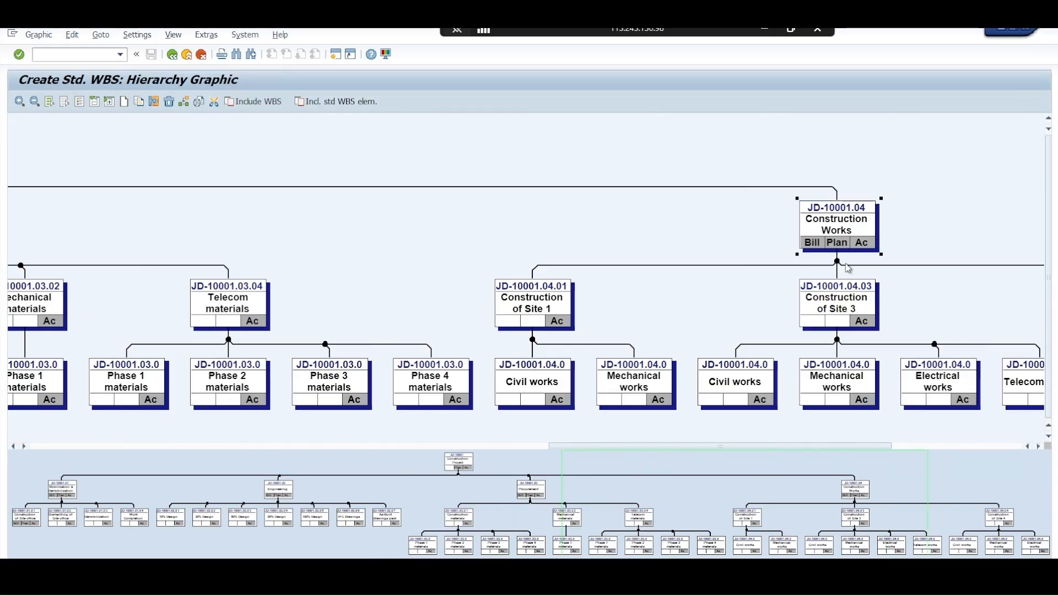
click(912, 447)
drag(890, 446, 91, 422)
click(204, 57)
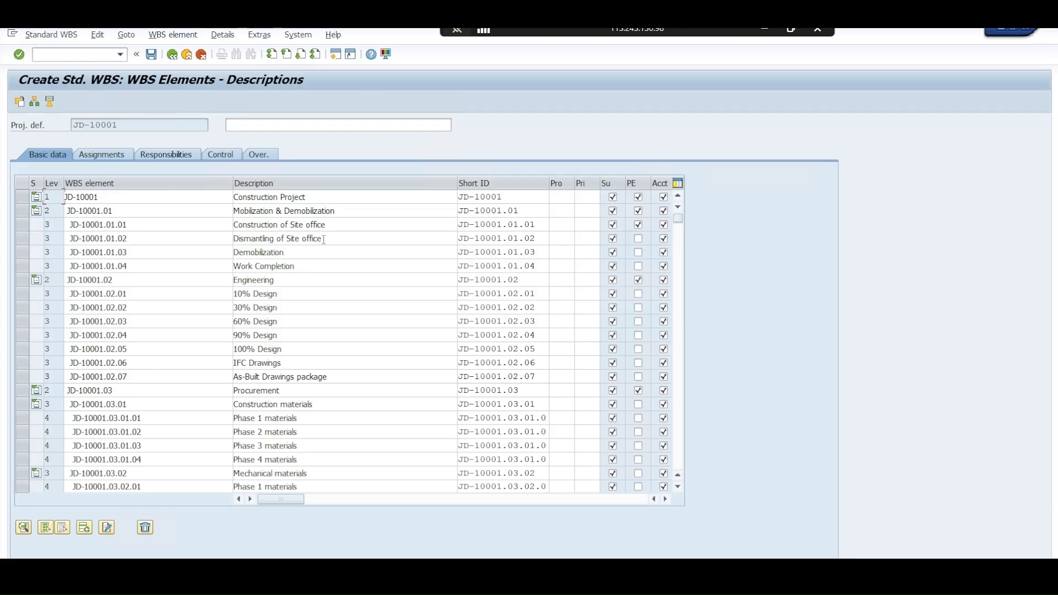
Flag JD-10001.01.02 through JD-10001.01.04 and JD-10001.02.01 through JD-10001.02.07 as planning elements
click(639, 239)
click(638, 253)
click(639, 266)
click(639, 294)
click(638, 308)
click(638, 321)
click(638, 335)
click(639, 349)
click(639, 363)
click(639, 376)
Flag JD-10001.03.01 Construction materials through JD-10001.03.02.01 Phase 1 materials as planning elements
click(638, 404)
click(638, 418)
click(639, 432)
click(638, 445)
click(638, 459)
click(638, 473)
click(679, 487)
click(679, 488)
Flag JD-10001.03.04 Telecom materials, its four phase elements and JD-10001.04.01 Construction of Site 1 as planning elements
click(679, 488)
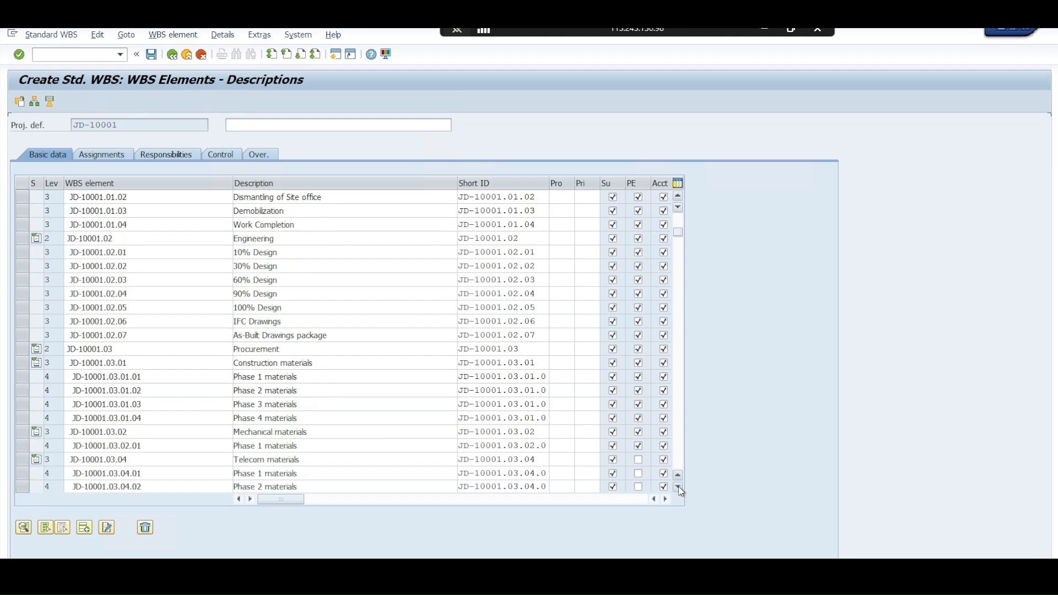
click(680, 488)
click(679, 487)
click(679, 488)
Flag JD-10001.04.01.01 Civil works through JD-10001.04.03.01 Civil works as planning elements
click(679, 487)
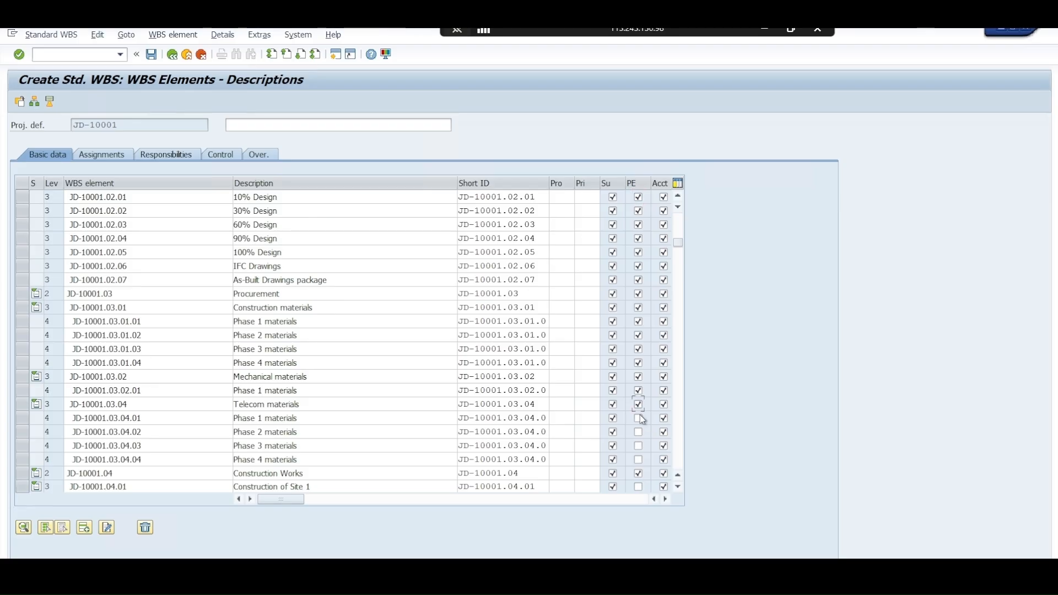
click(639, 417)
click(639, 431)
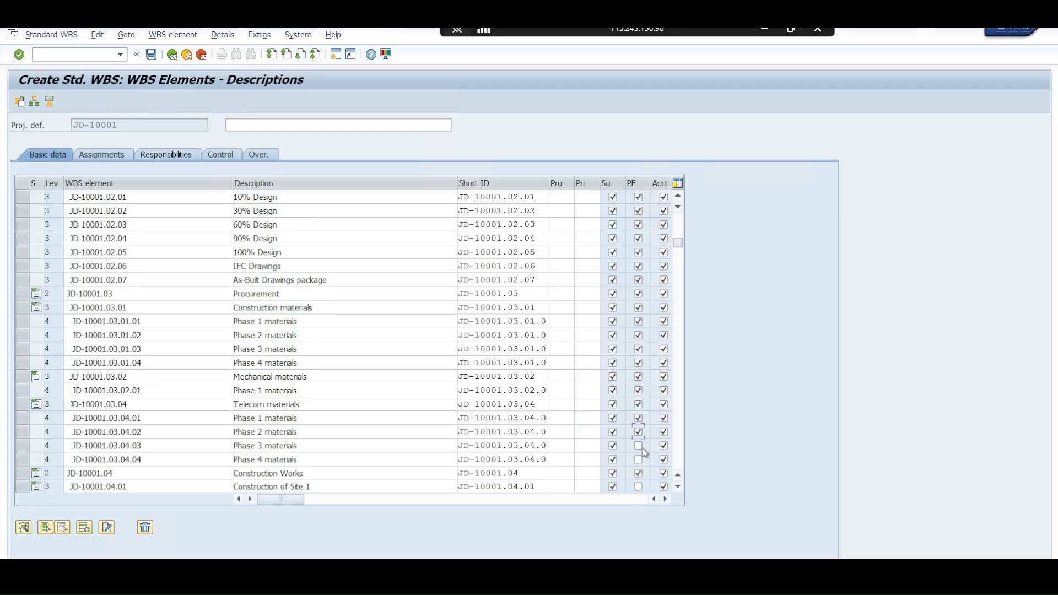
click(639, 487)
click(680, 488)
click(679, 487)
click(679, 487)
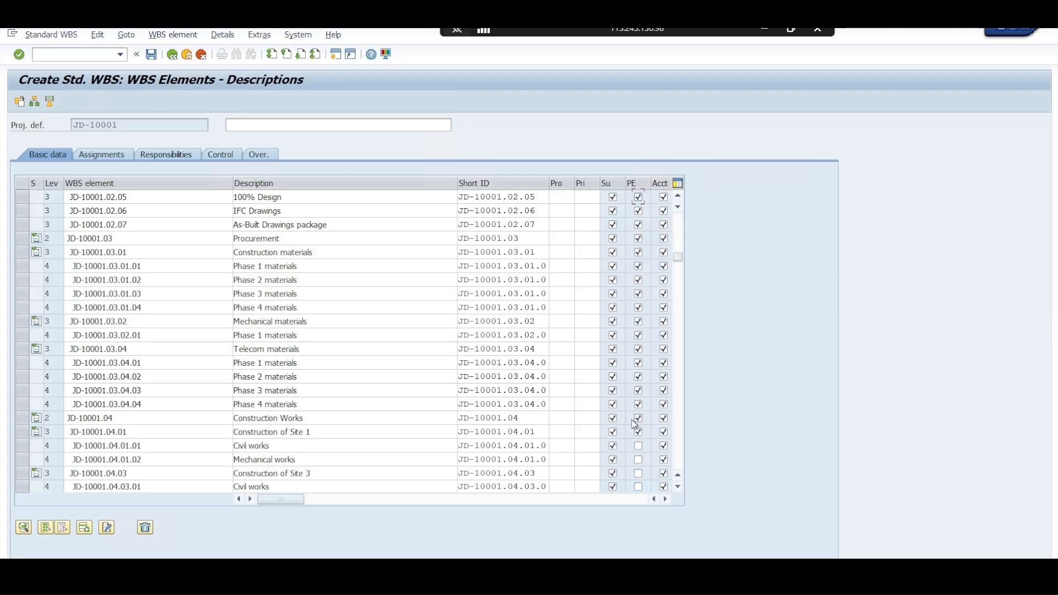
click(638, 446)
click(639, 460)
click(639, 473)
click(638, 487)
Flag JD-10001.04.03.02 Mechanical works through JD-10001.04.04.01 Civil works as planning elements
click(679, 487)
click(678, 487)
click(679, 488)
click(678, 487)
click(679, 488)
click(638, 432)
click(639, 446)
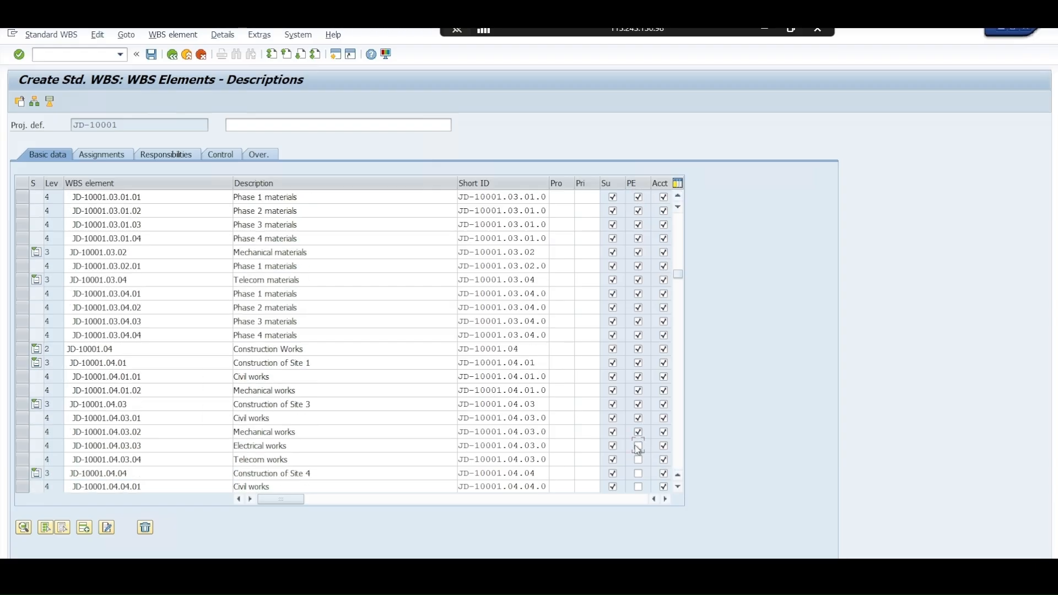
click(639, 459)
click(639, 473)
click(638, 487)
Flag JD-10001, JD-10001.01.02 through JD-10001.01.04, and JD-10001.02.01 through JD-10001.02.07 as billing elements
click(666, 499)
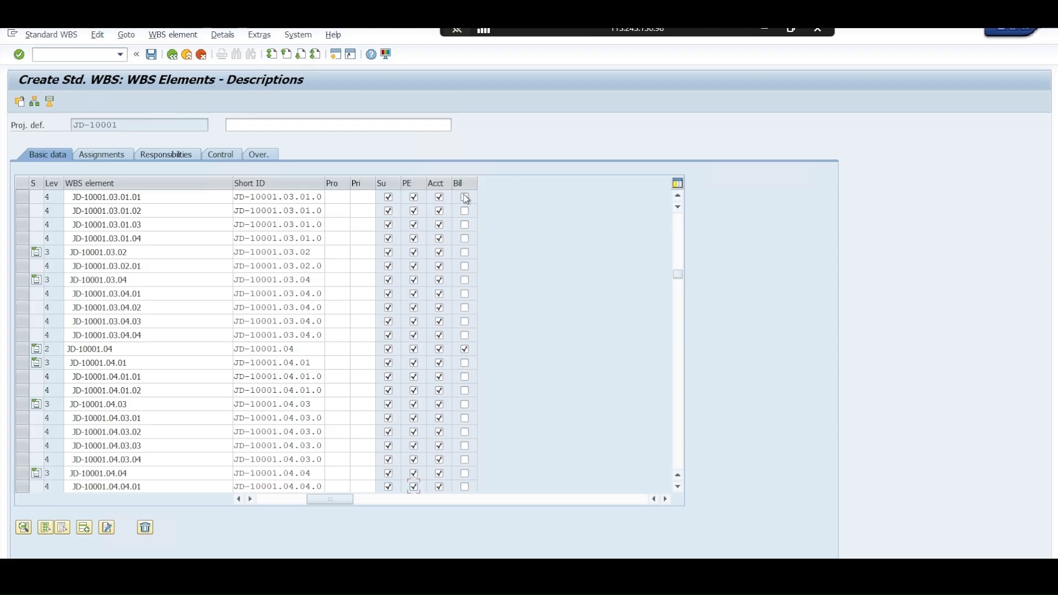
drag(679, 272, 680, 236)
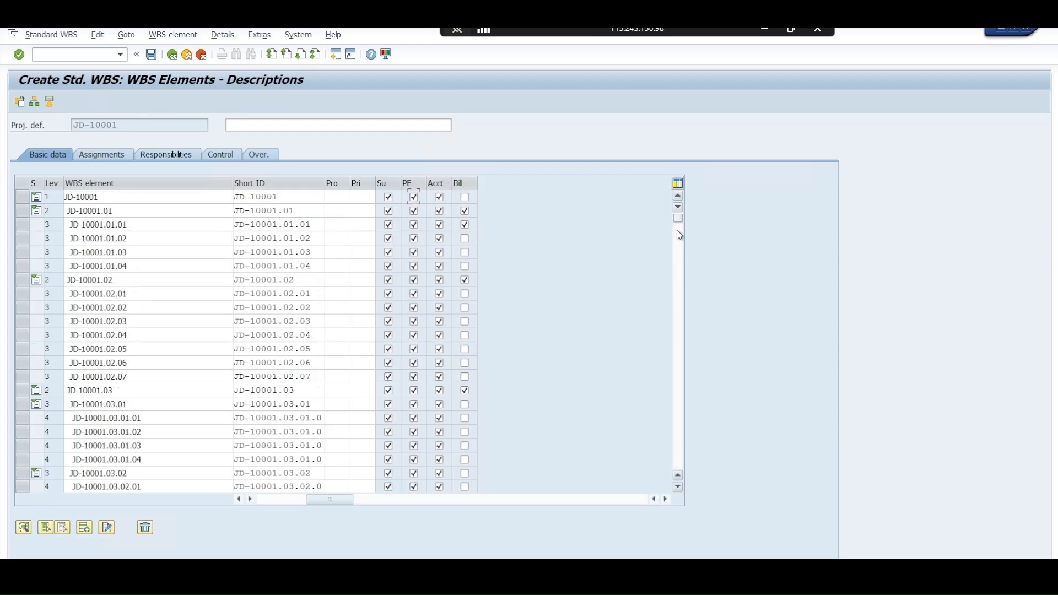
click(465, 198)
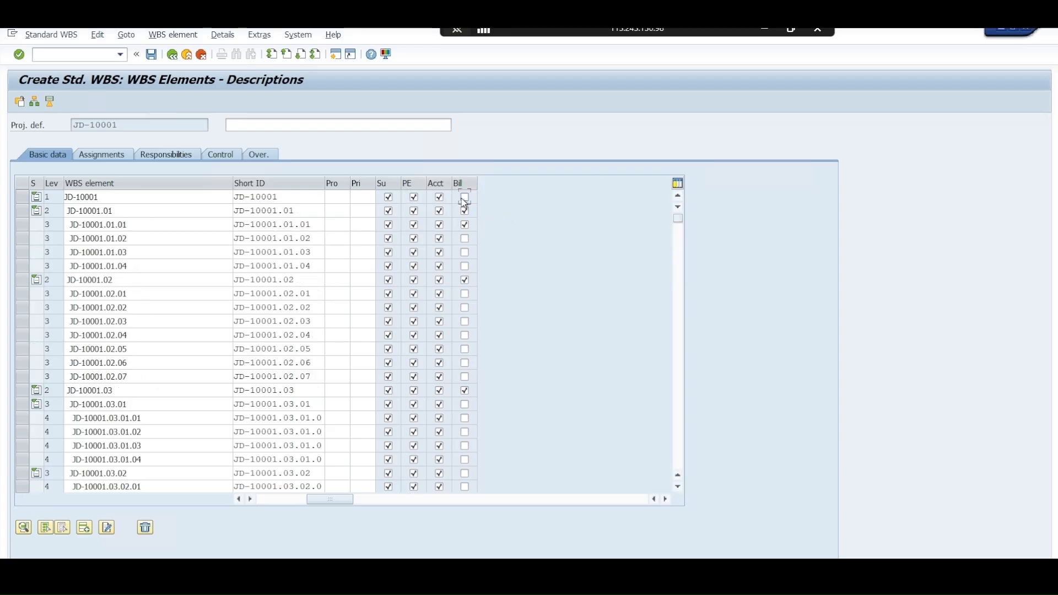
click(465, 238)
click(465, 252)
click(466, 266)
click(465, 294)
click(465, 308)
click(466, 321)
click(466, 377)
Flag JD-10001.03.01 through JD-10001.03.02.01 as billing elements
click(466, 405)
click(465, 418)
click(466, 432)
click(465, 446)
click(466, 460)
click(465, 474)
click(466, 487)
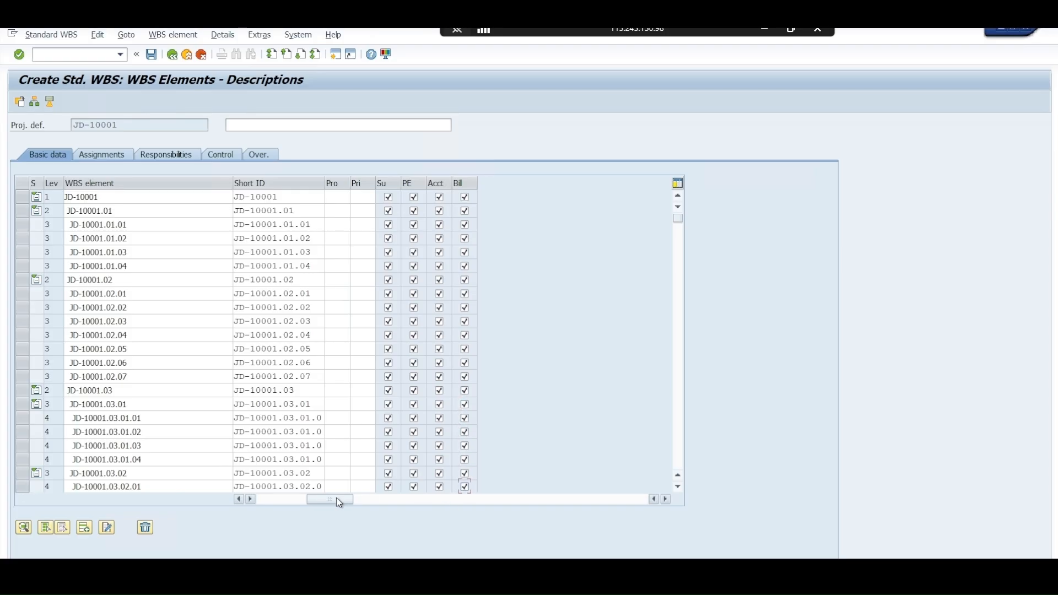
Flag JD-10001.03.04 through JD-10001.03.04.04 and JD-10001.04.01 through JD-10001.04.01.02 as billing elements
scroll(631, 355, down, 3)
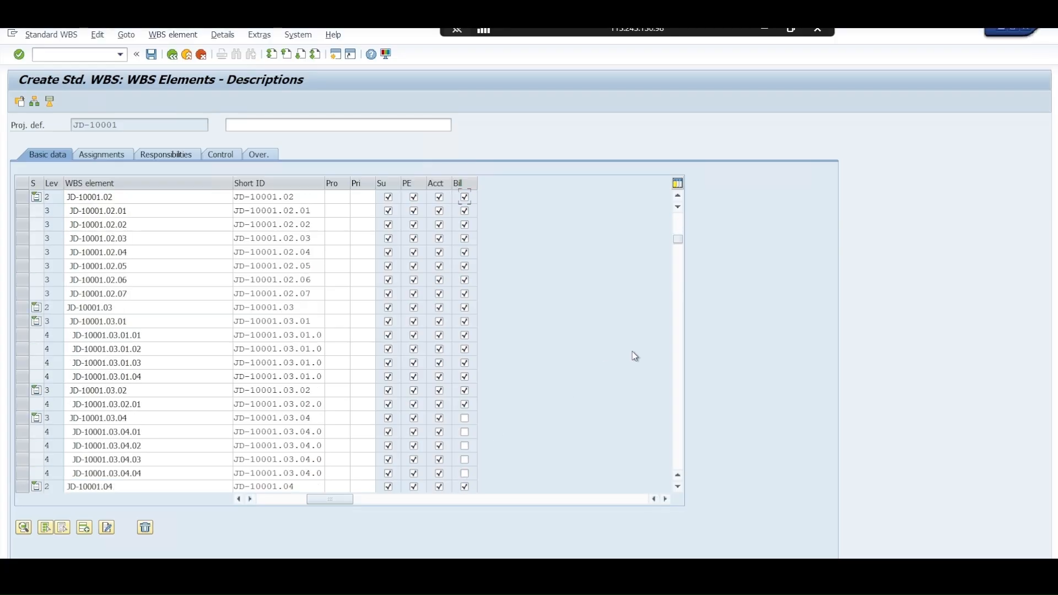
click(466, 377)
click(465, 390)
click(465, 404)
click(465, 418)
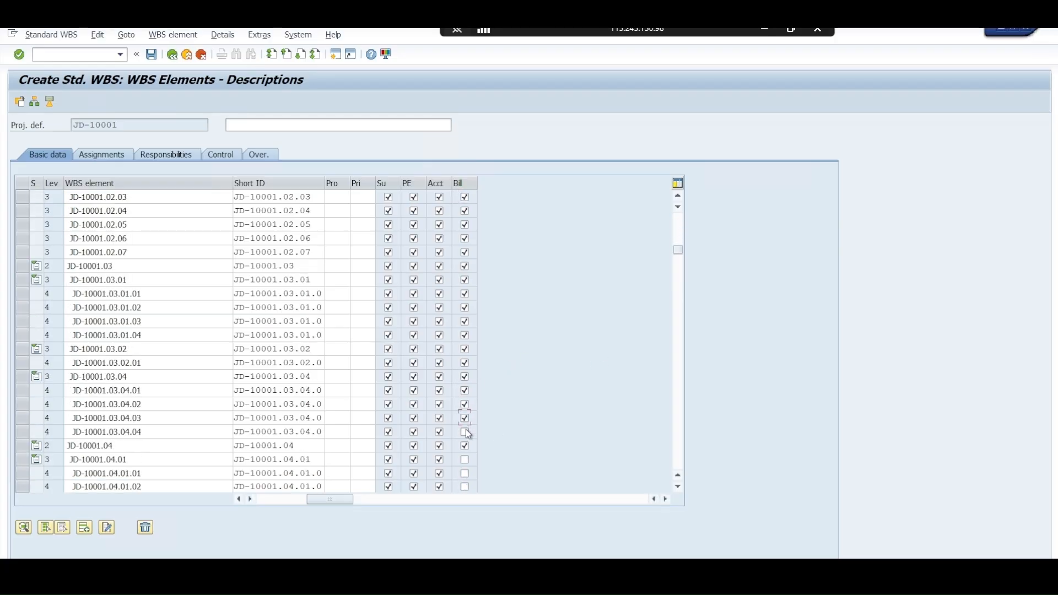
click(466, 431)
click(465, 459)
click(466, 474)
scroll(523, 407, down, 3)
click(466, 362)
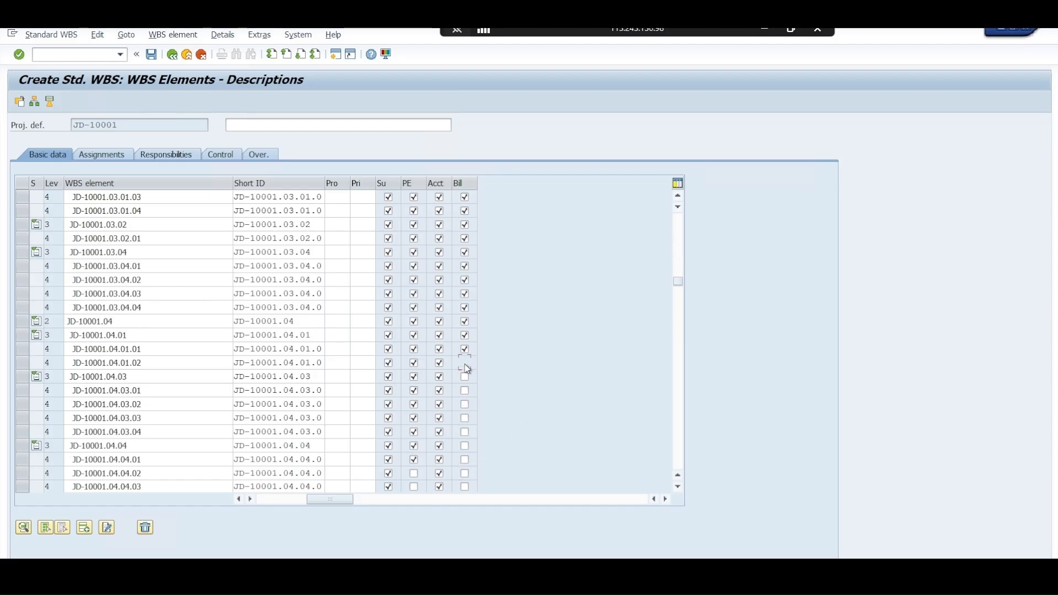
Flag JD-10001.04.03 through JD-10001.04.04.01 as billing elements
click(466, 376)
click(466, 391)
click(465, 404)
click(465, 418)
click(466, 432)
click(466, 446)
click(466, 459)
Flag the last two elements, JD-10001.04.04.02 and JD-10001.04.04.03, as both planning and billing elements
click(414, 473)
scroll(439, 378, down, 3)
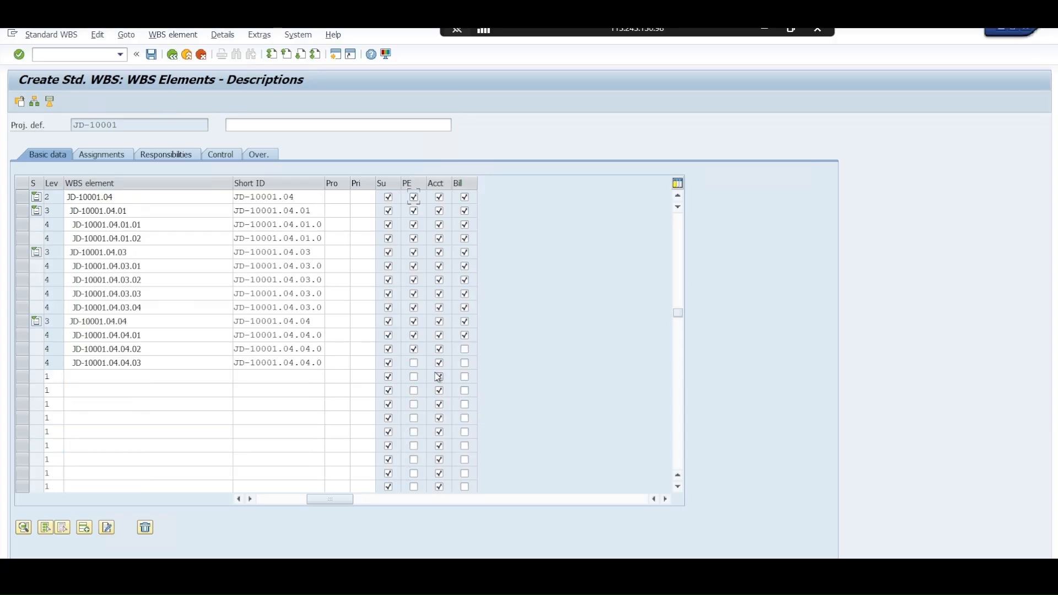
click(415, 364)
click(464, 363)
click(465, 349)
drag(311, 505, 282, 503)
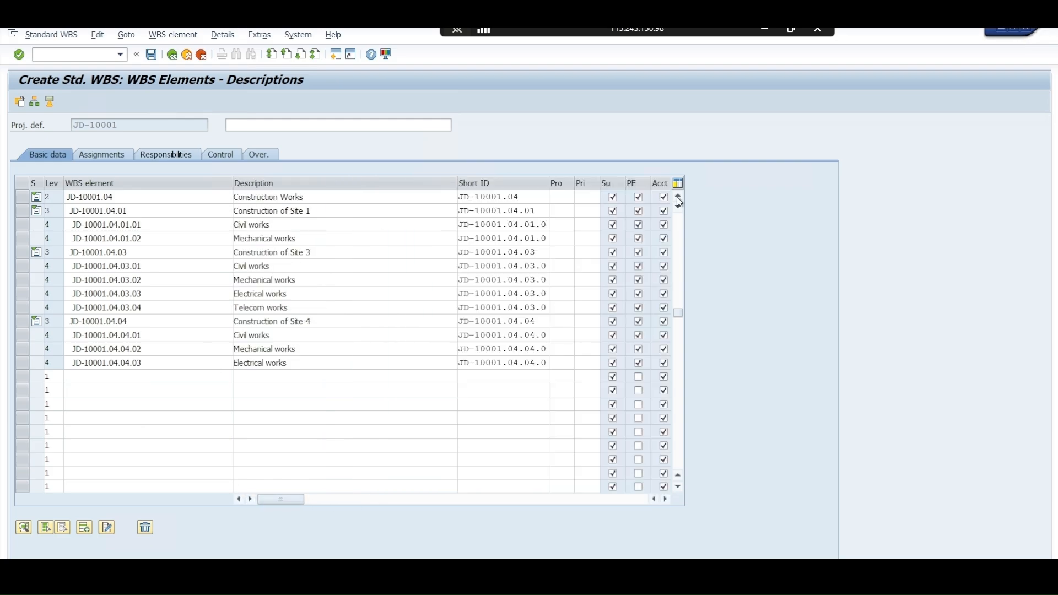
Review the organizational assignments of the WBS elements, including plant, profit center and currency
click(97, 157)
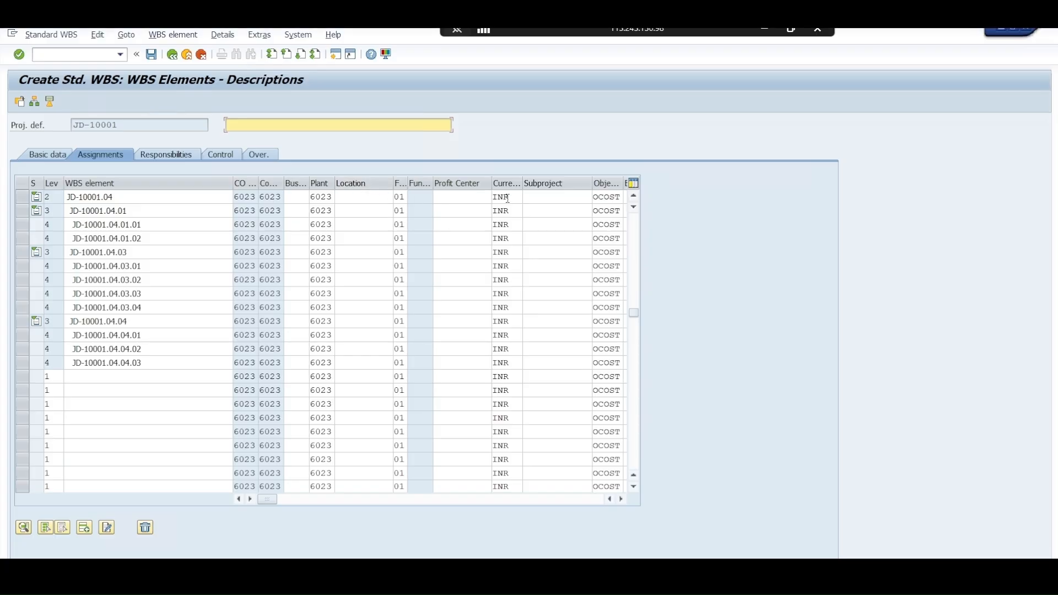
click(453, 197)
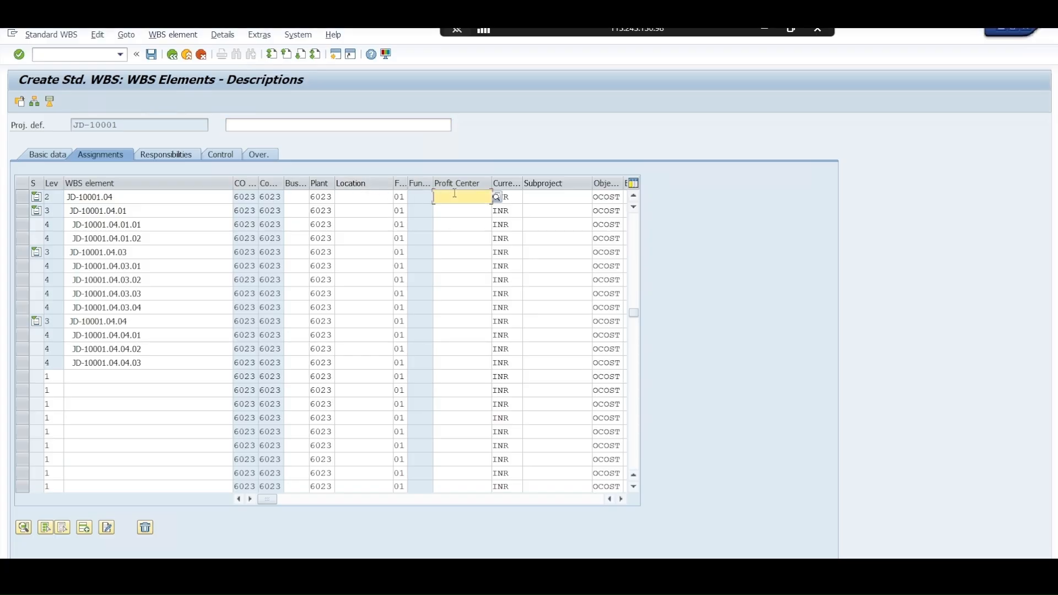
scroll(241, 238, up, 10)
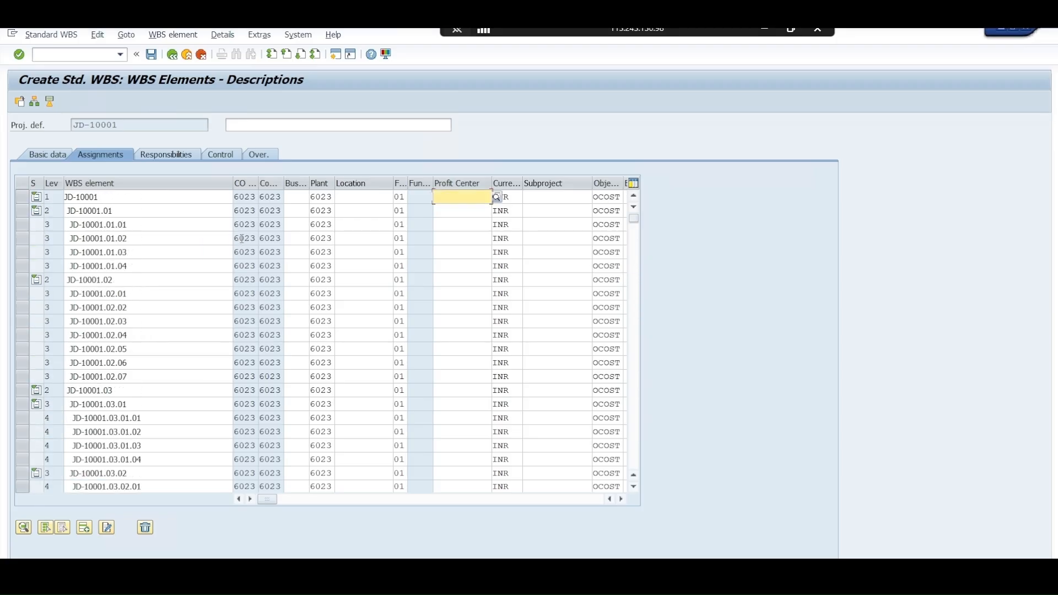
Assign IT Manager as the person responsible for the top-level WBS element JD-10001
click(176, 158)
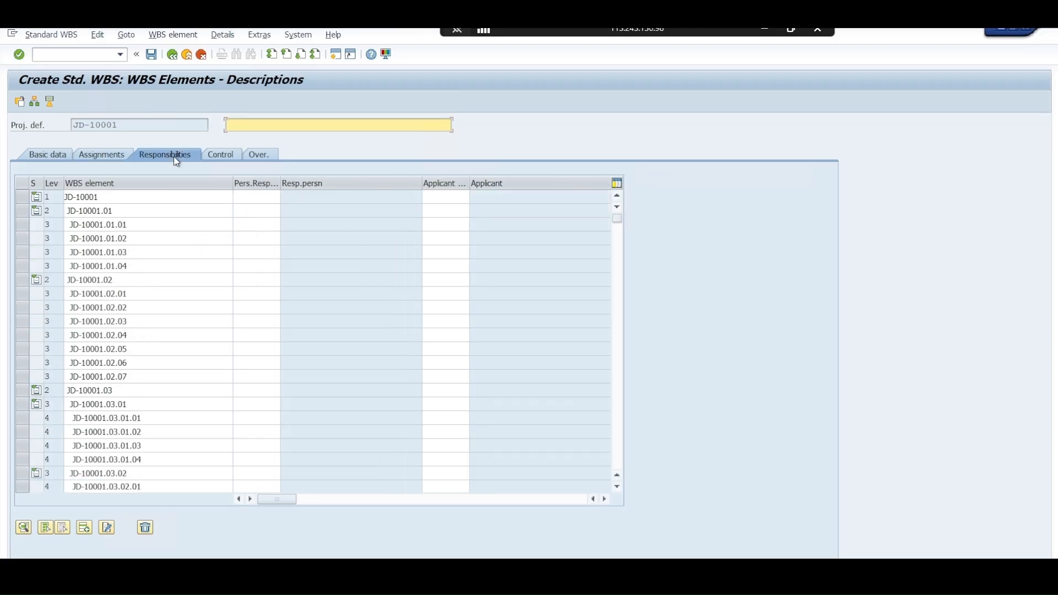
click(269, 202)
key(F4)
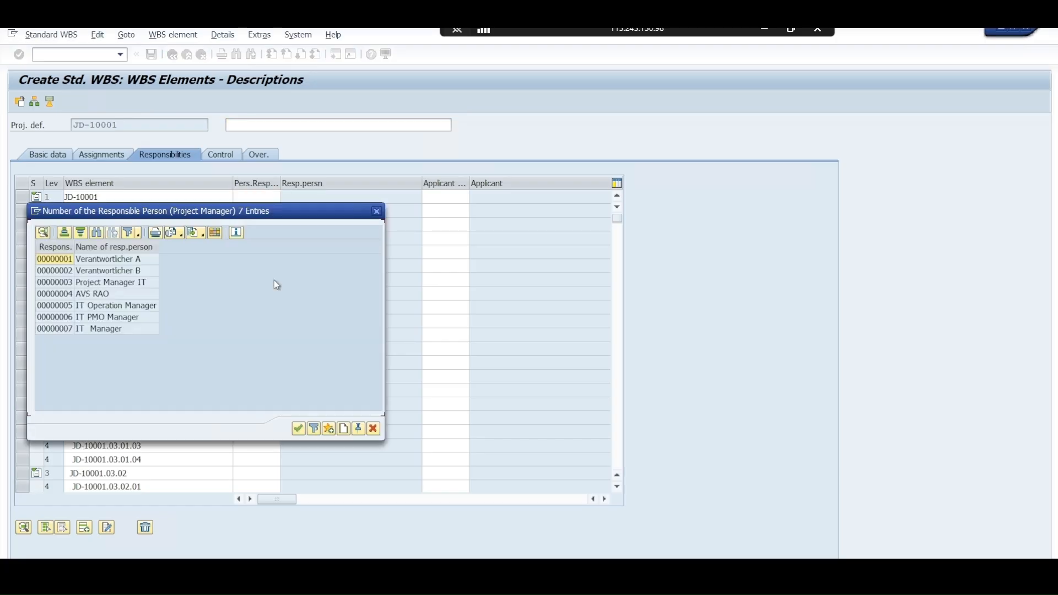
double_click(121, 329)
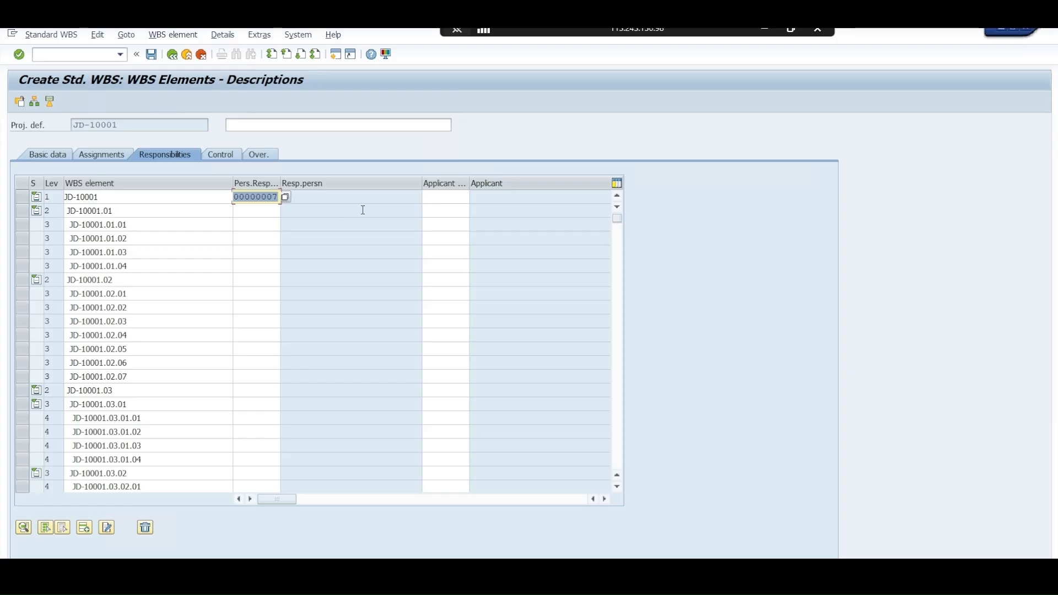
Assign the last applicant in the value list to the top-level WBS element JD-10001
click(439, 197)
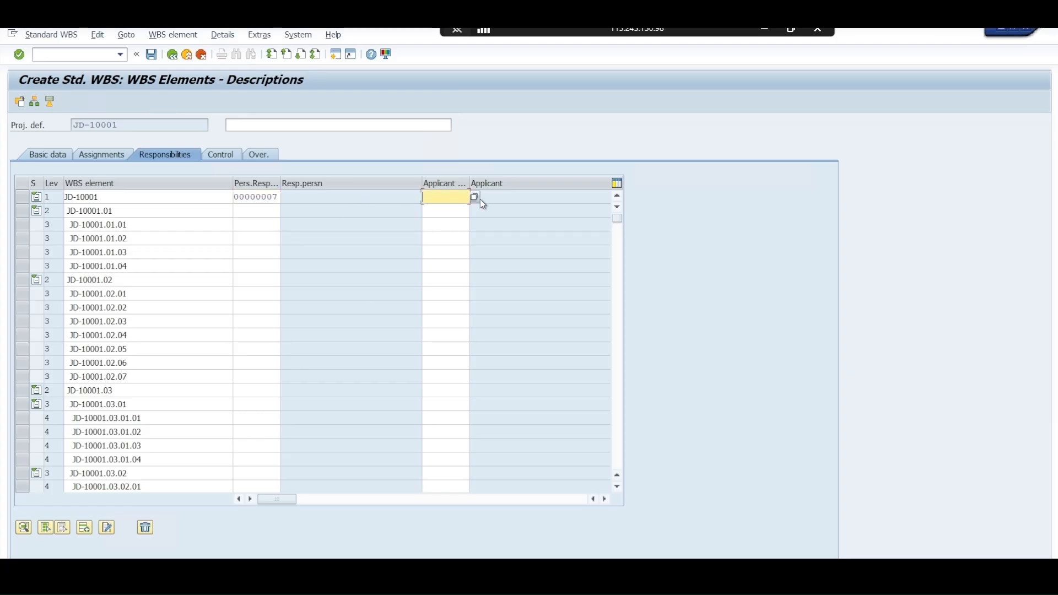
click(474, 197)
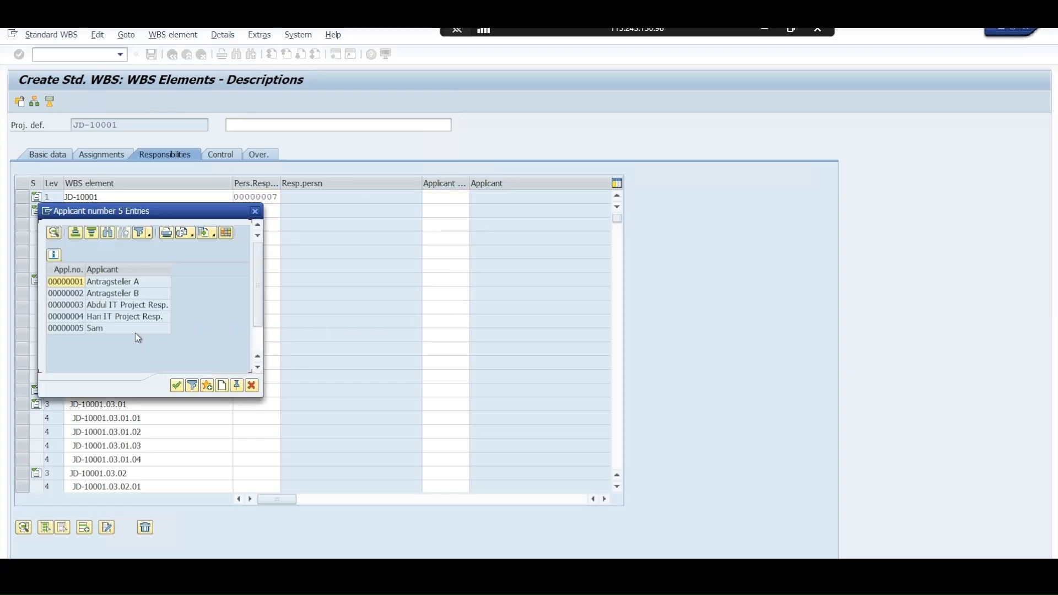
double_click(108, 330)
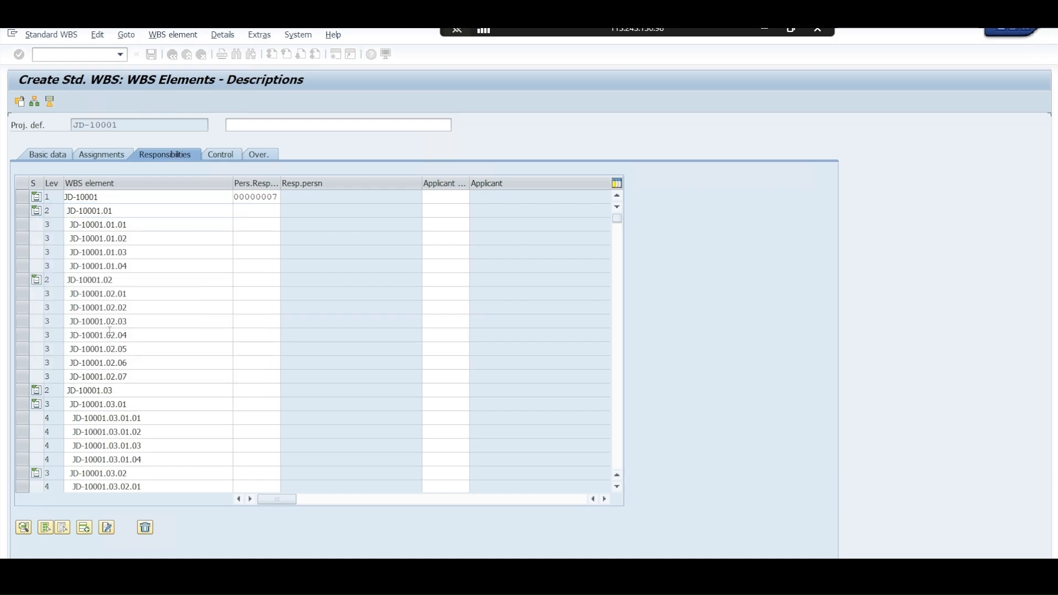
click(253, 211)
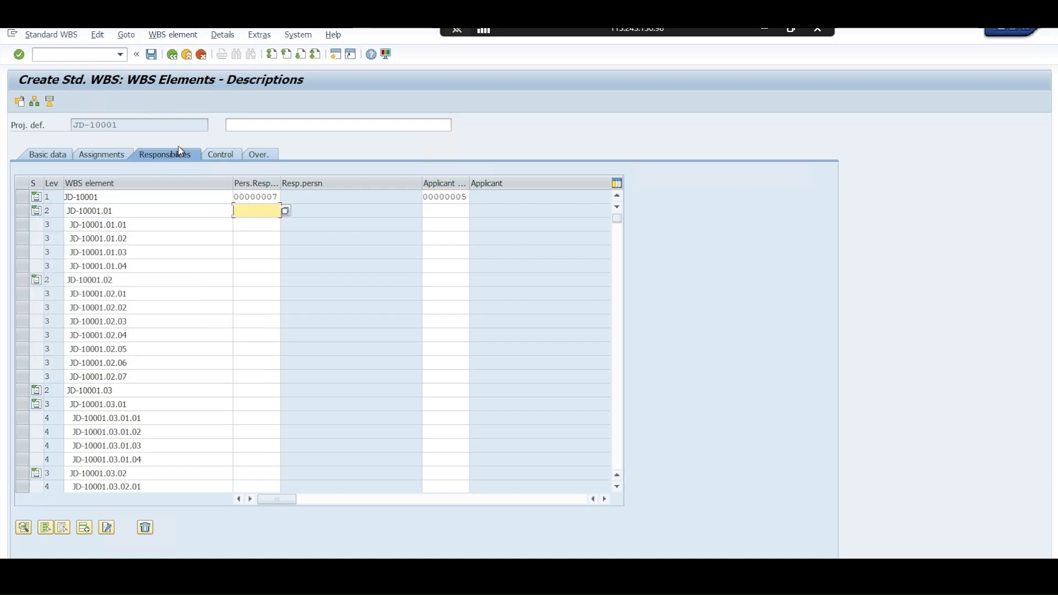
Review the control data of the WBS elements, examining the costing sheet entries of the top elements
click(214, 156)
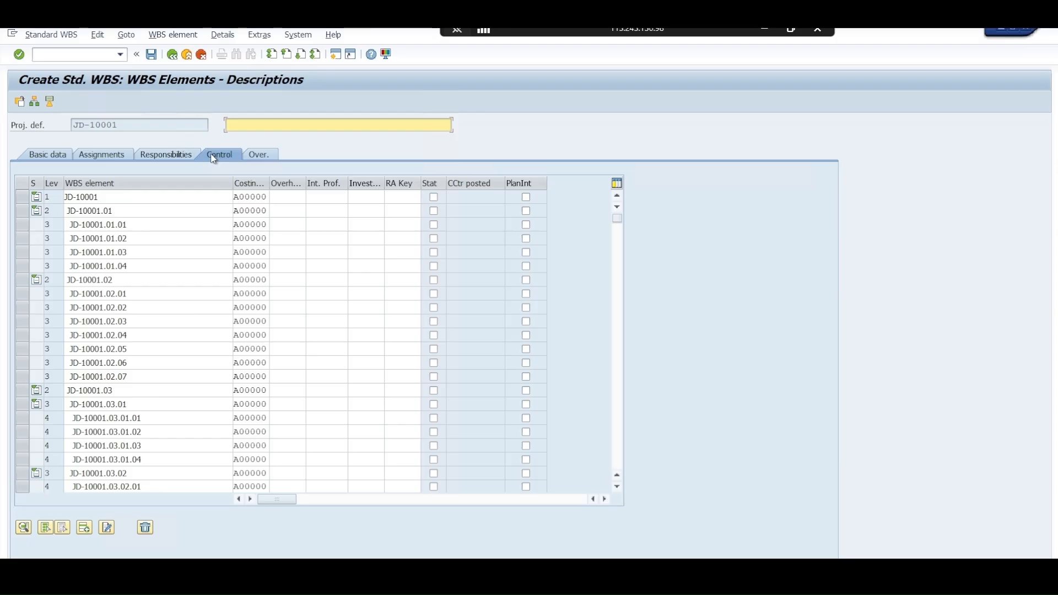
click(239, 200)
click(242, 214)
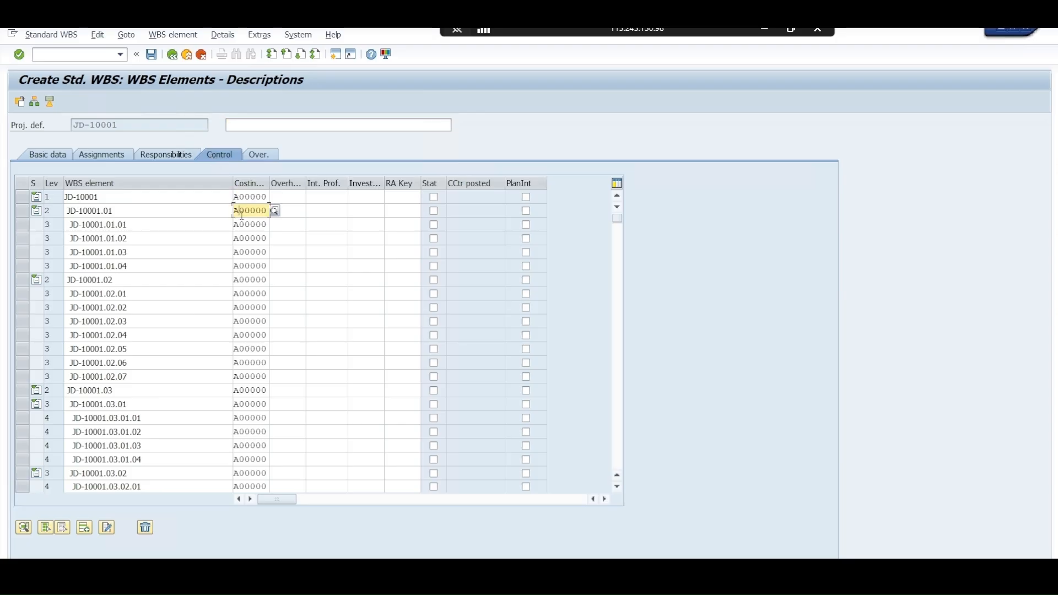
click(246, 252)
click(246, 225)
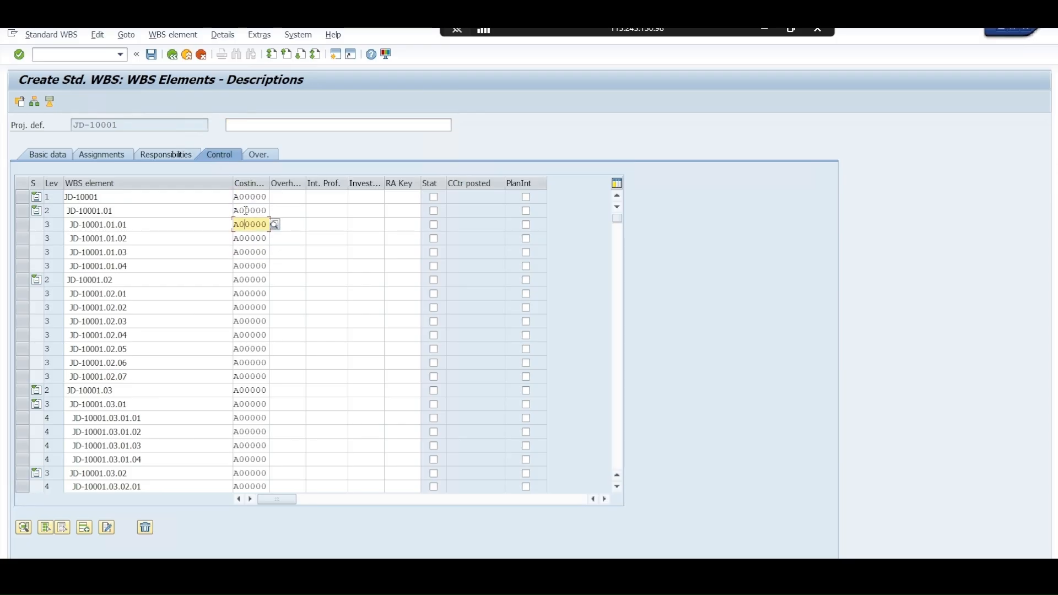
click(247, 211)
click(246, 197)
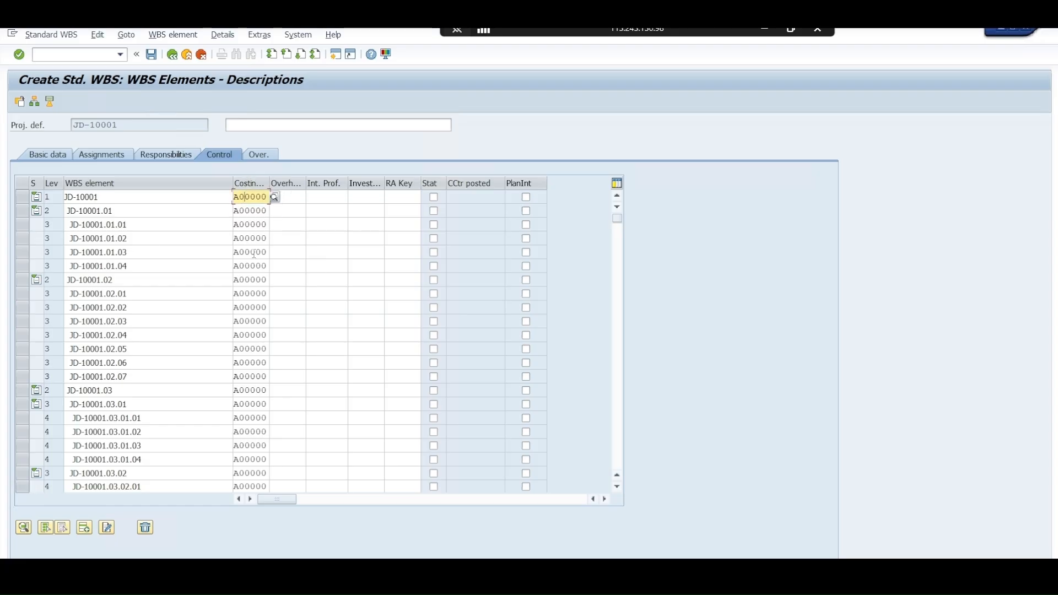
Save the standard WBS JD-10001 and leave the creation transaction
click(48, 154)
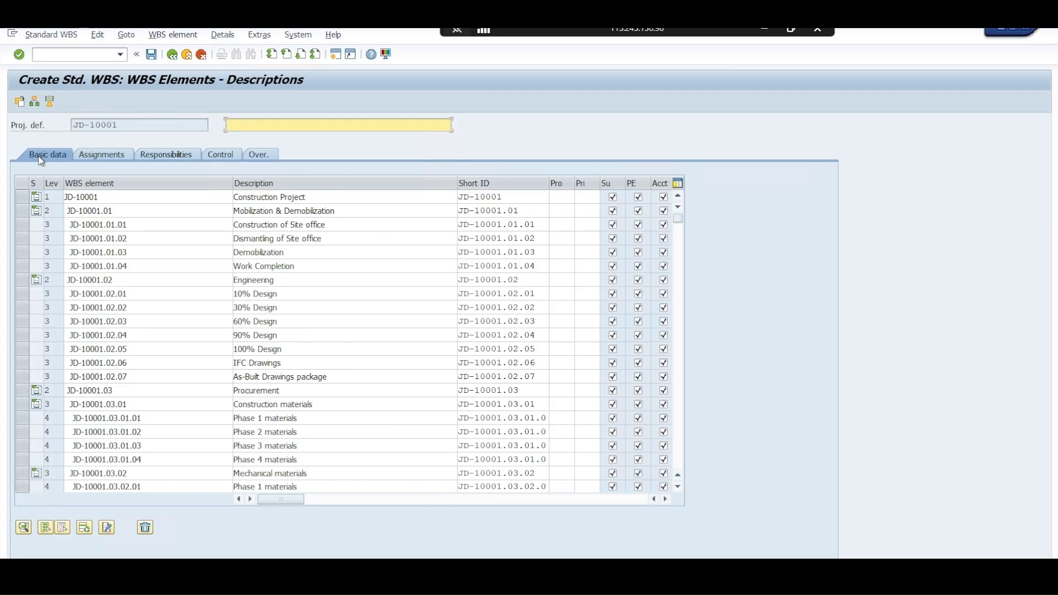
click(154, 60)
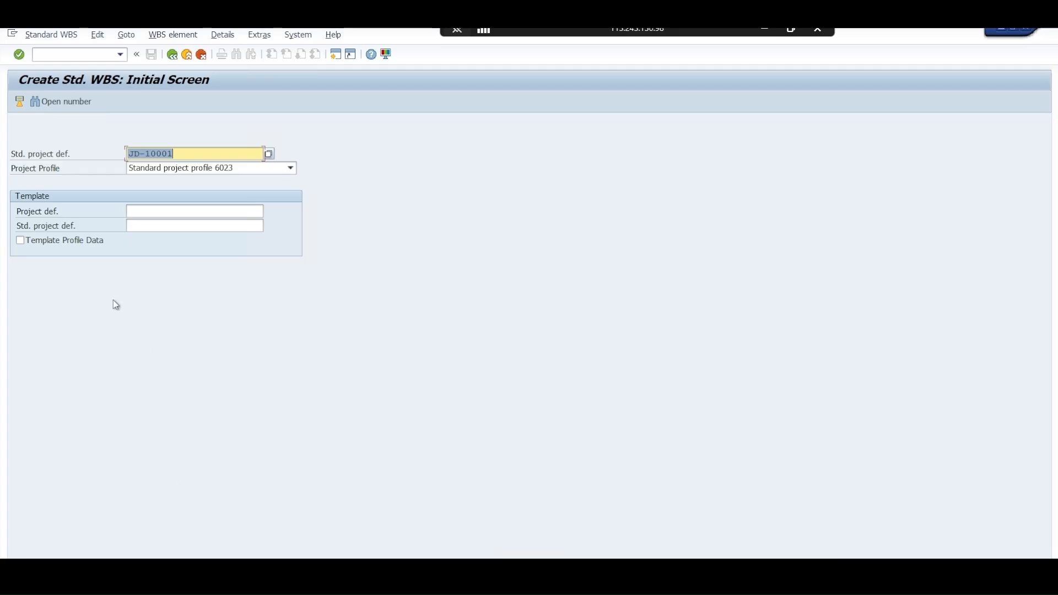
click(202, 55)
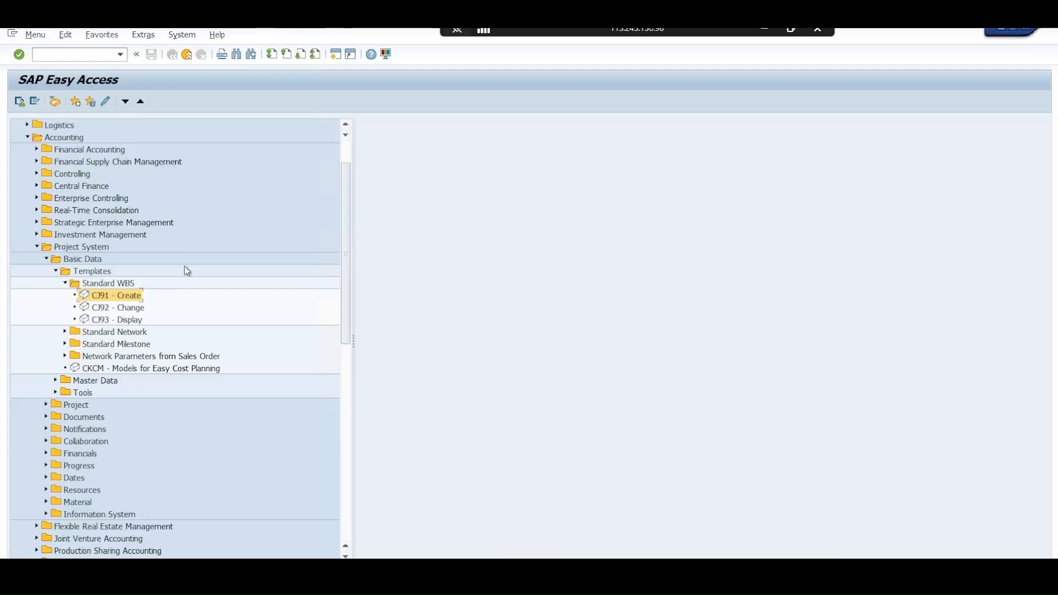
Open standard WBS JD-10001 for change (CJ92), review its element hierarchy and descriptions, and leave the transaction
double_click(126, 308)
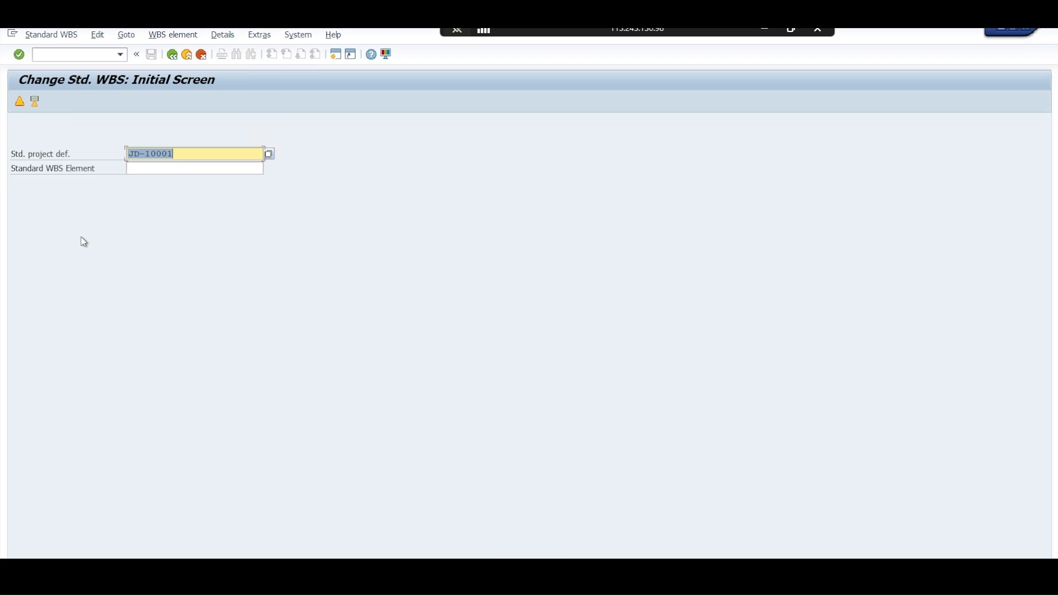
key(Return)
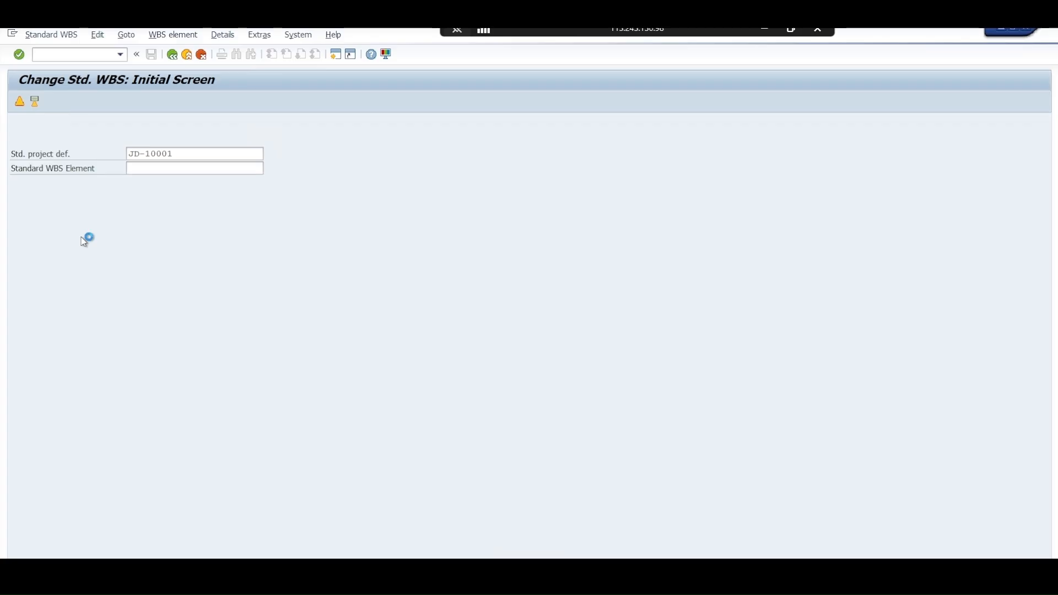
scroll(300, 359, down, 3)
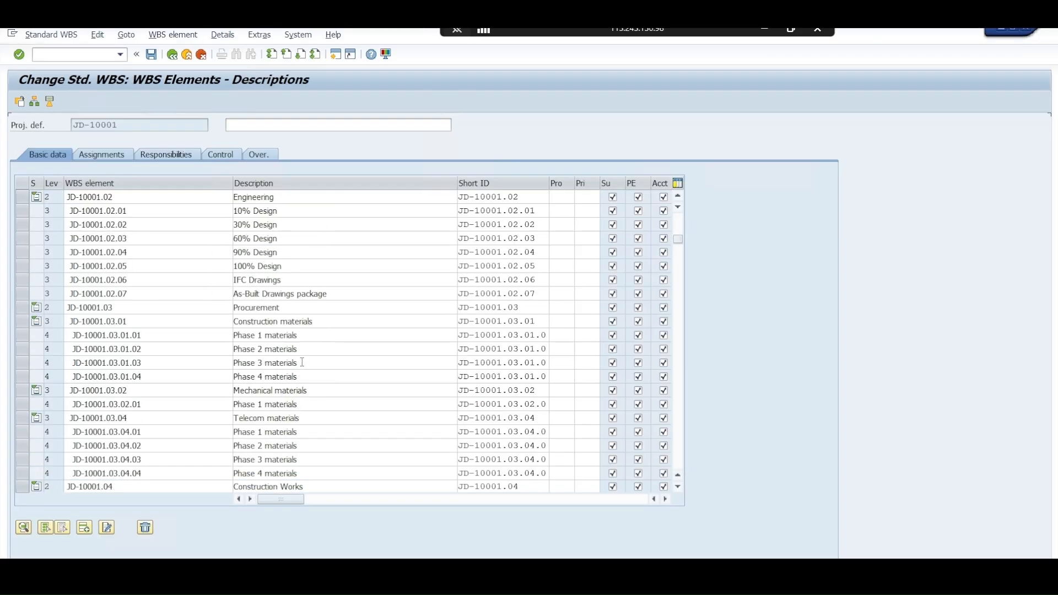
scroll(304, 368, down, 2)
scroll(306, 375, up, 5)
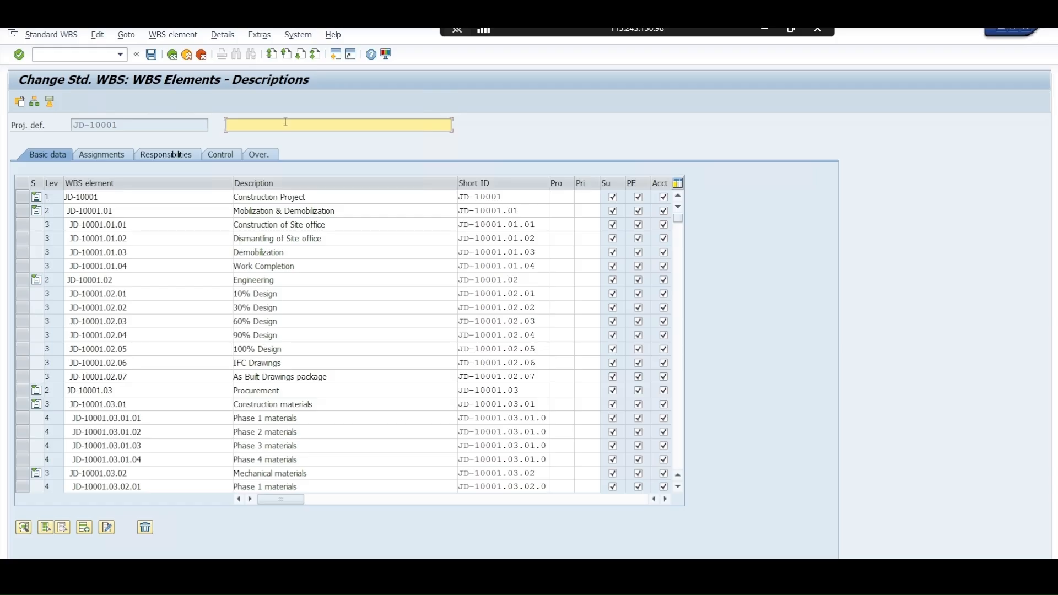
click(200, 56)
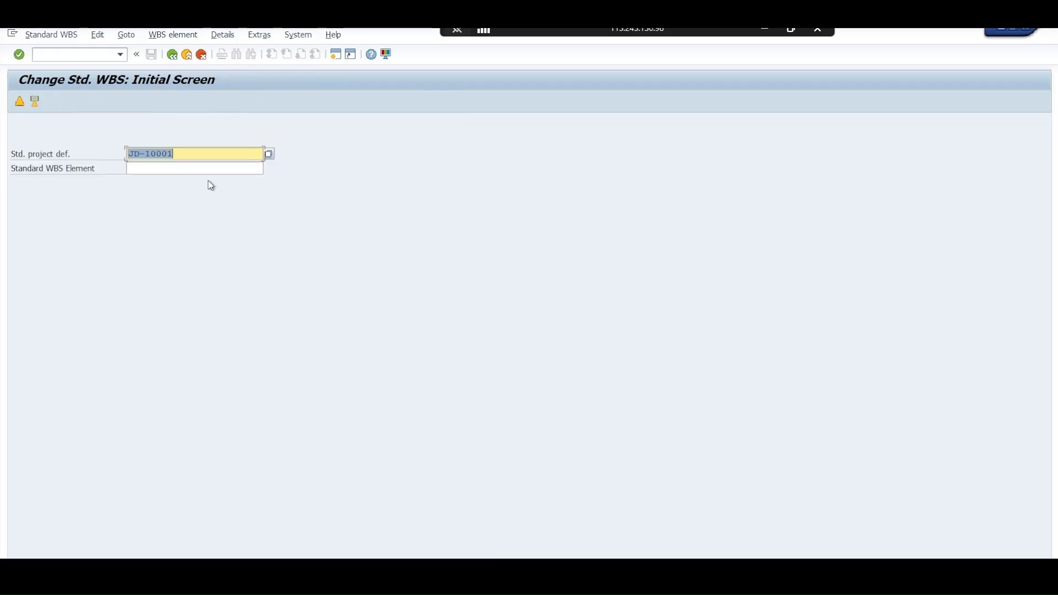
click(203, 55)
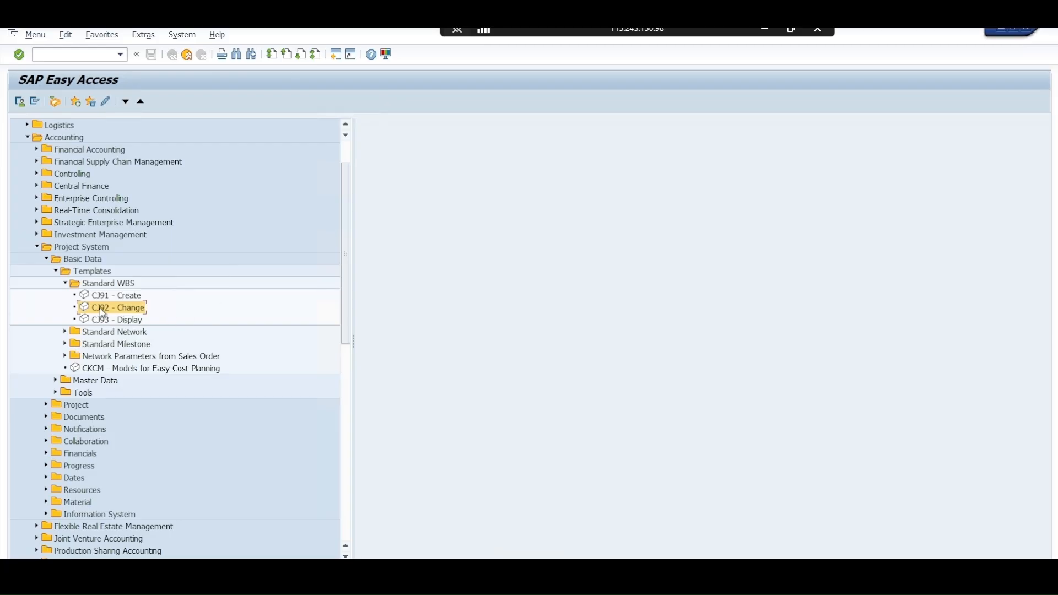
Open the Project Builder (CJ20N) from the Project System's Project area
click(105, 285)
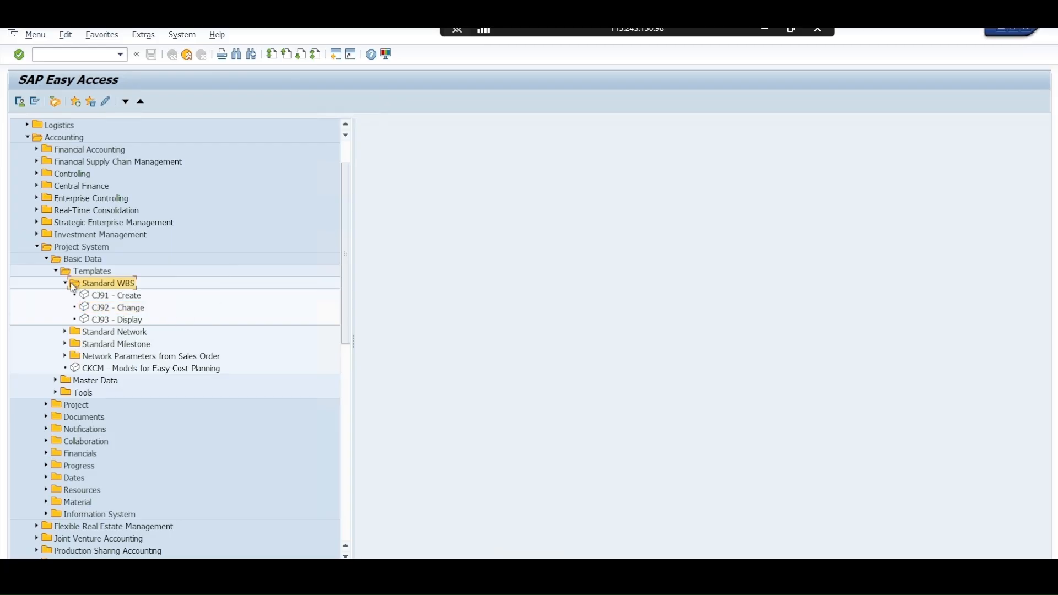
click(46, 260)
click(47, 272)
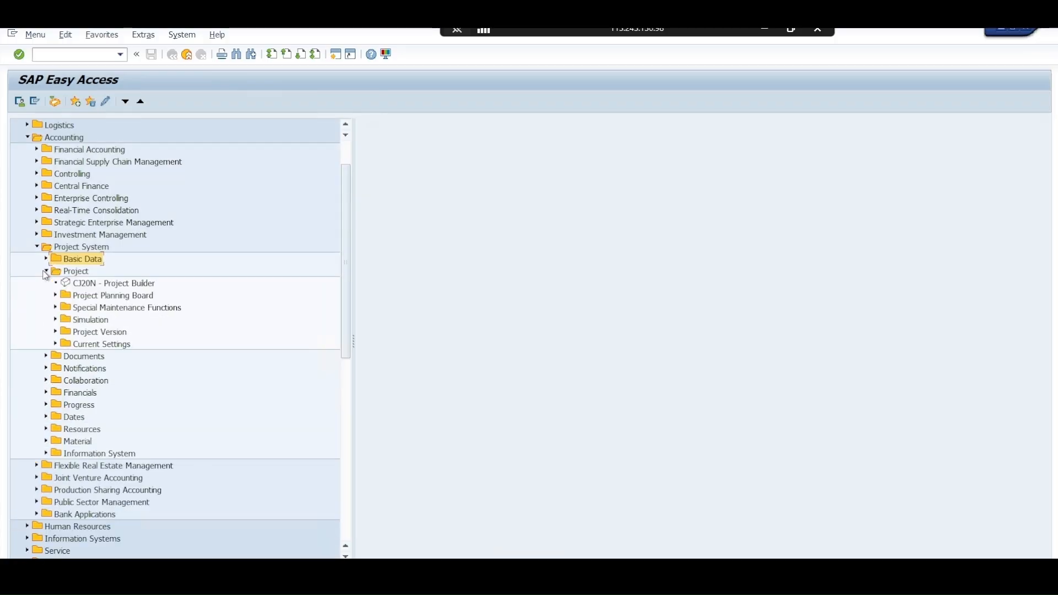
click(80, 284)
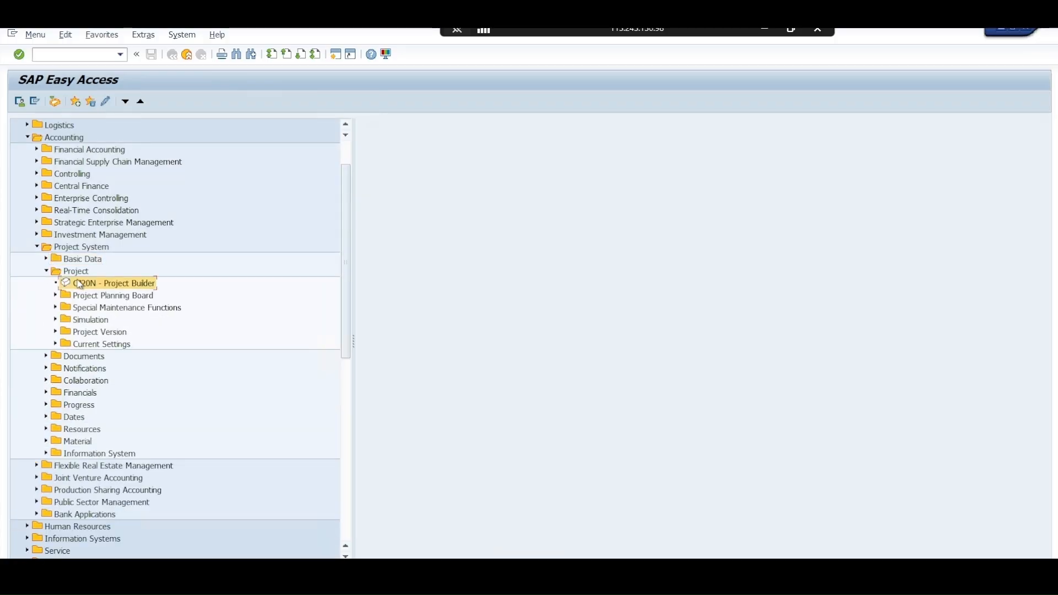
double_click(122, 285)
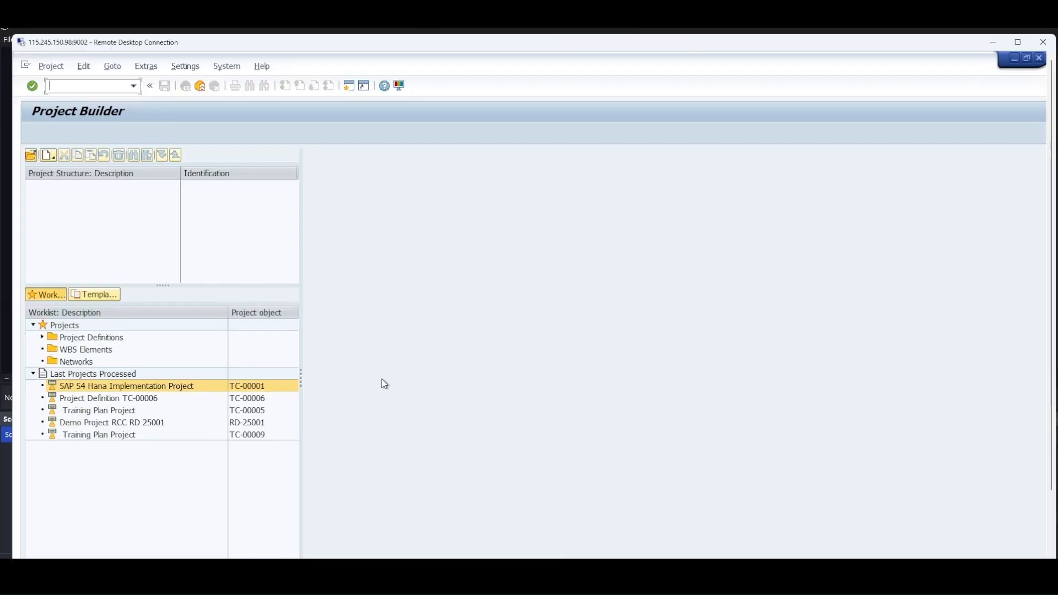
Start creating a project by copying and enter JD as the project definition key
click(53, 159)
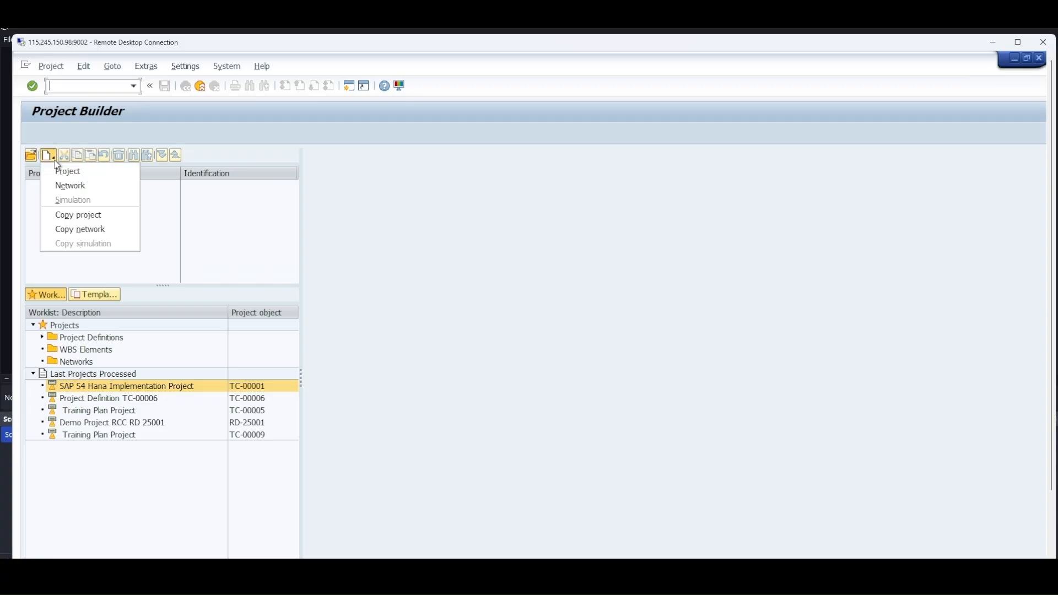
click(77, 222)
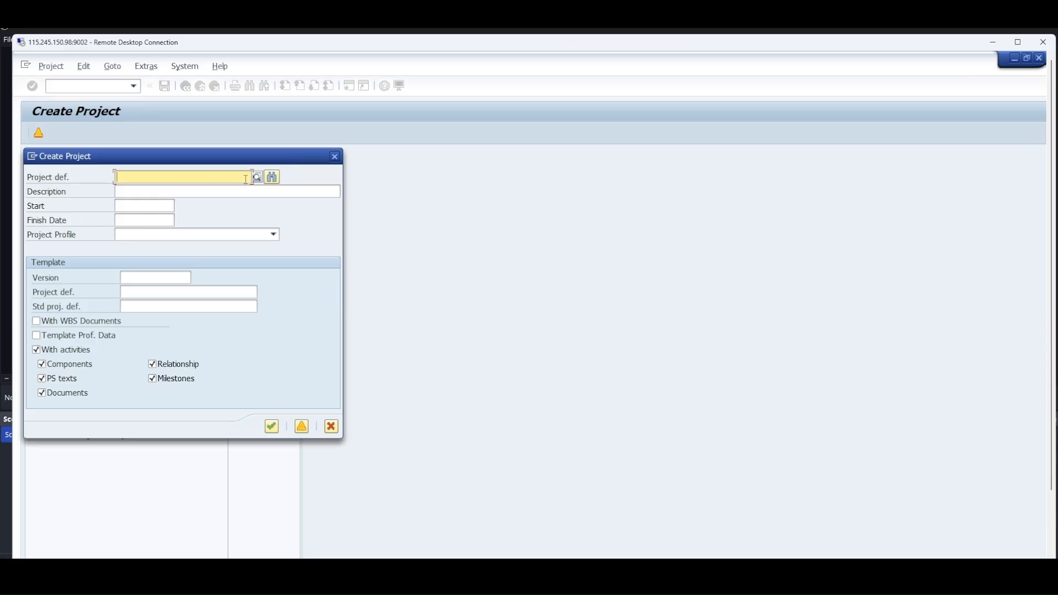
text(j)
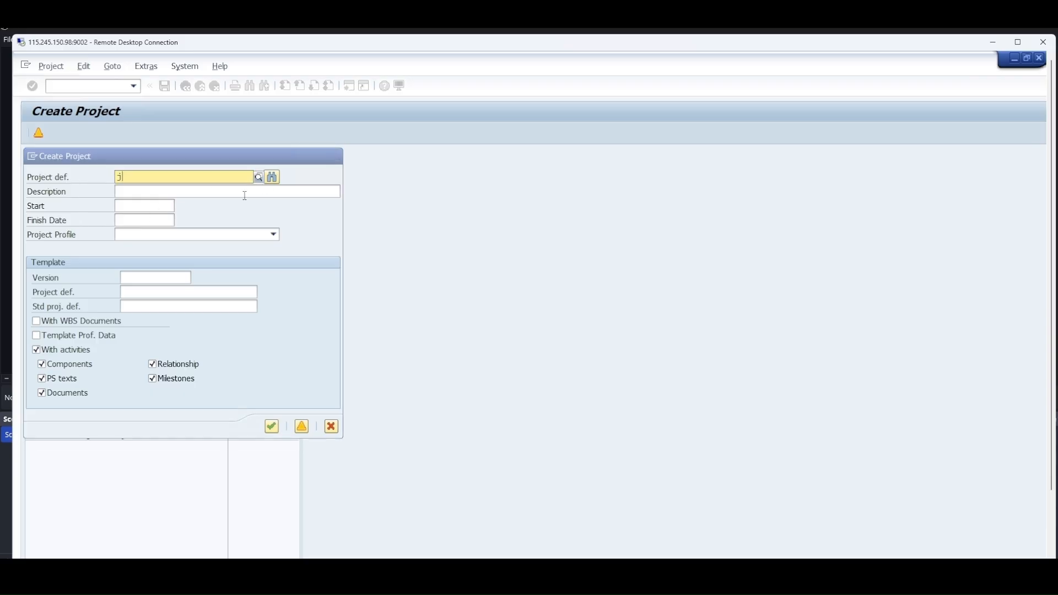
text(d)
Find the next open number for the JD key and adopt the proposed number as the project definition
click(271, 178)
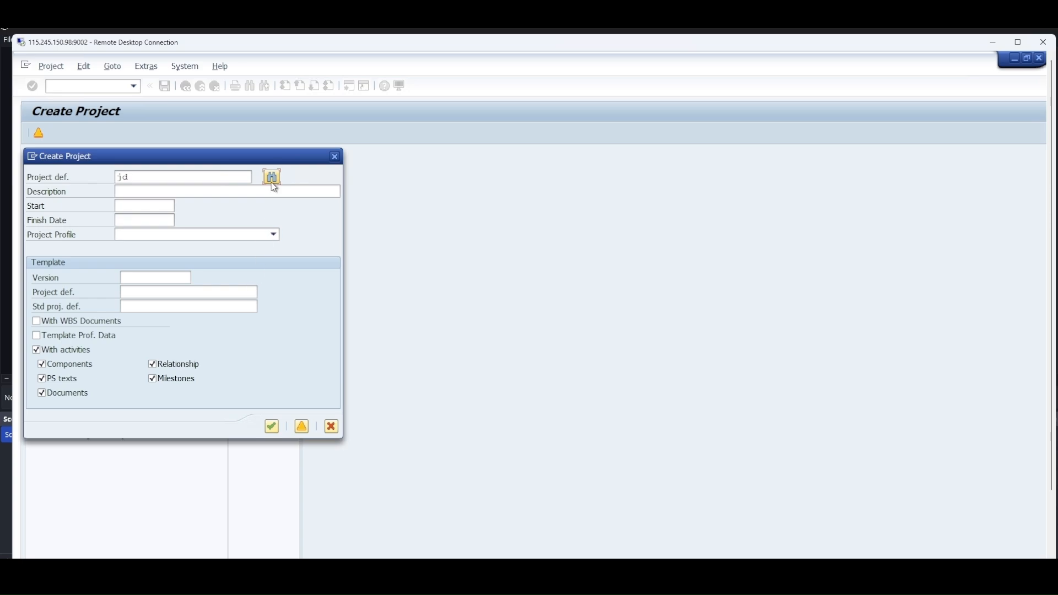
click(272, 178)
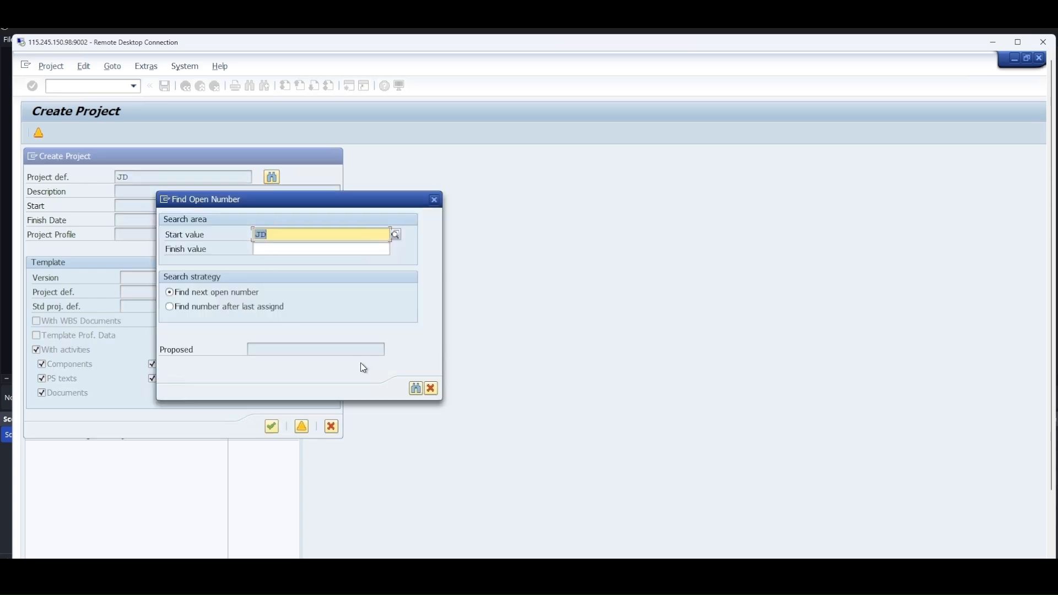
click(416, 388)
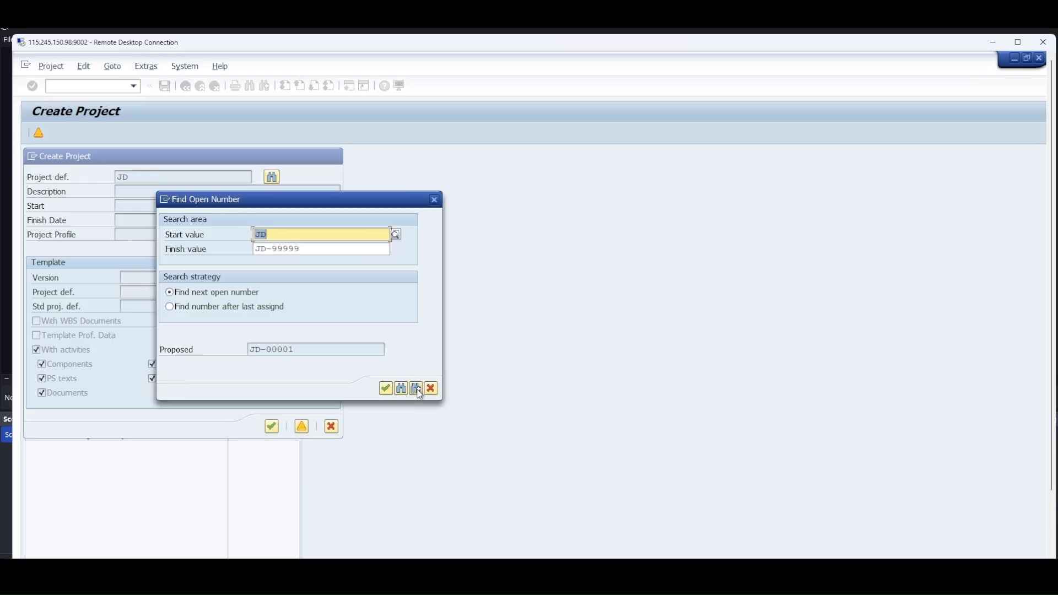
drag(355, 194, 528, 142)
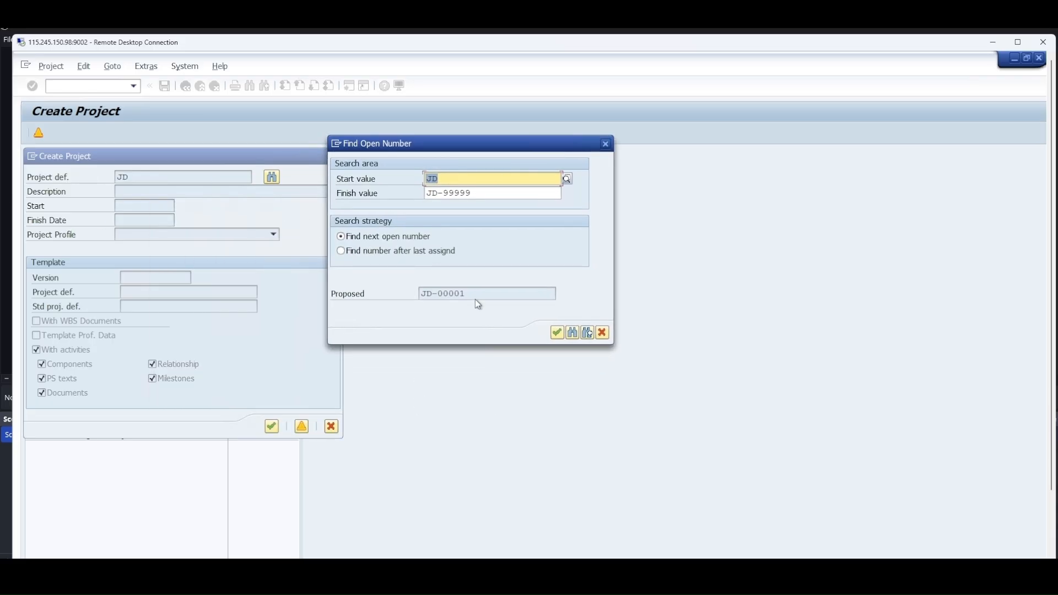
mouse_move(475, 294)
mouse_down()
mouse_move(419, 293)
mouse_move(489, 294)
mouse_up()
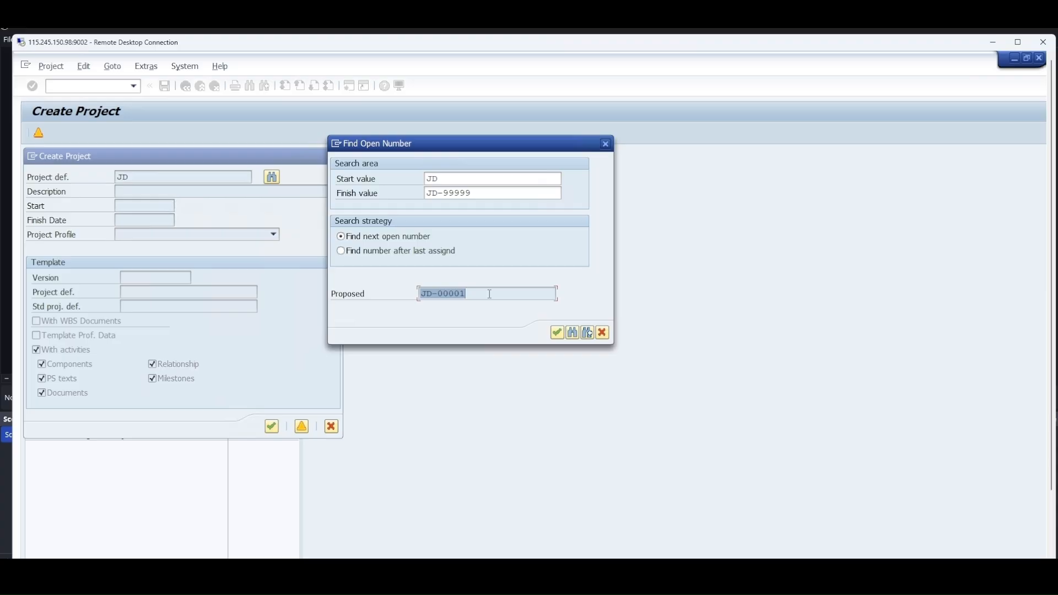
drag(429, 179, 445, 180)
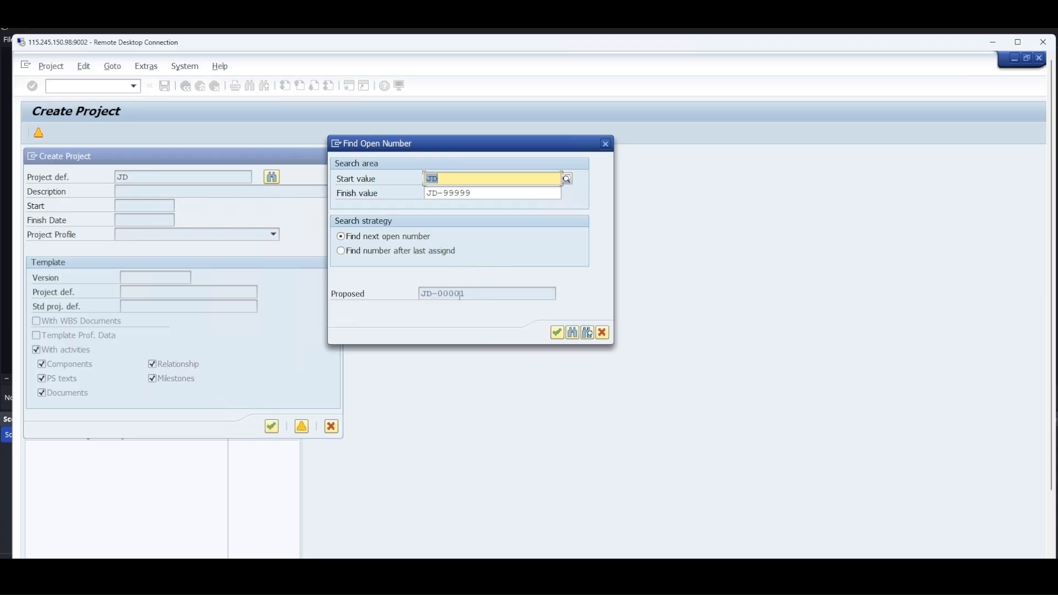
click(558, 333)
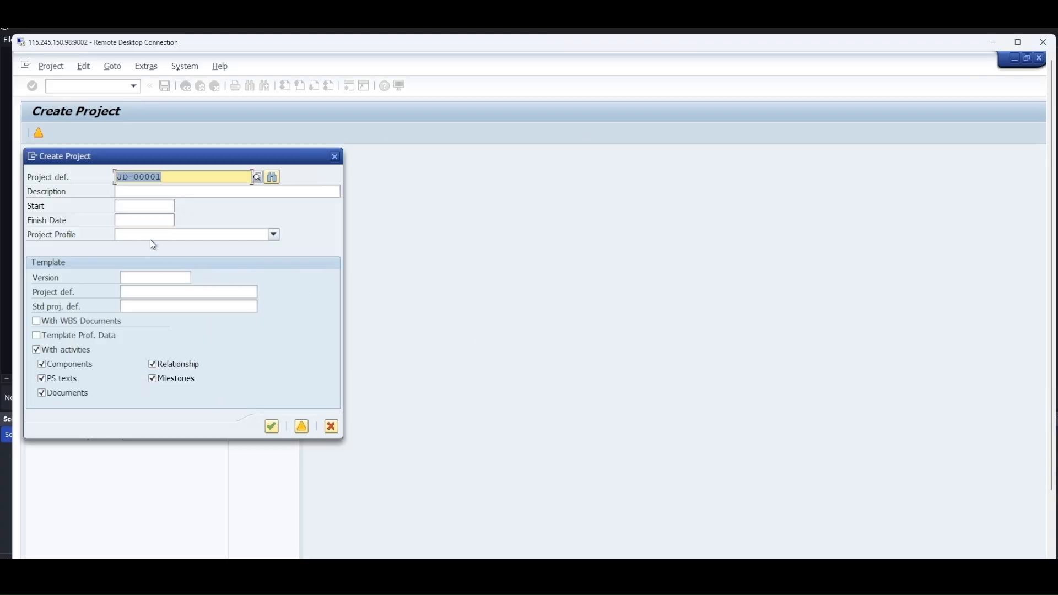
Set the project dates to 02.06.2025 through 31.07.2026 and choose Standard project profile 6023
click(159, 208)
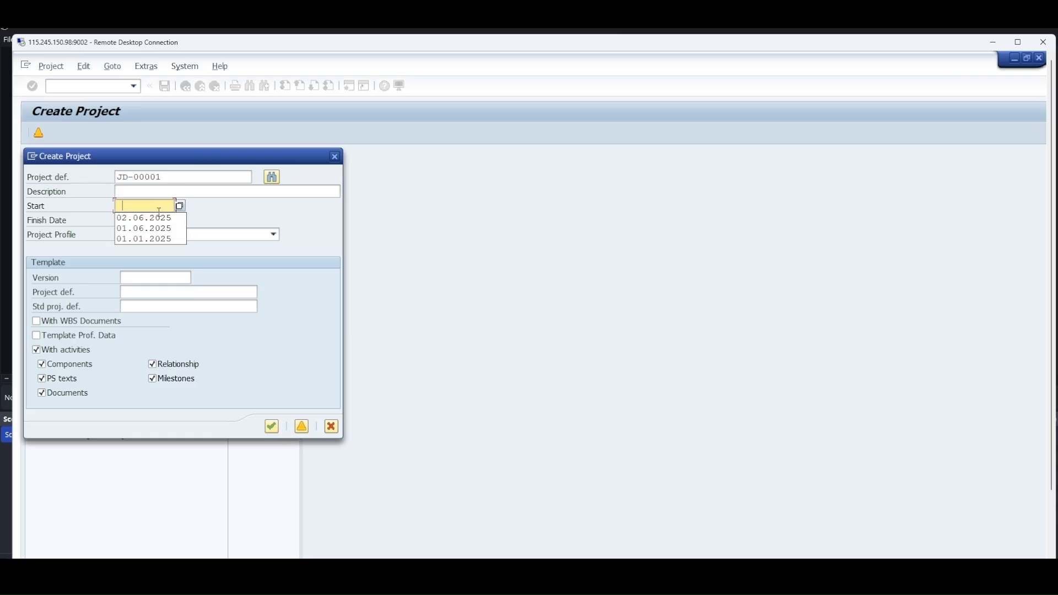
click(158, 217)
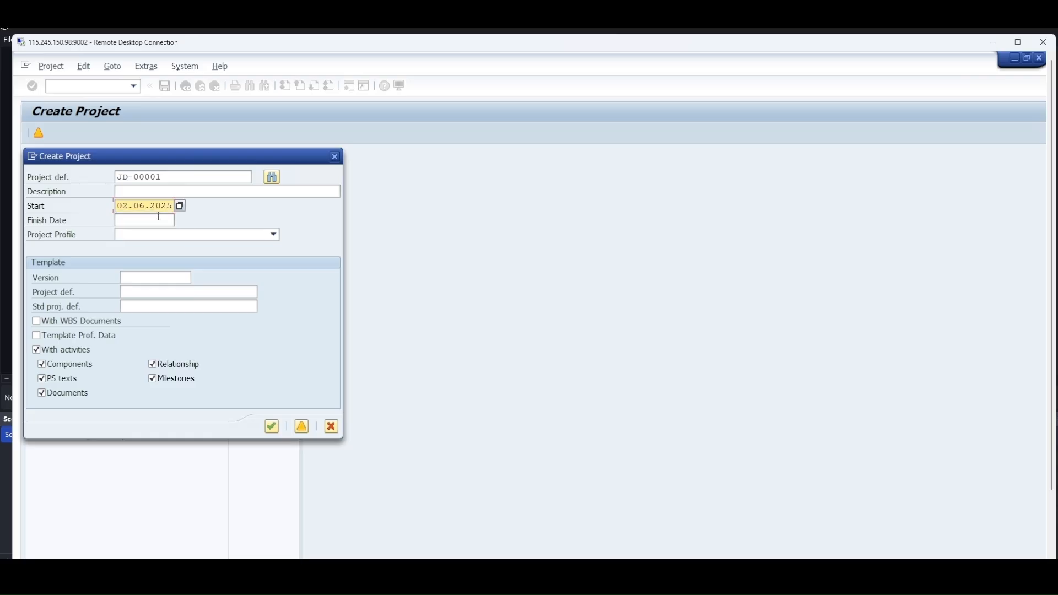
click(141, 220)
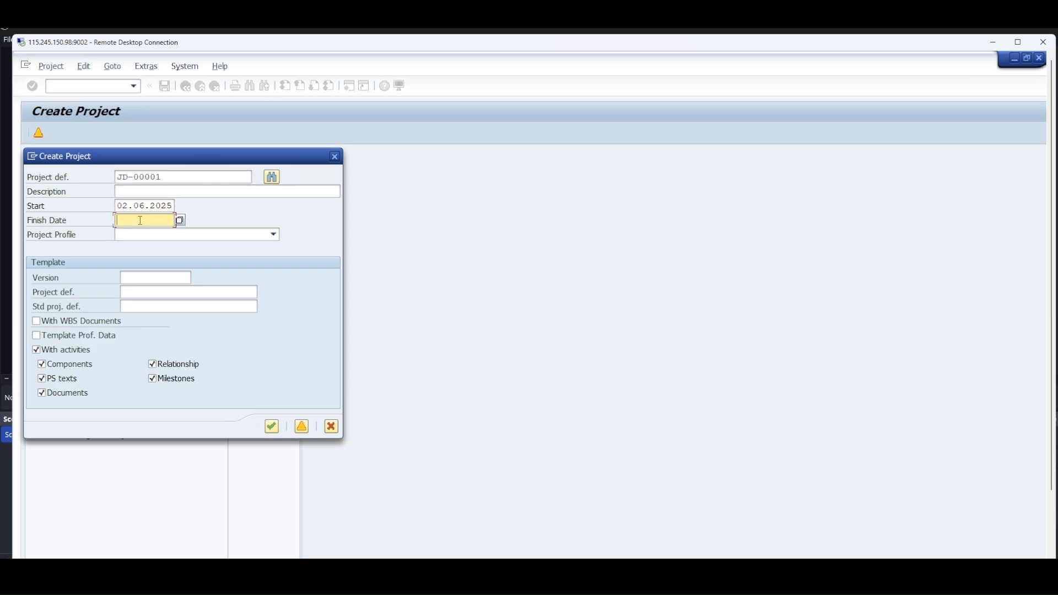
click(142, 236)
drag(119, 222, 181, 223)
key(Delete)
click(157, 254)
click(153, 235)
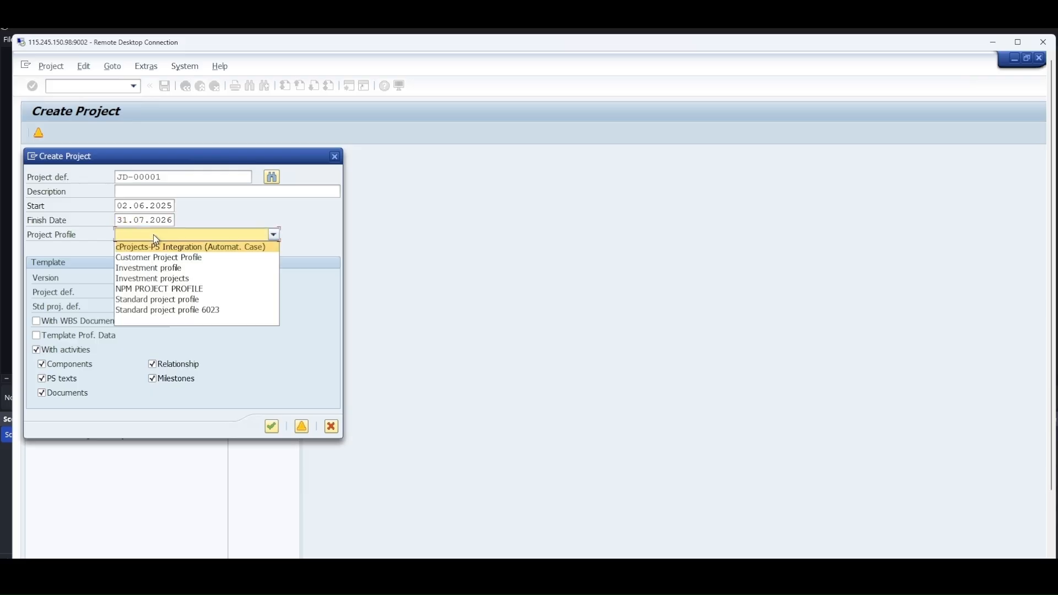
click(158, 311)
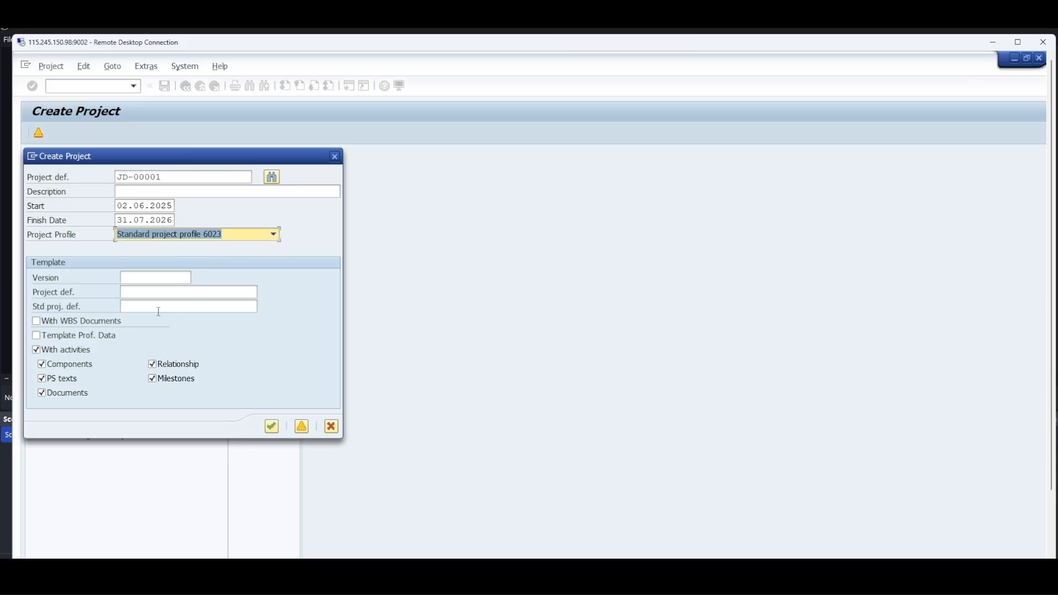
Try to find the template's standard project definition by restricting the value search to the description JD-10001
click(158, 307)
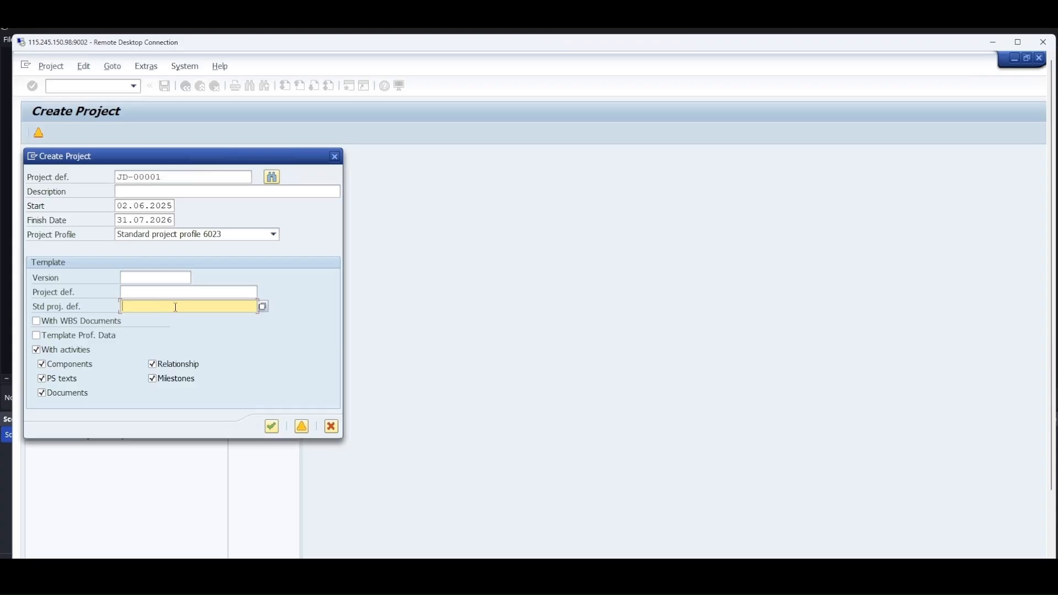
click(263, 307)
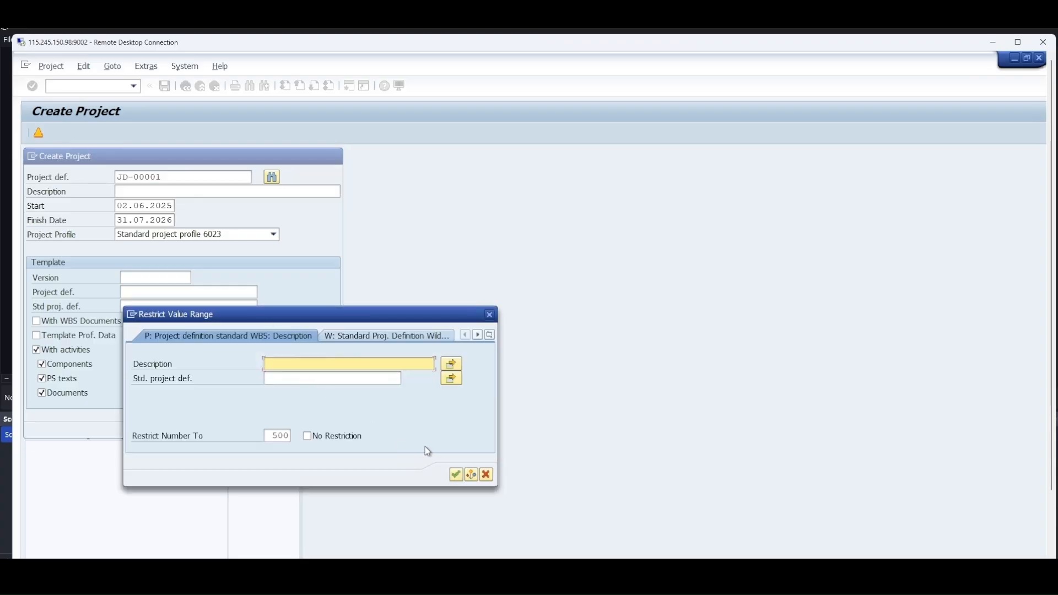
text(jd-10001)
click(457, 474)
drag(378, 314, 533, 179)
click(609, 332)
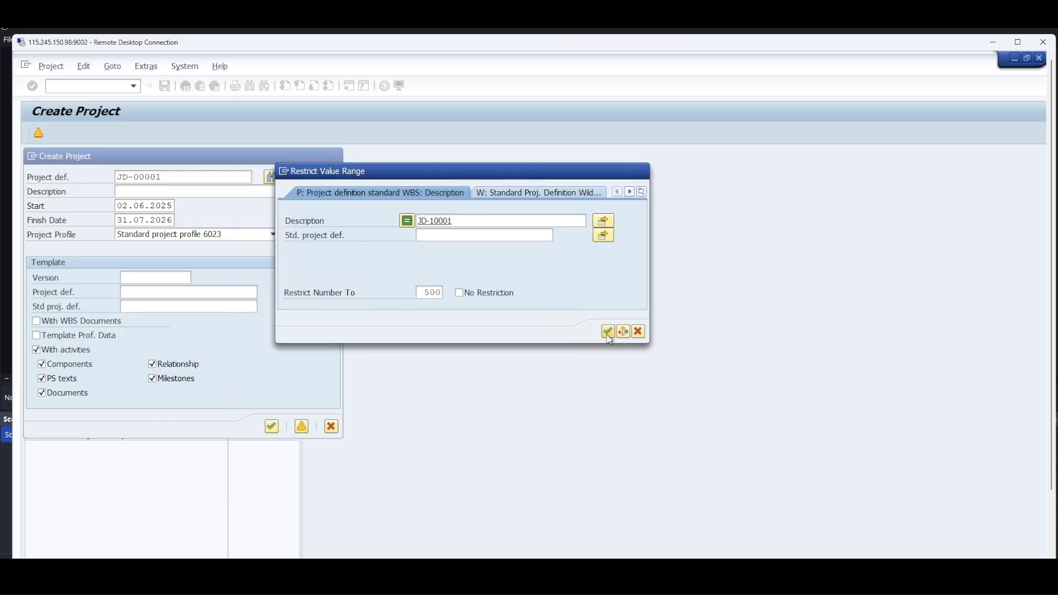
click(604, 221)
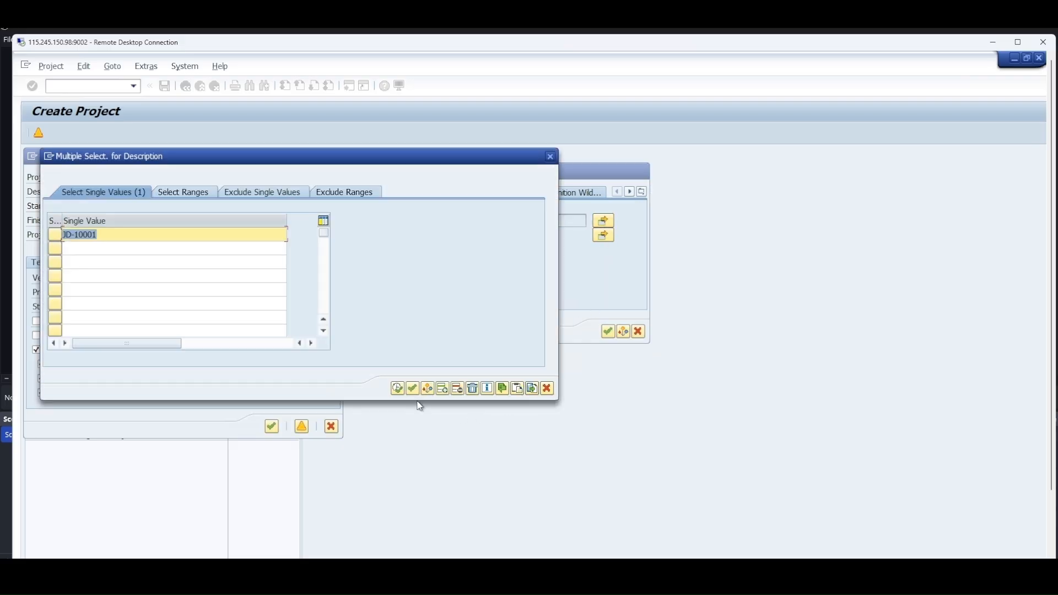
click(398, 390)
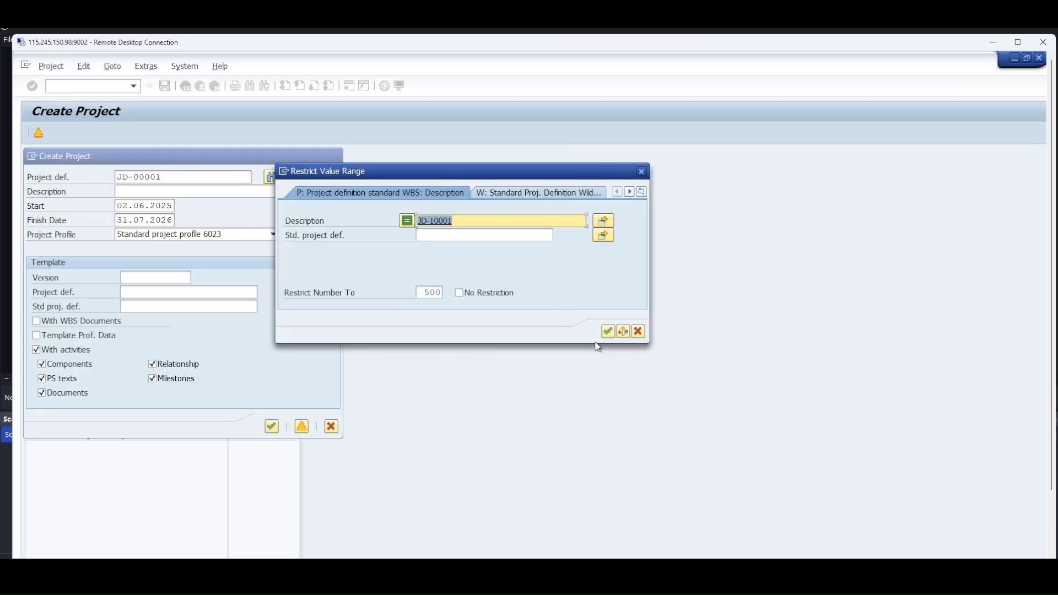
click(609, 333)
click(609, 333)
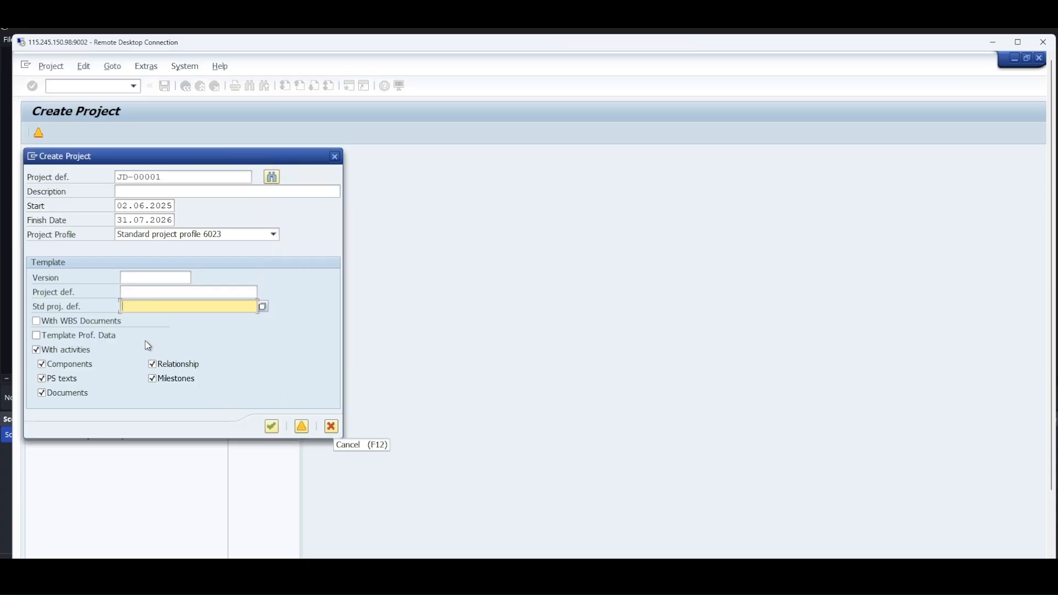
Set JD-10001 as the standard project definition in the template data and create the project from it
click(156, 312)
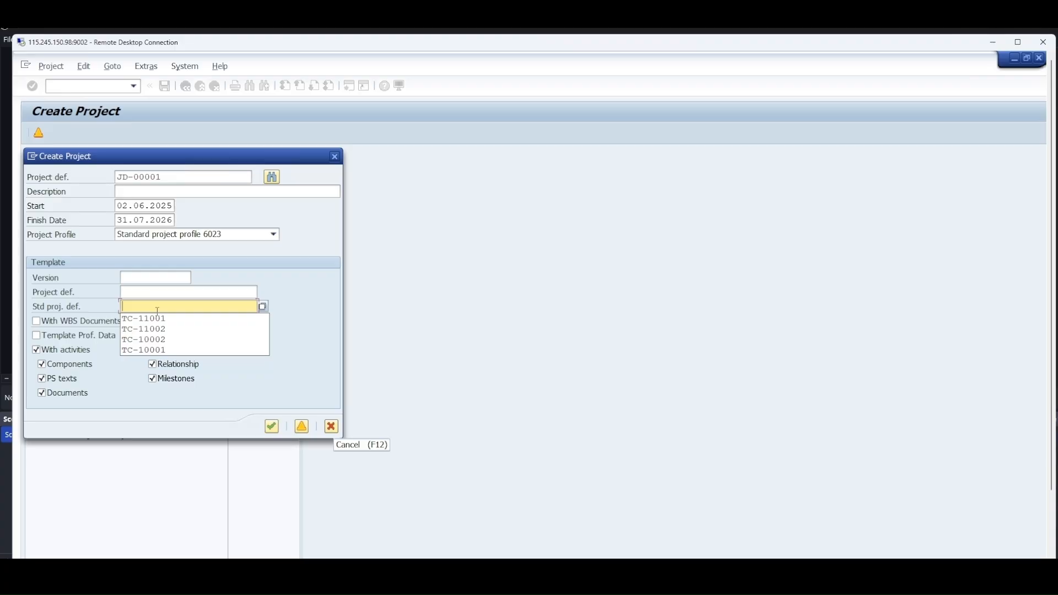
click(157, 322)
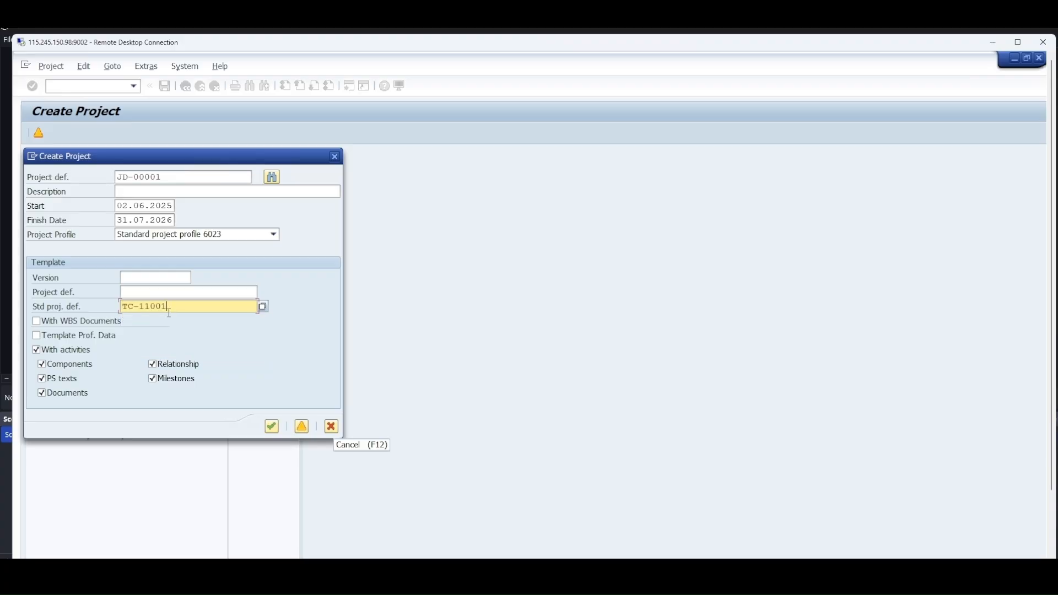
drag(167, 307, 91, 315)
key(BackSpace)
text(jd)
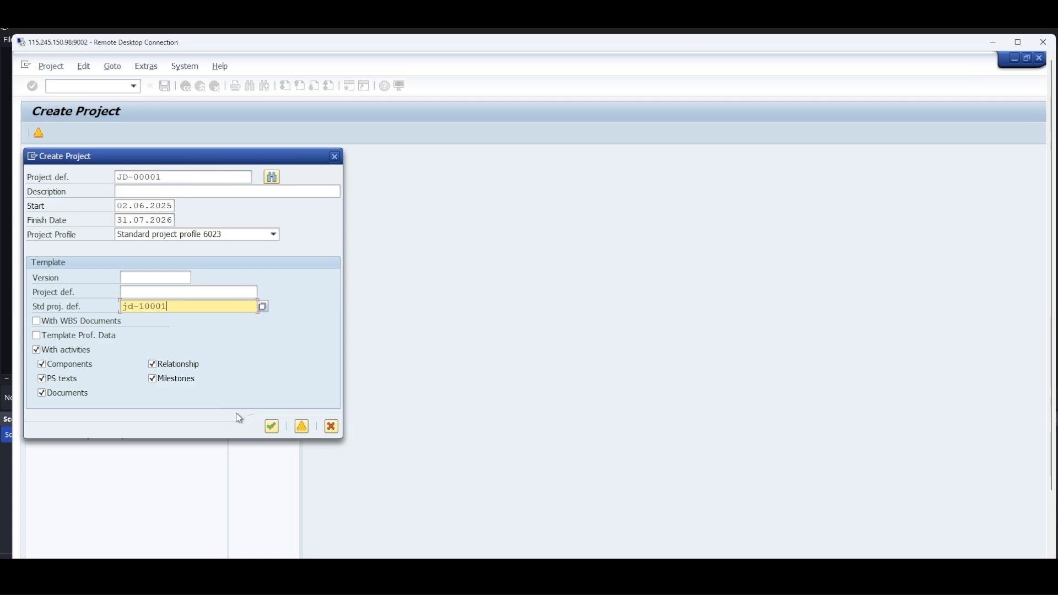
click(271, 427)
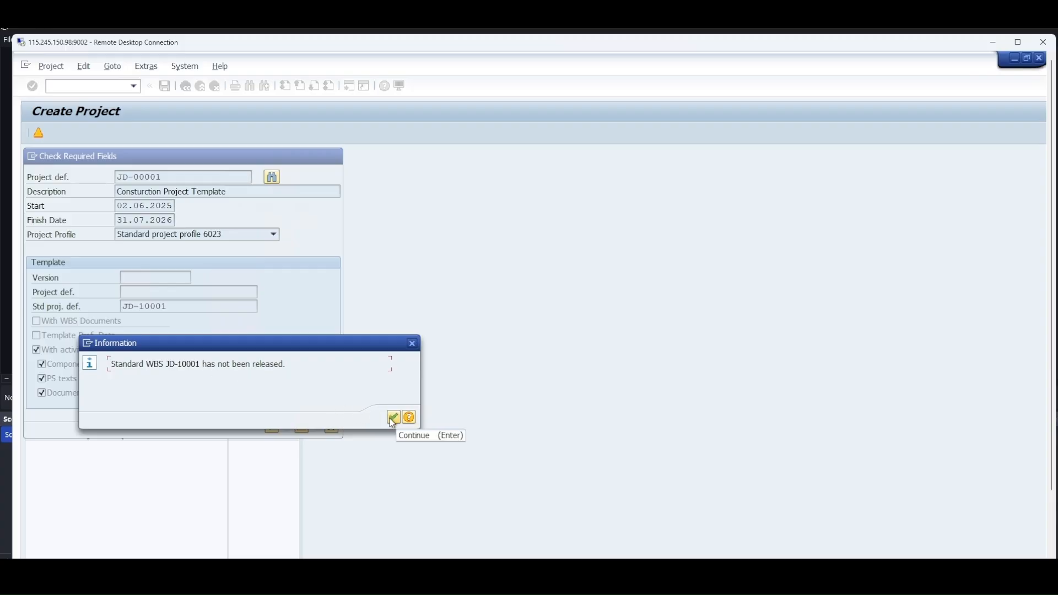
click(412, 346)
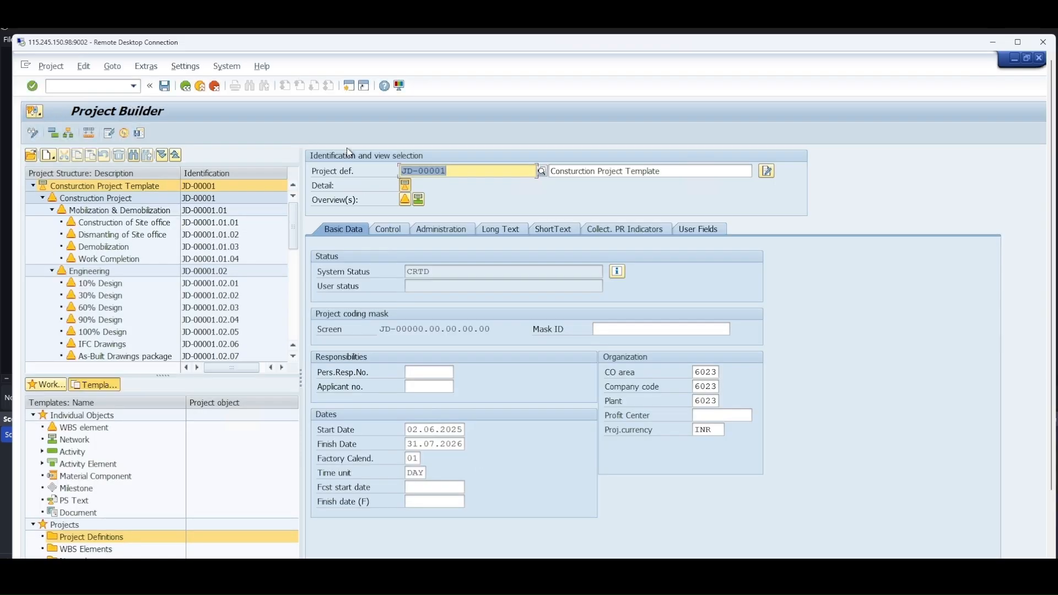
In a new session, browse to the templates under the Project System's Basic Data in the Accounting area
click(364, 87)
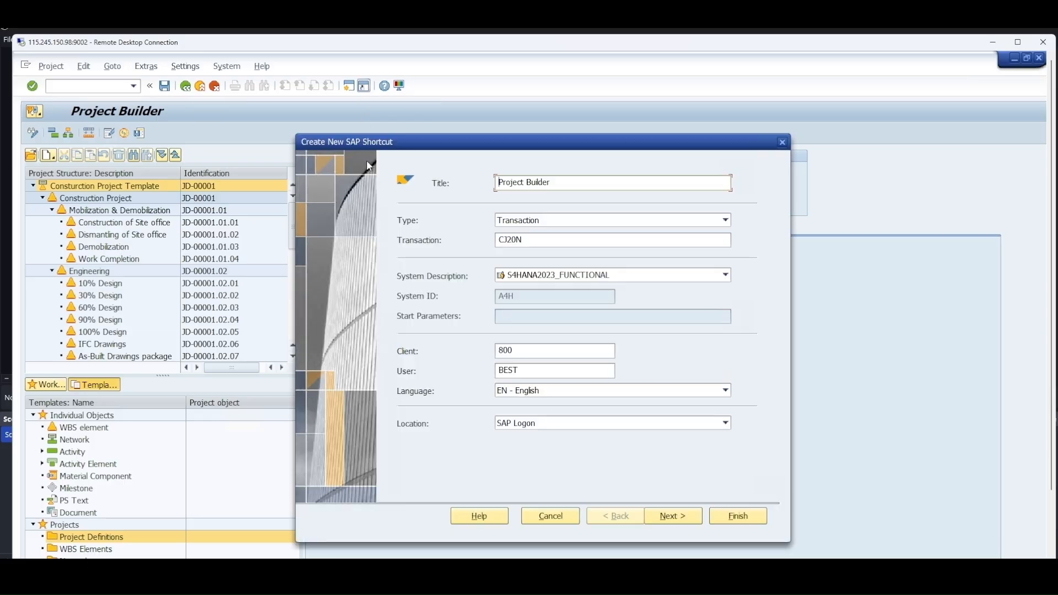
click(783, 142)
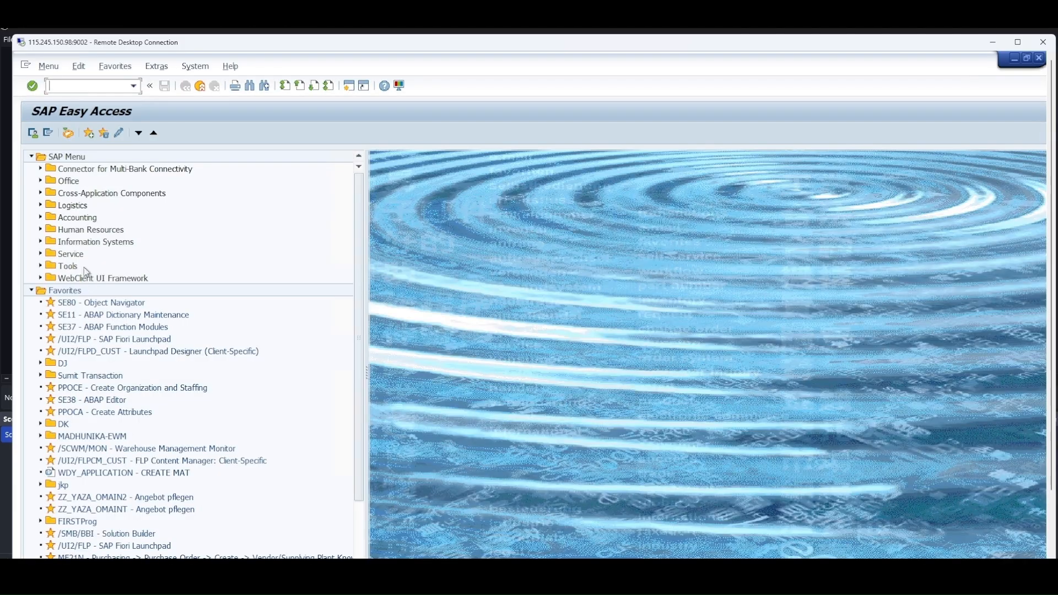
click(40, 217)
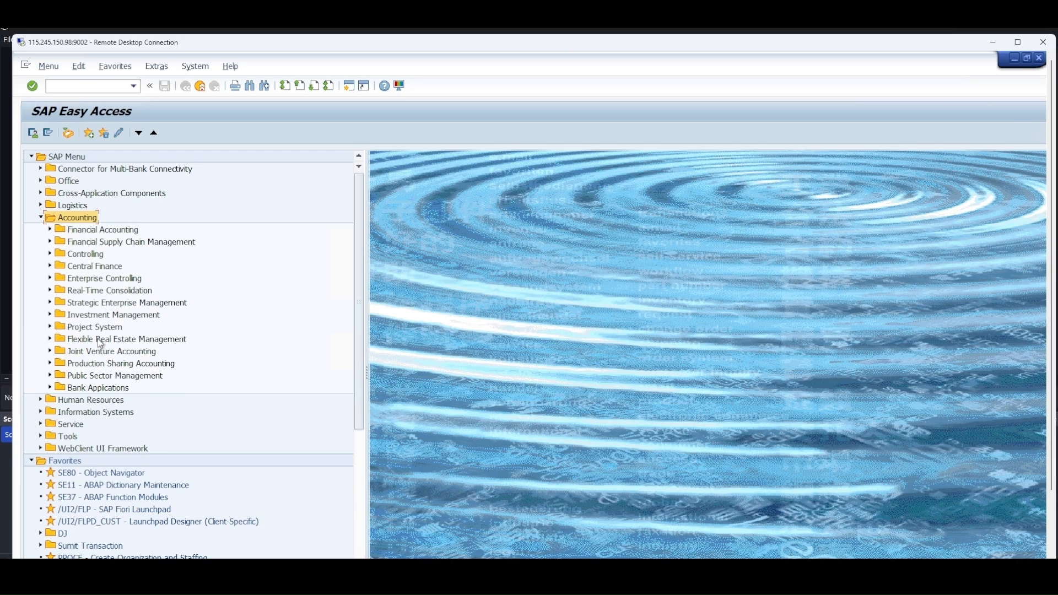
click(68, 330)
click(50, 327)
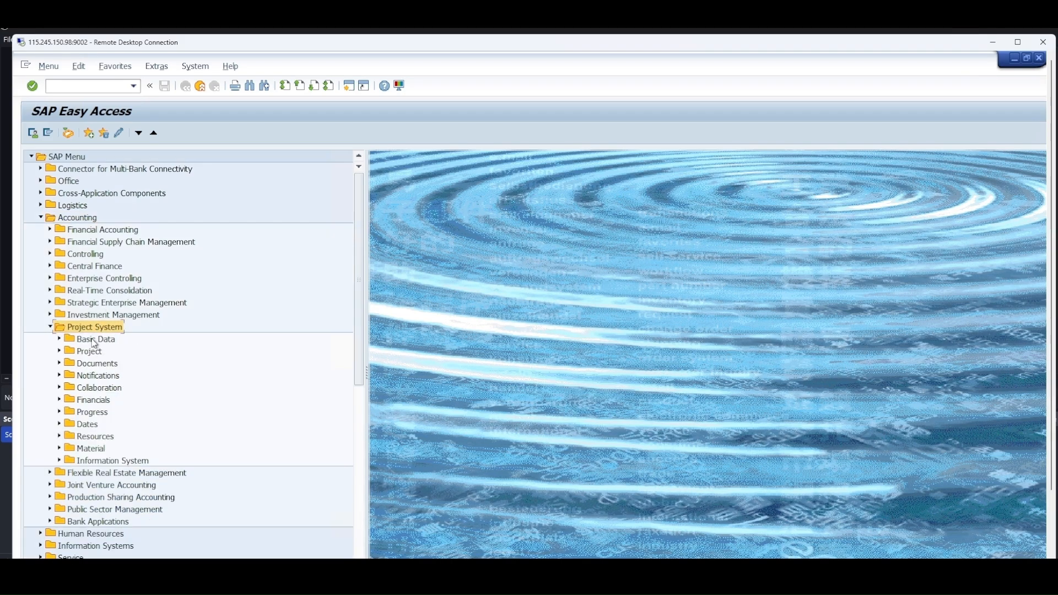
click(78, 341)
click(59, 341)
click(90, 354)
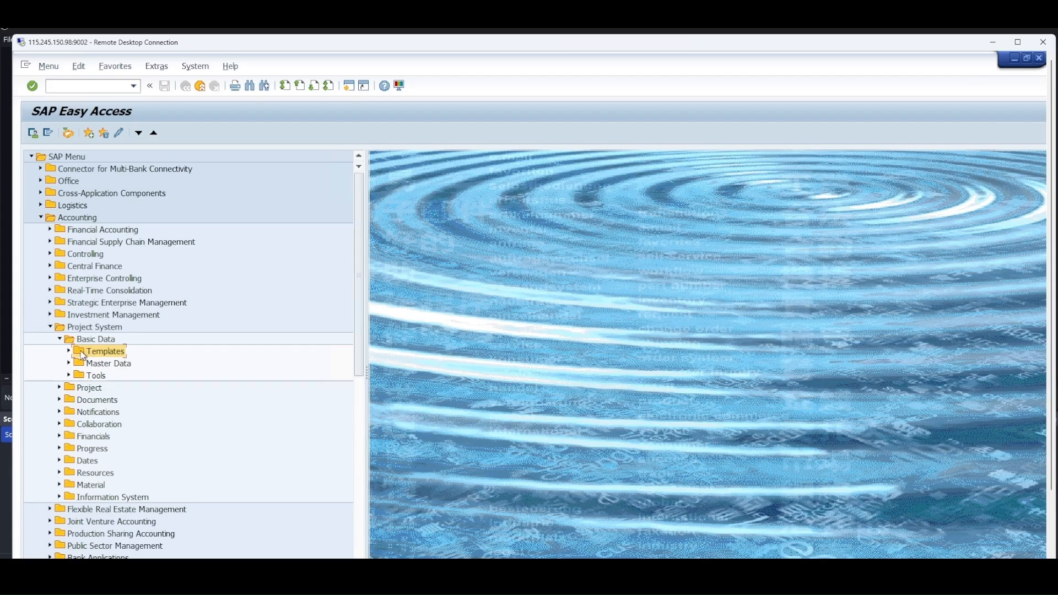
click(69, 352)
Start changing a standard WBS (CJ92) and open the standard project definition JD-10001
click(111, 366)
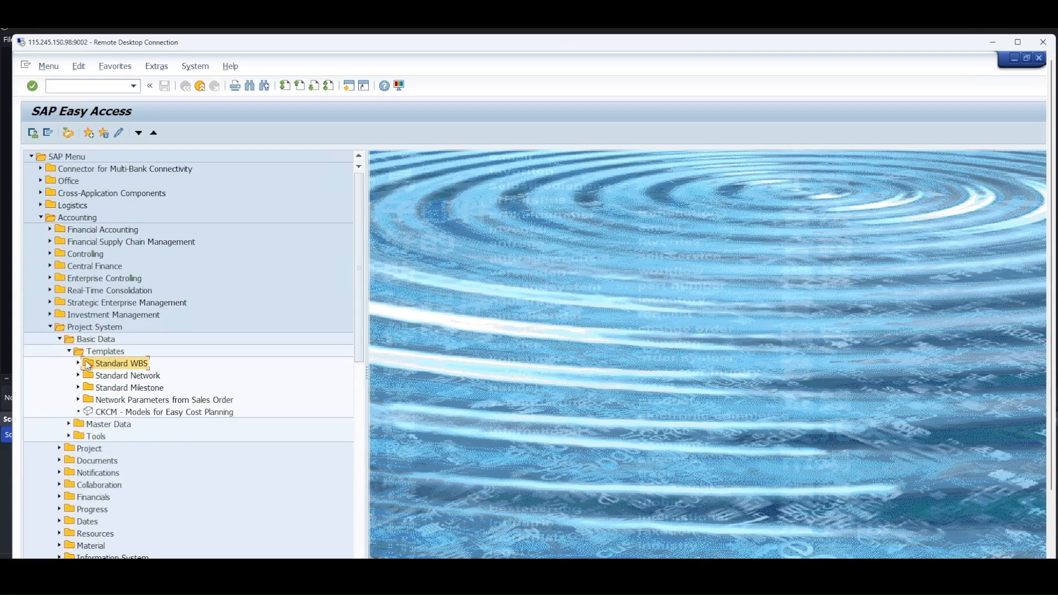
click(79, 365)
click(136, 378)
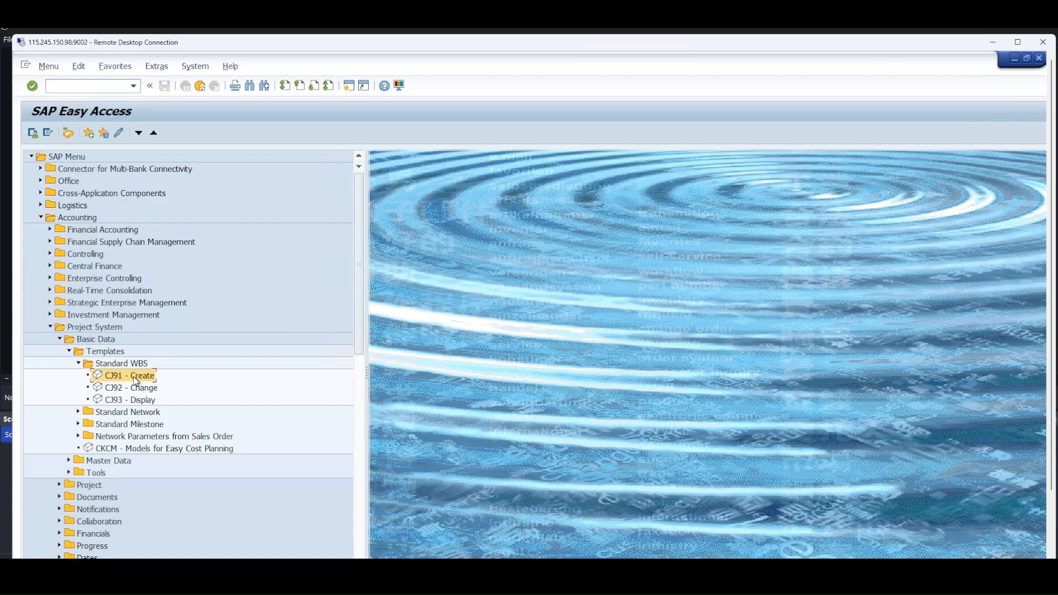
click(137, 389)
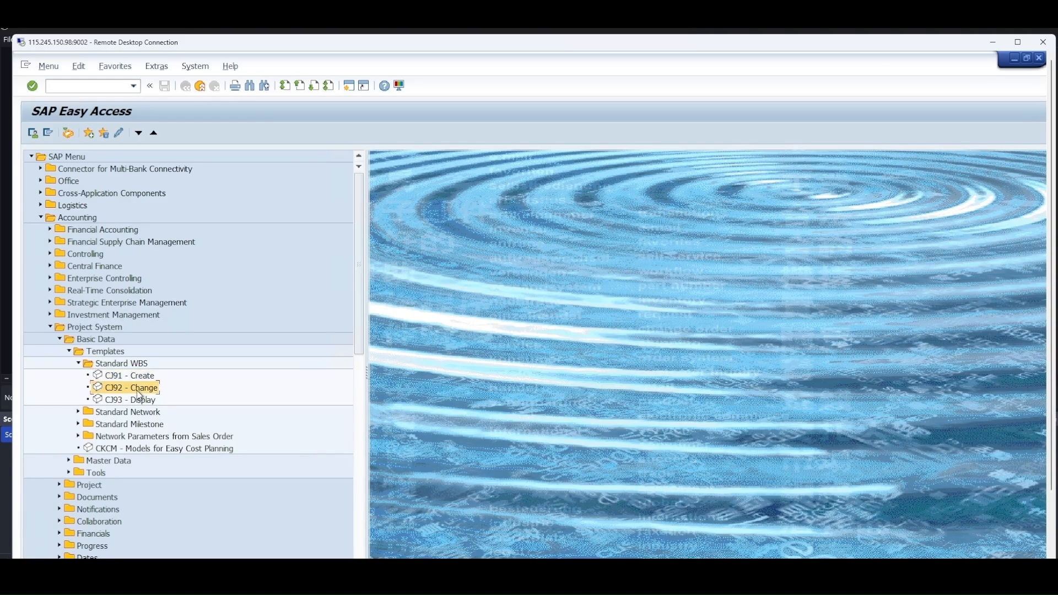
double_click(140, 388)
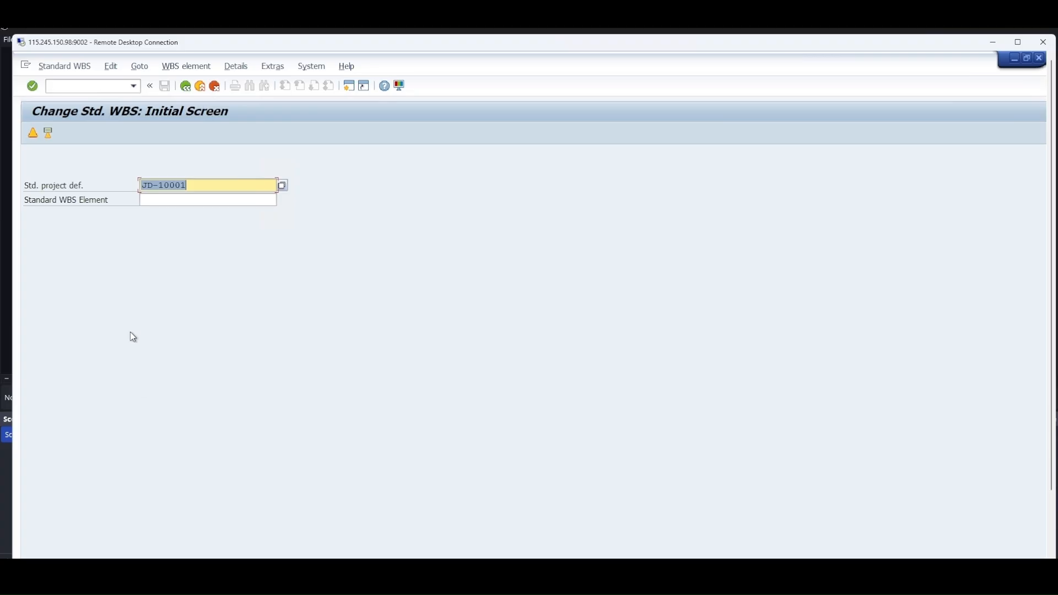
key(Return)
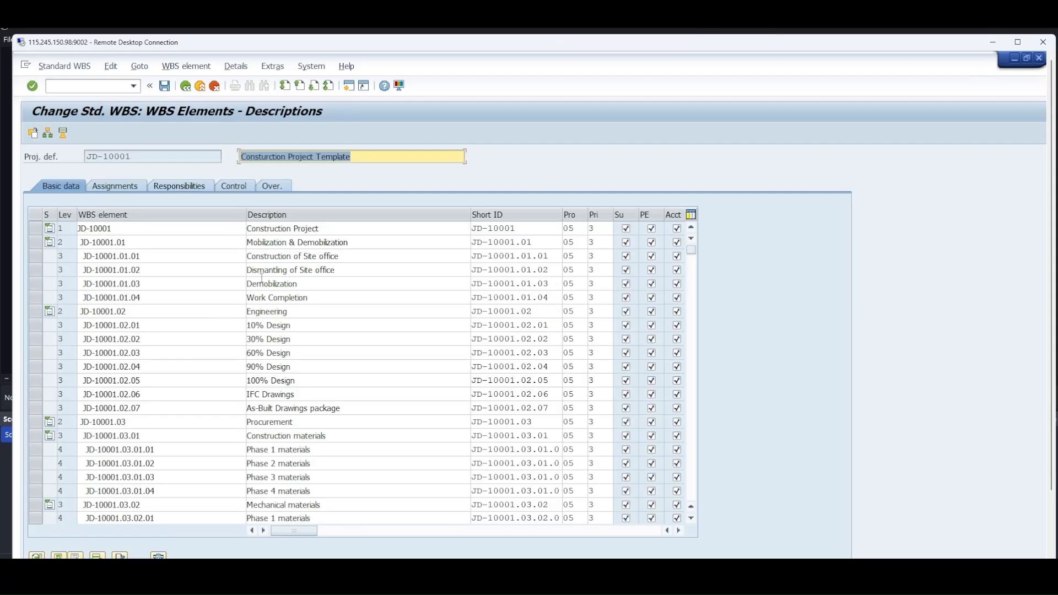
Set the status of JD-10001 to Release at its project definition and save the standard WBS
click(64, 134)
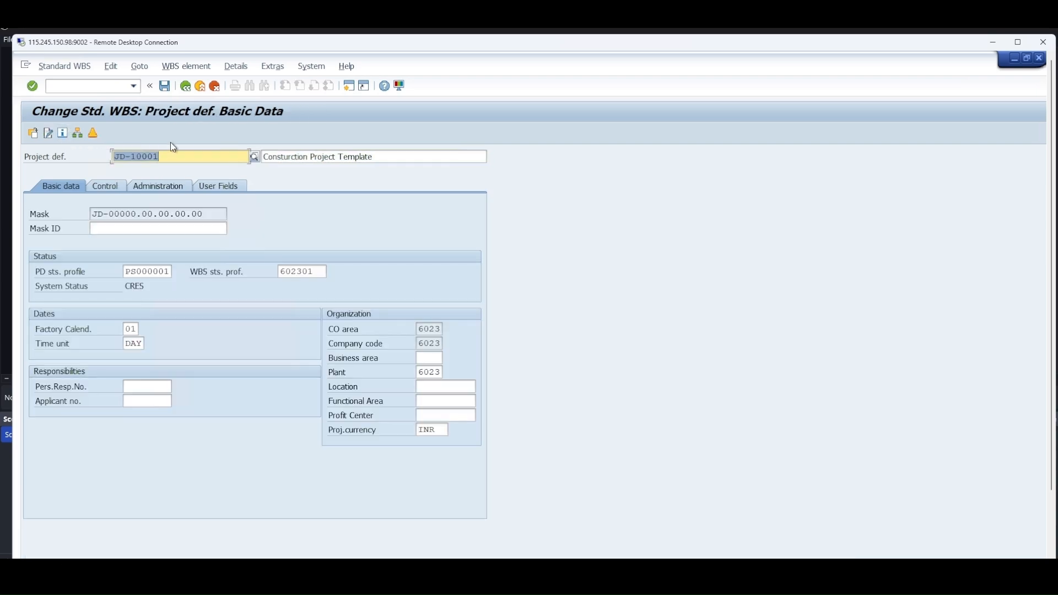
click(116, 71)
mouse_move(121, 100)
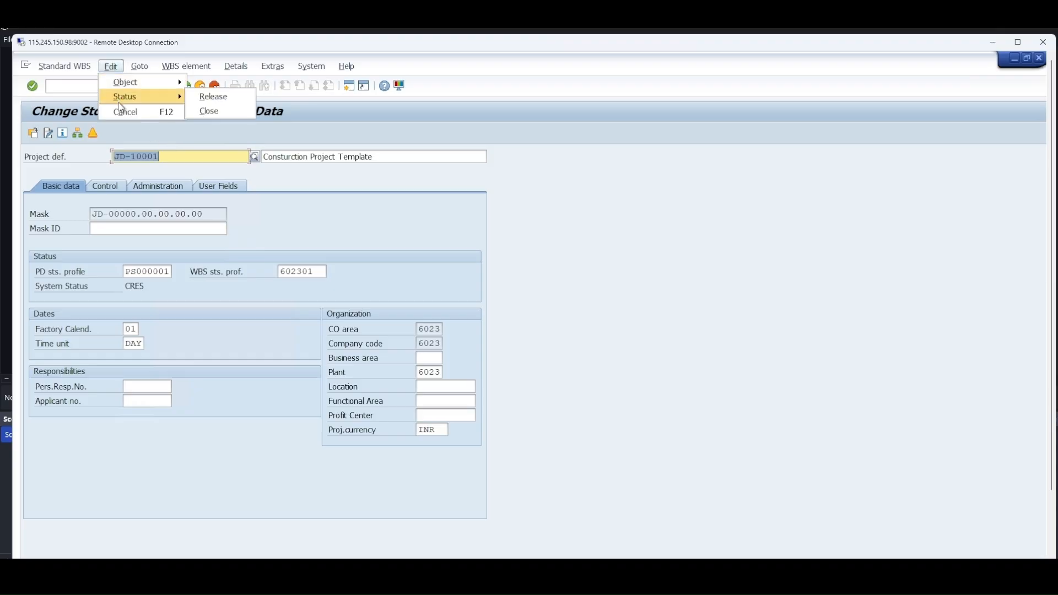
click(199, 104)
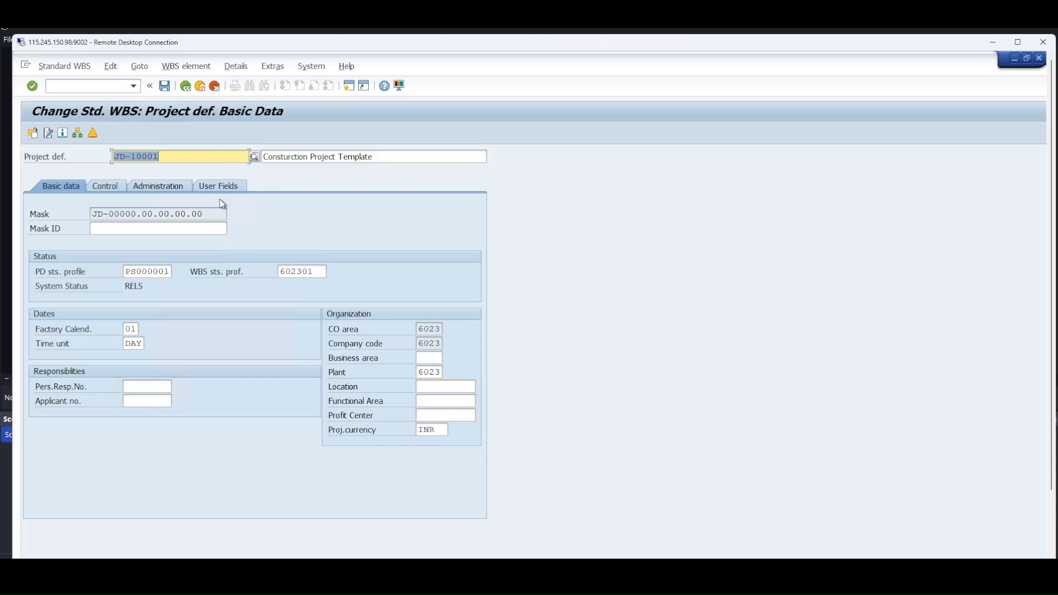
click(1050, 532)
drag(1050, 529, 1046, 461)
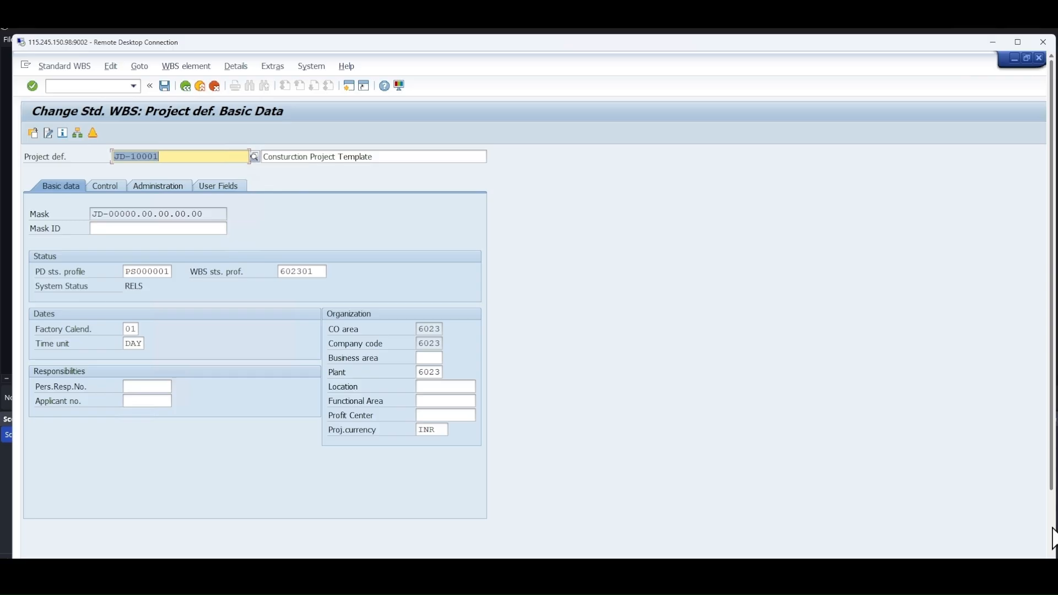
click(1054, 519)
drag(1052, 511, 1052, 506)
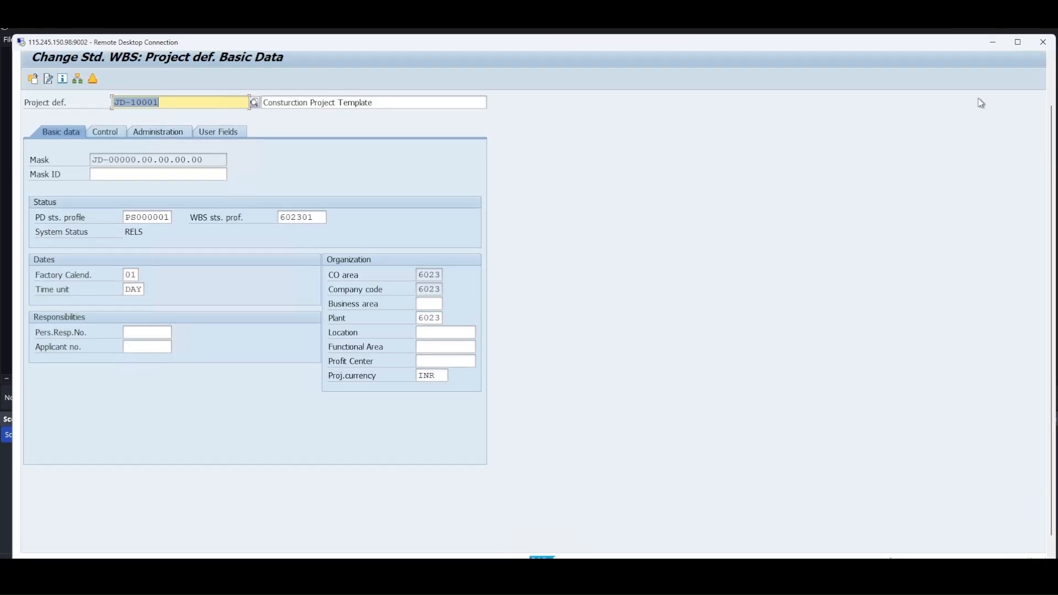
click(1018, 42)
click(152, 54)
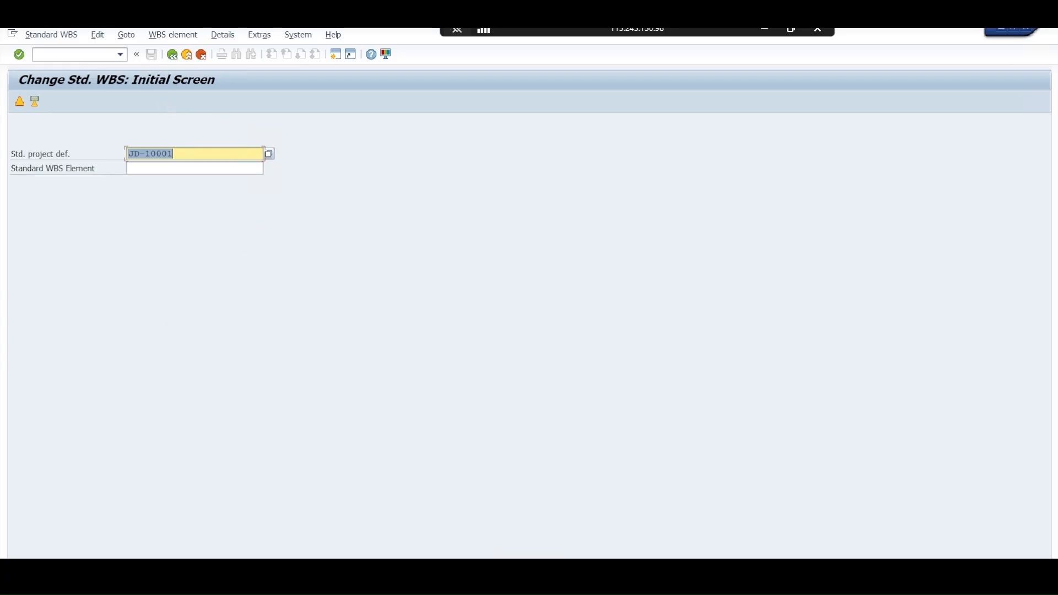
Switch back to the Project Builder session, discard the unsaved project and start creating a project by copying
click(184, 537)
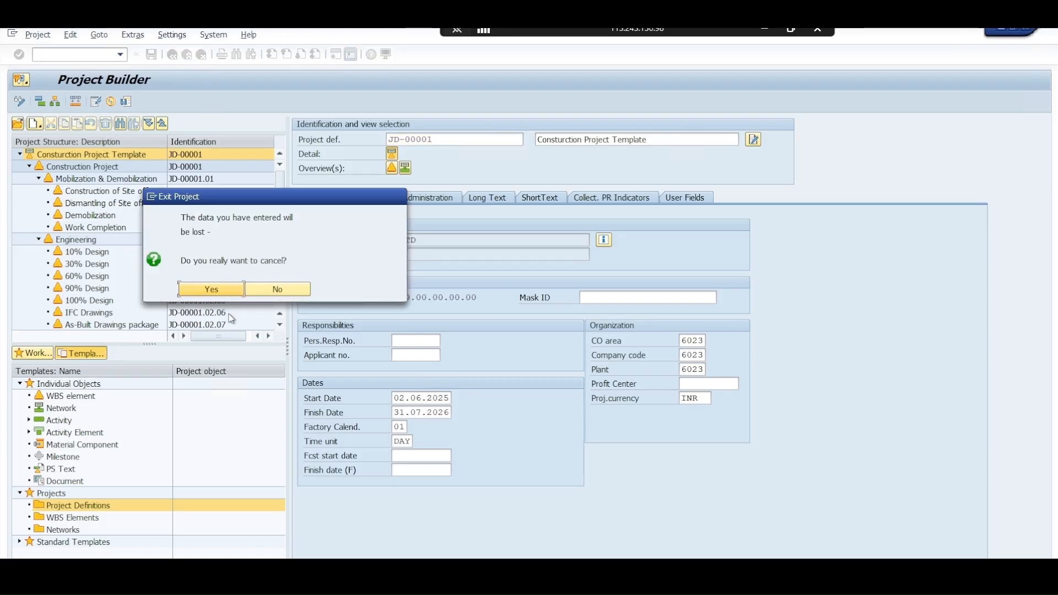
click(229, 289)
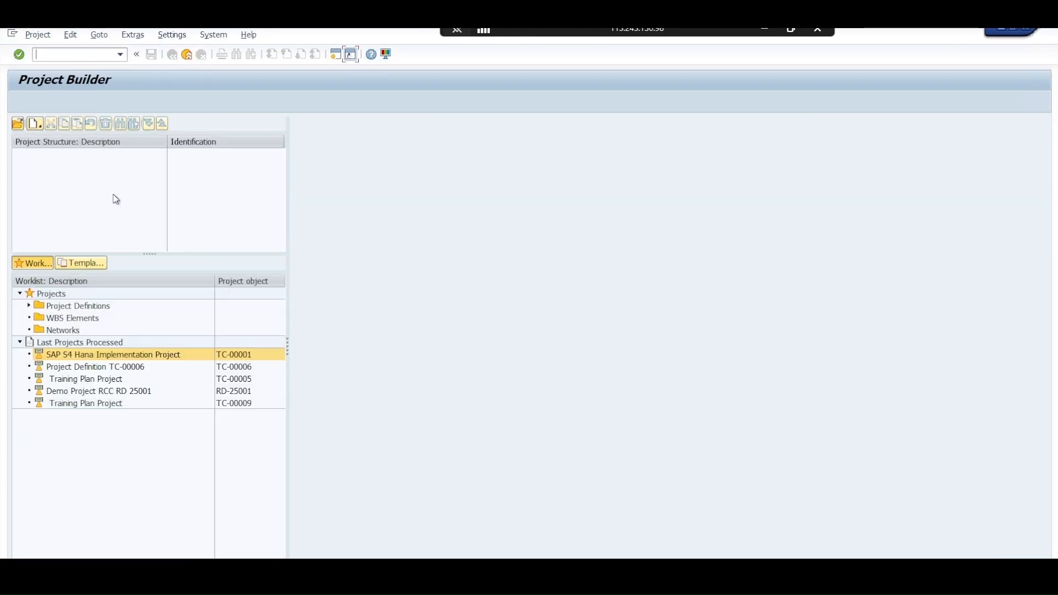
click(35, 124)
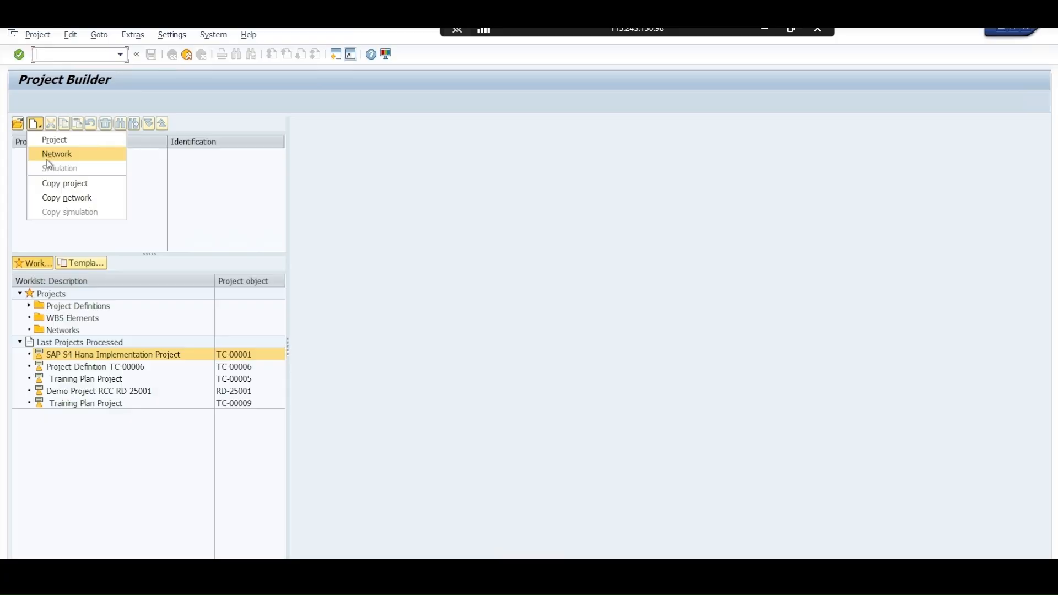
click(65, 183)
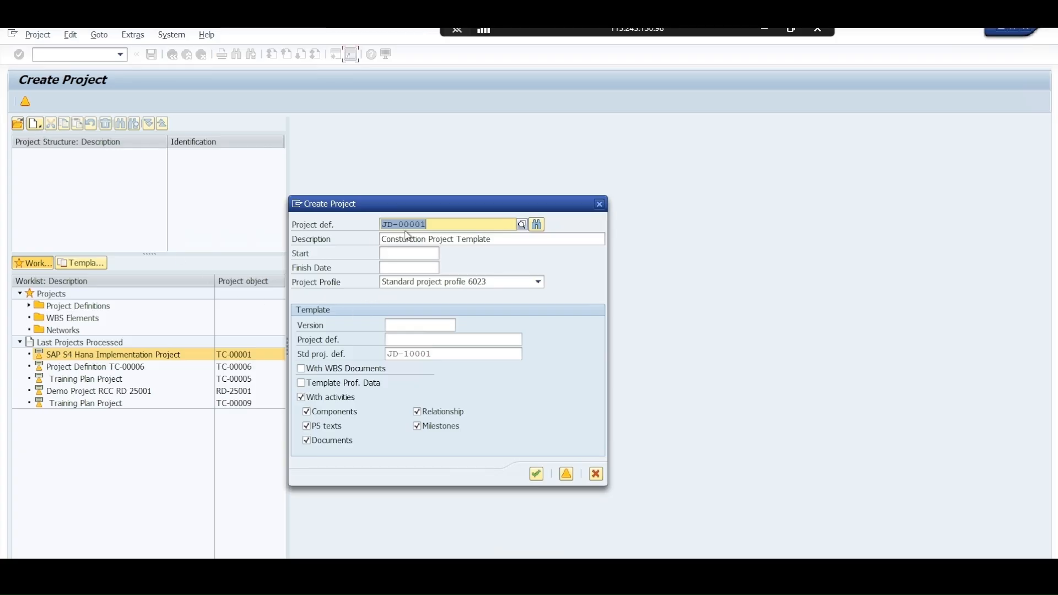
Create project JD-00001 from standard project JD-10001, starting 02.06.2025 and finishing 31.07.2026
click(417, 354)
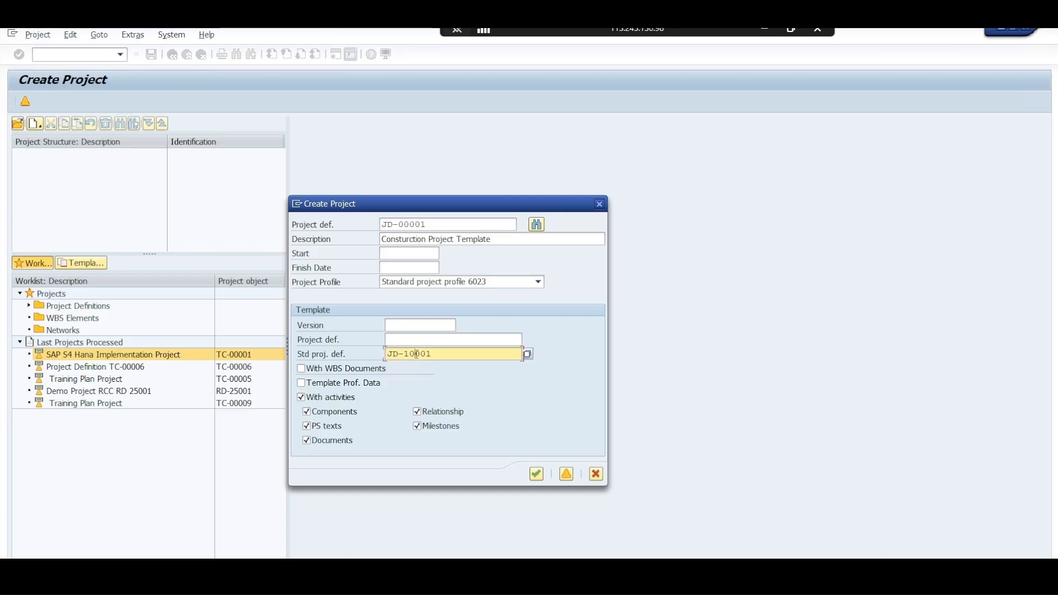
click(400, 241)
click(406, 254)
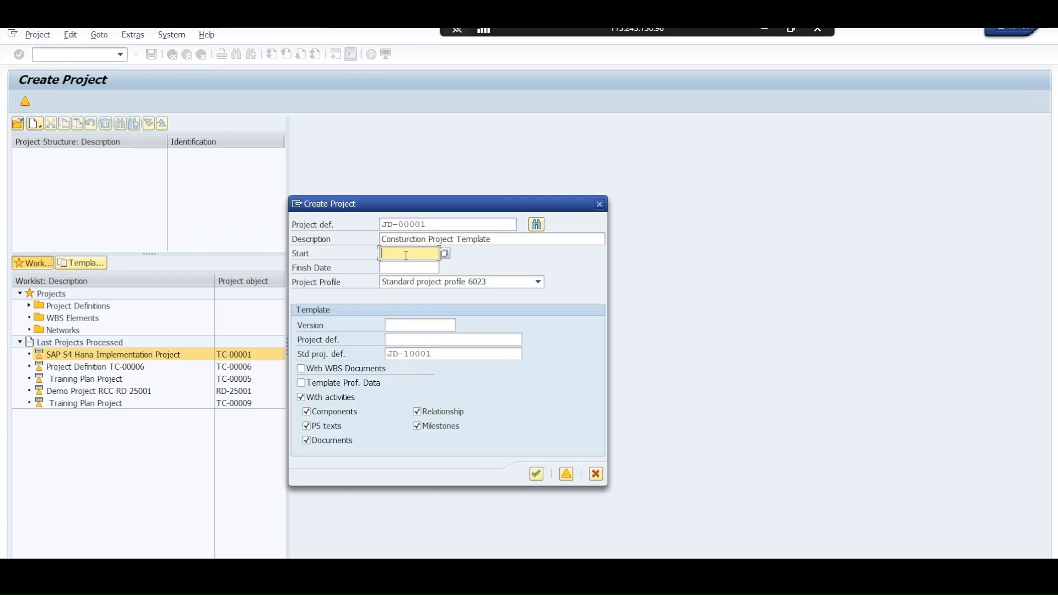
click(408, 265)
click(408, 269)
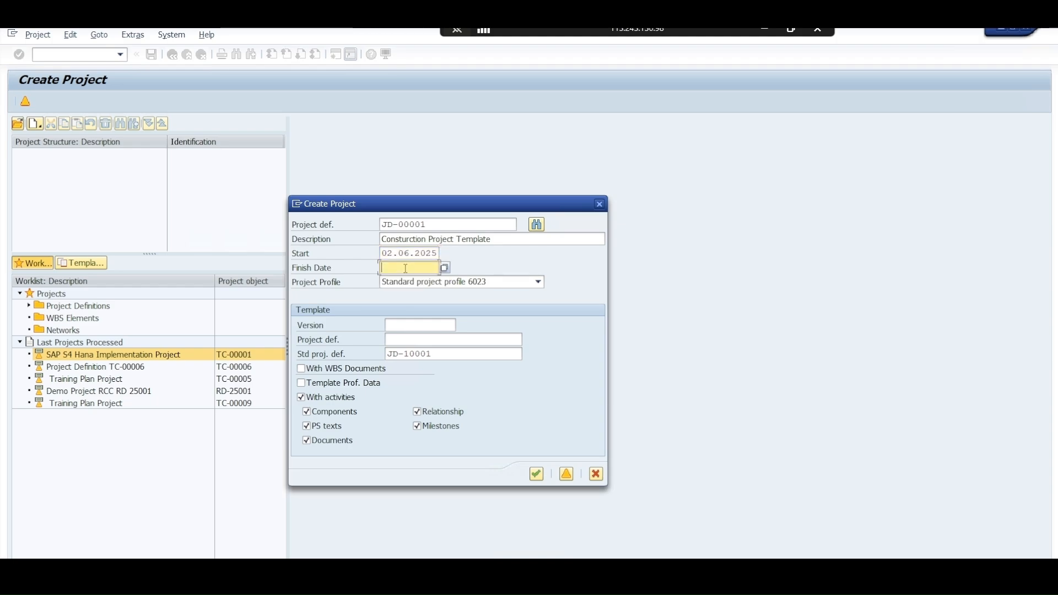
click(407, 281)
click(536, 475)
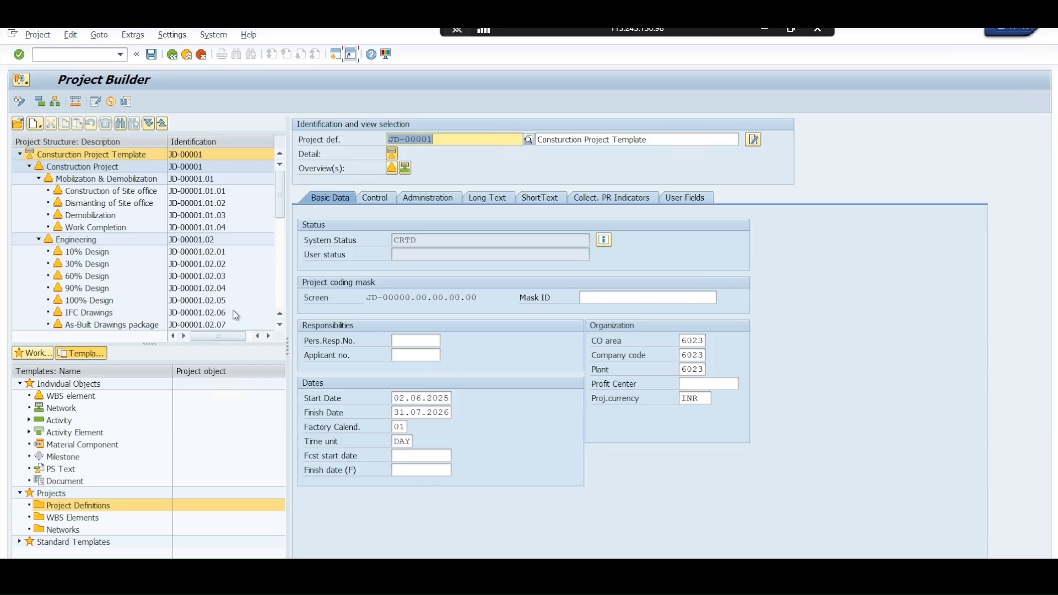
Review the WBS element overview of project JD-00001, including short IDs, operative indicators and system and user status
click(280, 287)
click(281, 287)
drag(280, 286, 296, 175)
click(392, 169)
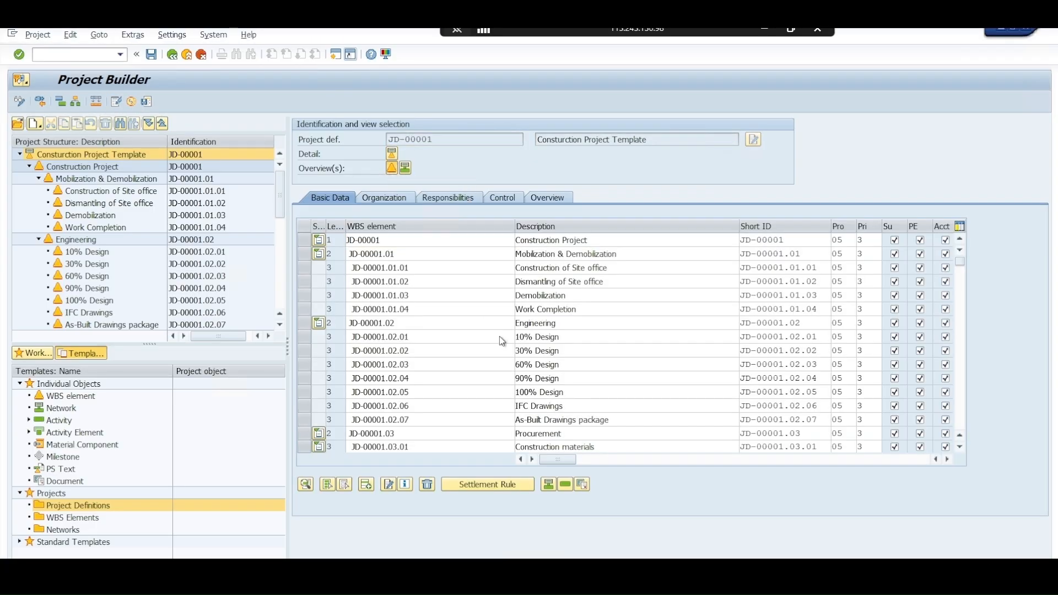
scroll(502, 341, down, 1)
scroll(502, 341, down, 2)
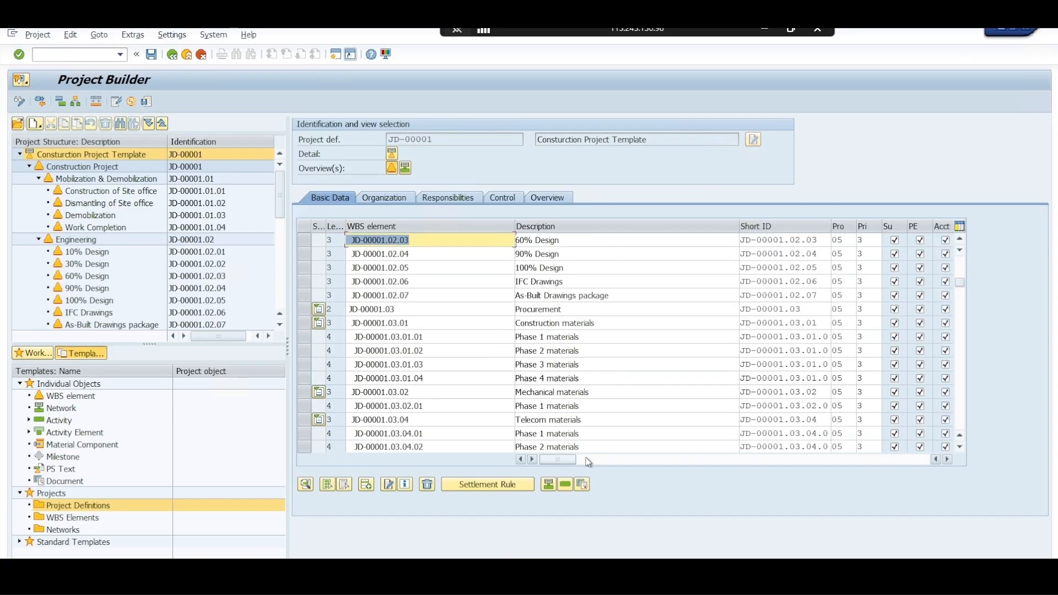
click(589, 462)
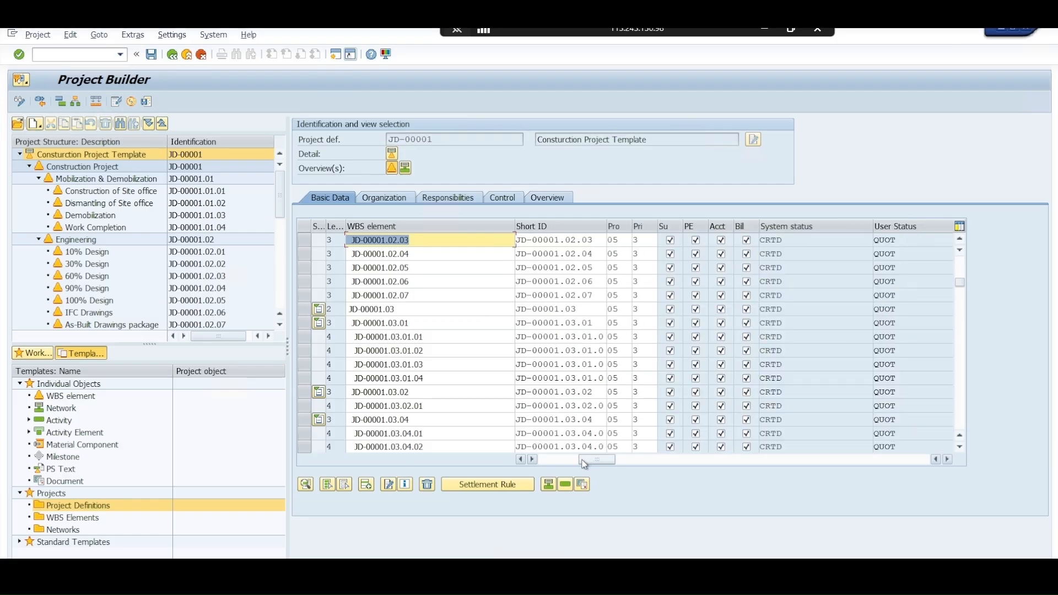
drag(589, 462, 537, 468)
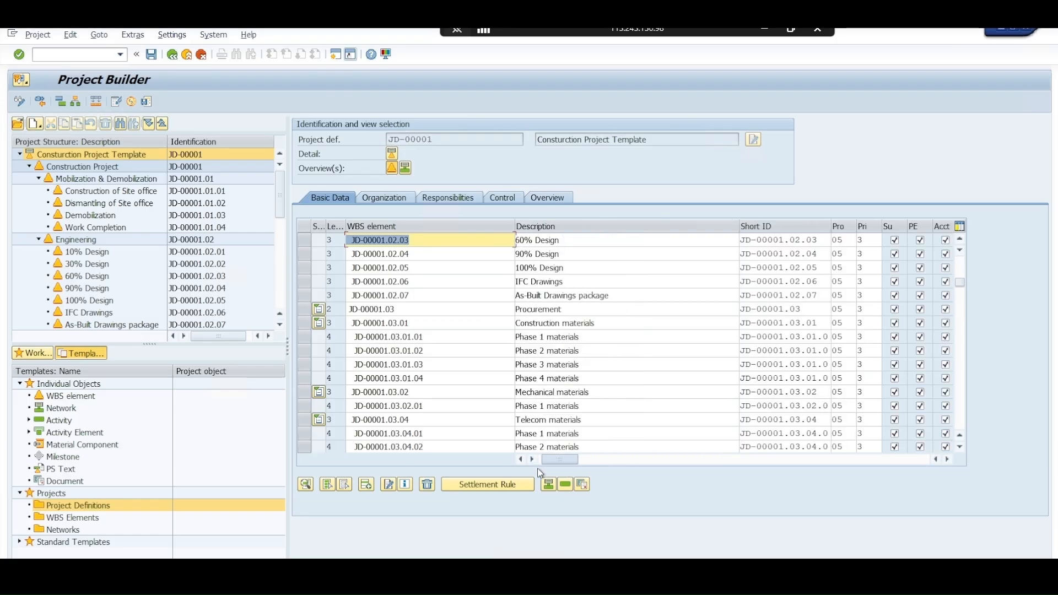
Examine the basic data of the Dismantling of Site office, Mobilization & Demobilization and Construction Project WBS elements
click(117, 203)
click(114, 180)
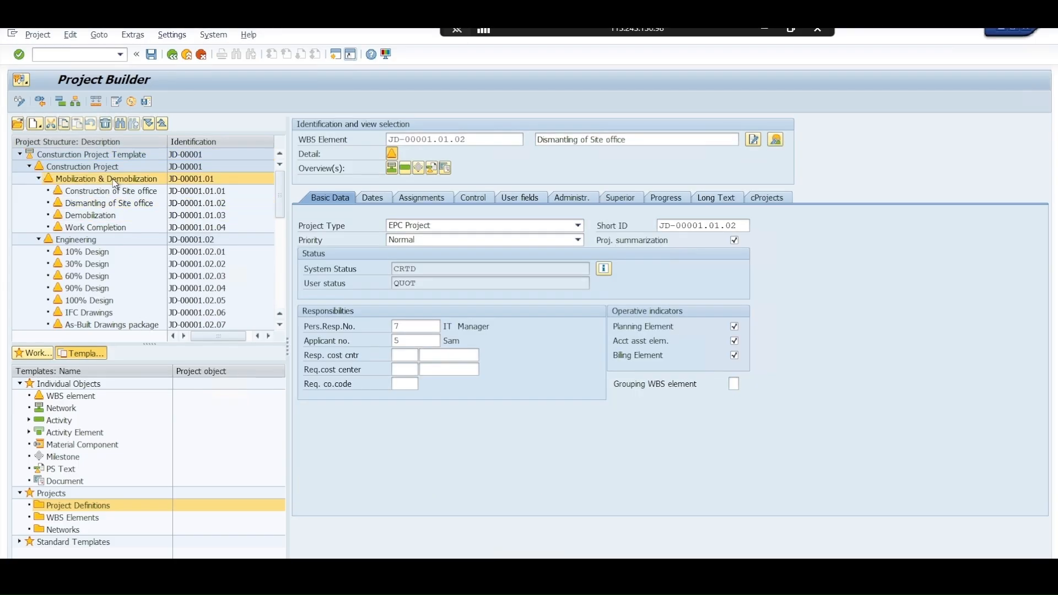
click(120, 167)
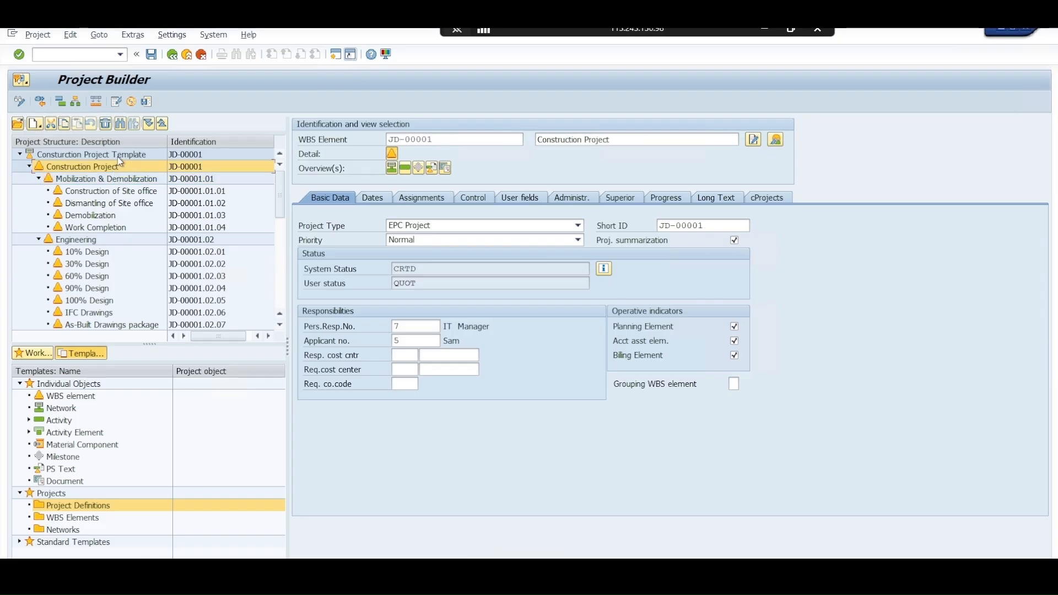
Collapse the project structure to its level 2 WBS elements and save project JD-00001
click(162, 124)
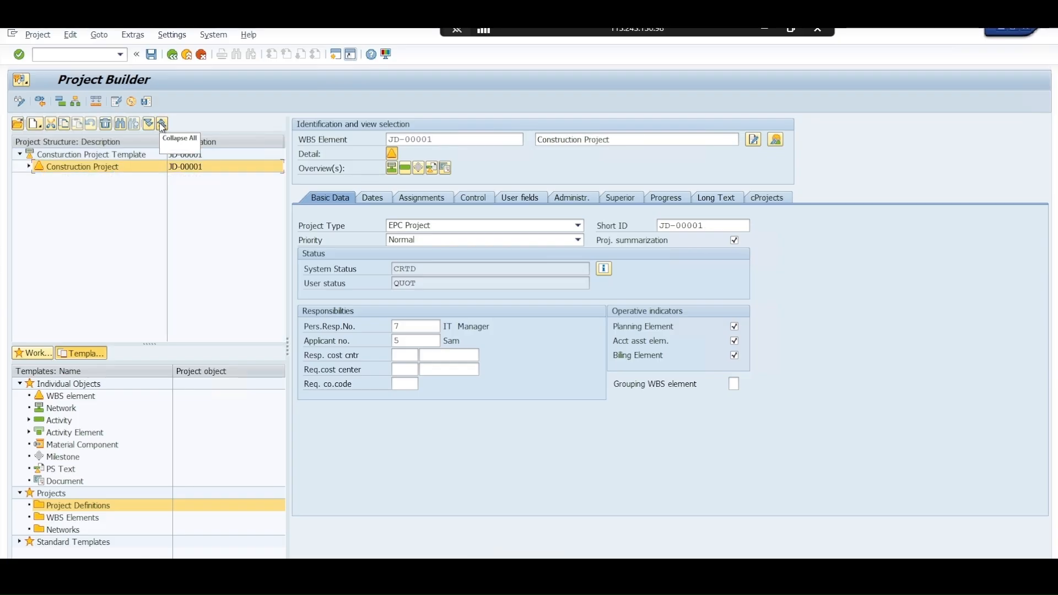
click(148, 126)
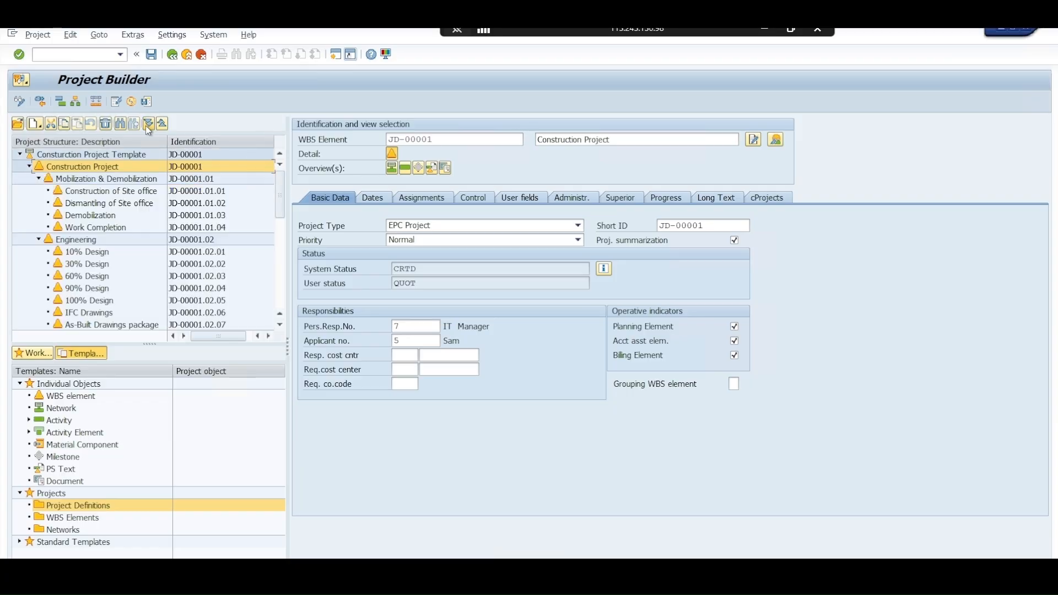
click(38, 239)
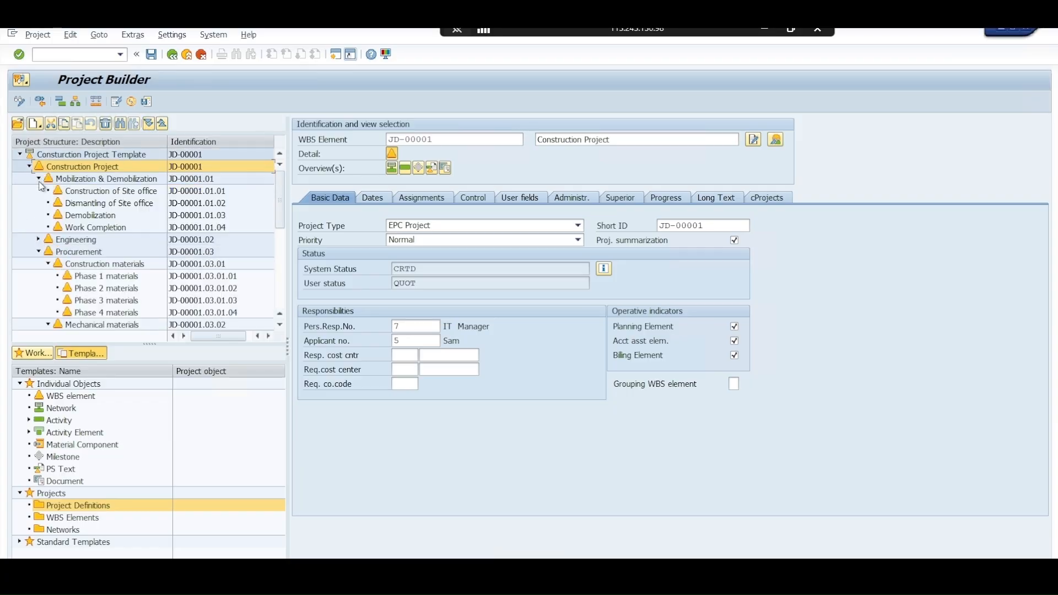
click(38, 179)
click(38, 203)
click(38, 215)
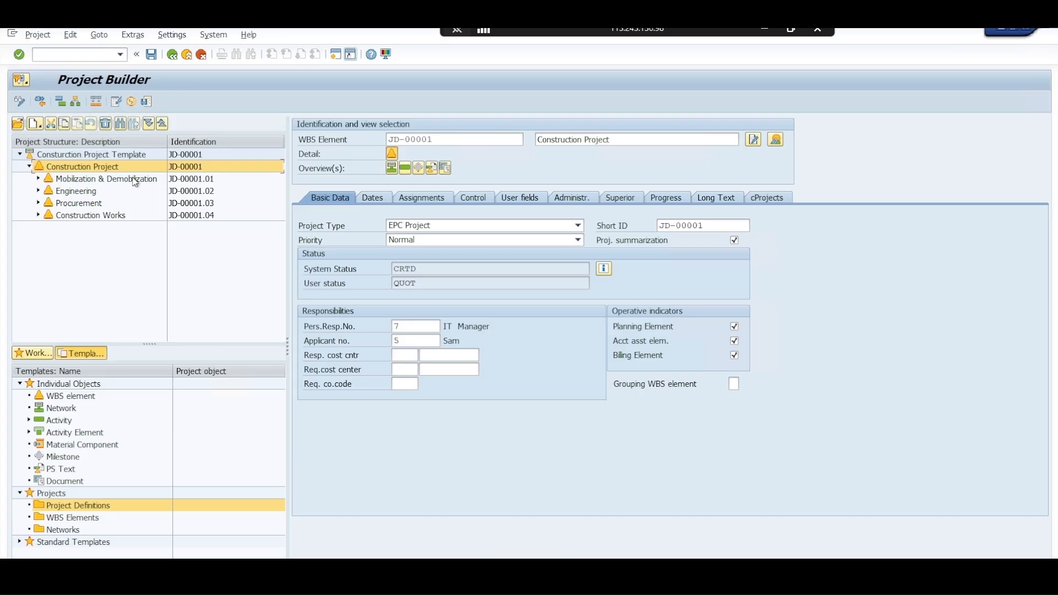
click(151, 55)
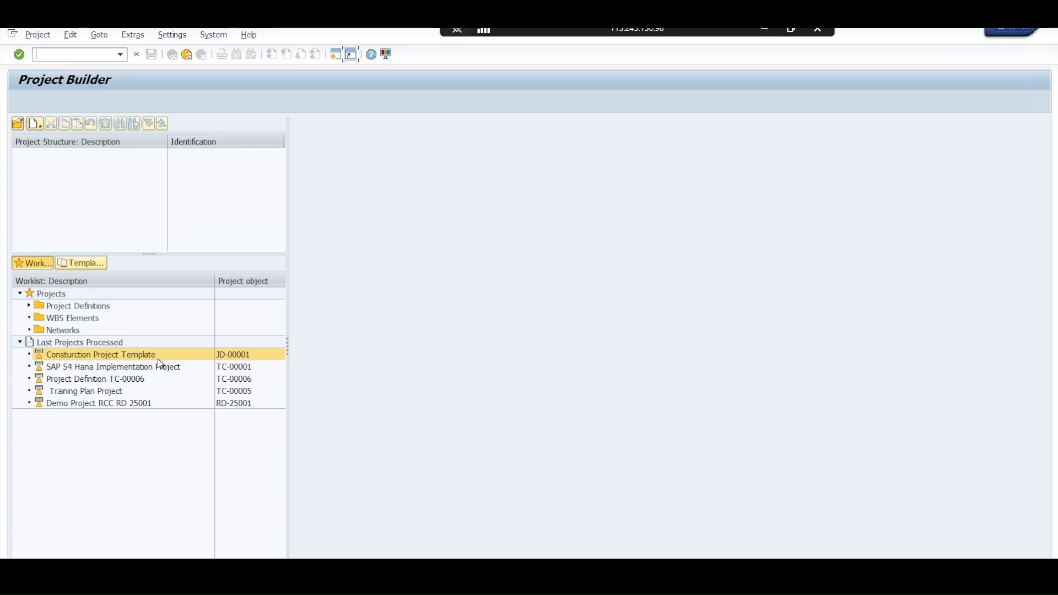
Start creating a new project and assign the next open JD number, JD-00002, as its project definition
click(36, 125)
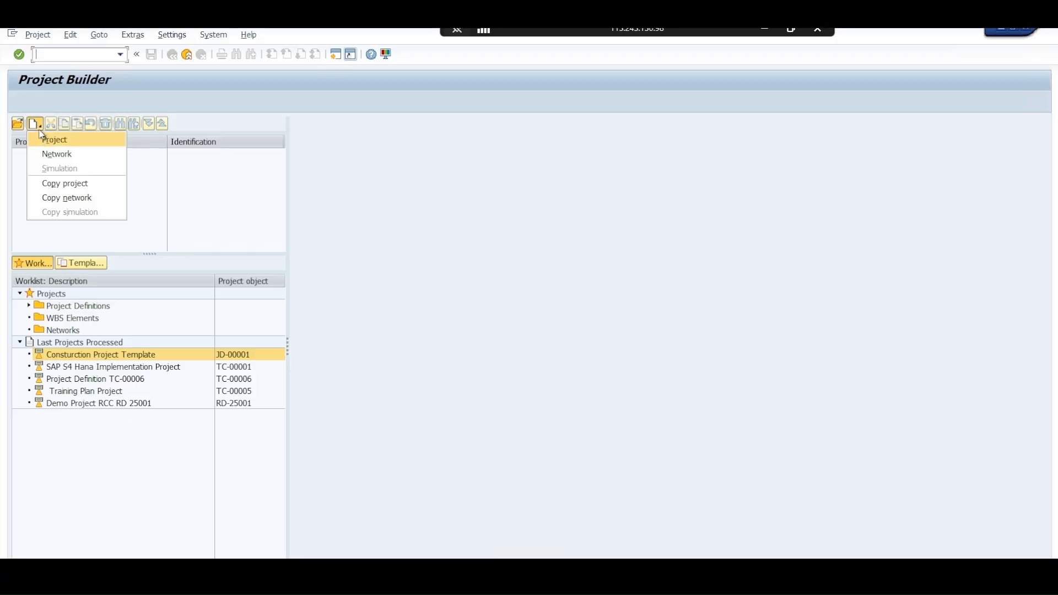
click(44, 137)
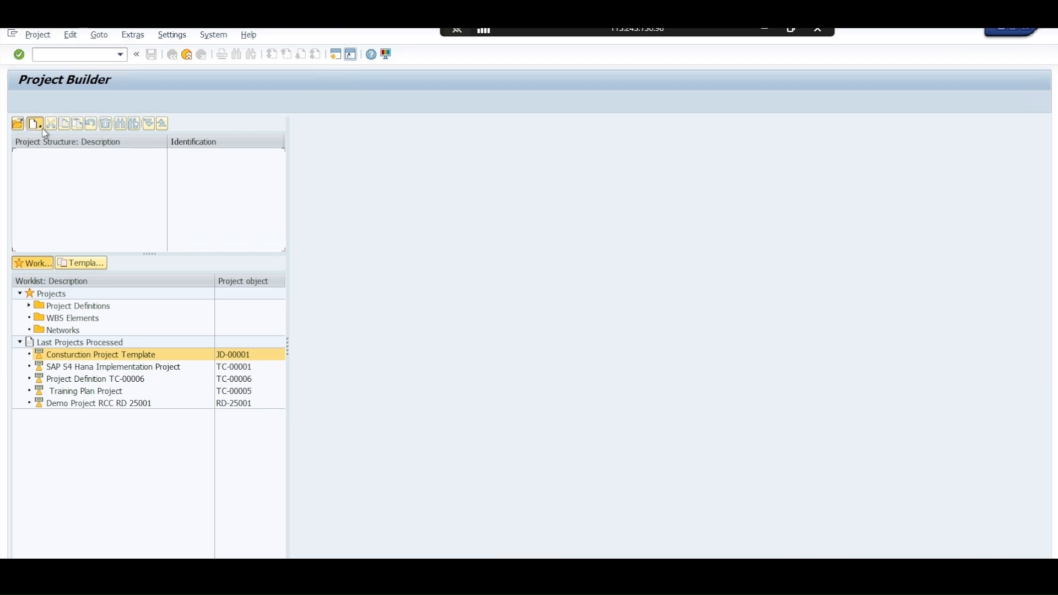
click(34, 124)
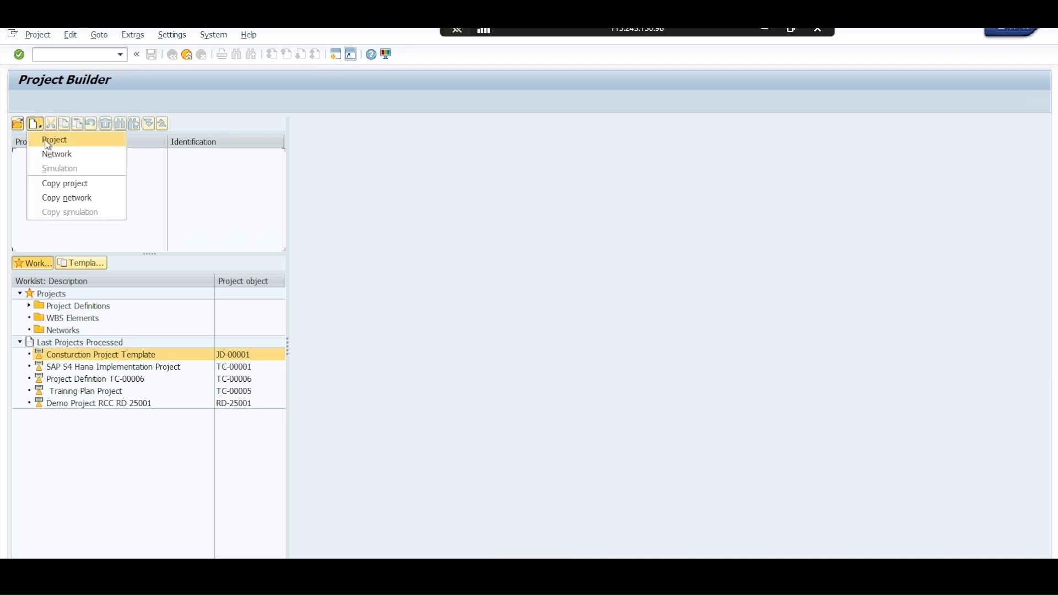
click(48, 142)
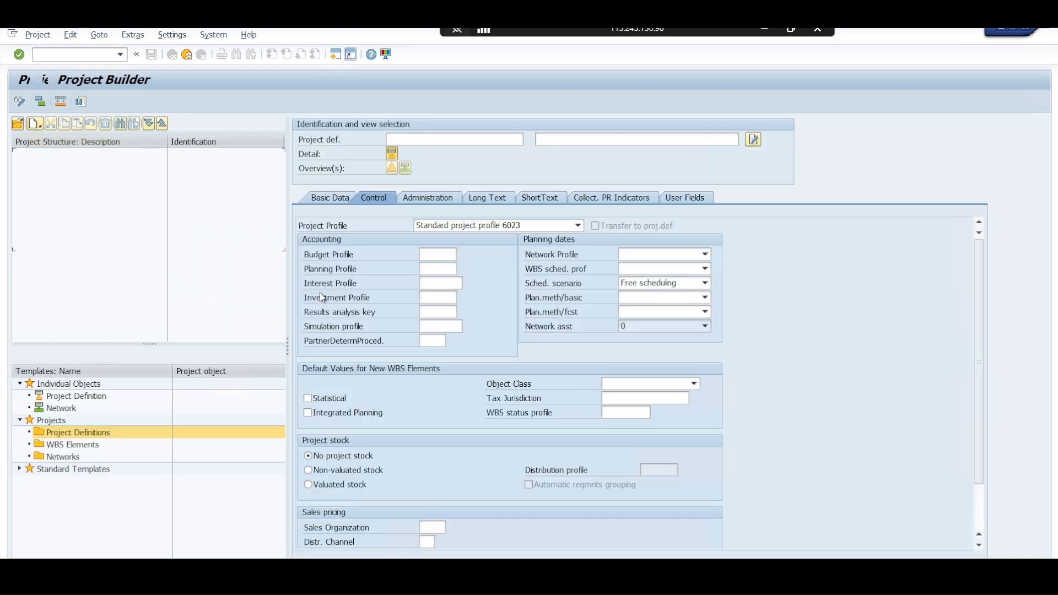
click(444, 139)
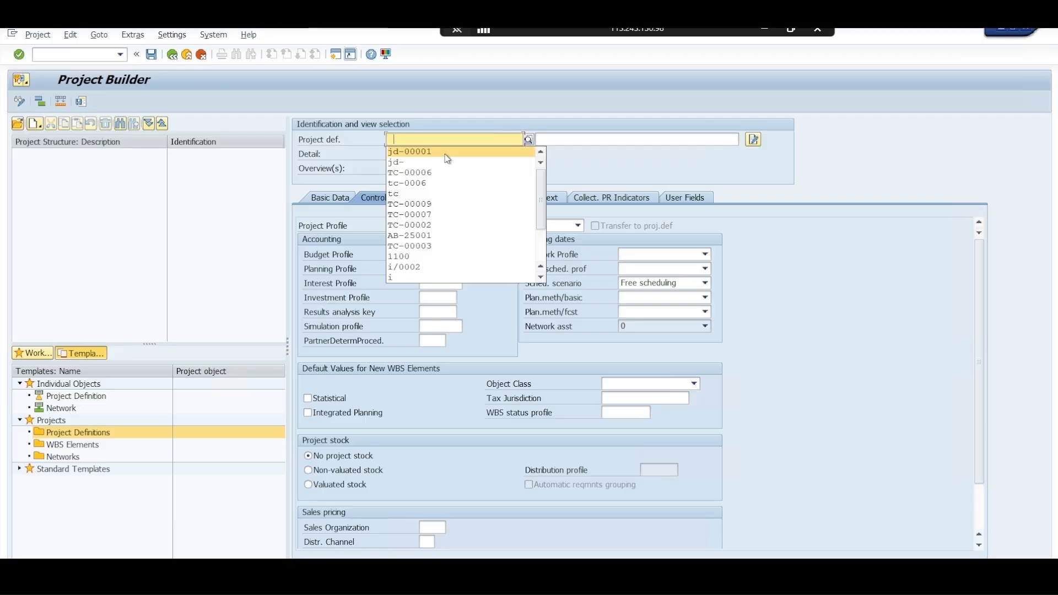
click(446, 152)
key(BackSpace)
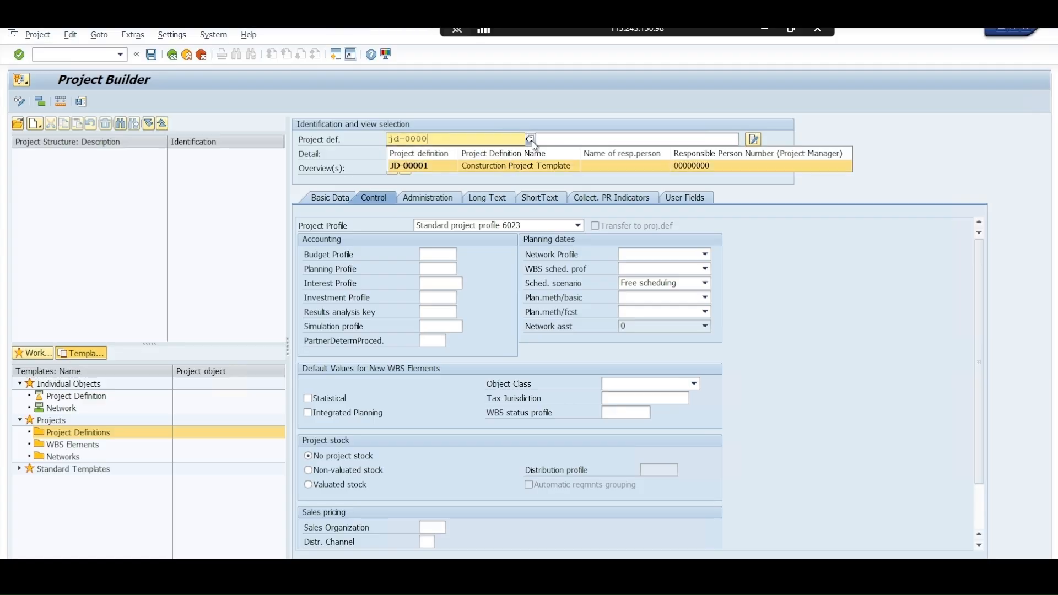
click(531, 140)
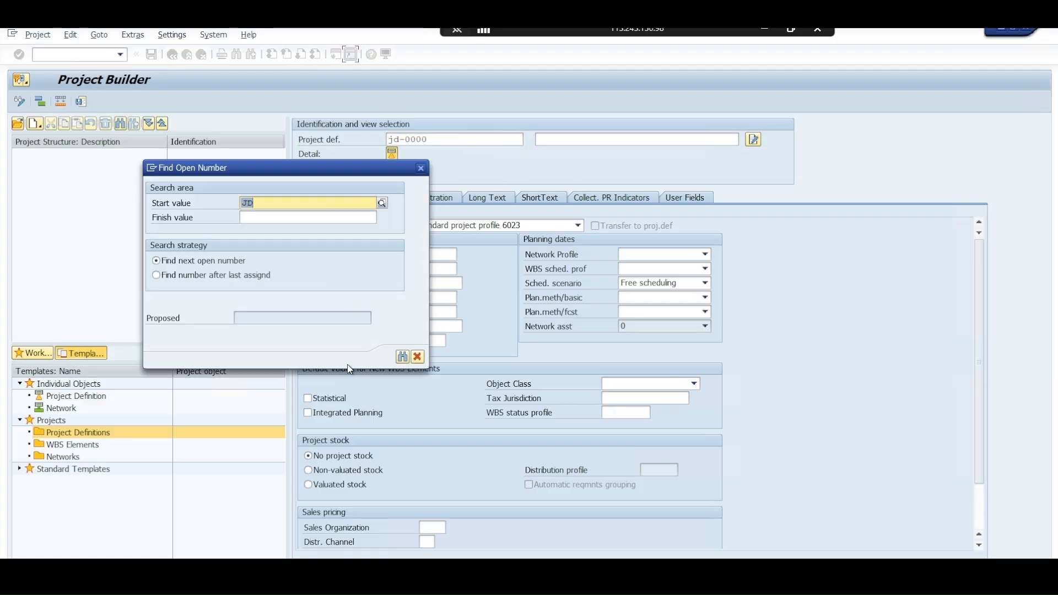
click(403, 357)
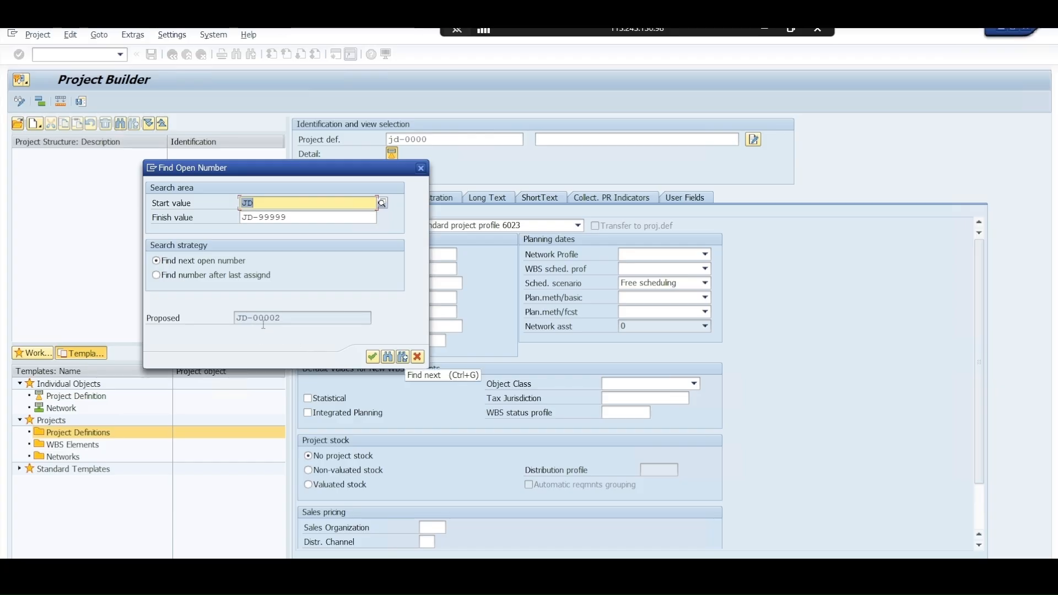
click(373, 358)
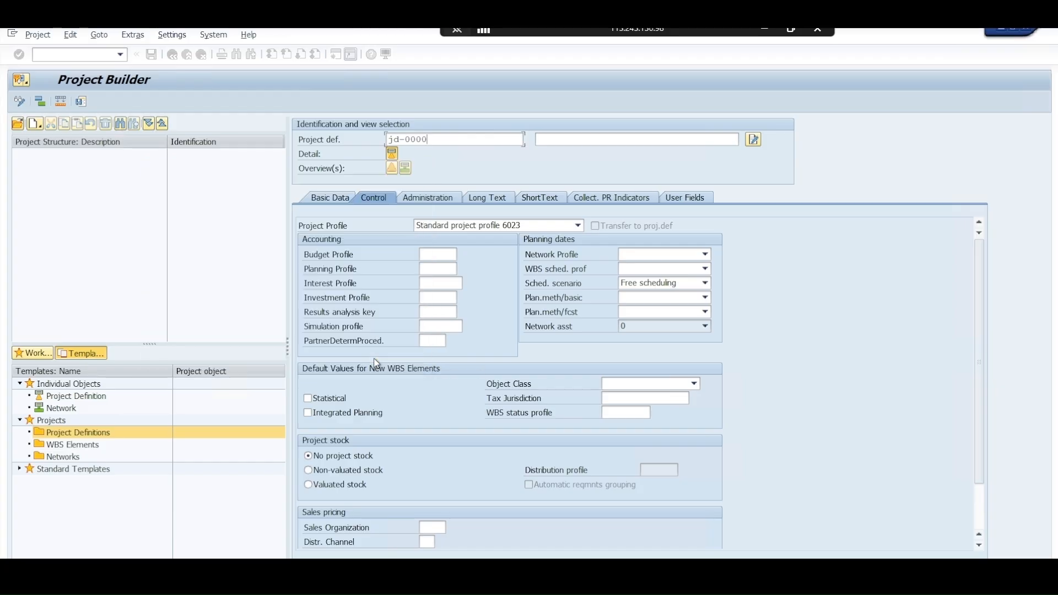
Enter "Consturction Project 6023" as the description of project definition JD-00002
click(570, 144)
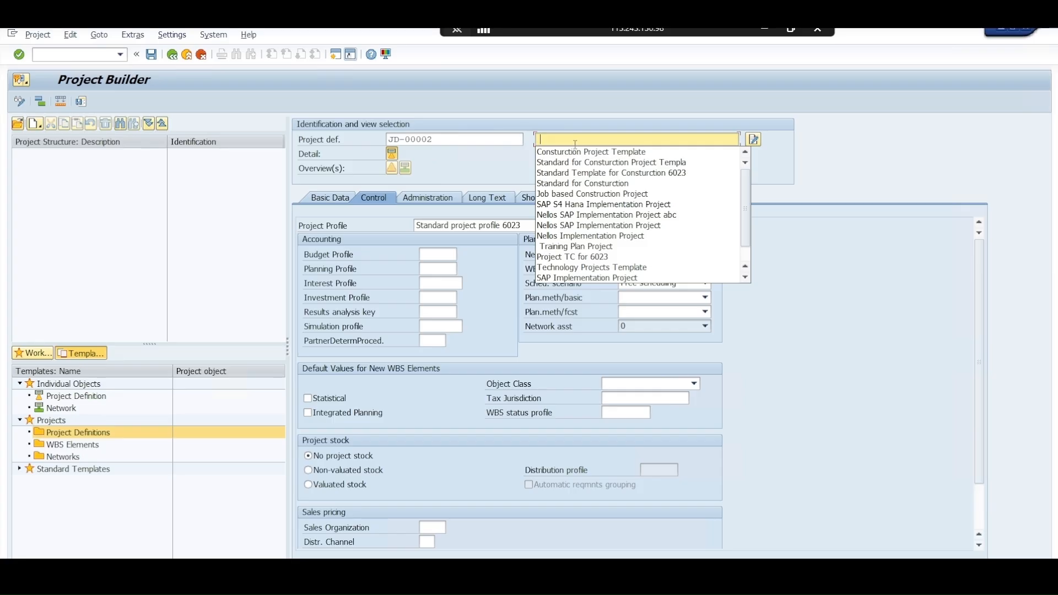
click(580, 150)
drag(612, 140, 668, 138)
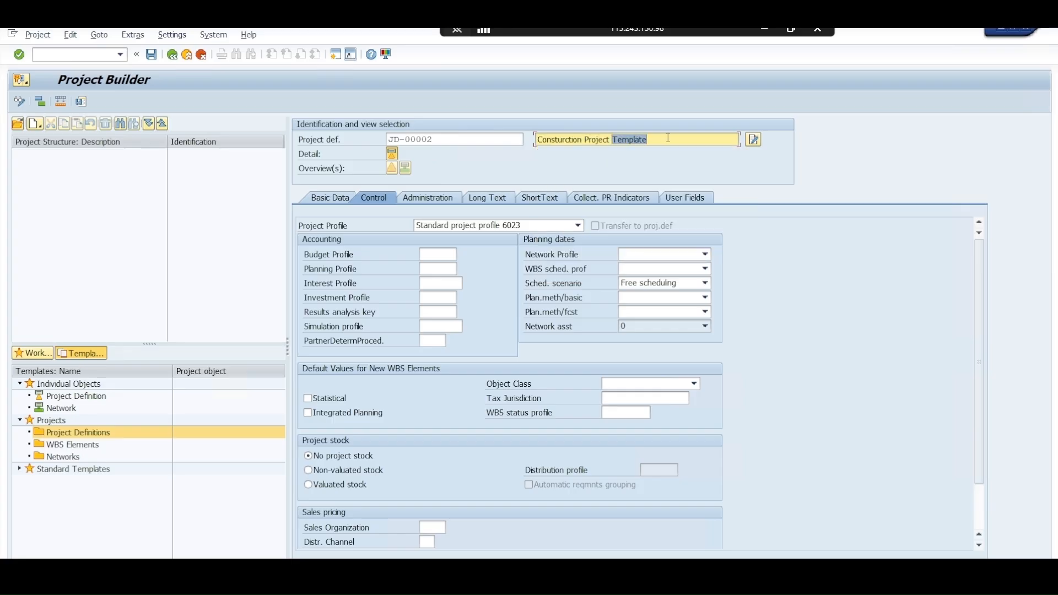
key(BackSpace)
text(6023)
Create the project definition with Standard project profile and valuated stock, and check its control data
click(459, 229)
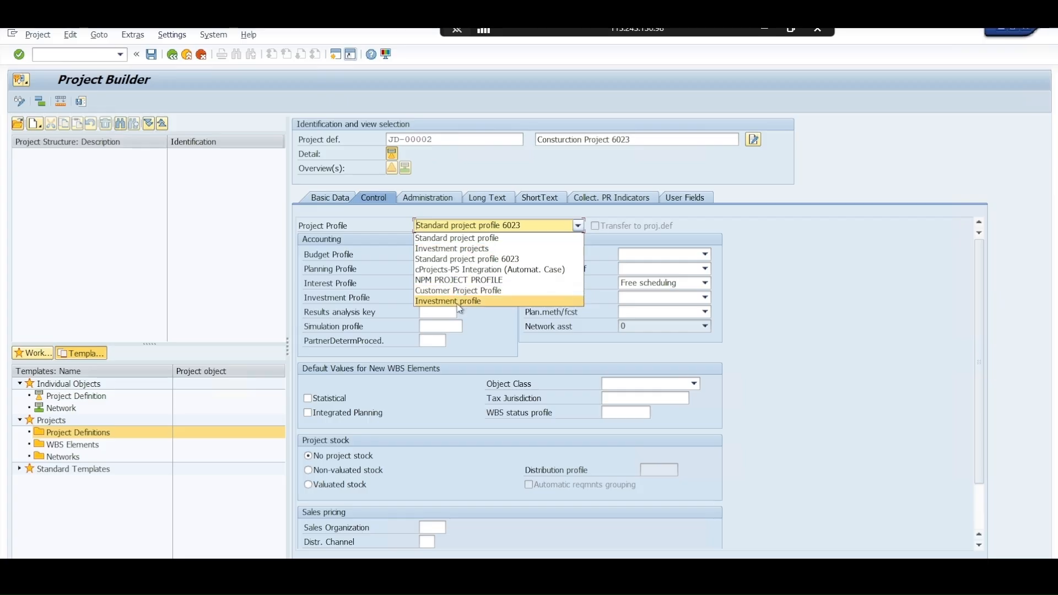
click(472, 239)
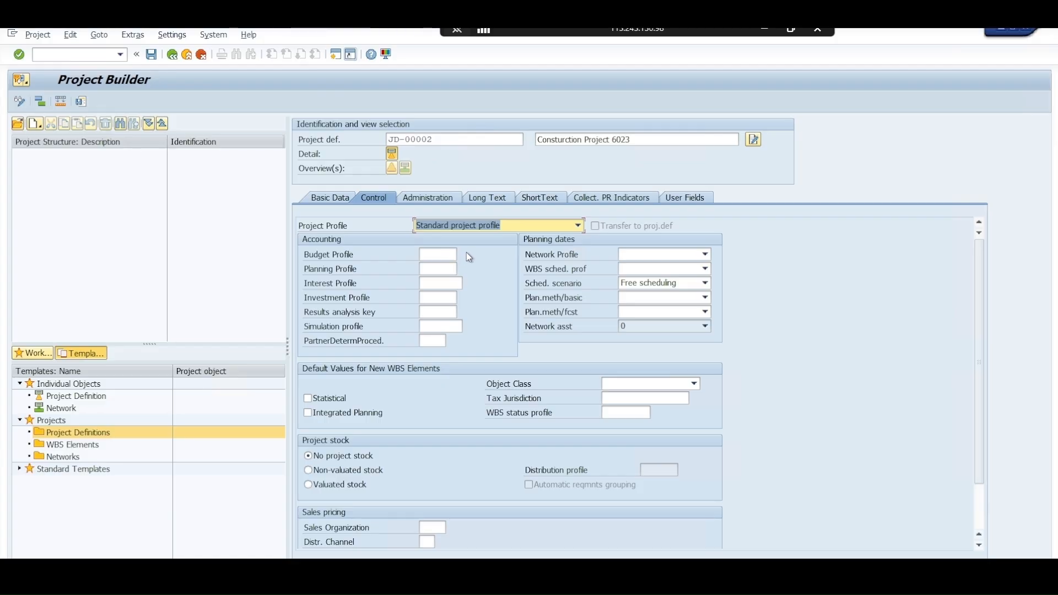
click(322, 486)
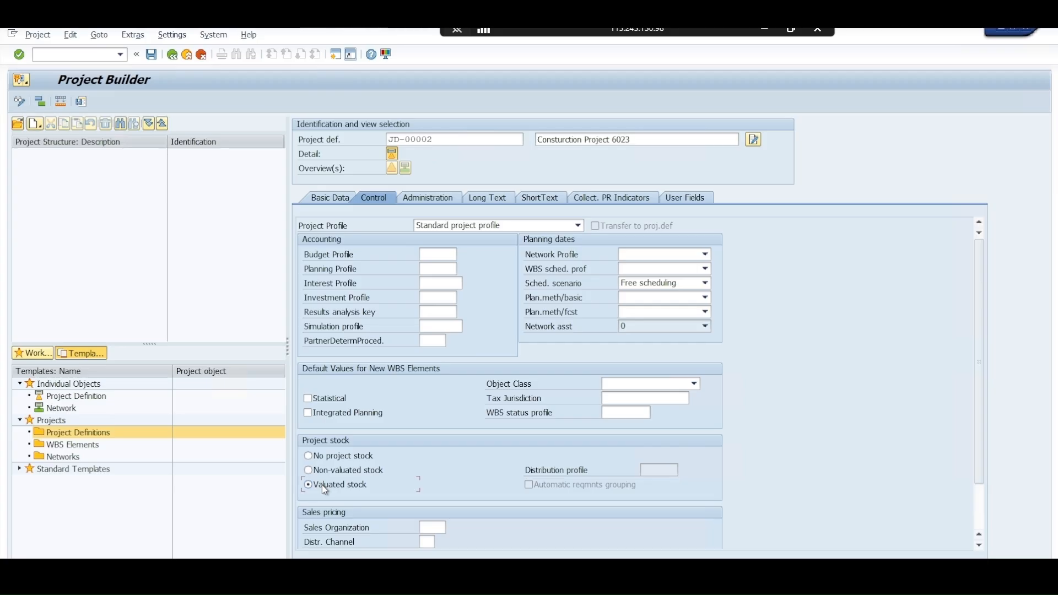
key(Return)
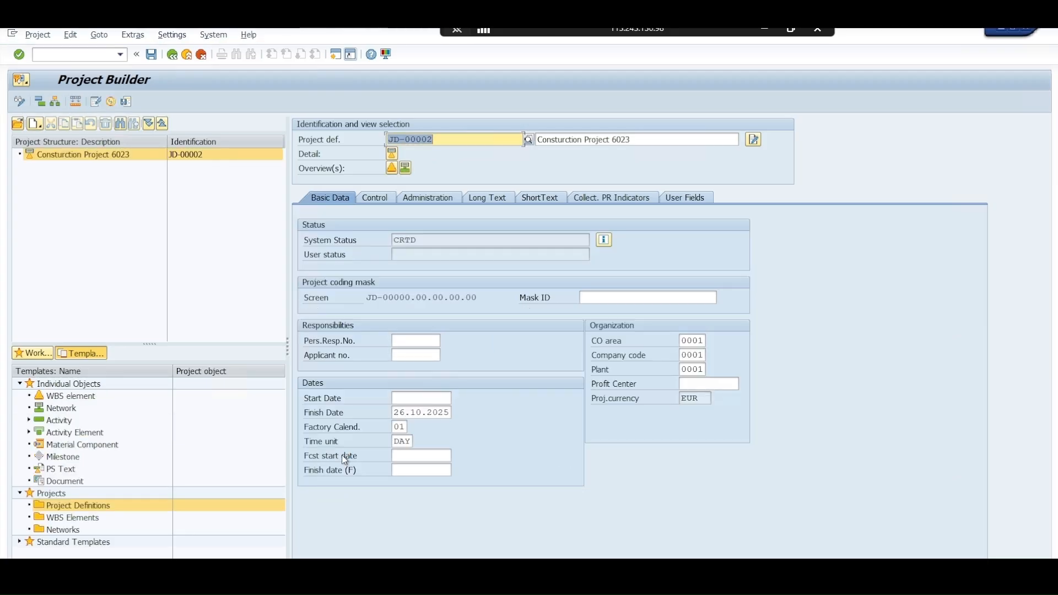
click(376, 197)
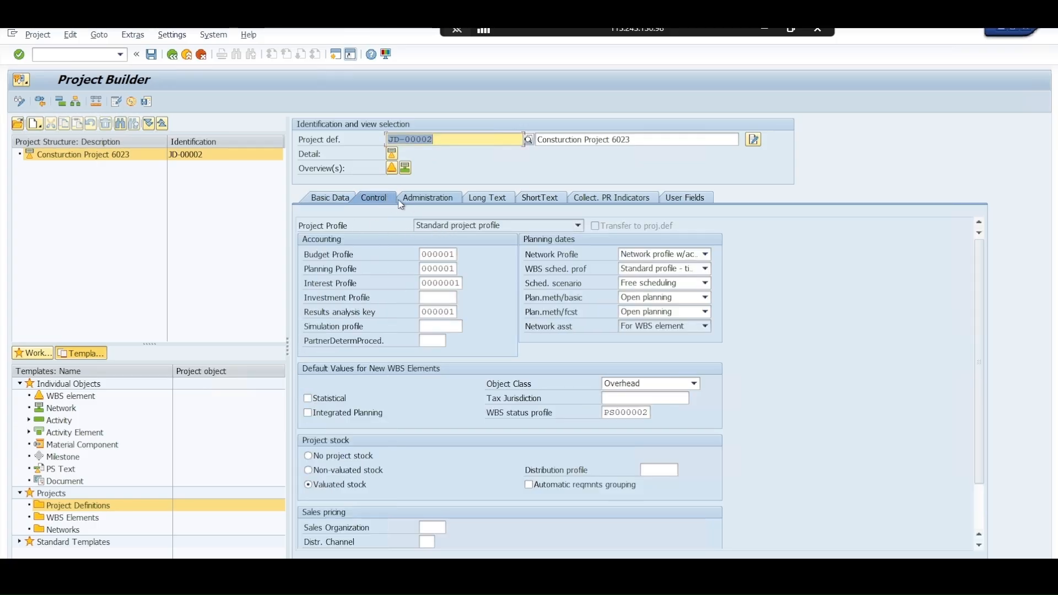
click(330, 193)
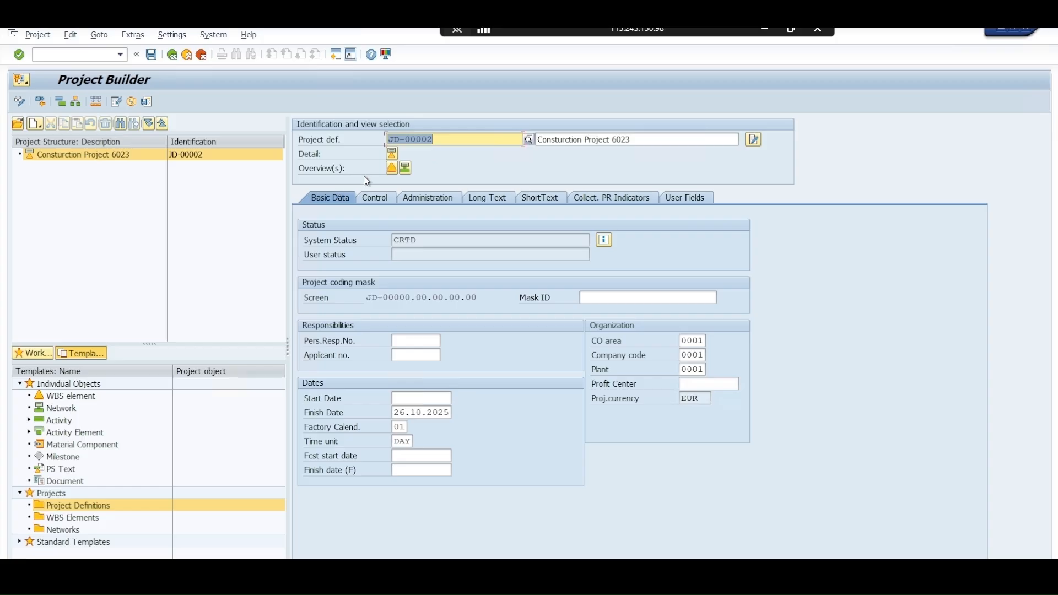
Create a WBS element under project definition JD-00002 and set its ID to JD-00002
click(139, 153)
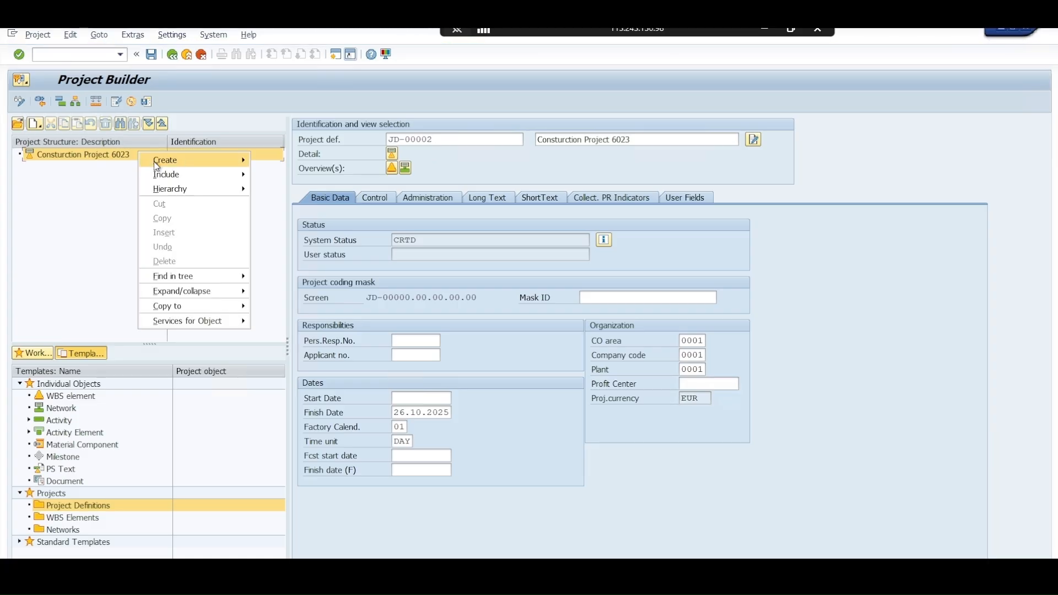
mouse_move(157, 165)
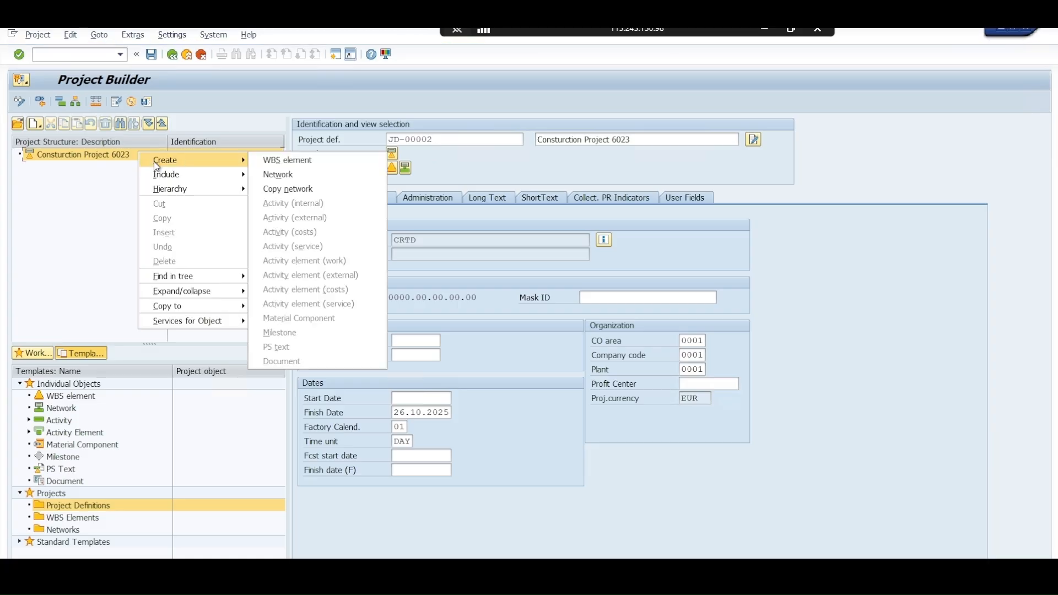
click(277, 161)
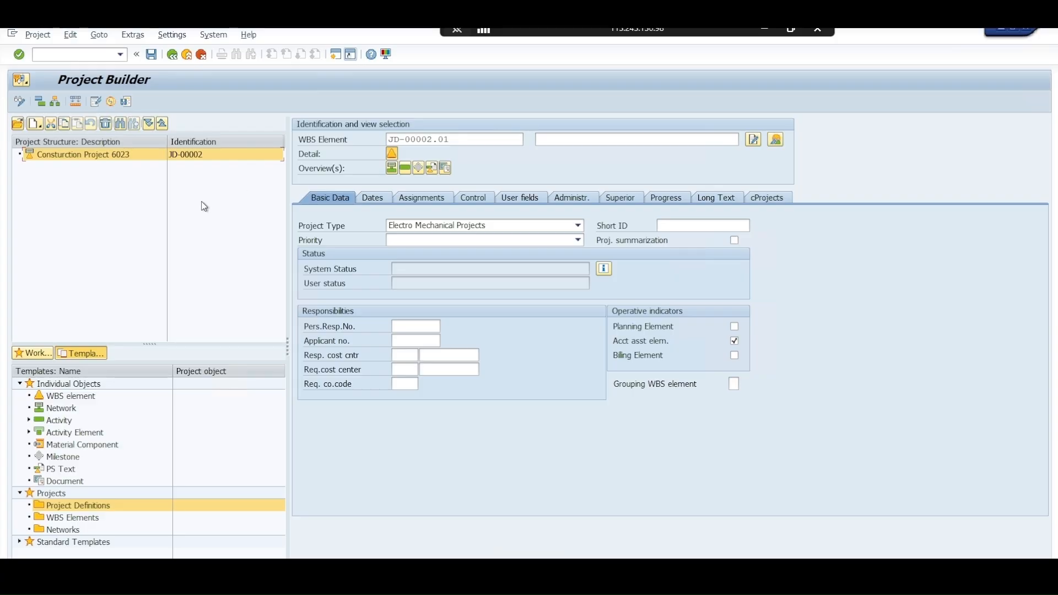
click(565, 142)
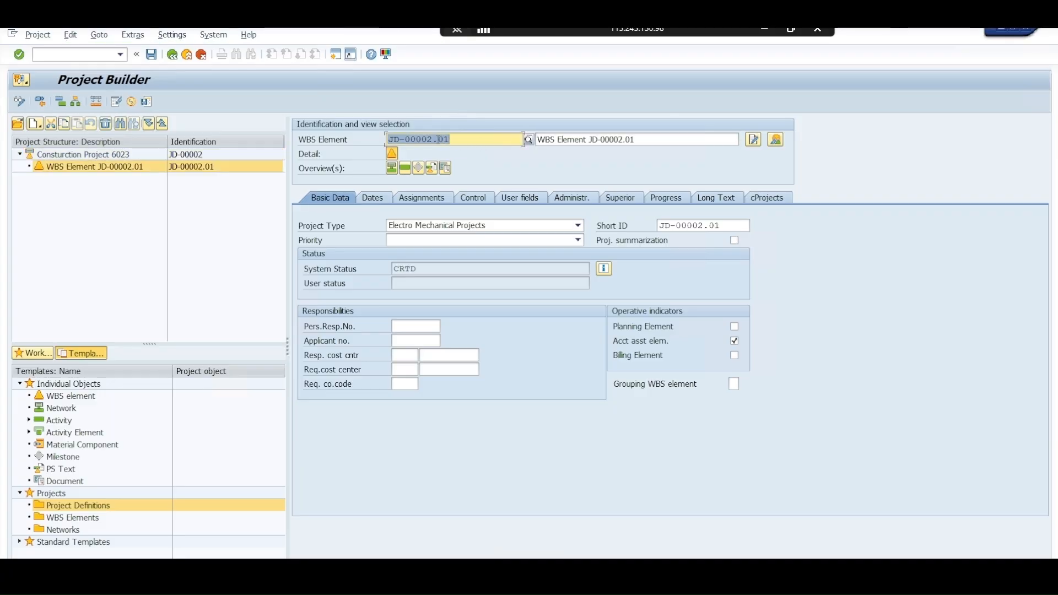
drag(434, 139, 447, 141)
key(Delete)
key(Return)
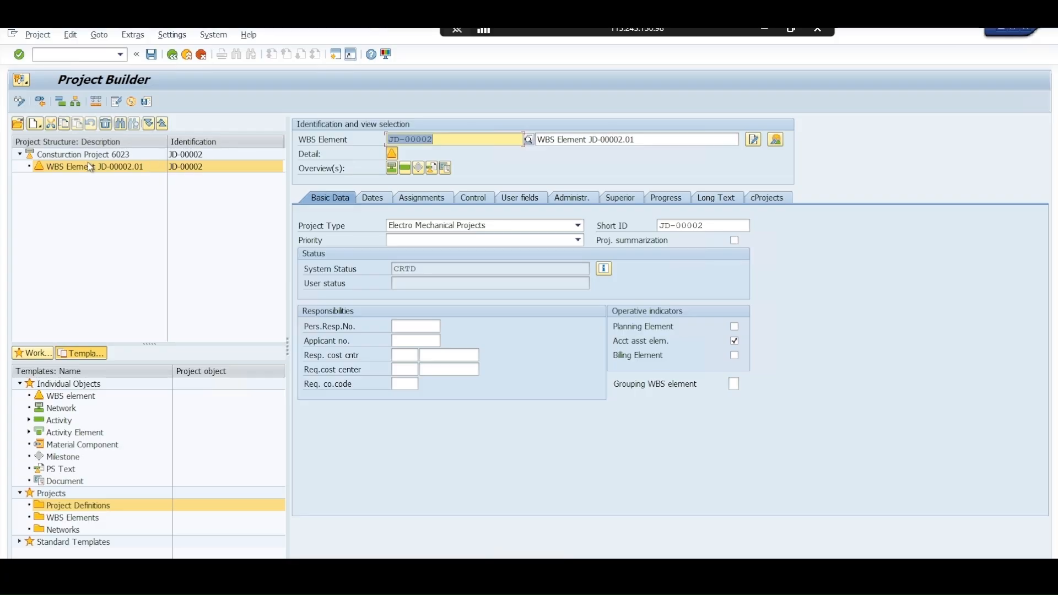
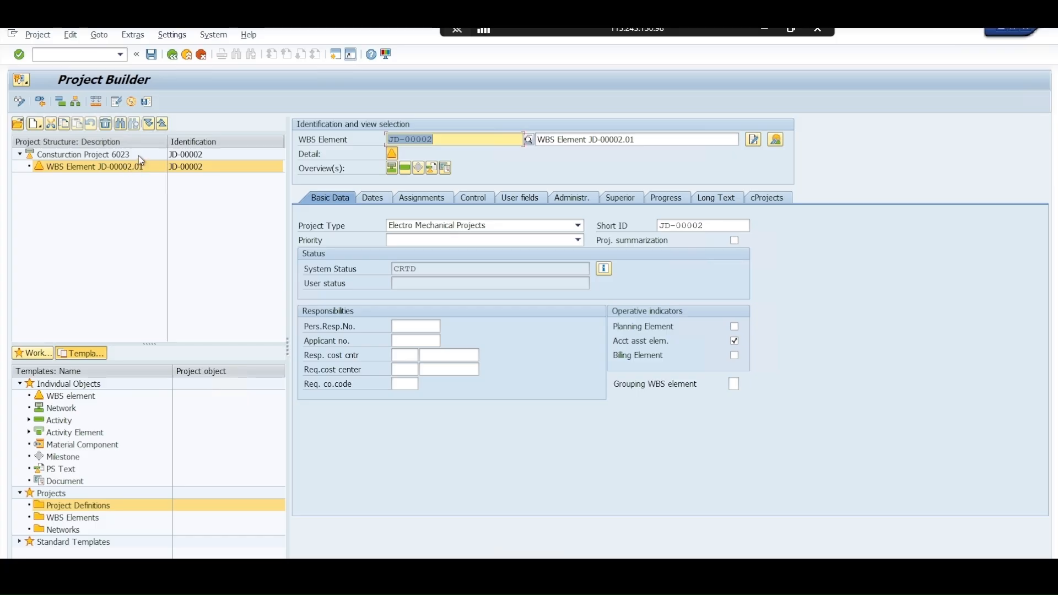
Open the WBS element overview of project definition JD-00002
click(137, 155)
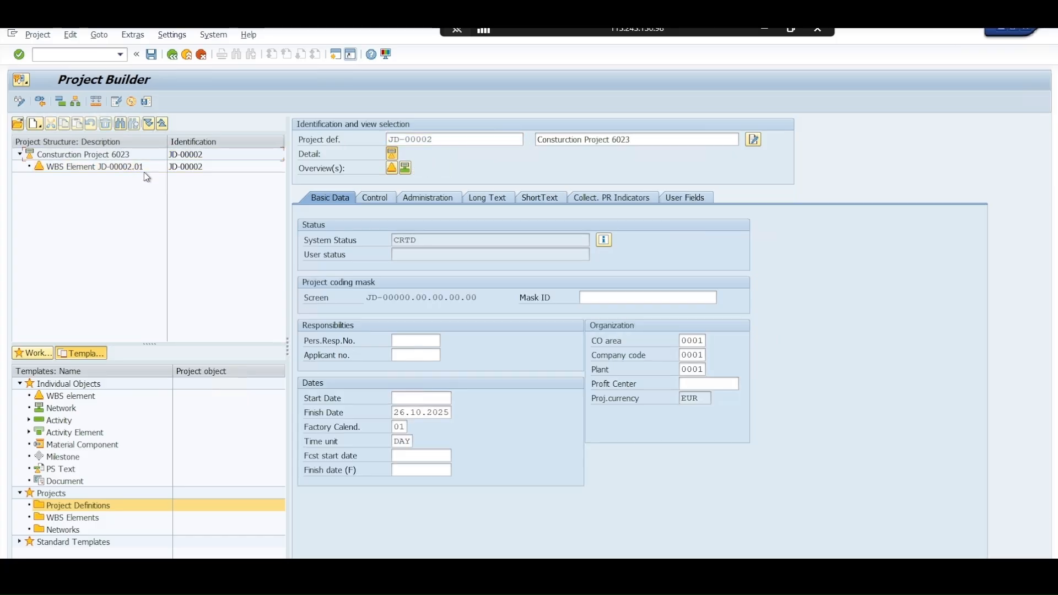
click(144, 172)
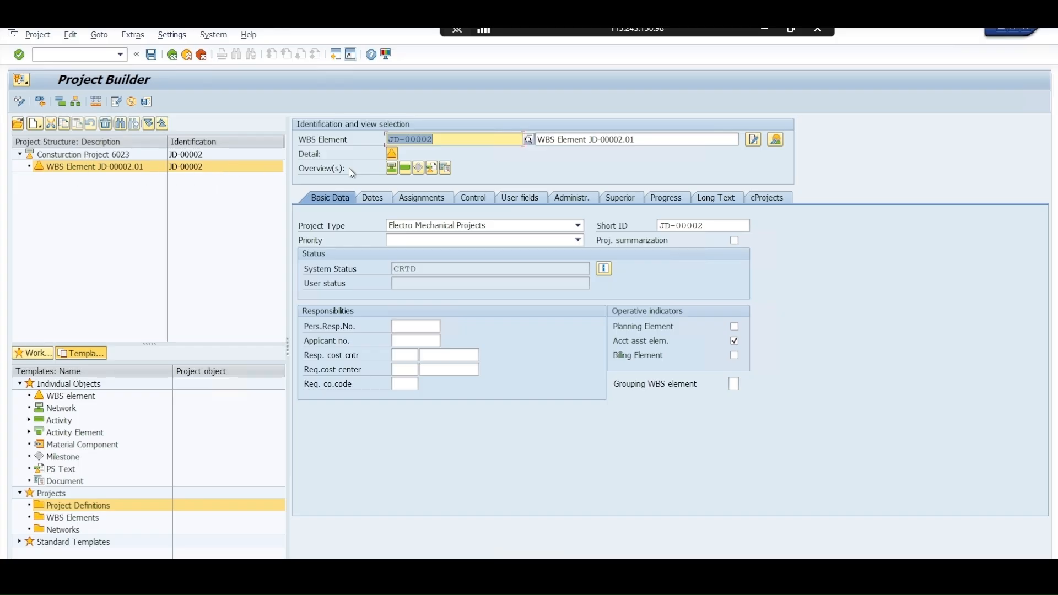
click(243, 155)
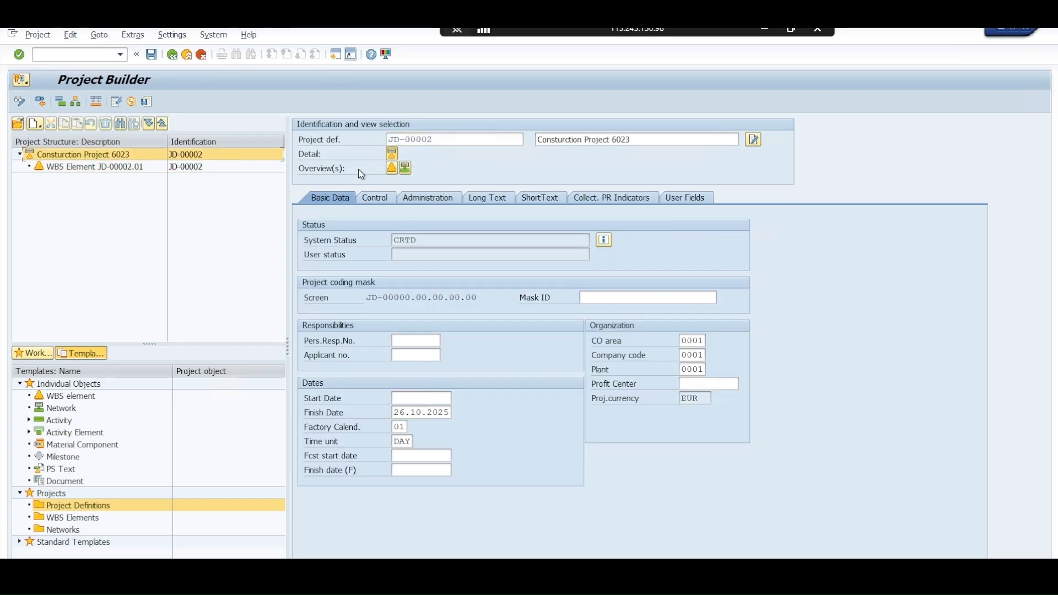
click(396, 173)
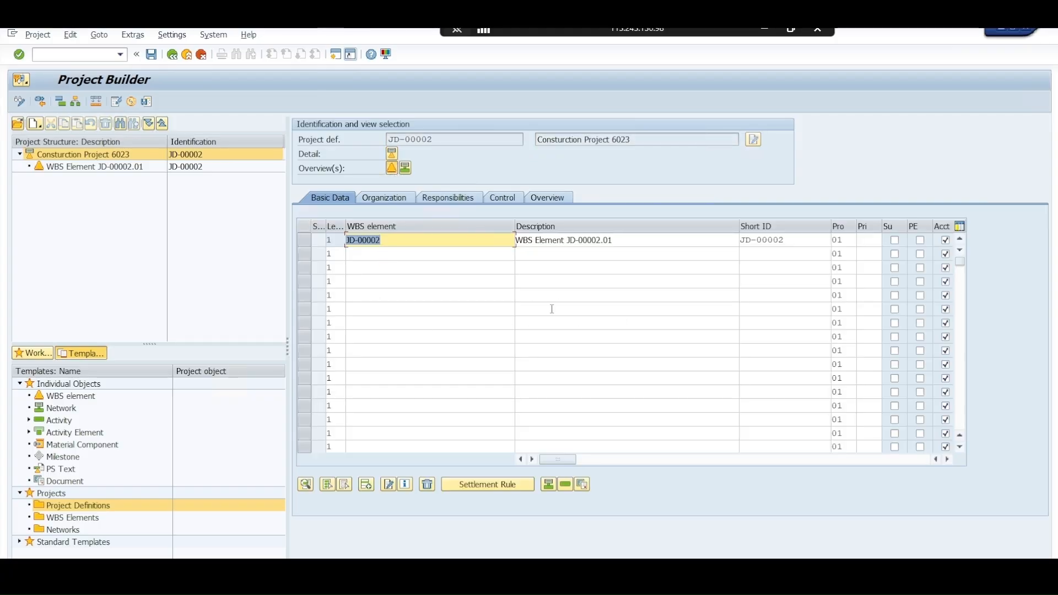
Switch to the EPC Project file workbook in Excel and view the JD-00001 WBS list on Sheet2
key(alt+Tab)
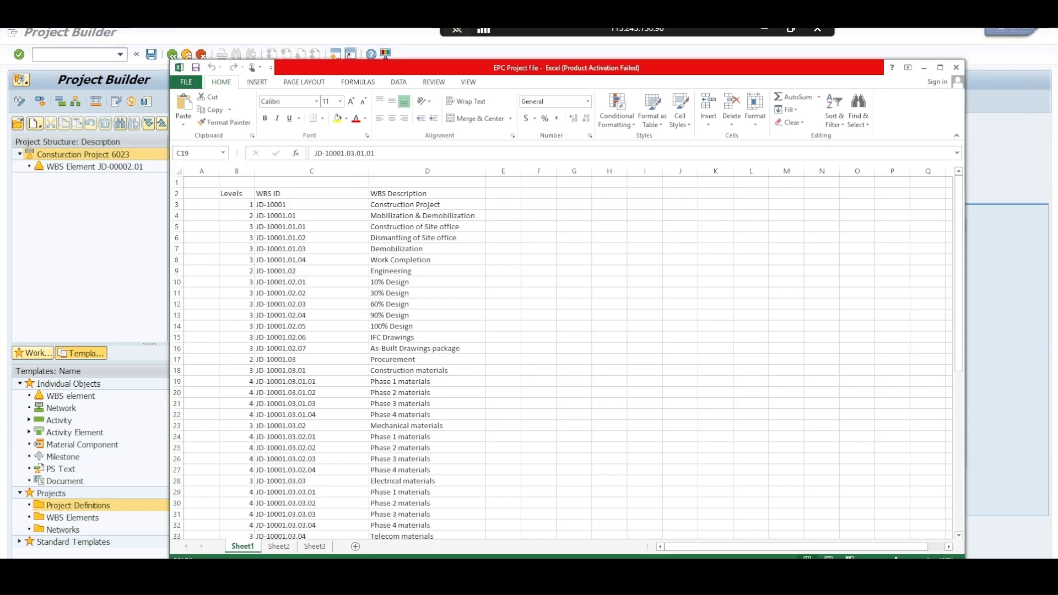
click(297, 403)
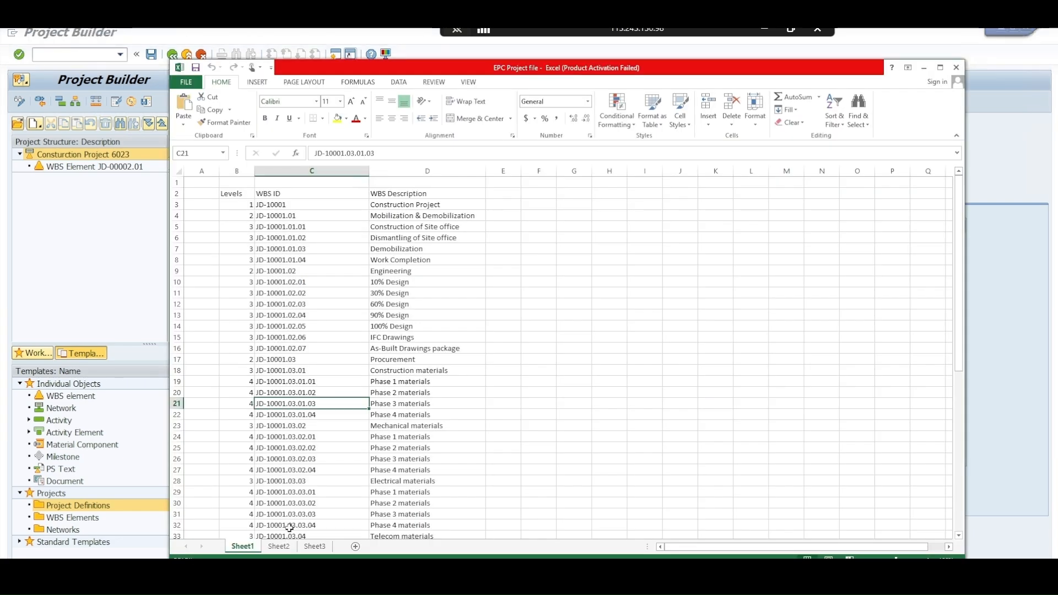
click(278, 547)
click(316, 403)
scroll(315, 403, up, 12)
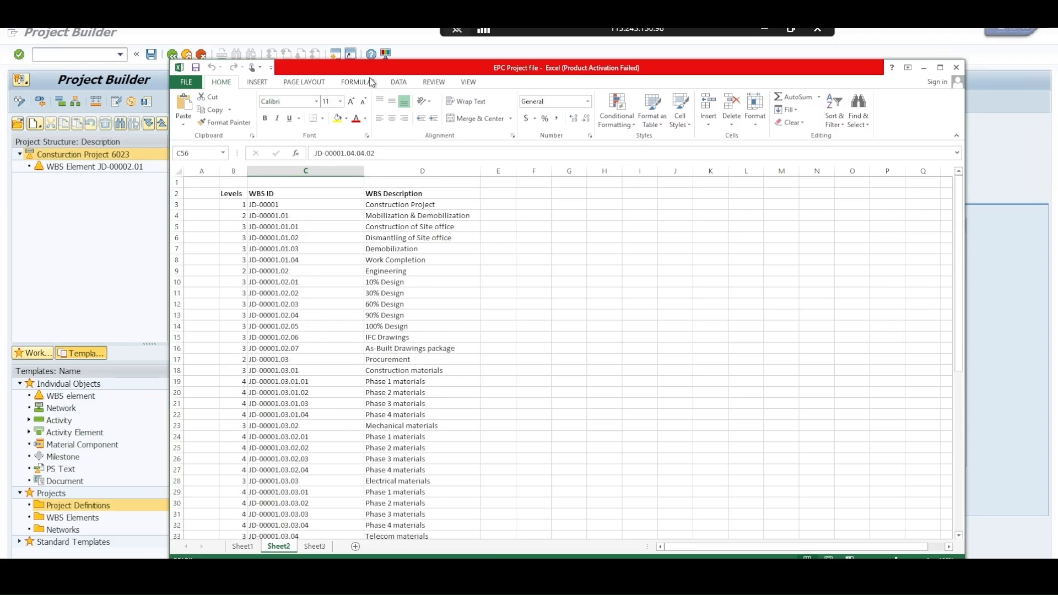
drag(403, 70, 504, 305)
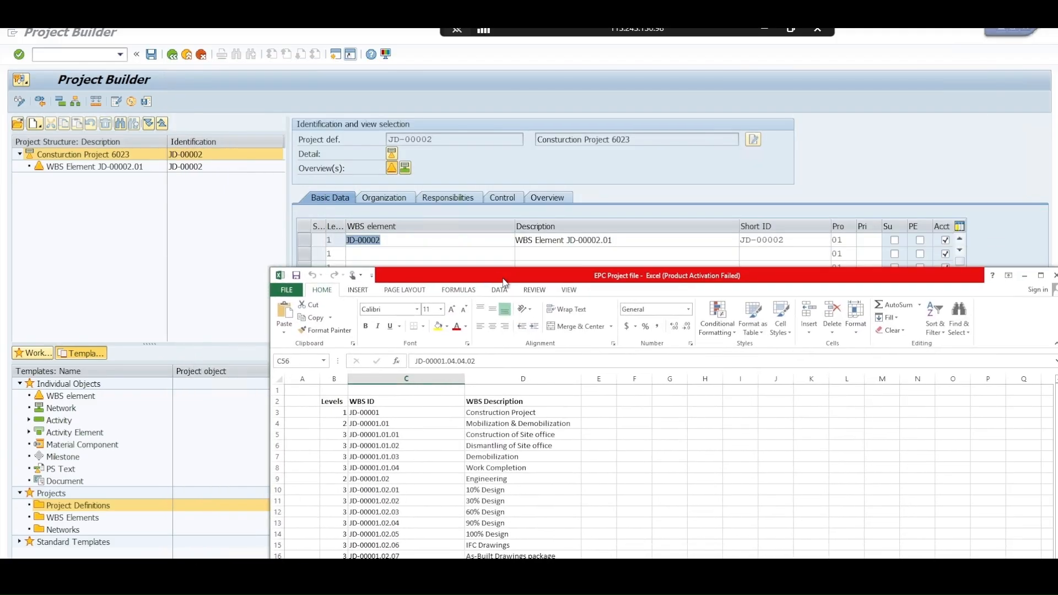
click(405, 414)
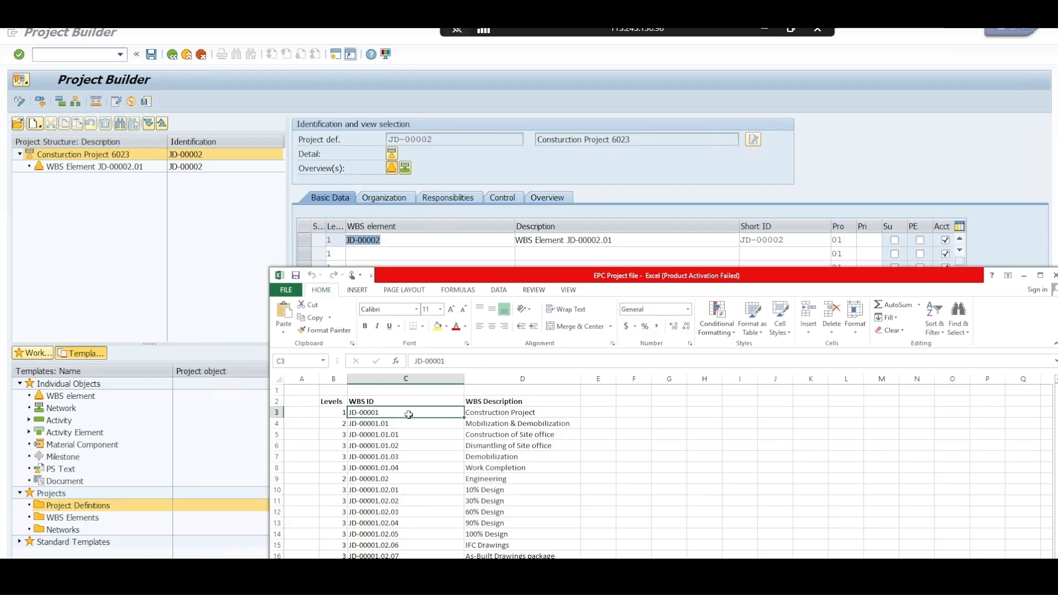
drag(599, 278, 508, 76)
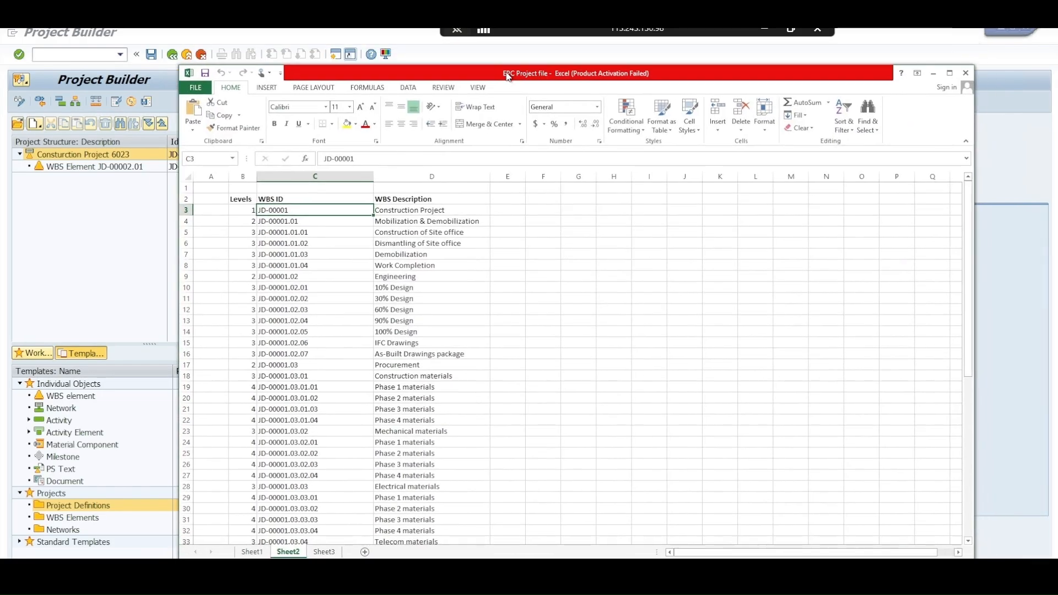
Compare the WBS lists on Sheet2 and Sheet3, finishing on Sheet3
click(329, 226)
click(323, 212)
click(328, 553)
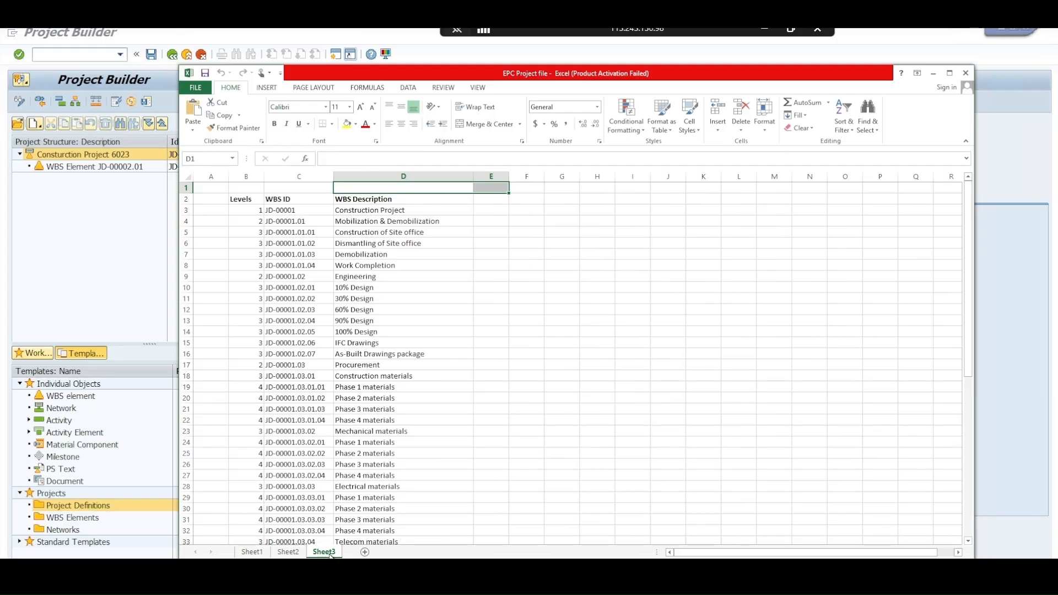
click(288, 552)
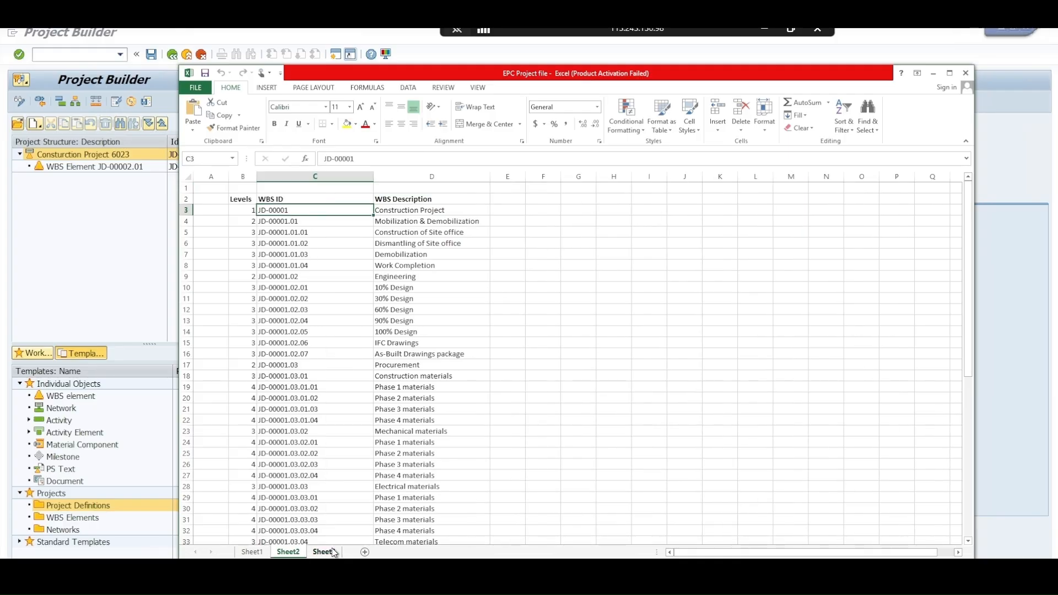
click(331, 553)
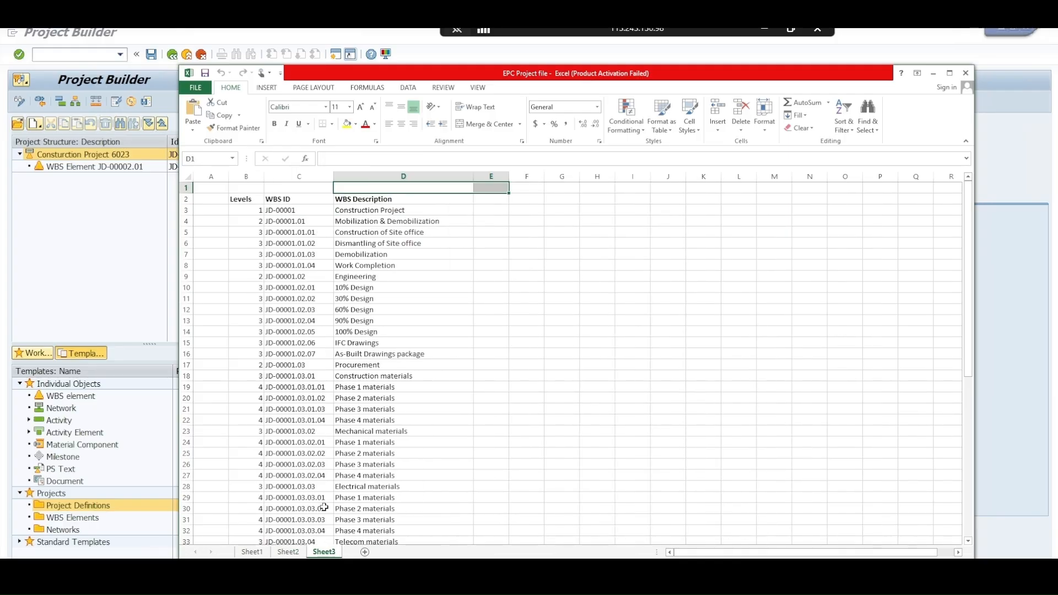
Start a find and replace on Sheet3 with JD-00001 as the text to find
click(295, 210)
key(ctrl+f)
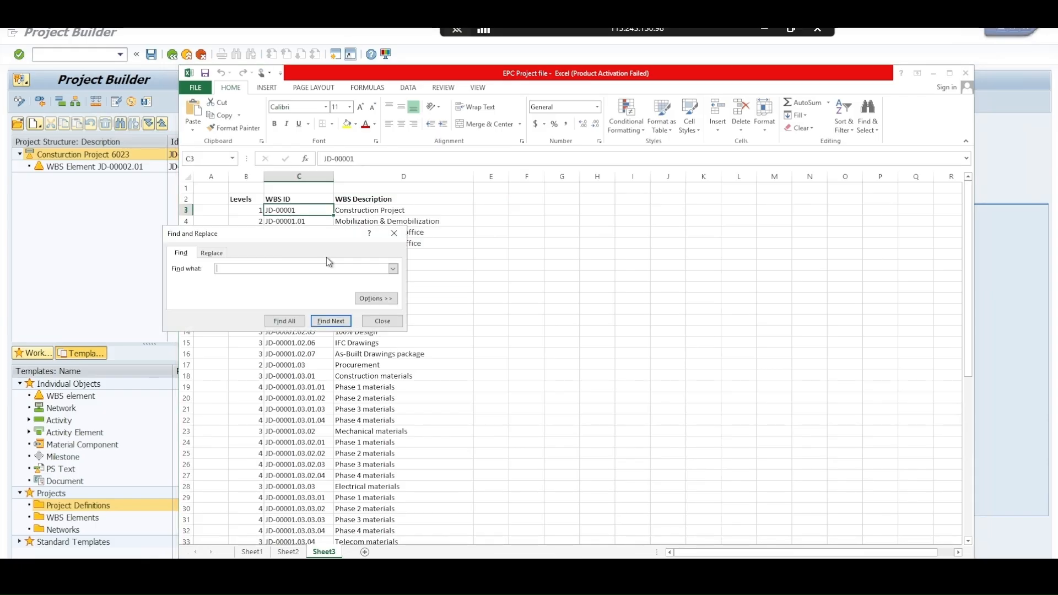
drag(249, 234, 411, 276)
click(379, 298)
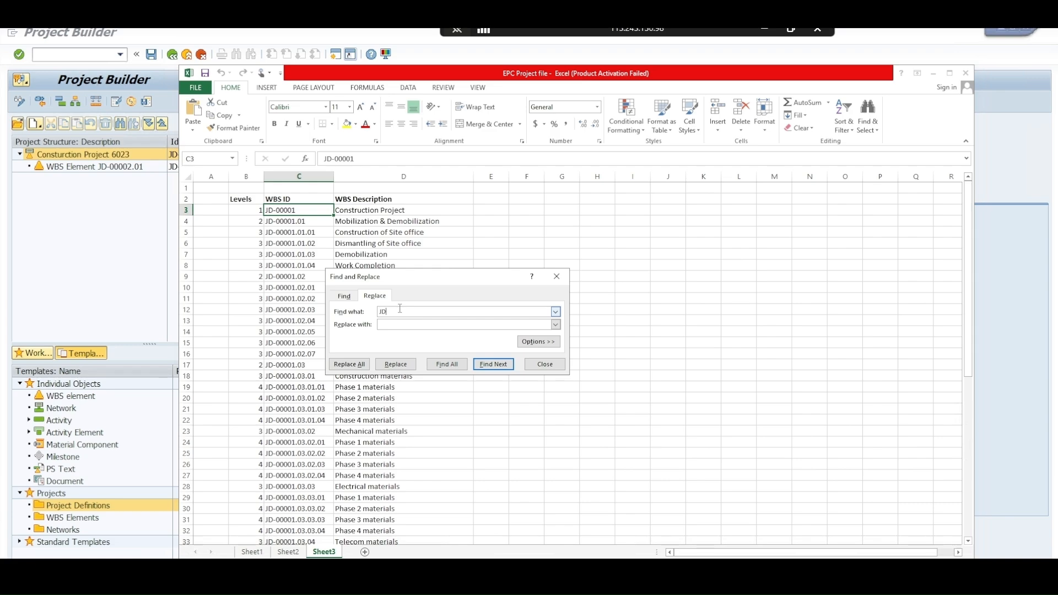
text(JD-0000)
key(shift+Left)
key(shift+Left)
key(shift+Left)
key(shift+Left)
key(shift+Left)
key(Down)
key(Right)
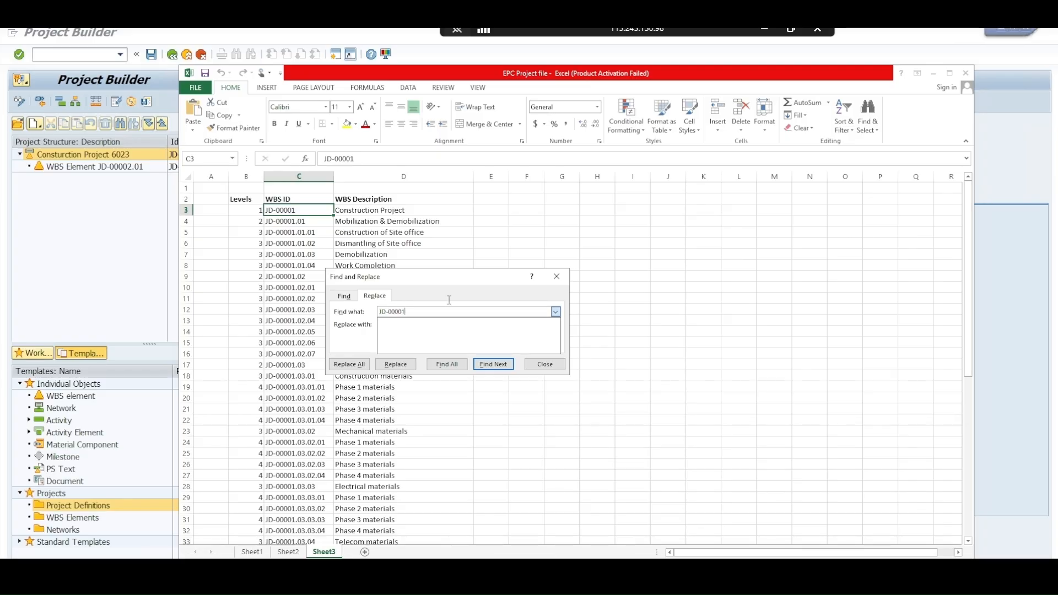
Replace every occurrence of JD-00001 on Sheet3 with JD-00002 and close the find and replace dialog
key(shift+Home)
key(ctrl+c)
drag(365, 313, 353, 318)
click(418, 327)
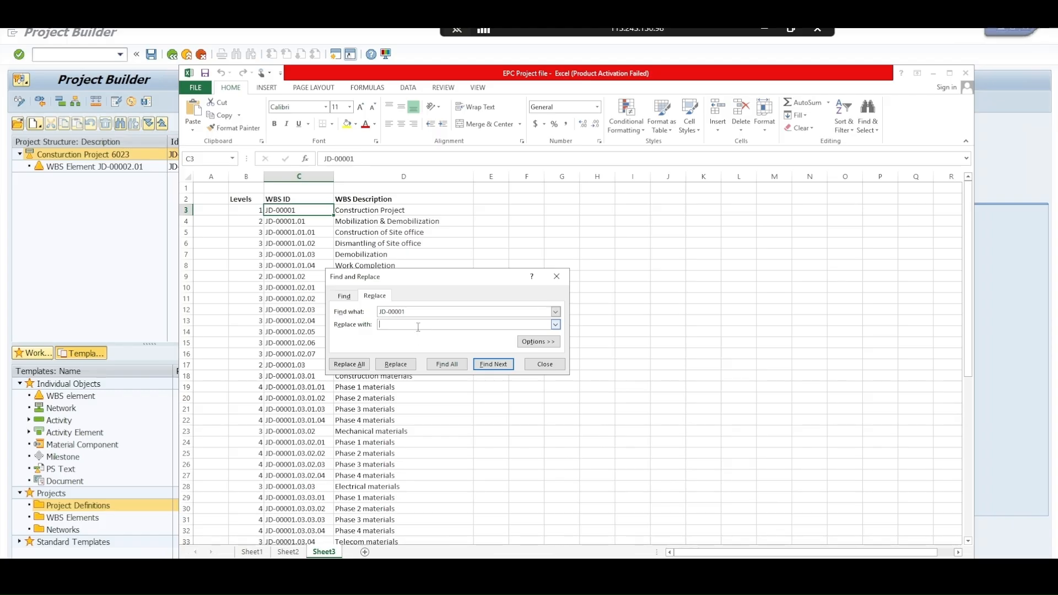
key(ctrl+v)
click(361, 366)
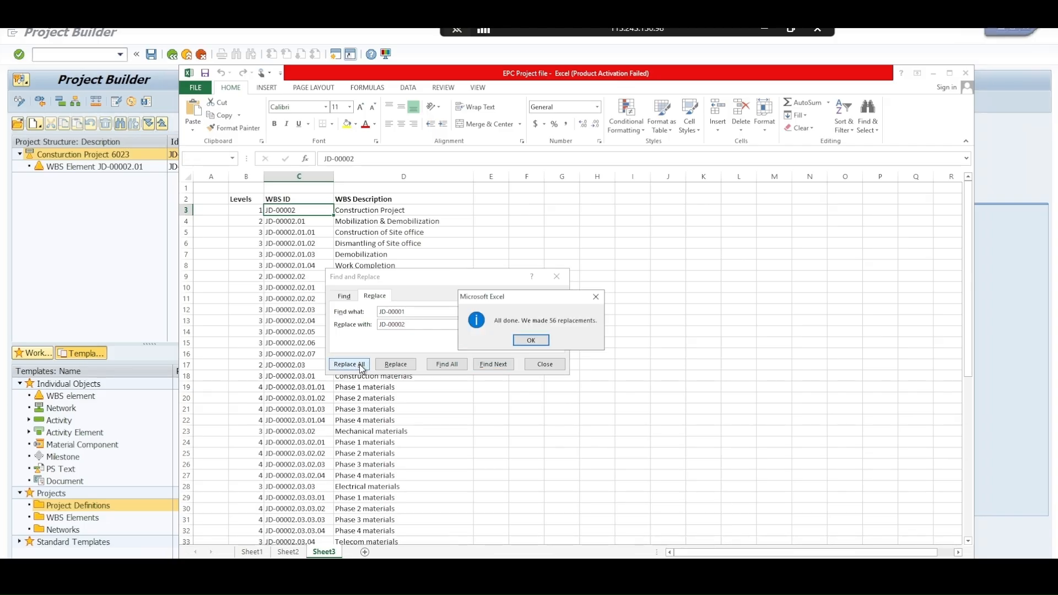
click(531, 341)
click(543, 364)
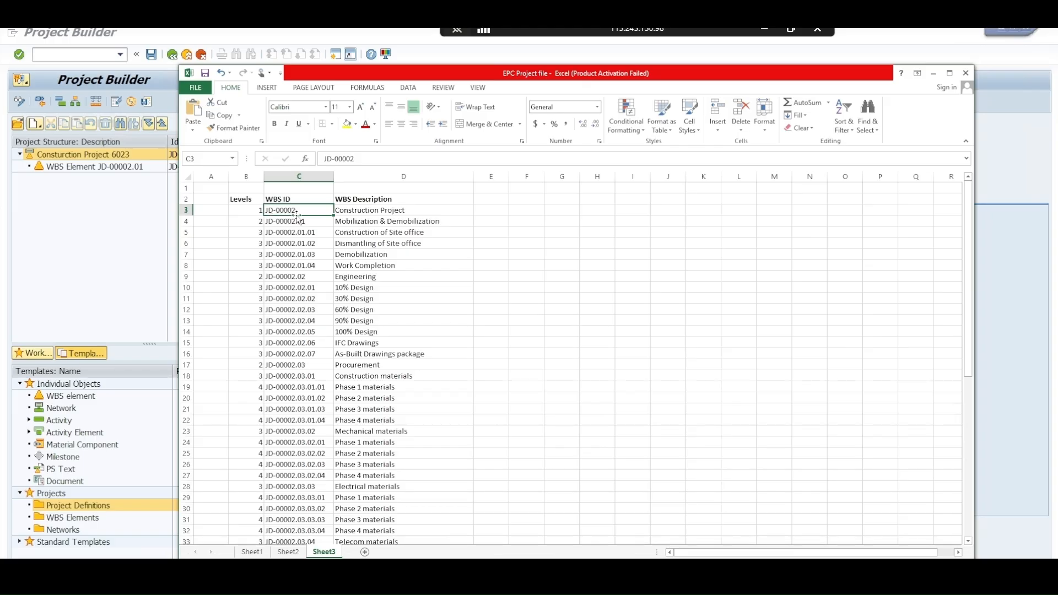
click(291, 265)
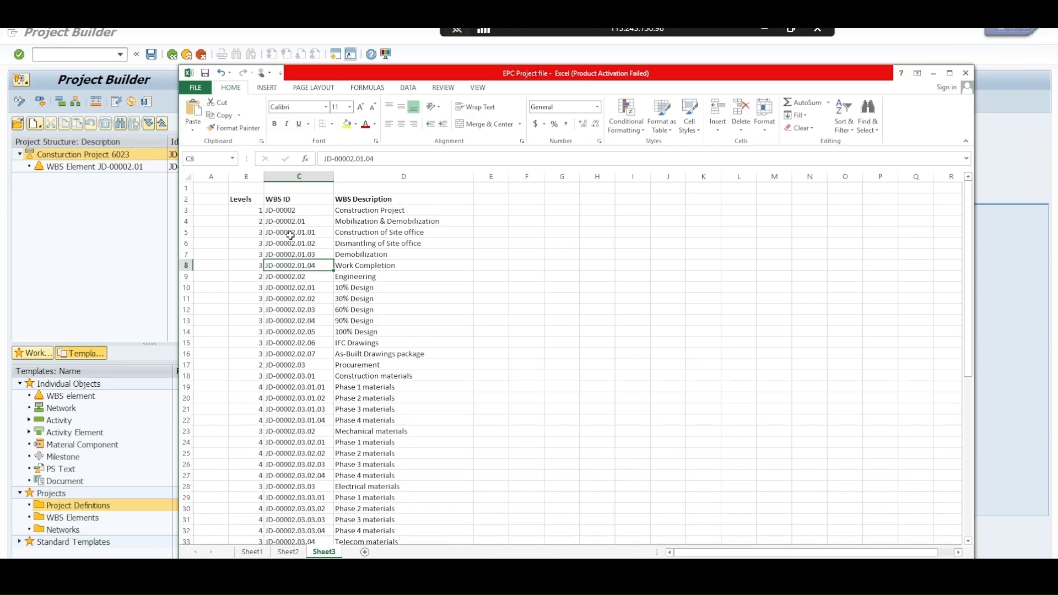
click(284, 212)
drag(259, 210, 367, 357)
key(ctrl+c)
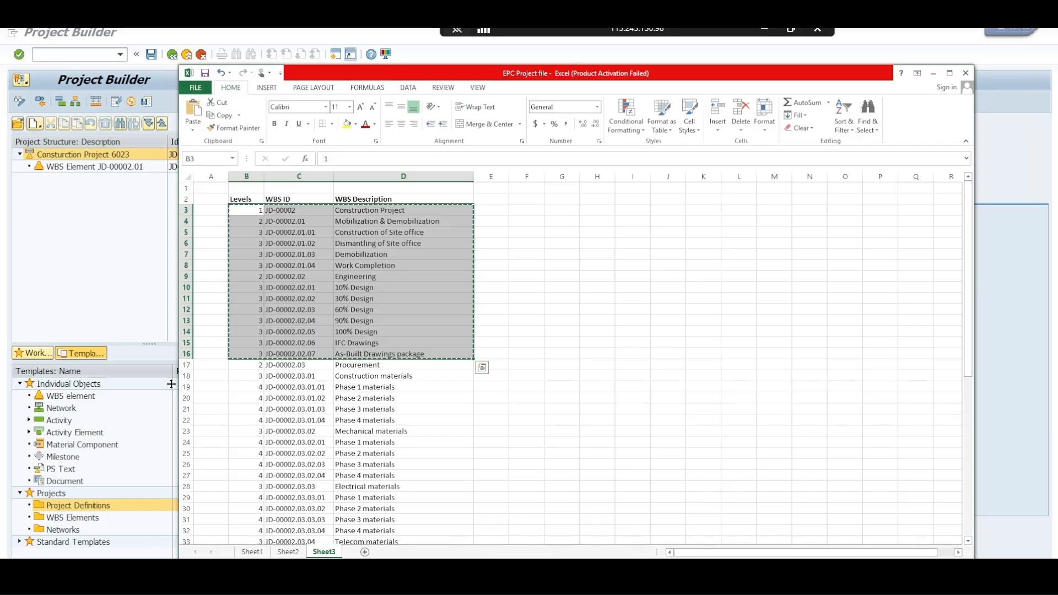
click(134, 310)
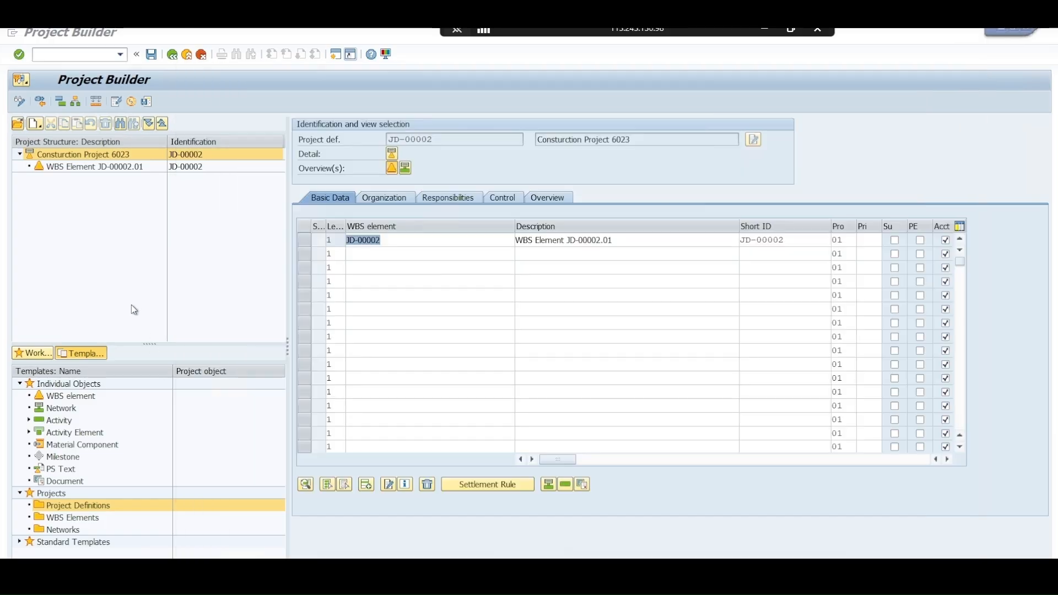
click(329, 241)
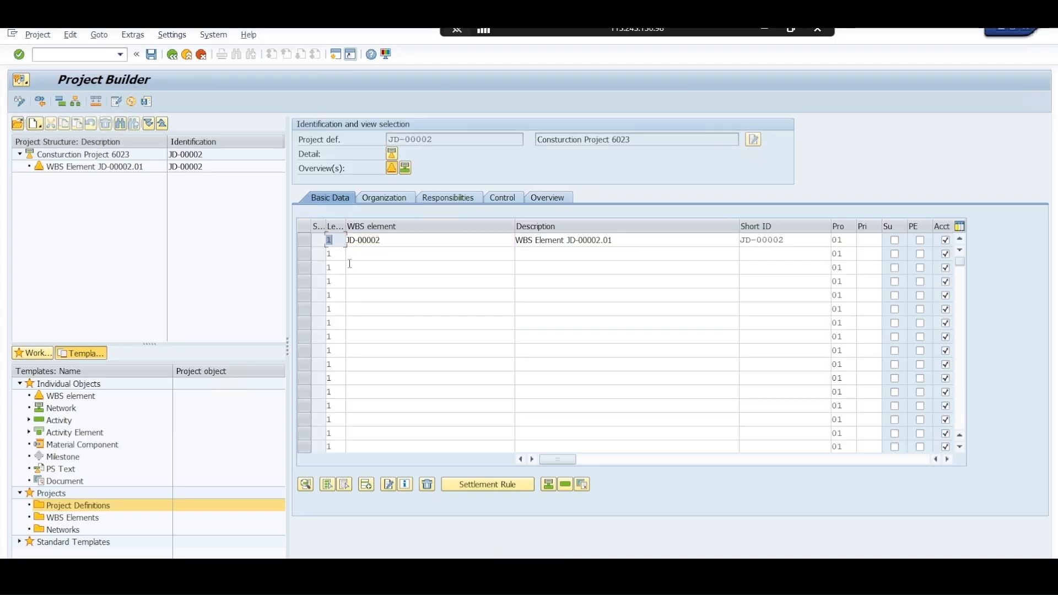
click(342, 253)
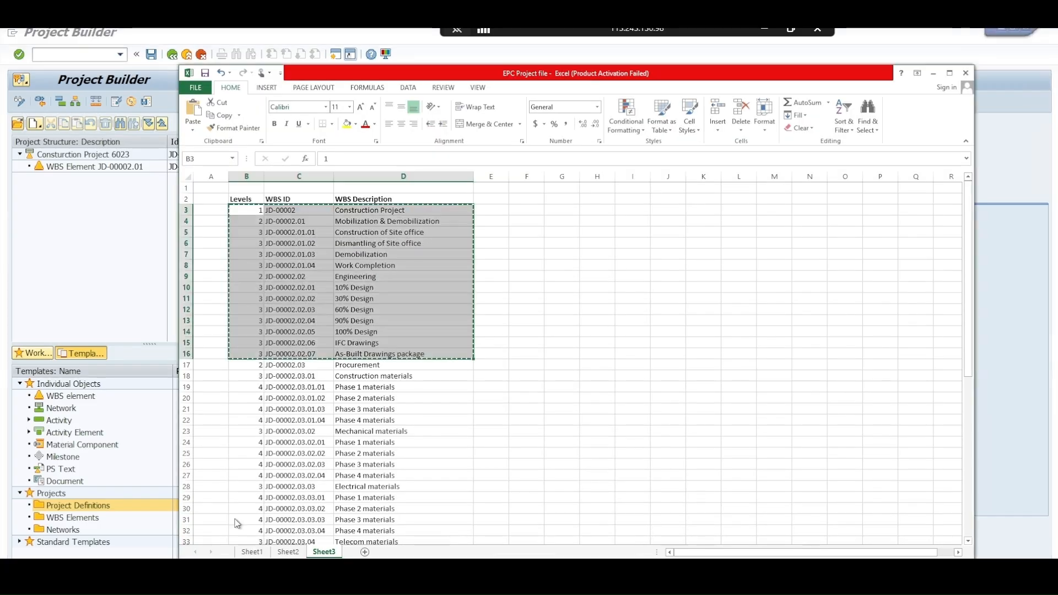
key(alt+Tab)
Copy the levels, WBS IDs and descriptions of rows JD-00002.01 to JD-00002.02.07 on Sheet3
click(257, 375)
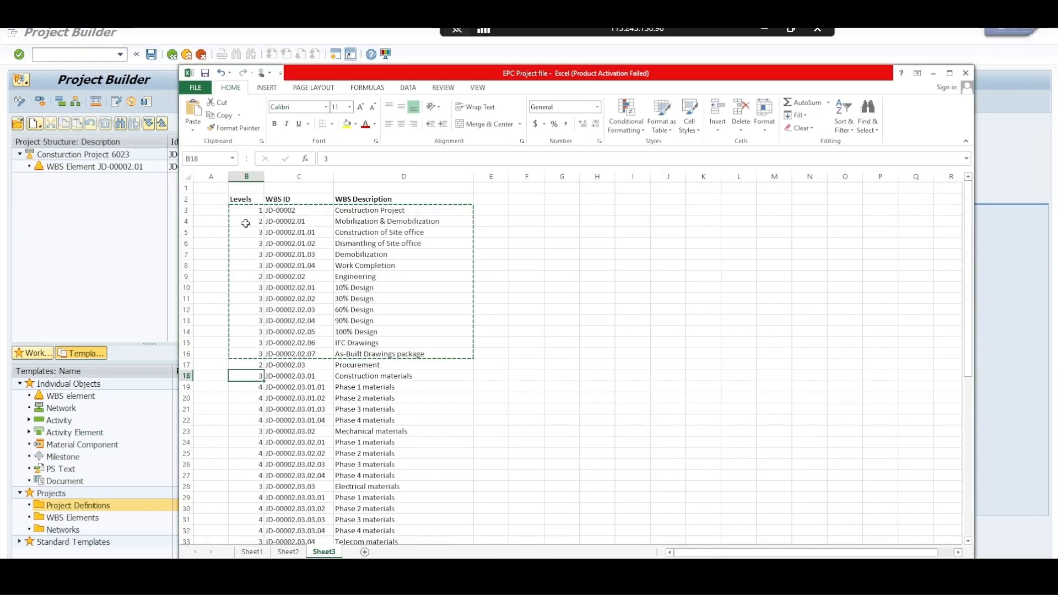
drag(246, 221, 377, 353)
key(ctrl+c)
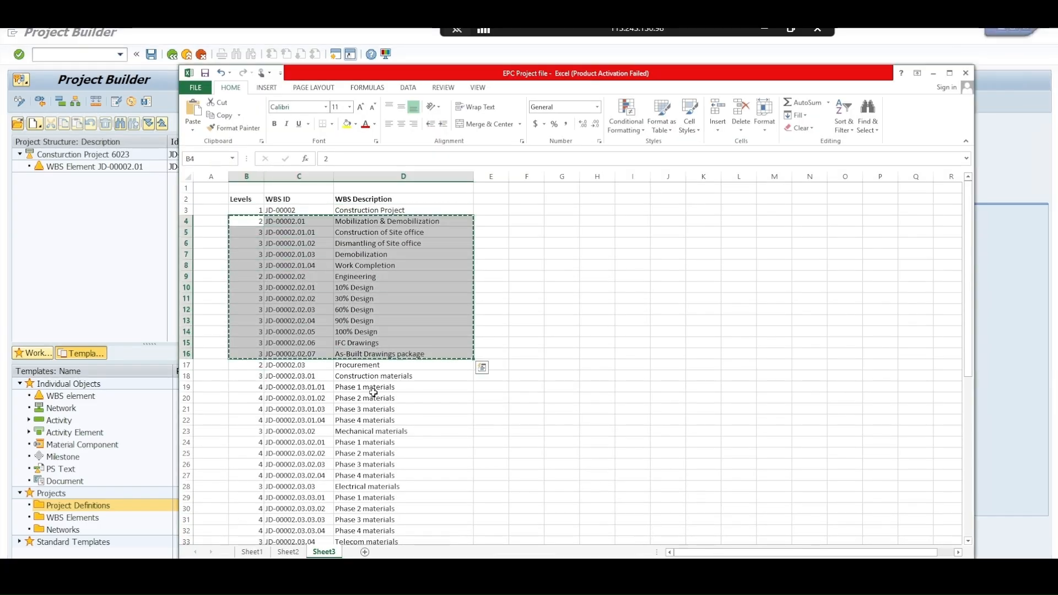
Switch to Project Builder and paste the copied WBS rows below the level 1 element JD-00002, then confirm the entries
click(140, 290)
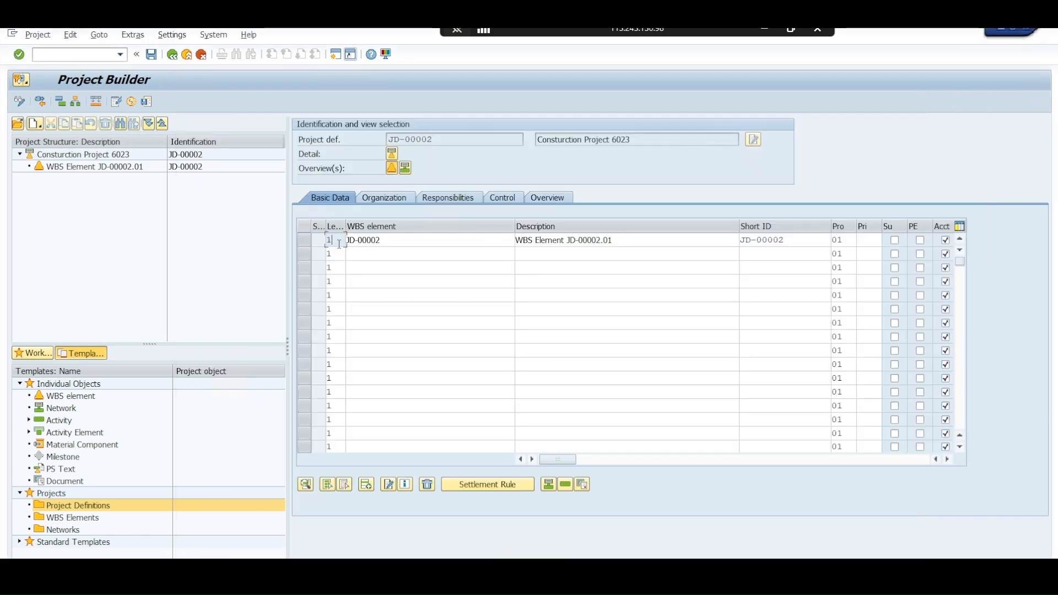
key(Tab)
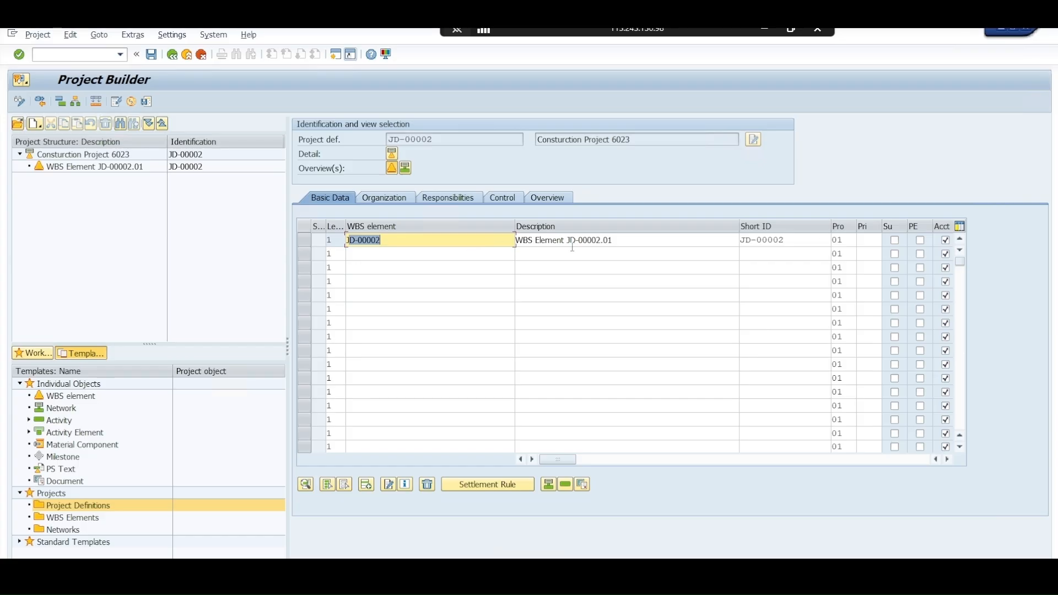
click(604, 256)
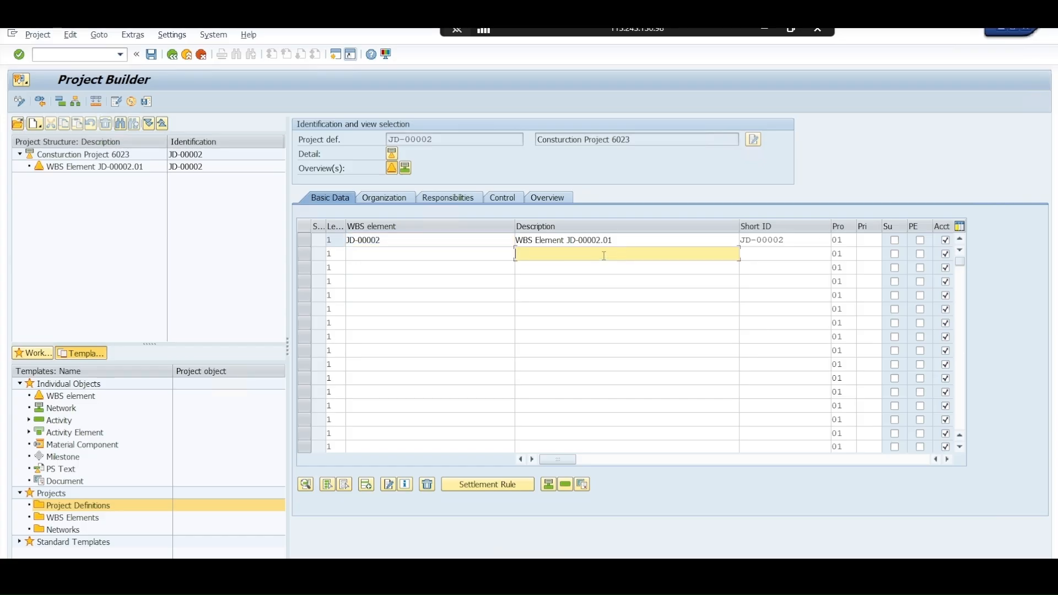
double_click(329, 255)
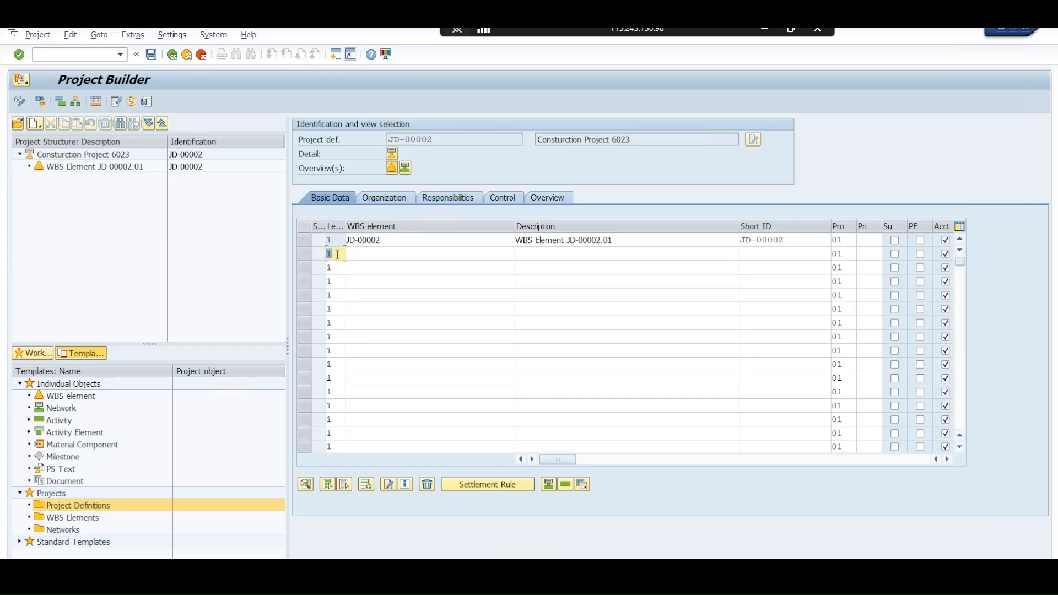
key(ctrl+v)
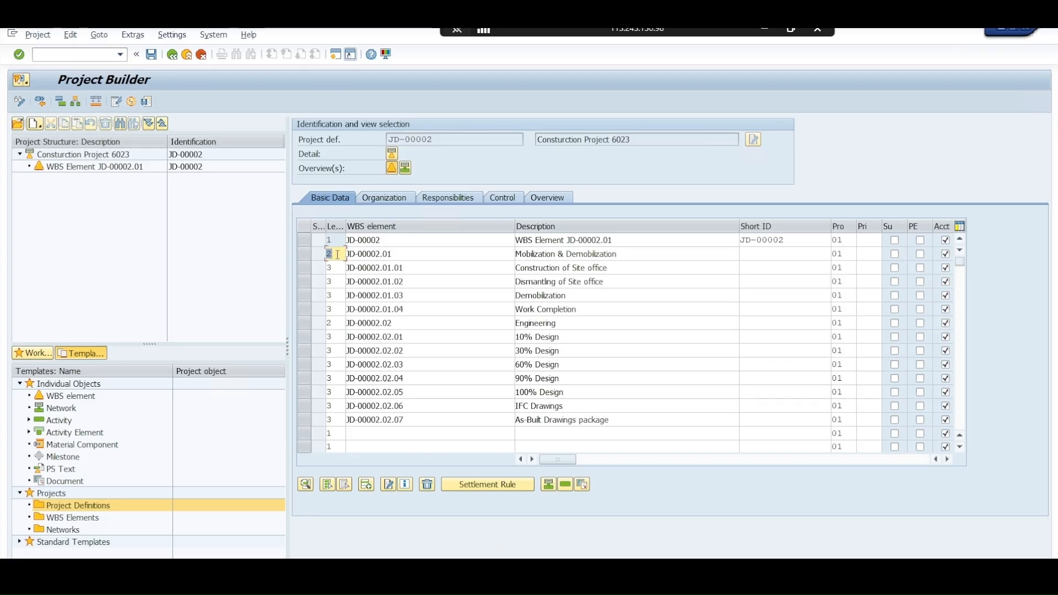
key(Return)
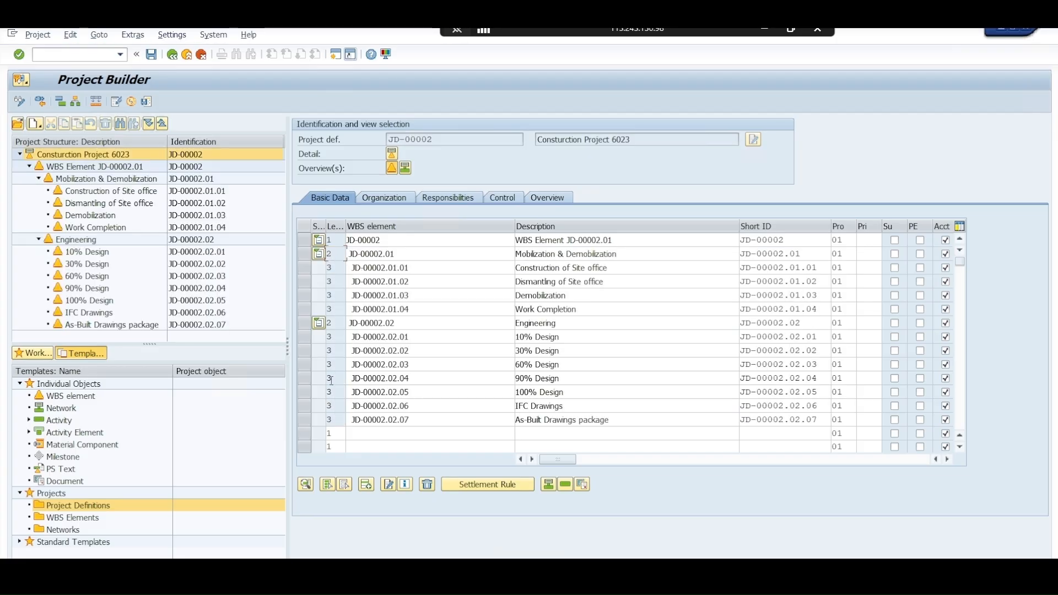
Switch to the Excel file and copy the levels, WBS IDs and descriptions of rows JD-00002.03 to JD-00002.03.03.04
scroll(388, 370, down, 4)
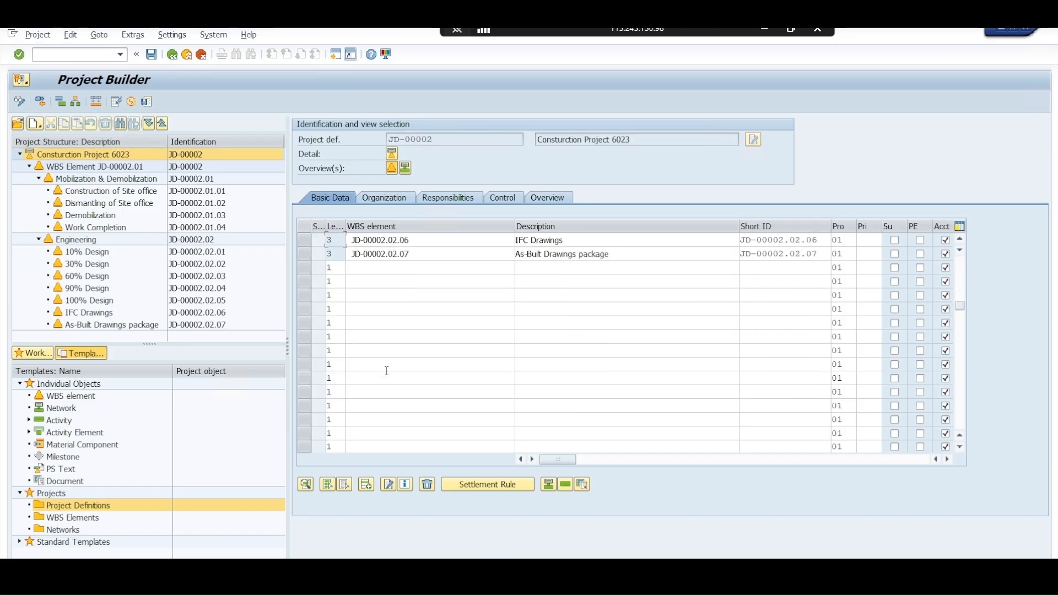
key(alt+Tab)
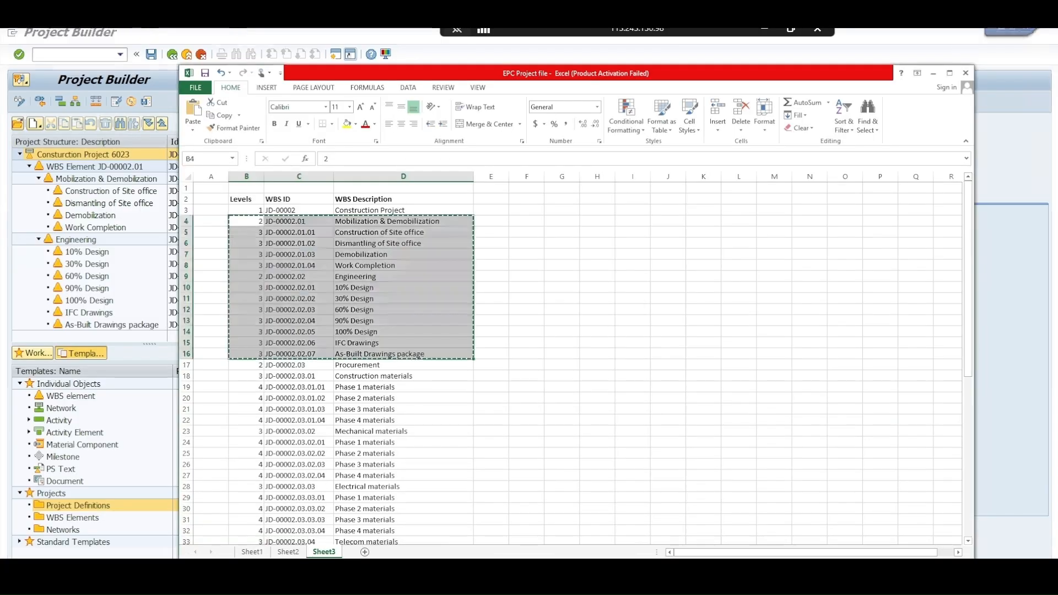
click(261, 366)
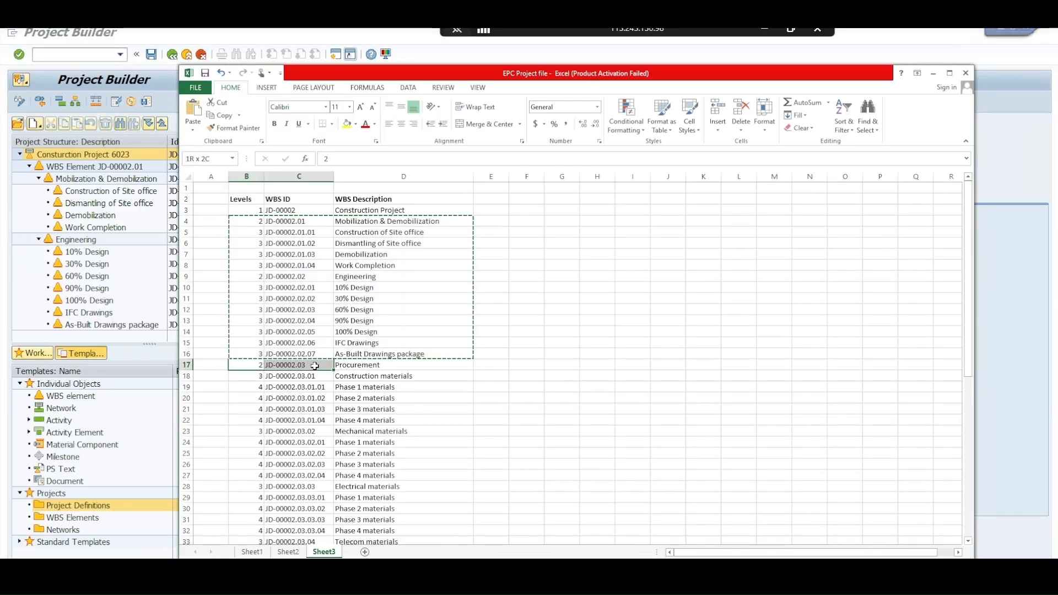
drag(261, 366, 346, 417)
key(ctrl+c)
Switch back to Project Builder, paste the copied WBS rows directly below JD-00002.02.07 and confirm the entries
click(210, 571)
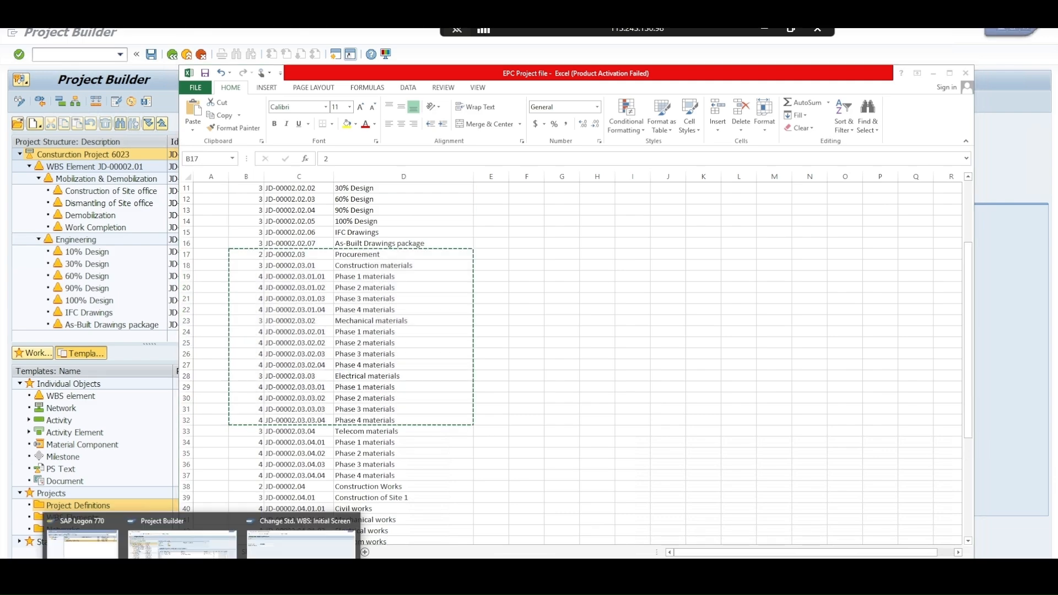
click(212, 542)
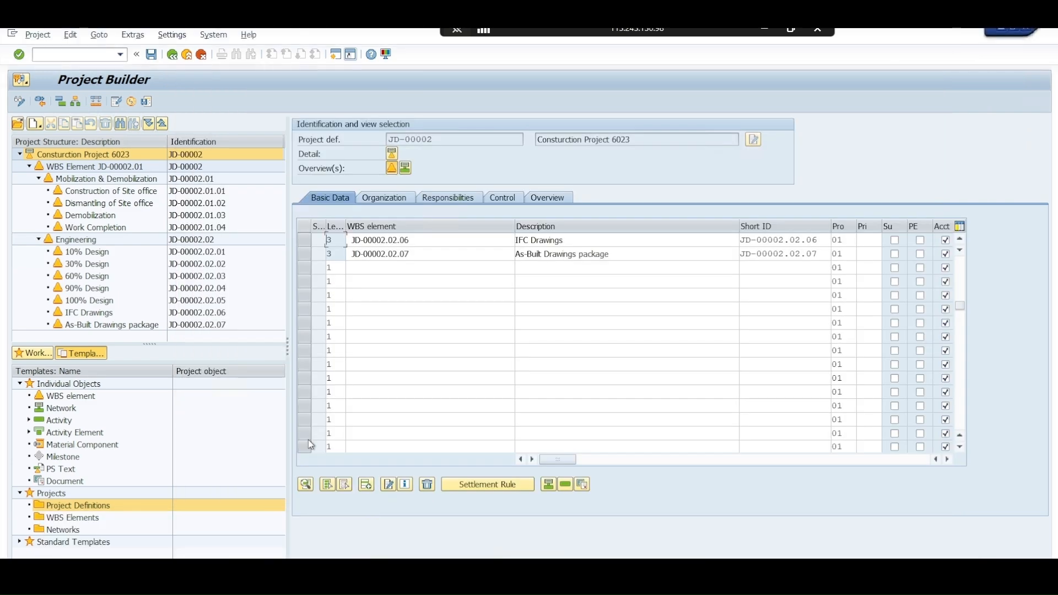
click(330, 267)
key(ctrl+v)
text(2)
key(Return)
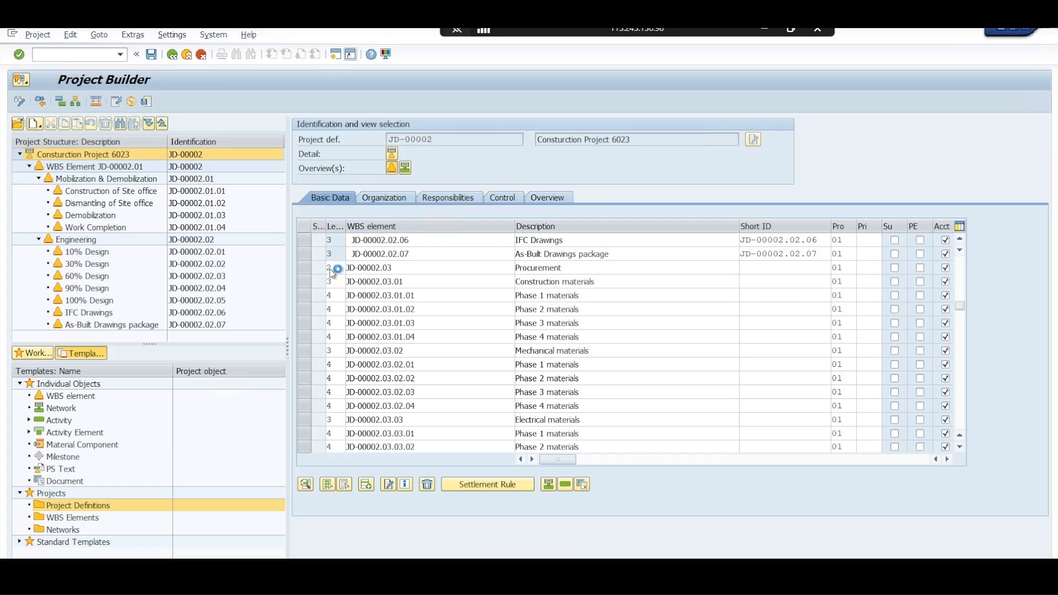
Switch to the Excel file and copy the levels, WBS IDs and descriptions of rows JD-00002.03.04 to JD-00002.04.02.04
key(alt+Tab)
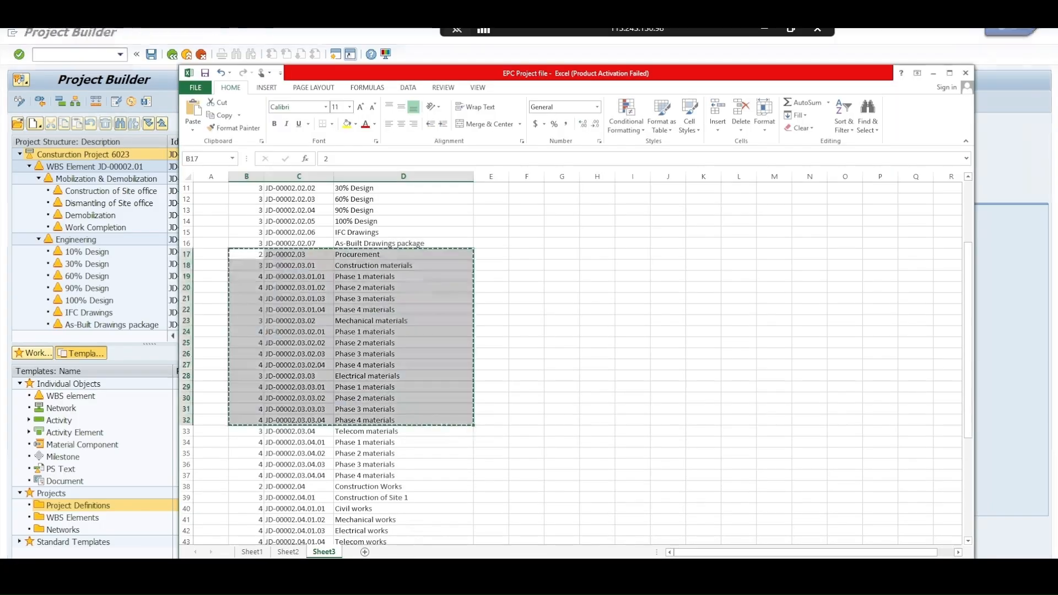
click(253, 435)
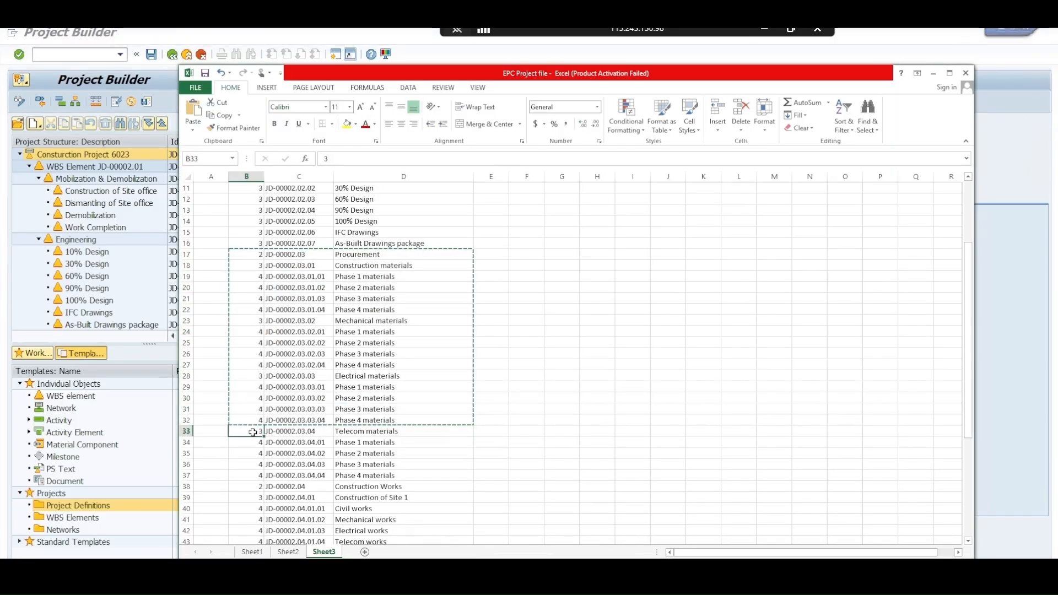
drag(253, 433, 351, 494)
key(ctrl+c)
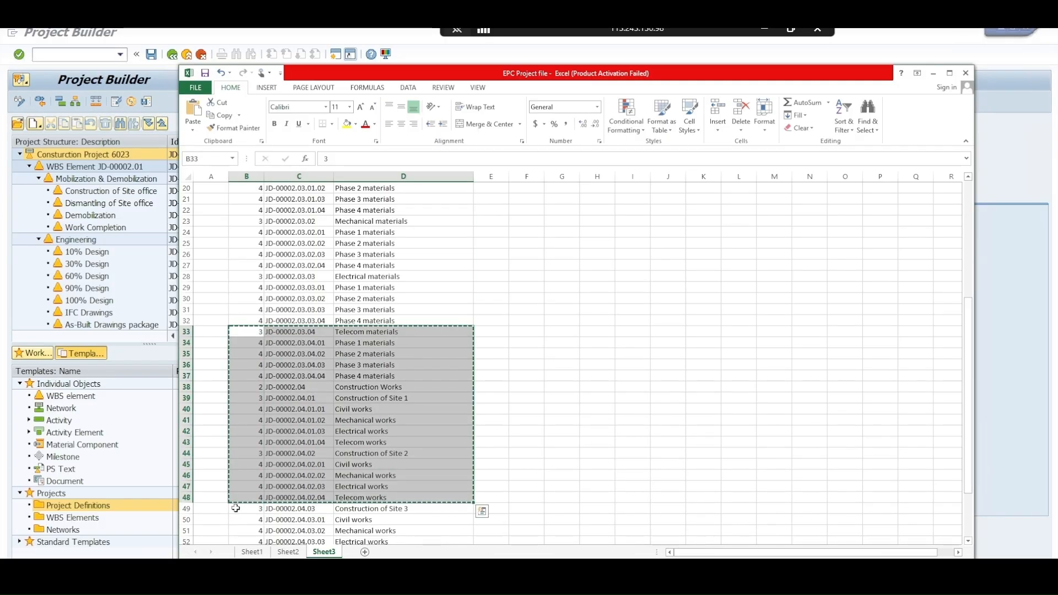
Return to Project Builder, paste the copied WBS rows in the first empty row below JD-00002.03.03.02 and confirm them
click(151, 454)
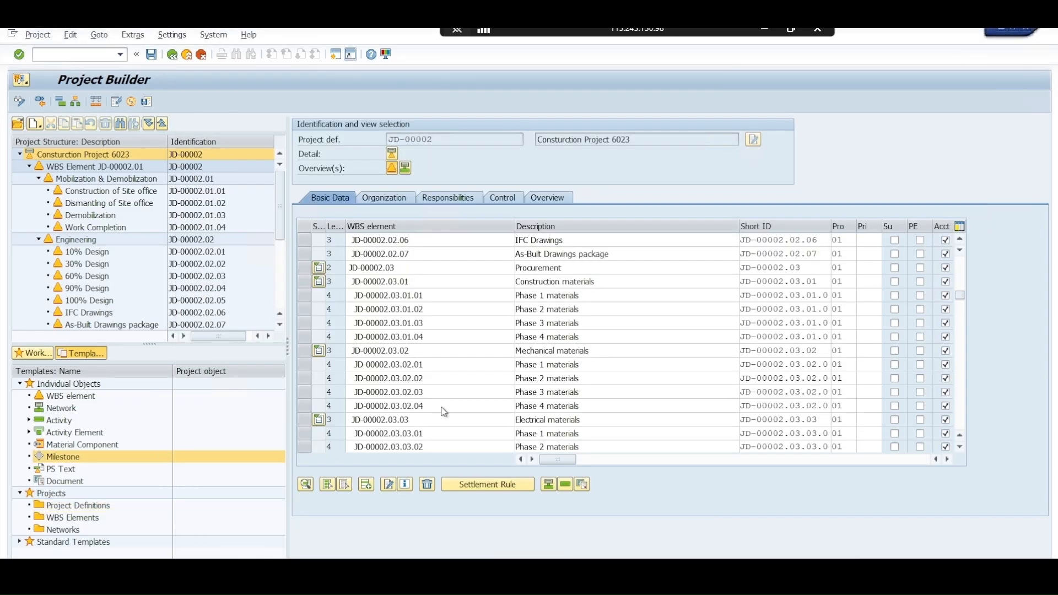
scroll(484, 382, down, 3)
scroll(399, 385, down, 1)
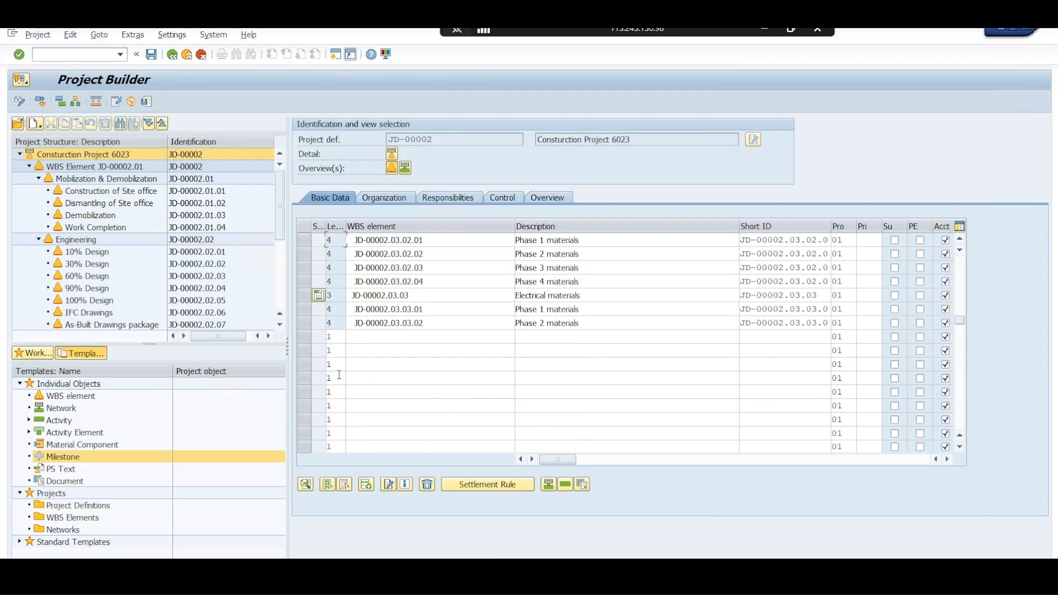
click(331, 337)
key(ctrl+v)
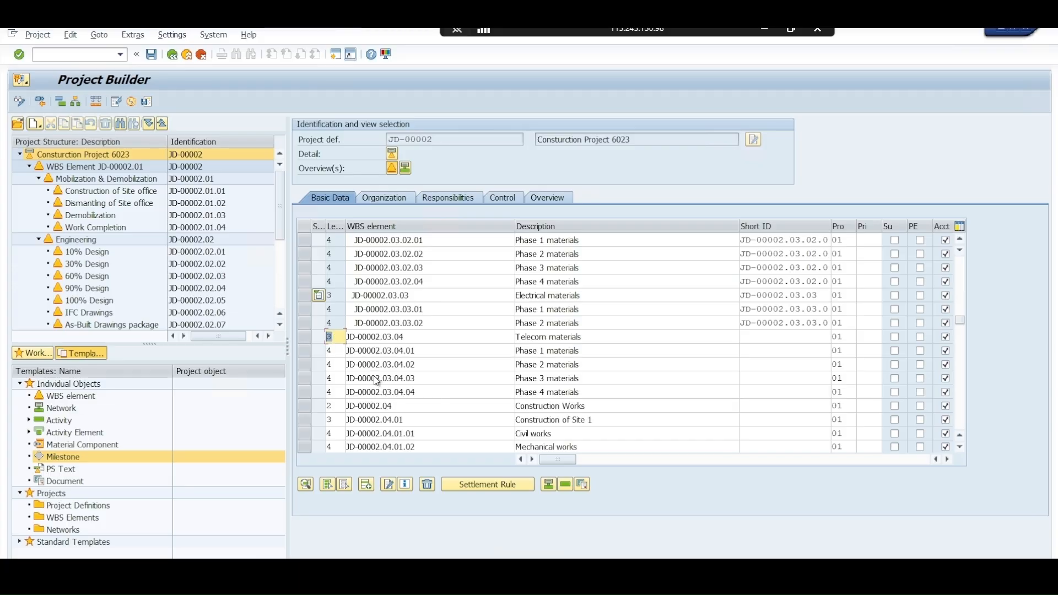
key(Return)
Switch to the Excel file and copy the levels, WBS IDs and descriptions of rows JD-00002.04.03 to JD-00002.04.04.04
key(alt+Tab)
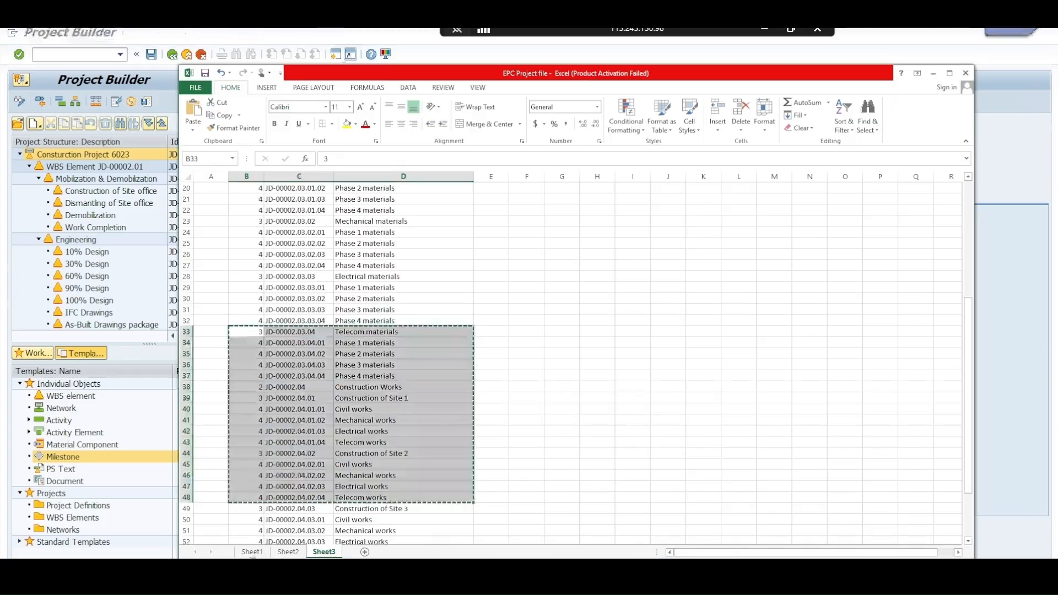
scroll(261, 377, down, 4)
drag(261, 376, 441, 475)
key(ctrl+c)
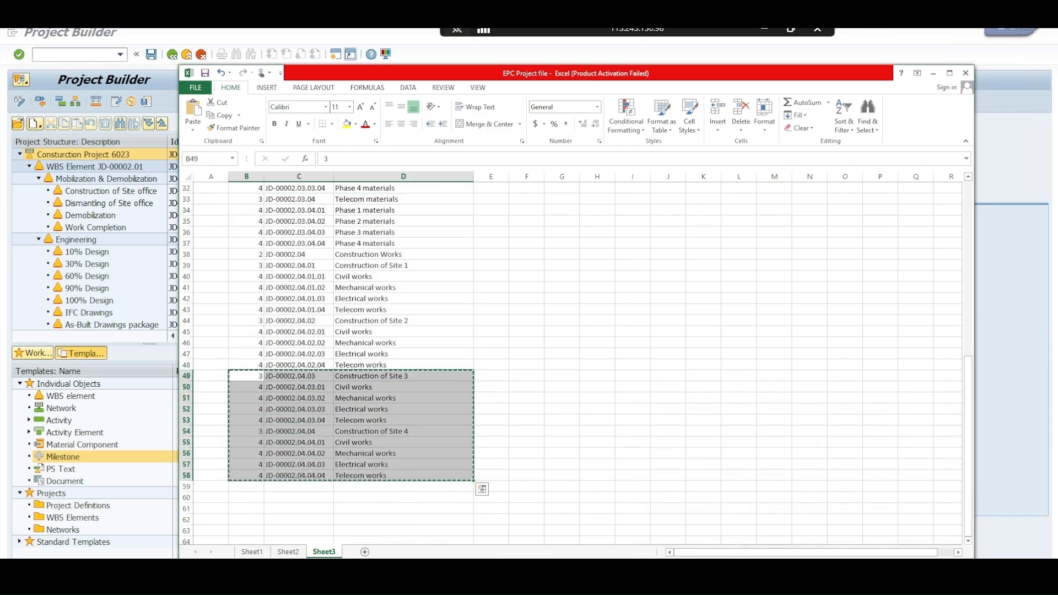
Return to Project Builder, paste the copied WBS rows in the first empty row below JD-00002.04.01.02 and confirm them
click(204, 573)
click(185, 538)
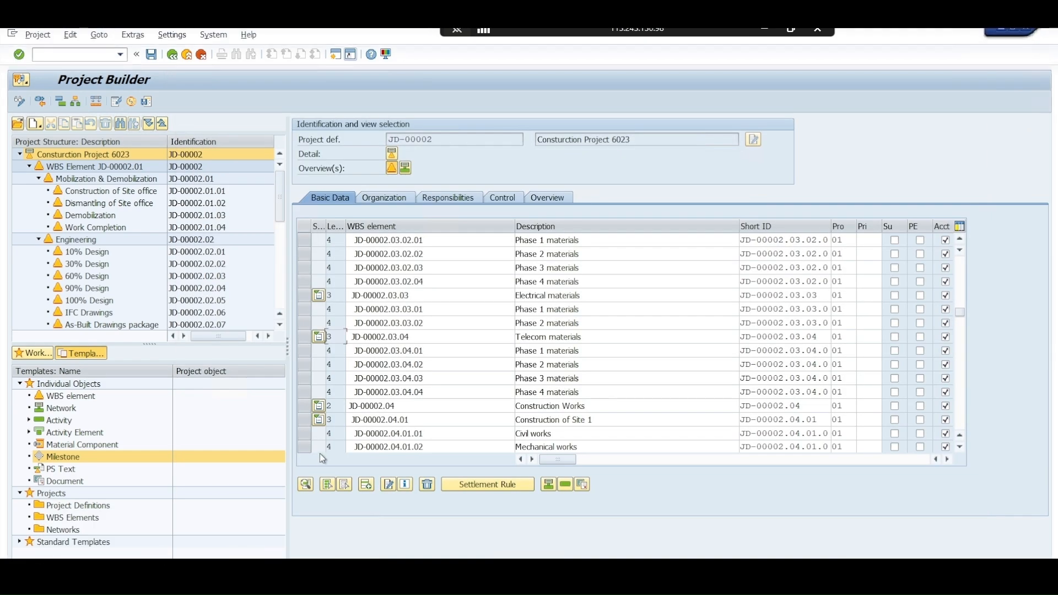
scroll(388, 382, down, 2)
click(387, 382)
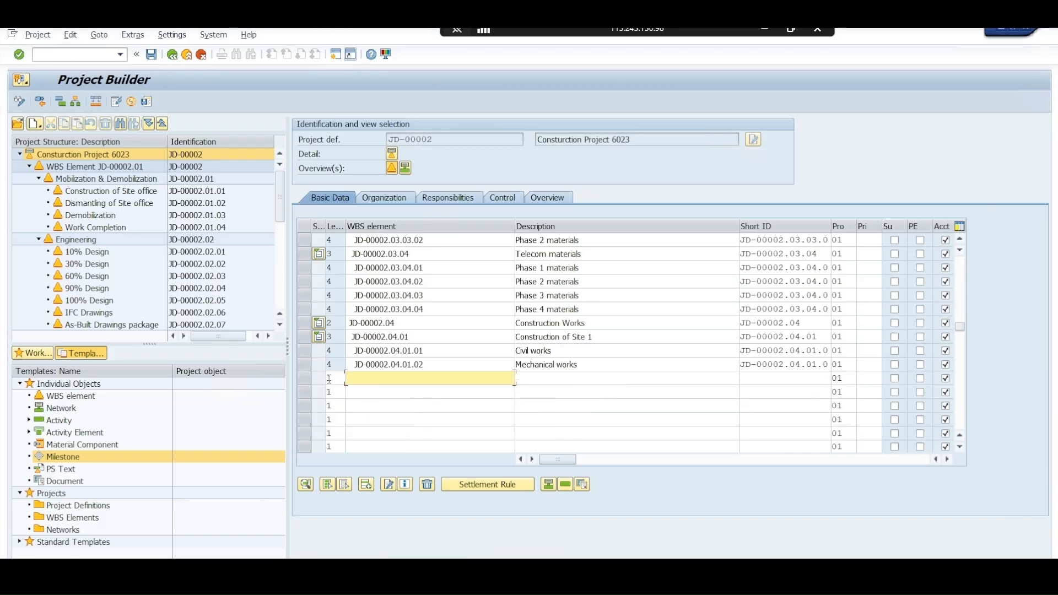
click(329, 379)
key(ctrl+v)
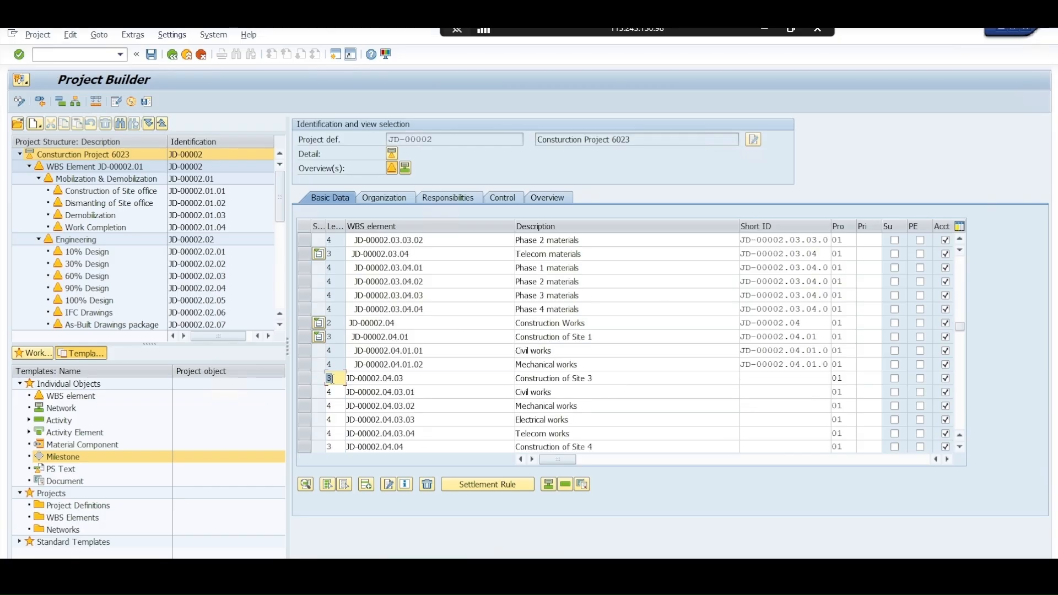
key(Return)
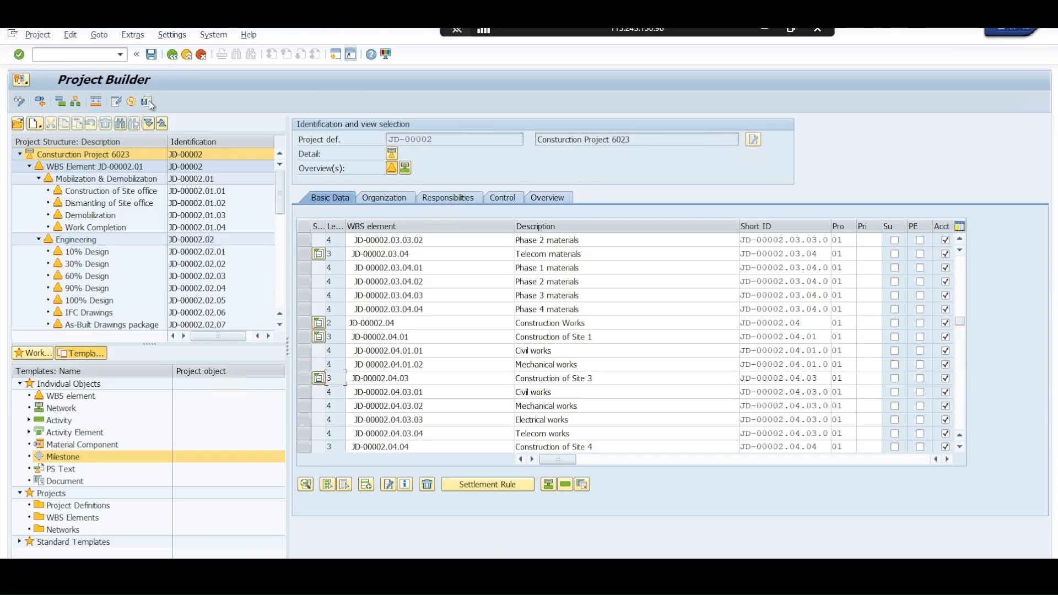
Display the hierarchy graphic of project JD-00002 and return to the WBS element overview
click(75, 101)
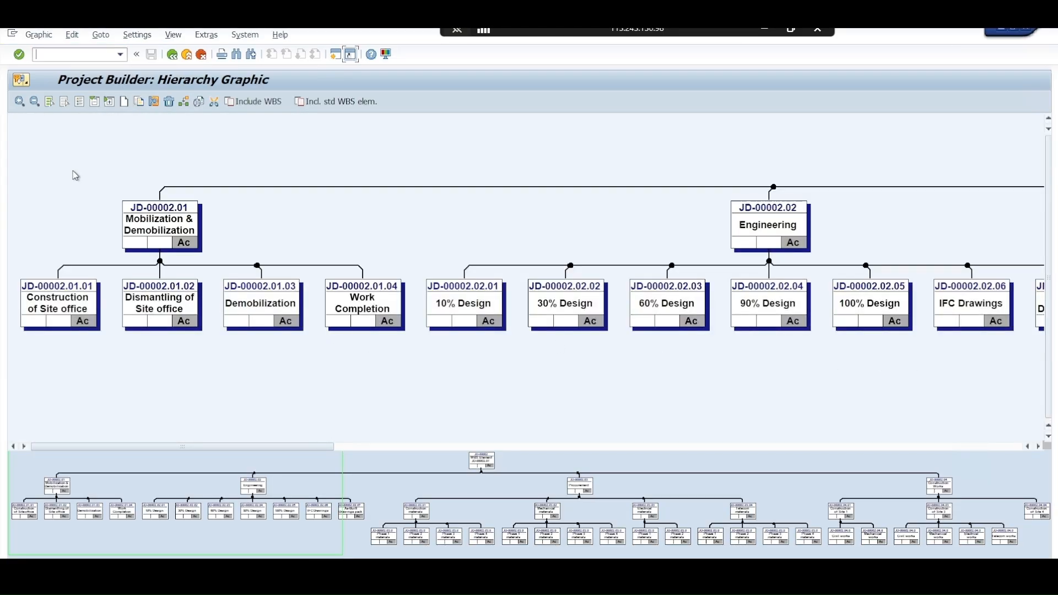
click(202, 55)
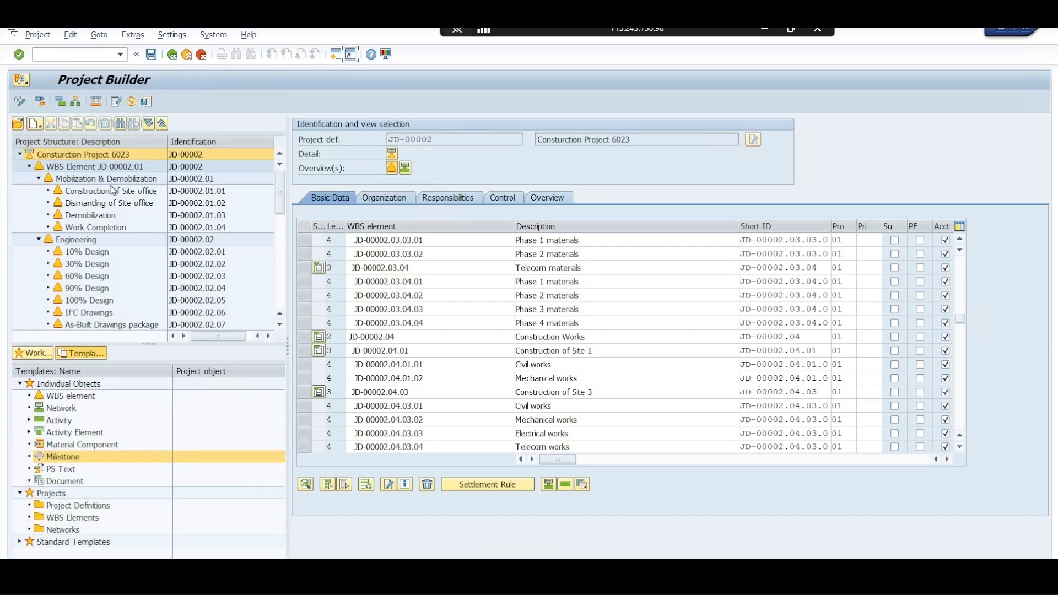
Flag WBS elements JD-00002 through JD-00002.03 as planning elements, and JD-00002 and JD-00002.01 as billing elements too
drag(562, 459, 612, 462)
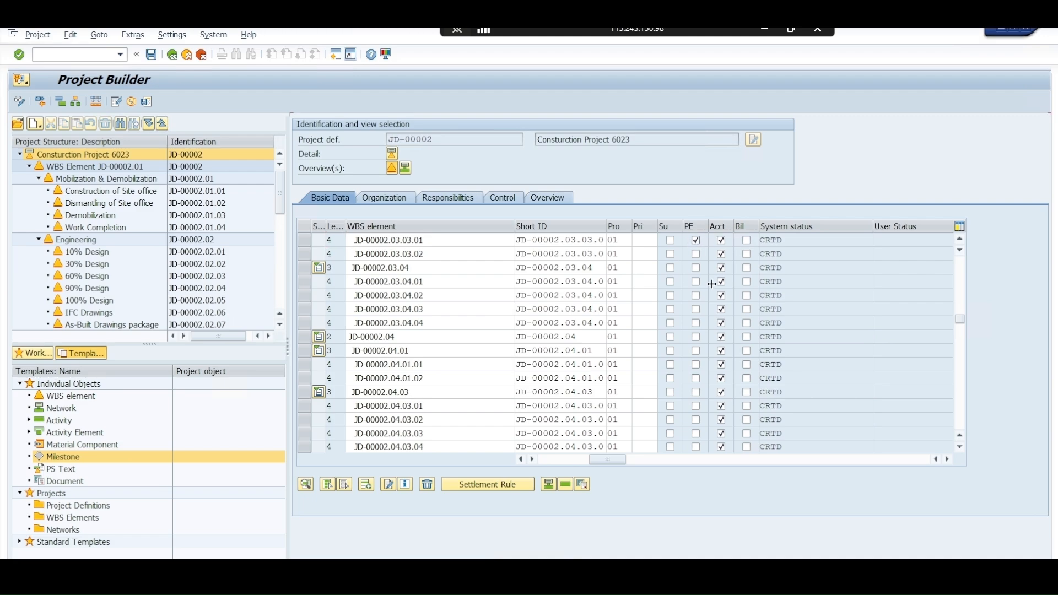
scroll(956, 317, up, 1)
drag(956, 317, 960, 264)
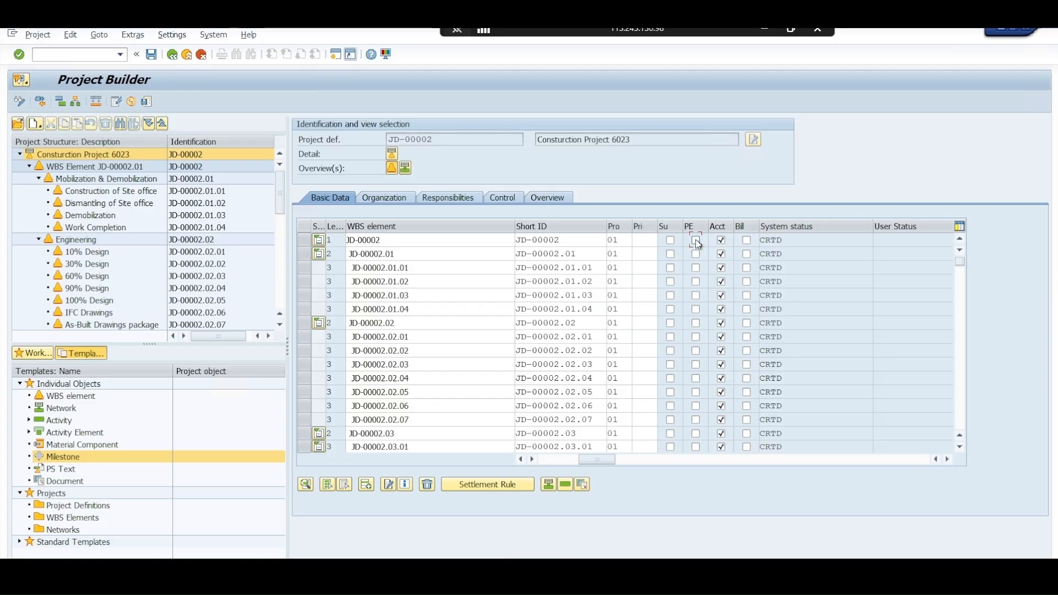
click(697, 240)
click(748, 241)
click(696, 254)
click(747, 255)
click(696, 310)
click(697, 323)
click(697, 433)
scroll(697, 408, down, 1)
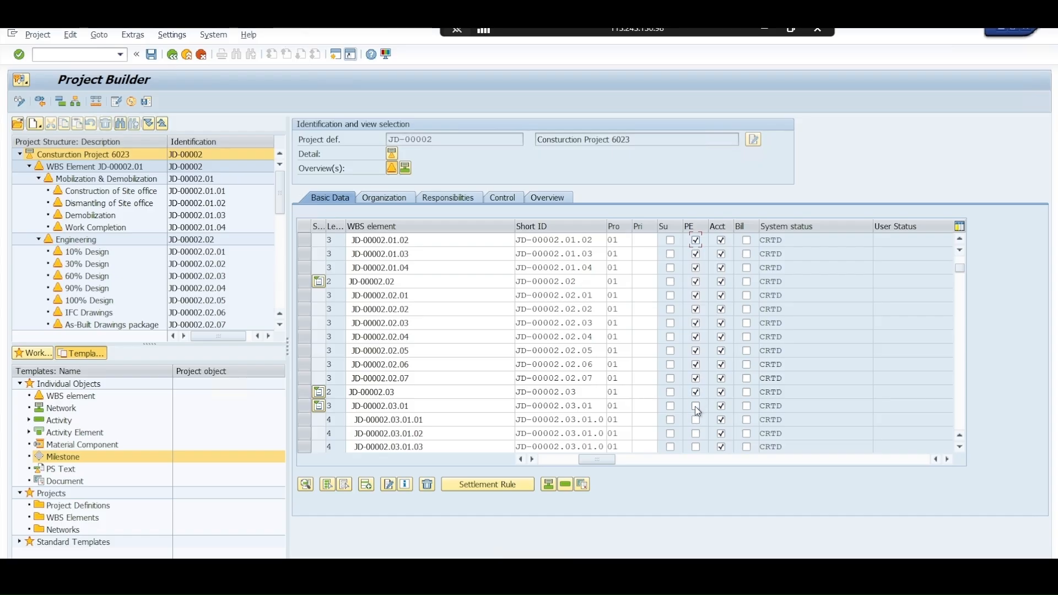
Flag WBS elements JD-00002.03.01 through JD-00002.03.03 as planning elements
click(697, 434)
scroll(694, 380, down, 2)
scroll(694, 379, down, 1)
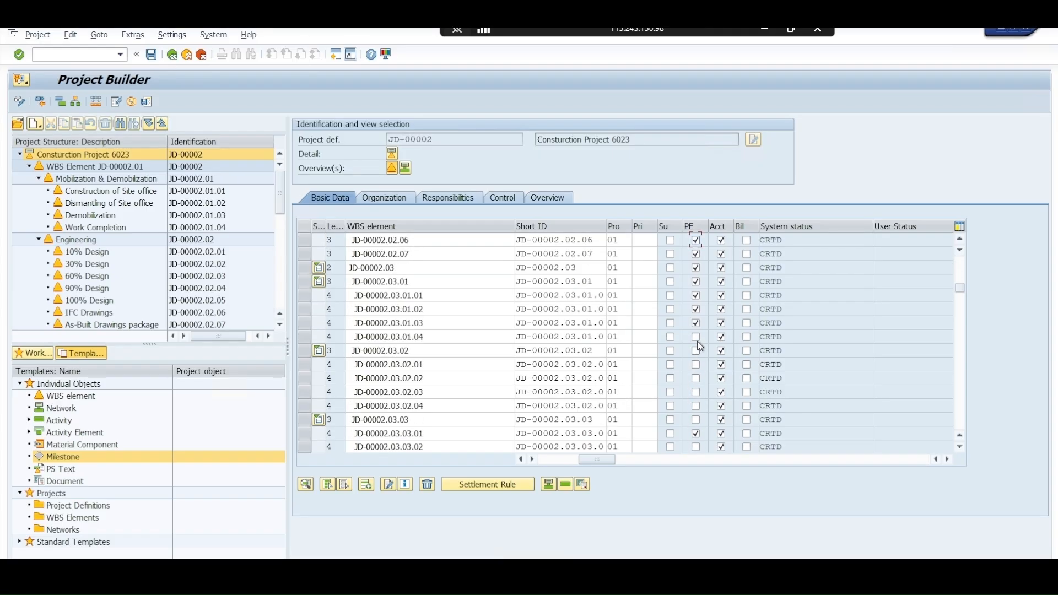
click(696, 337)
click(696, 351)
scroll(698, 419, down, 1)
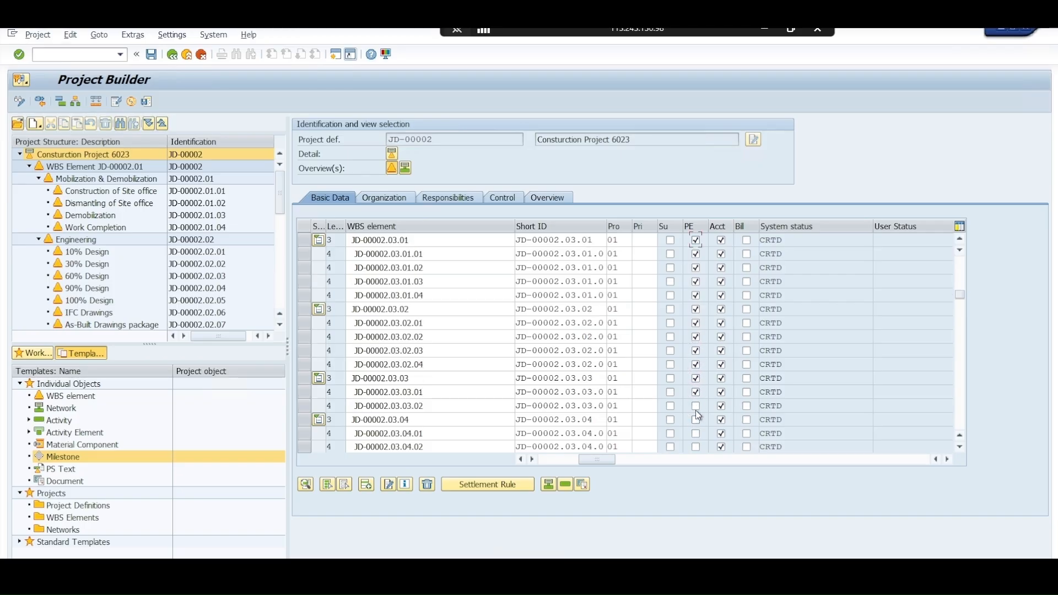
Flag WBS elements JD-00002.03.03.02 through JD-00002.04.01.02 as planning elements
click(697, 419)
click(696, 434)
click(697, 446)
scroll(699, 409, down, 2)
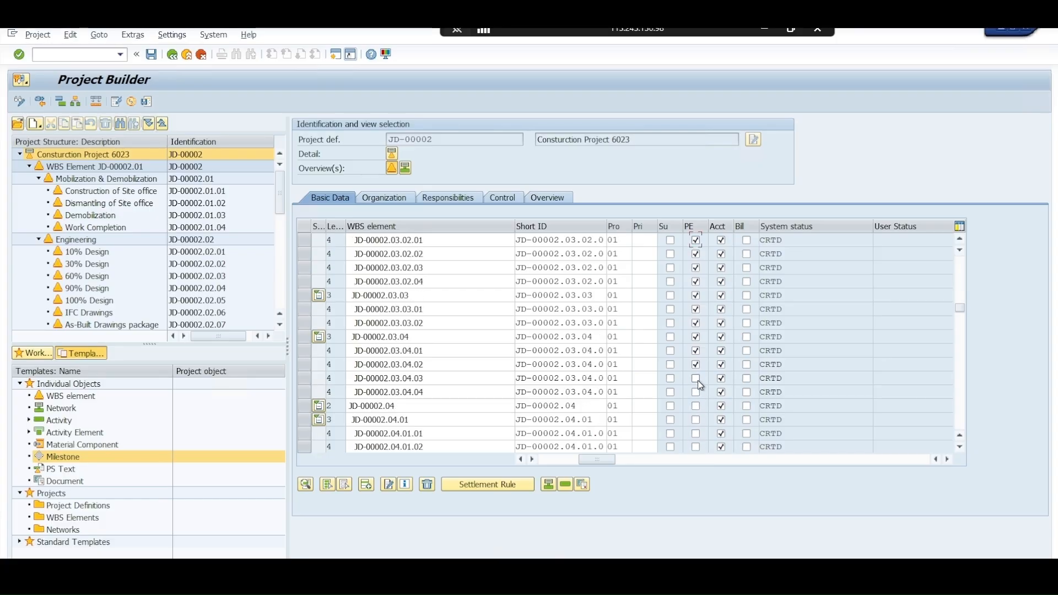
click(696, 447)
scroll(701, 405, down, 1)
scroll(701, 405, down, 1)
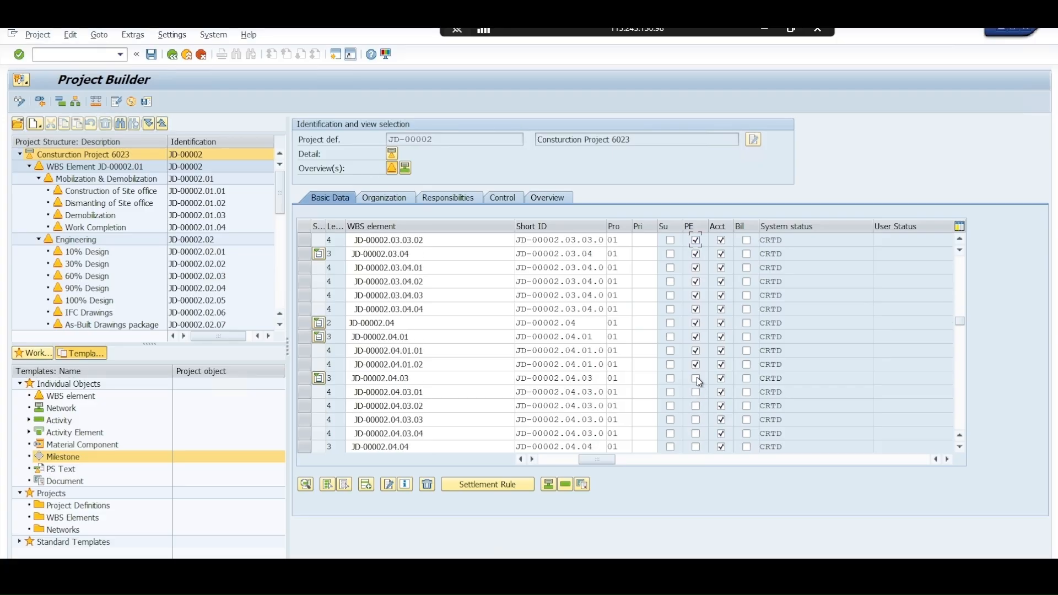
Flag WBS elements JD-00002.04.03 through JD-00002.04.04 as planning elements
click(697, 379)
click(697, 393)
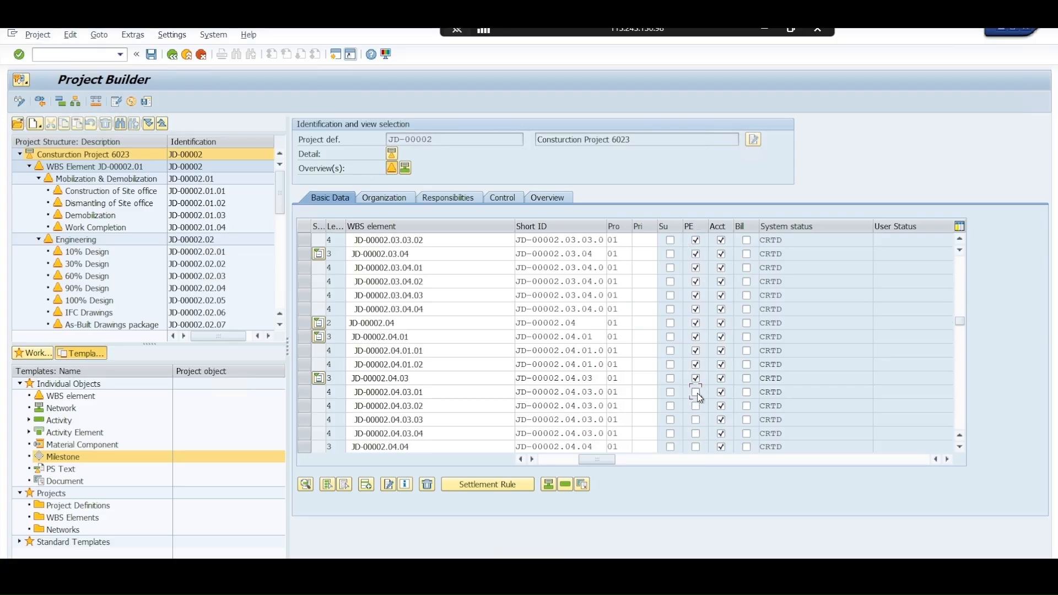
click(696, 433)
scroll(700, 424, down, 1)
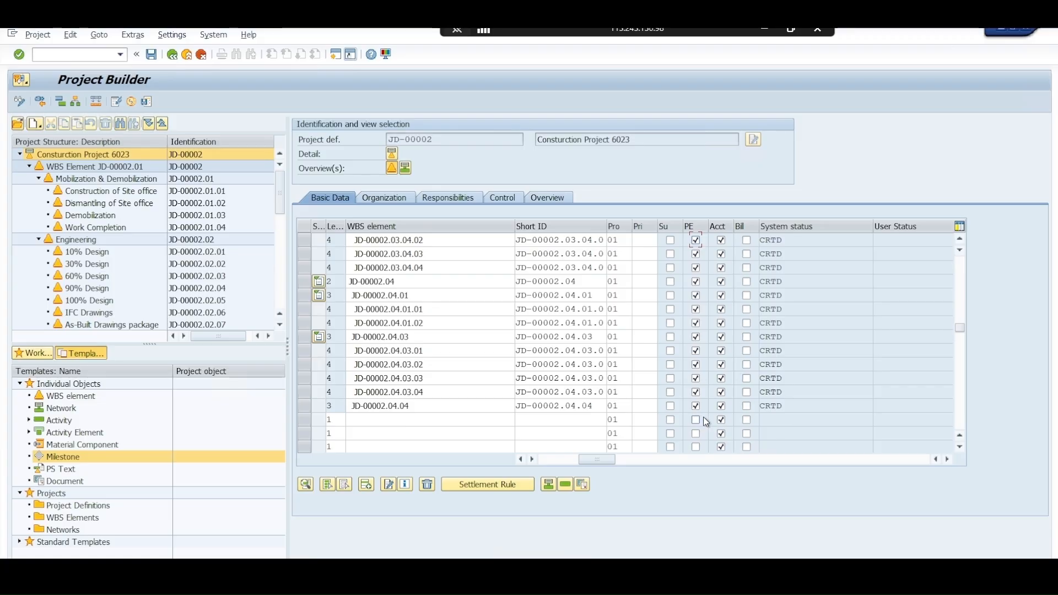
Flag the WBS elements from JD-00002.04.04 back up to JD-00002.04.03 as billing elements
click(747, 407)
click(747, 392)
click(747, 379)
click(747, 364)
click(747, 336)
Flag the mobilization WBS elements JD-00002.01.01 through JD-00002.01.04 as billing elements
drag(964, 331, 962, 260)
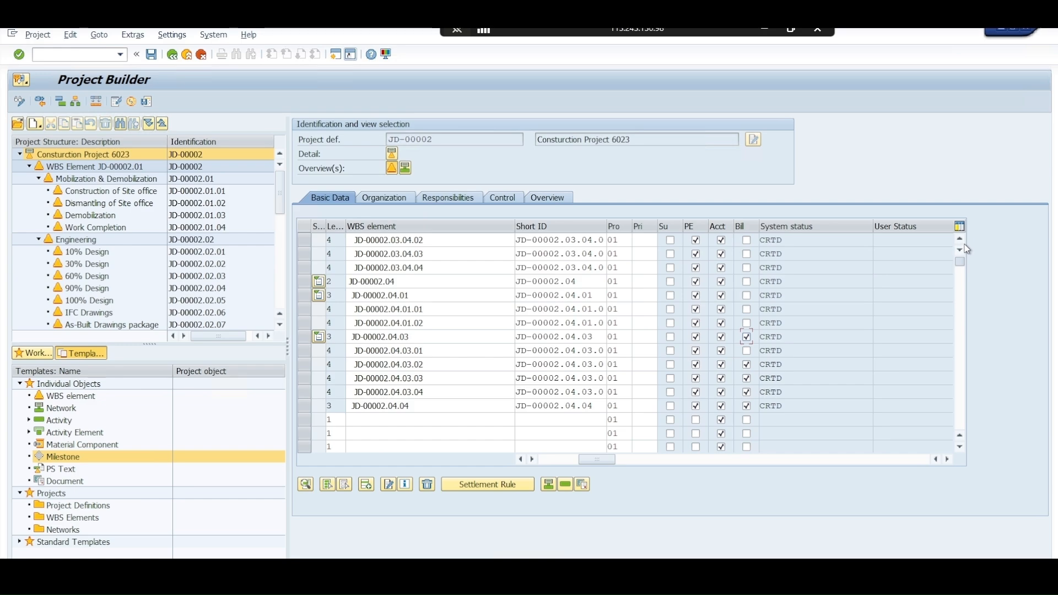
click(747, 240)
click(747, 268)
click(747, 281)
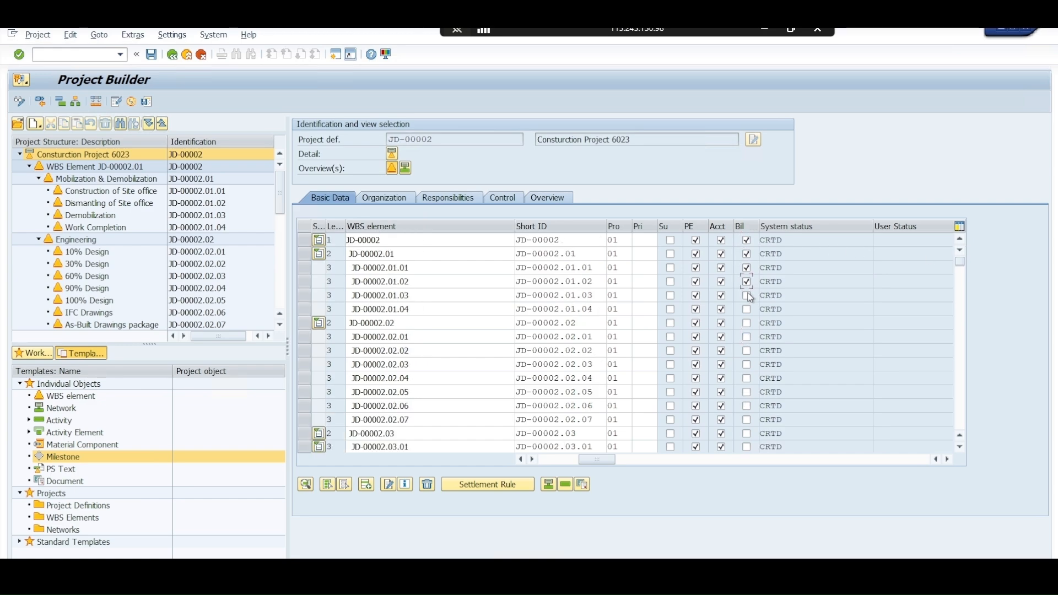
click(747, 295)
click(747, 309)
Flag the engineering WBS elements JD-00002.02 through JD-00002.02.07 and the procurement element JD-00002.03 as billing elements
click(747, 323)
click(747, 337)
click(747, 351)
click(747, 365)
click(747, 378)
click(747, 392)
click(747, 406)
scroll(757, 373, down, 1)
click(747, 379)
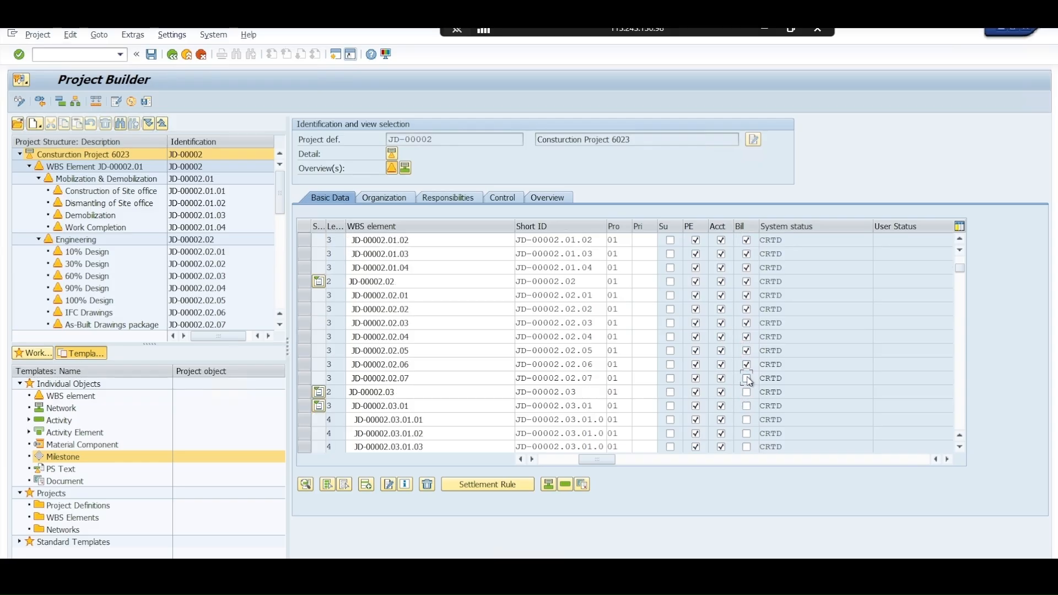
click(747, 392)
scroll(749, 394, down, 1)
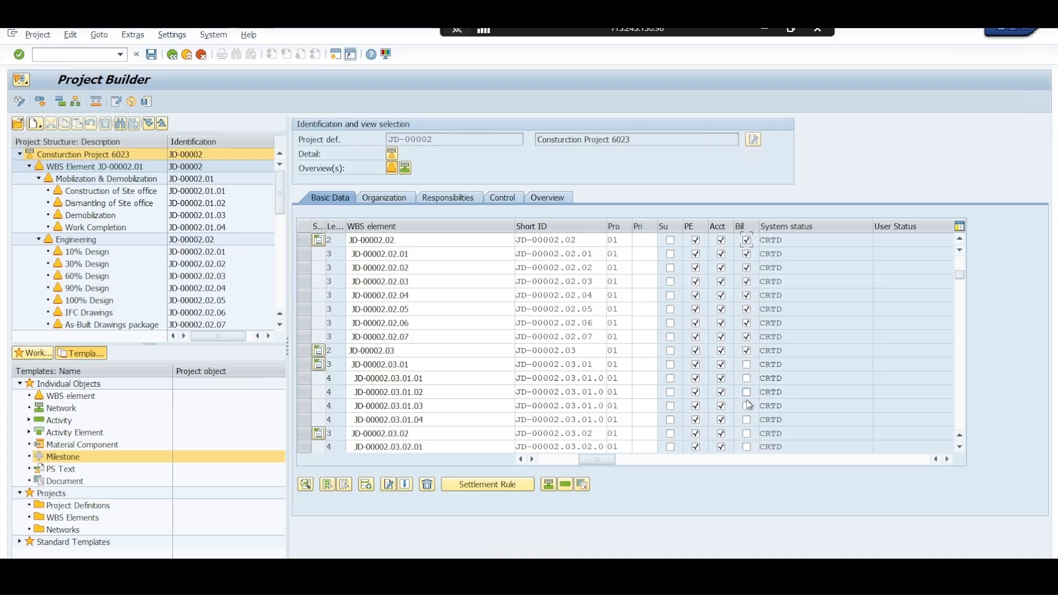
Flag WBS elements JD-00002.03.01 through JD-00002.03.02 as billing elements
click(747, 365)
click(747, 378)
click(747, 392)
click(747, 406)
click(747, 420)
click(747, 434)
scroll(740, 397, down, 1)
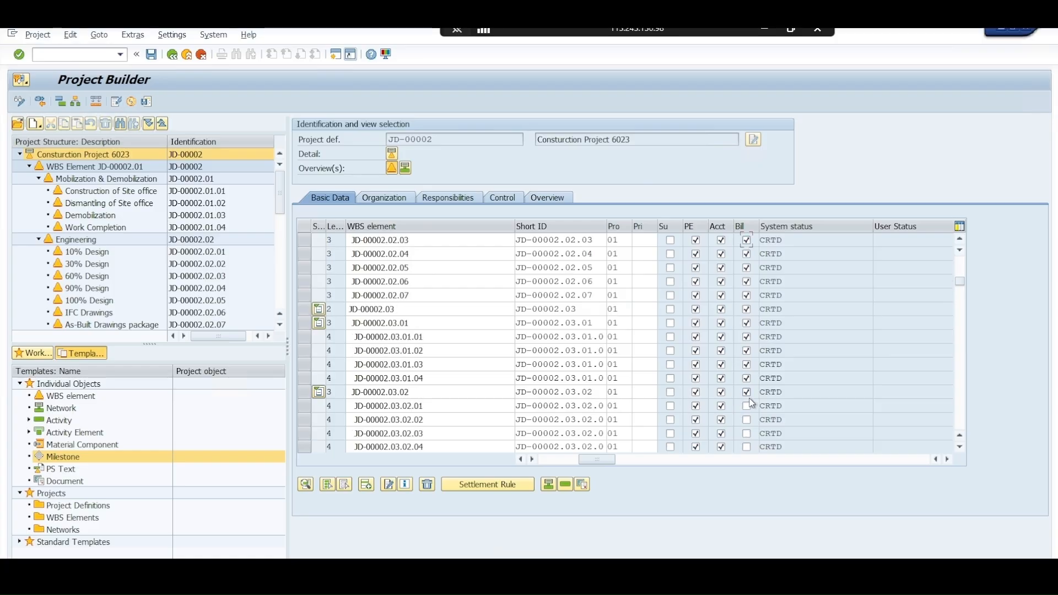
Flag WBS elements JD-00002.03.02.01 through JD-00002.03.03.02 as billing elements
click(750, 405)
click(748, 419)
scroll(750, 413, down, 1)
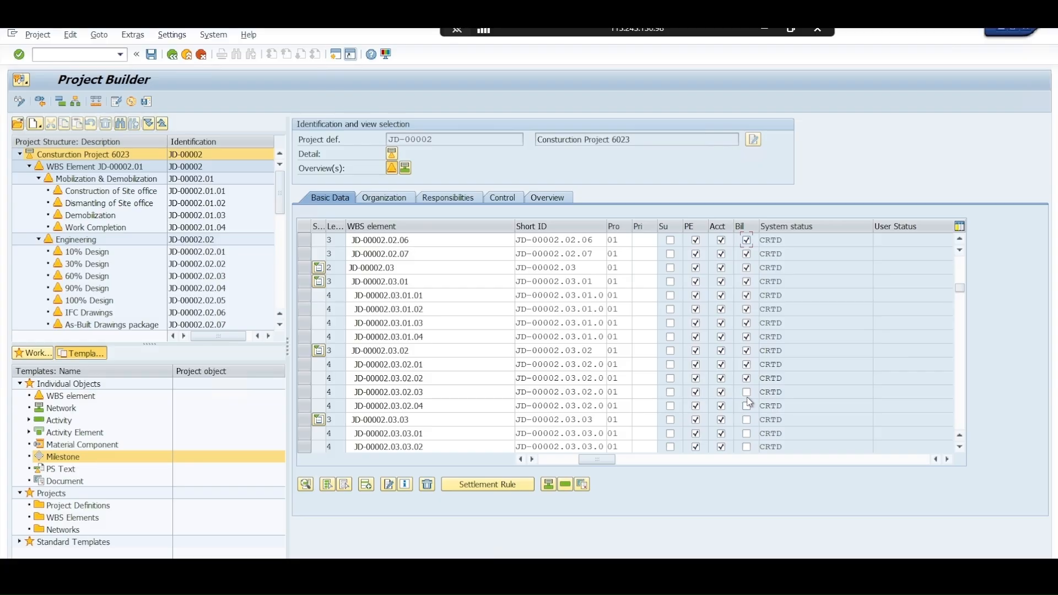
click(747, 392)
click(747, 405)
click(747, 420)
click(747, 433)
click(747, 447)
scroll(746, 445, down, 1)
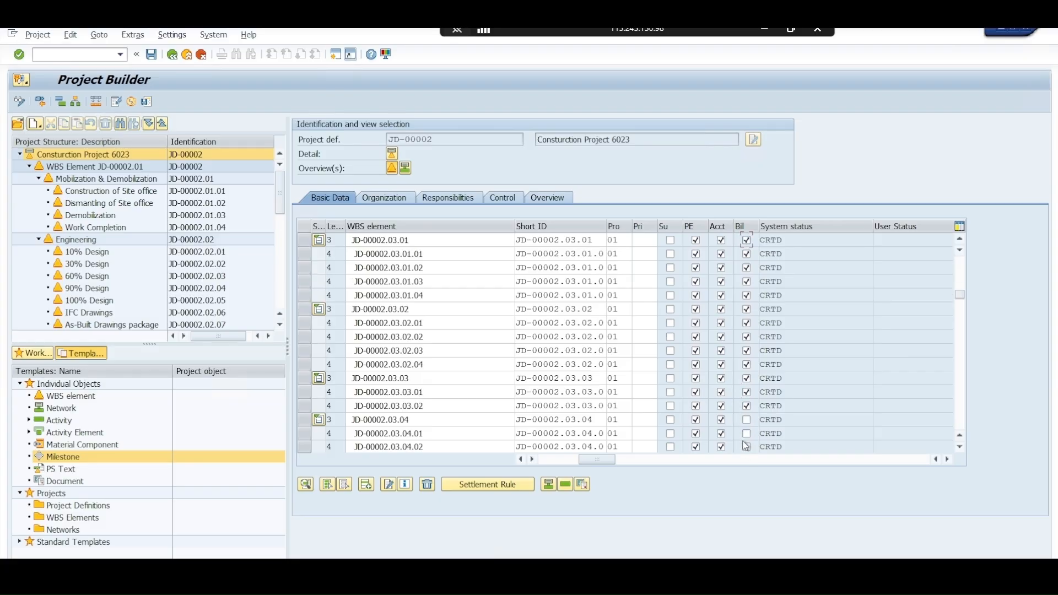
Flag the telecom materials WBS elements JD-00002.03.04 through JD-00002.03.04.04 as billing elements
click(747, 419)
click(746, 435)
scroll(746, 438, down, 1)
click(747, 407)
click(747, 420)
click(747, 434)
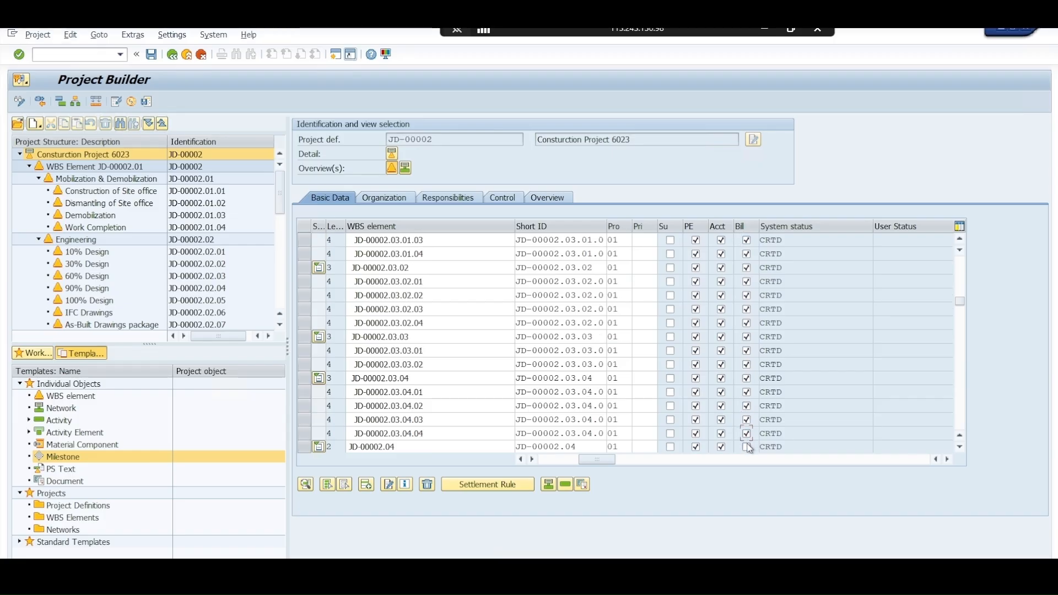
Flag the construction WBS elements JD-00002.04 through JD-00002.04.04 as billing elements
click(747, 447)
scroll(751, 433, down, 1)
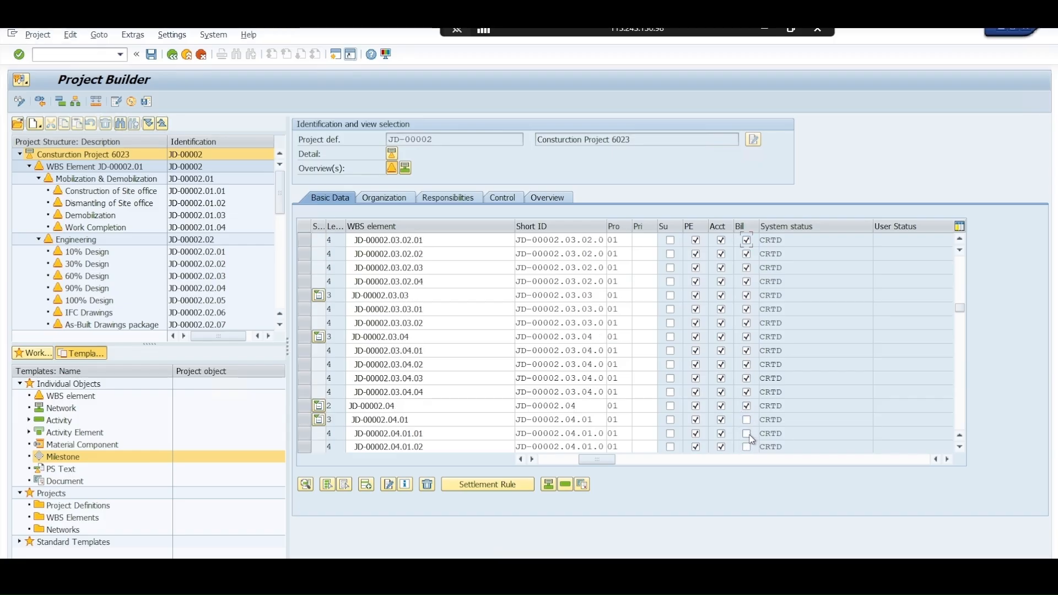
click(747, 420)
click(747, 433)
click(747, 446)
scroll(747, 421, down, 1)
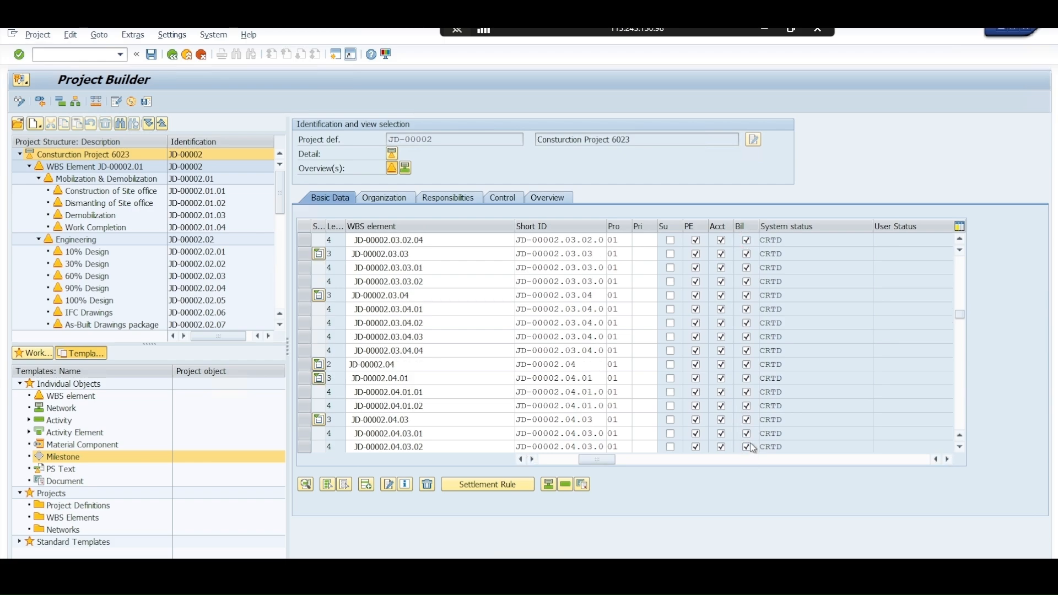
scroll(753, 449, down, 1)
scroll(750, 442, down, 2)
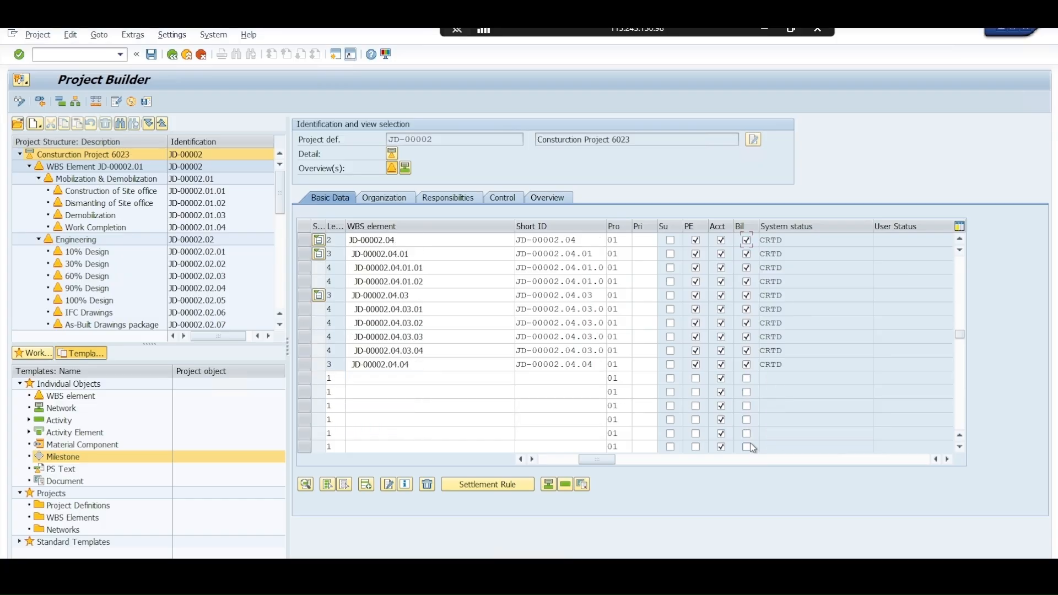
right_click(667, 230)
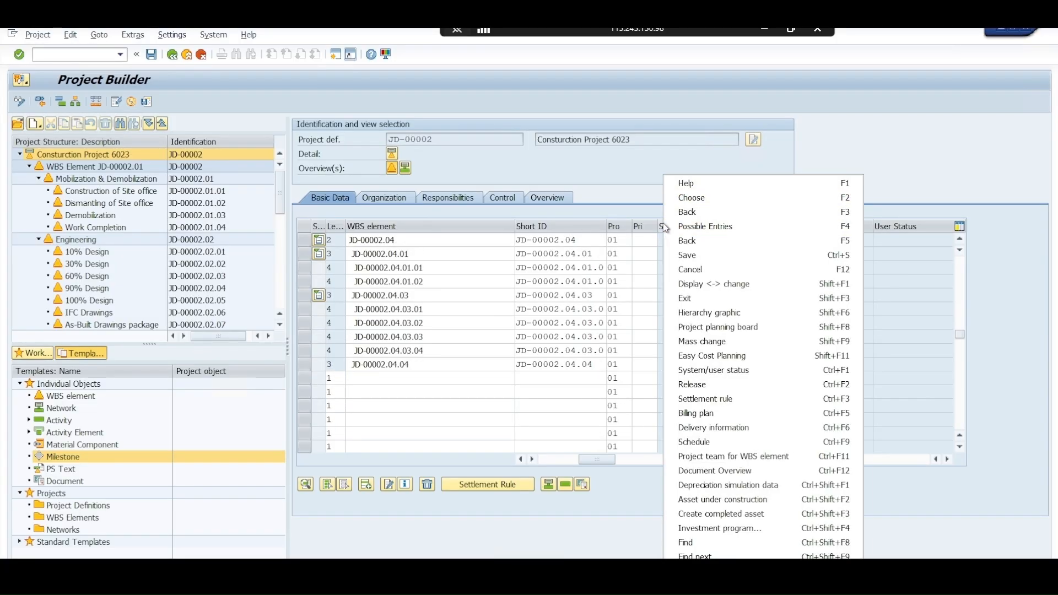
click(684, 200)
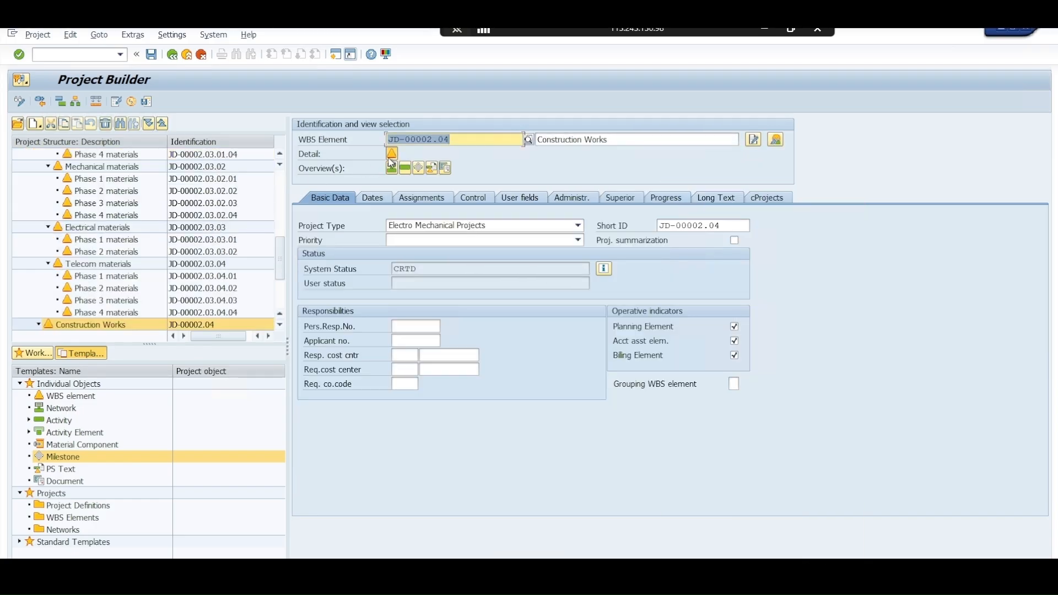
click(280, 177)
click(280, 177)
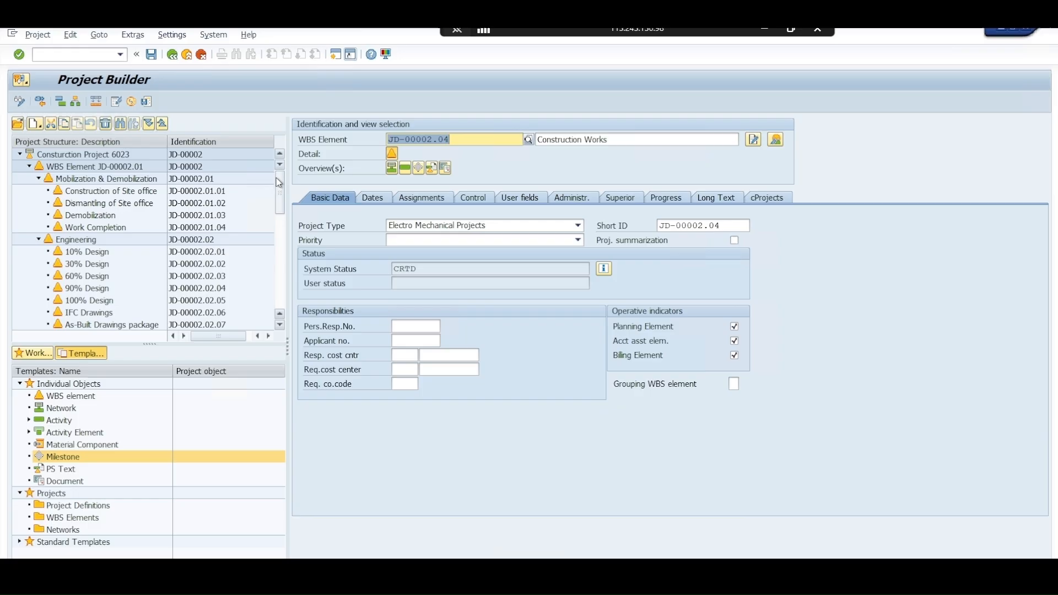
click(203, 159)
click(392, 168)
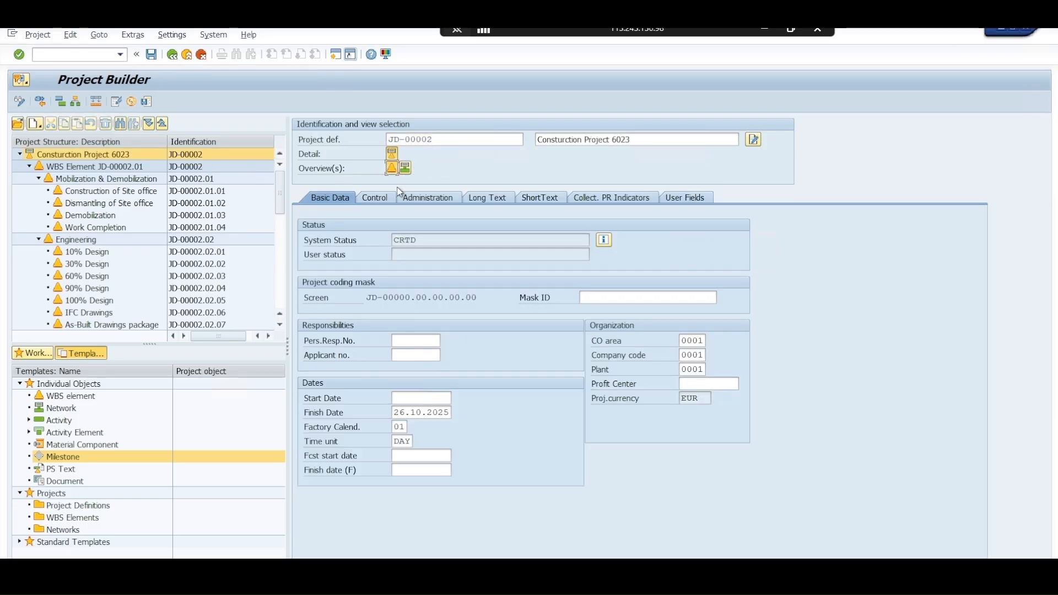
Read the field help for the billing element and project summarization indicators in the WBS overview
right_click(666, 235)
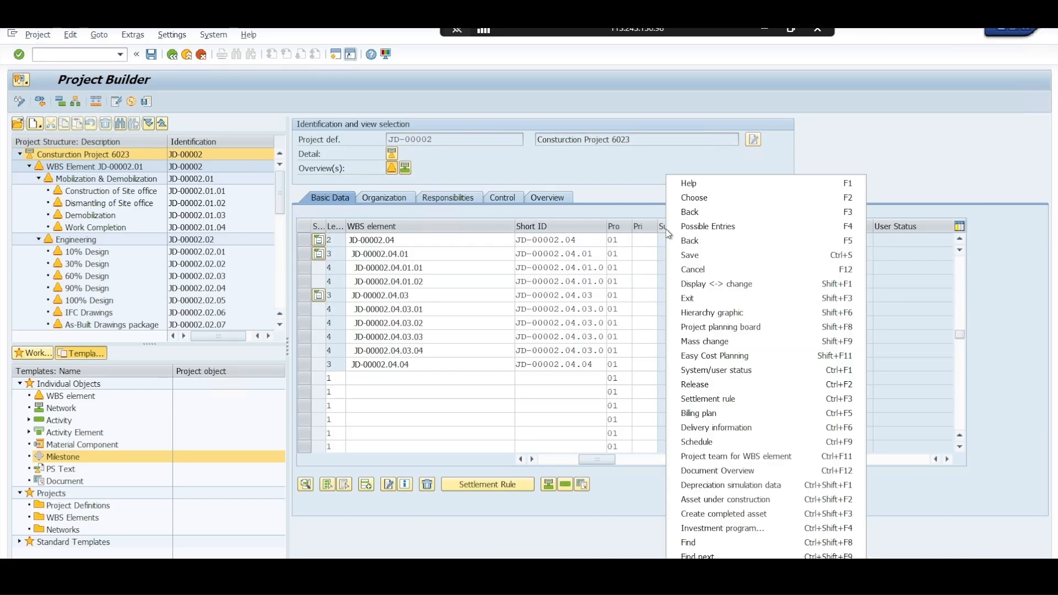
click(692, 188)
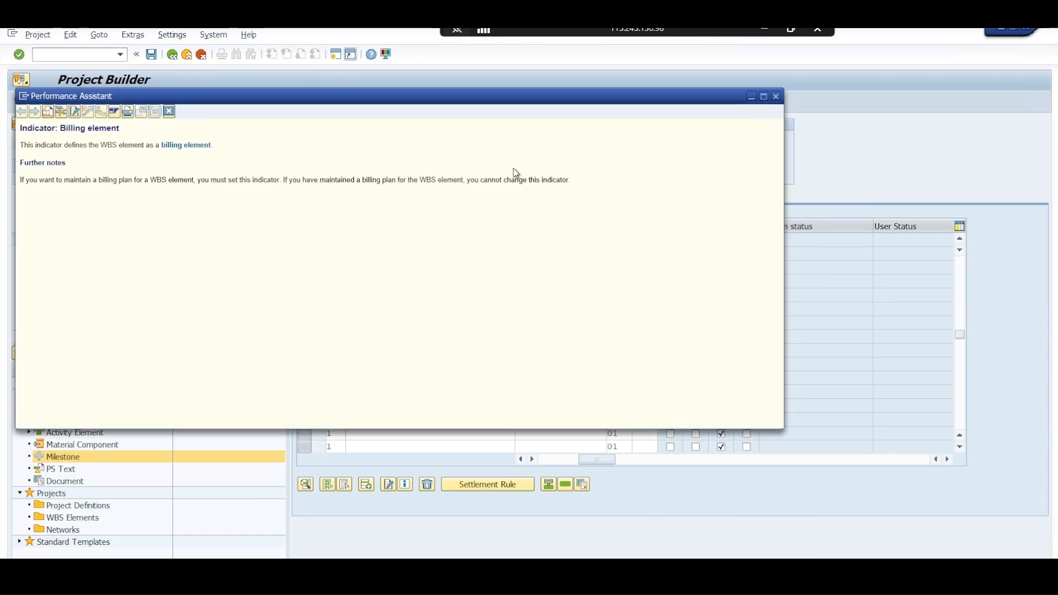
click(776, 96)
right_click(667, 227)
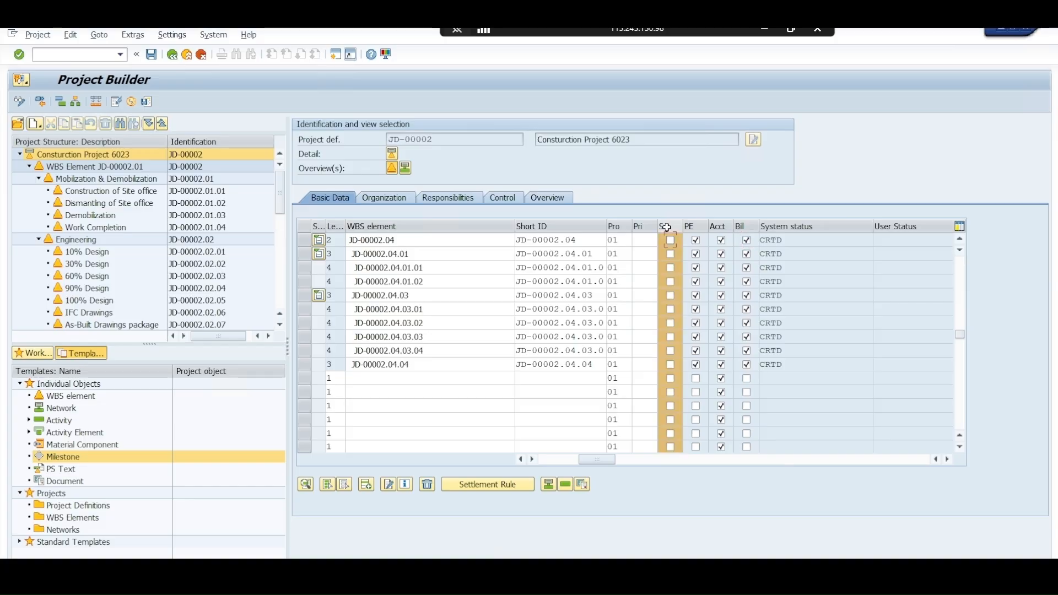
click(698, 183)
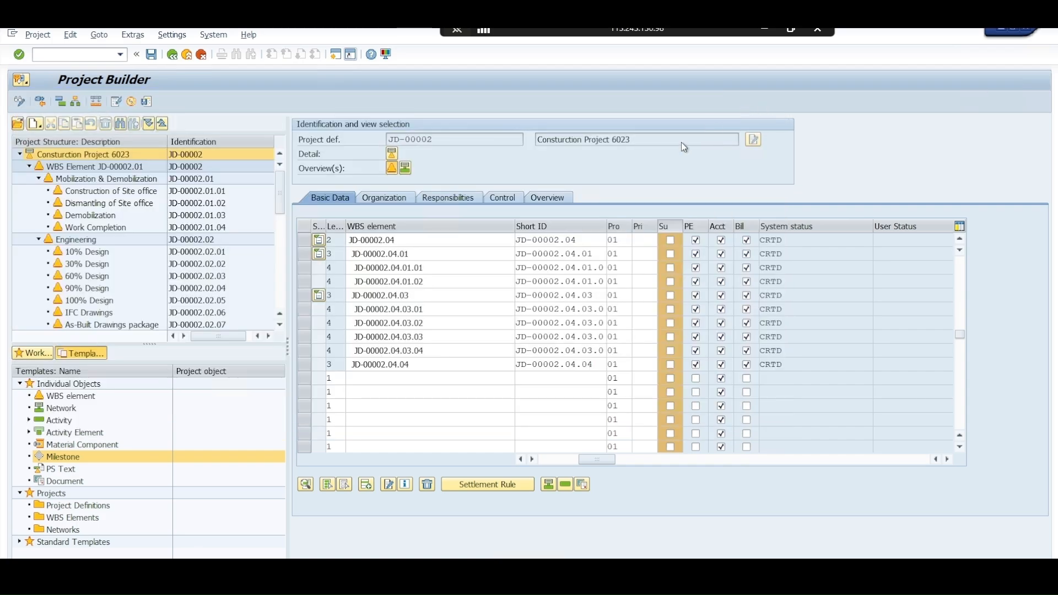
click(776, 96)
Set the project type of WBS element JD-00002.04 to 05 EPC Project from the list of possible values
click(640, 240)
click(670, 226)
click(644, 229)
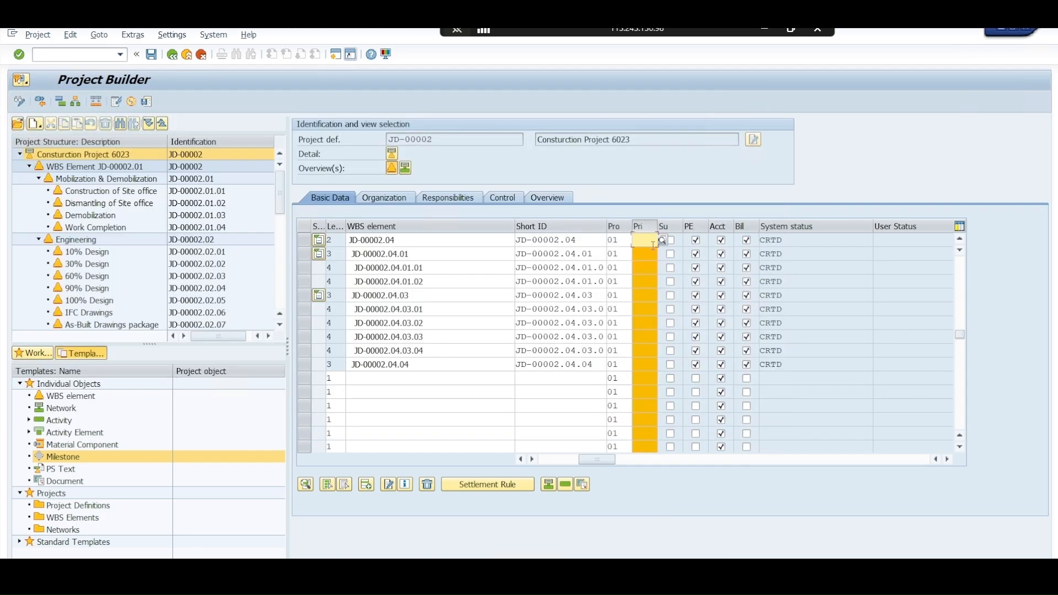
click(628, 291)
click(627, 240)
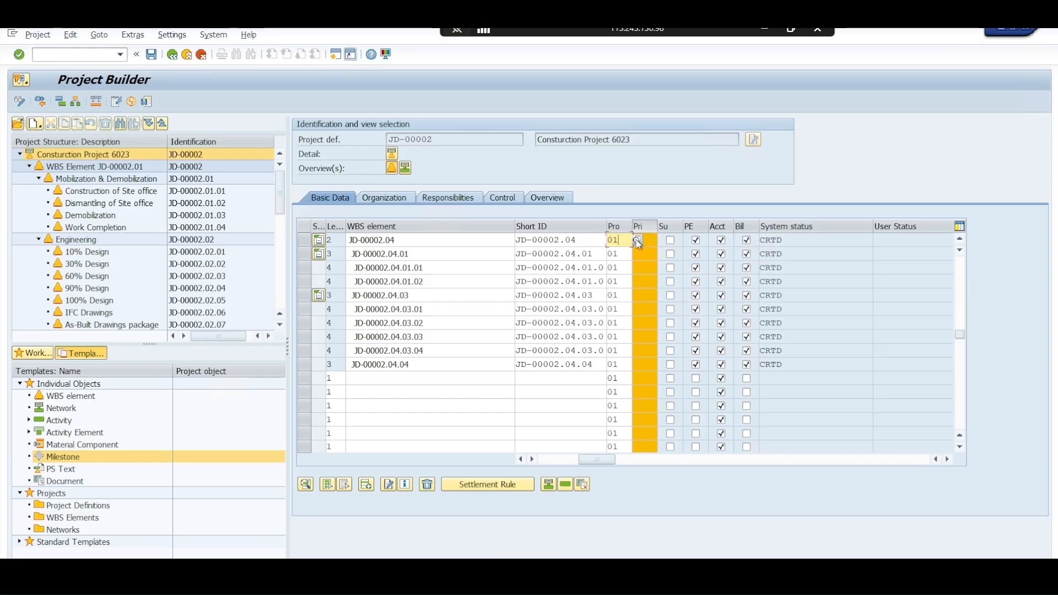
click(638, 242)
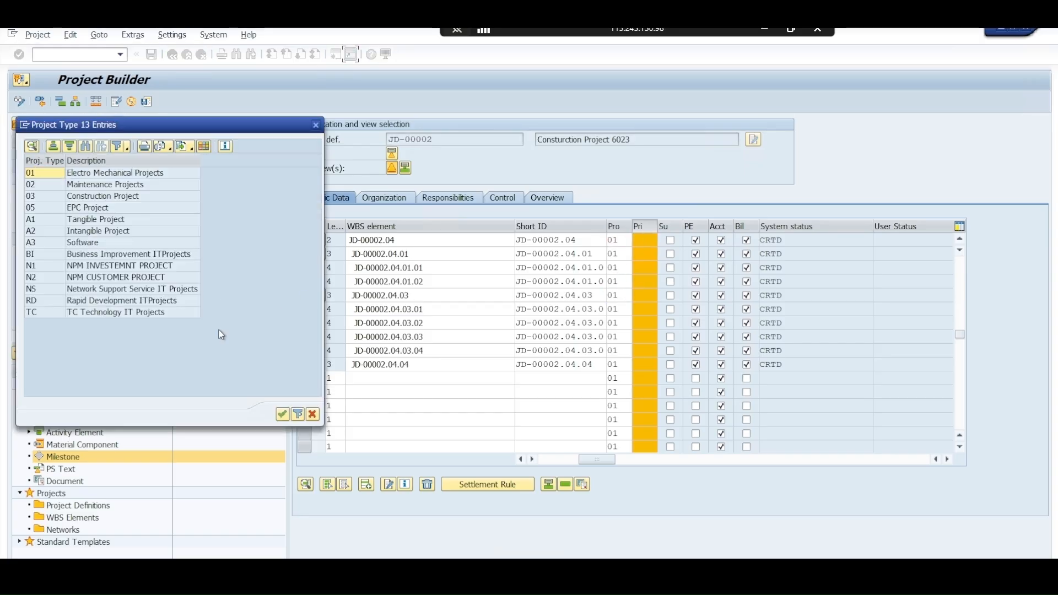
double_click(111, 211)
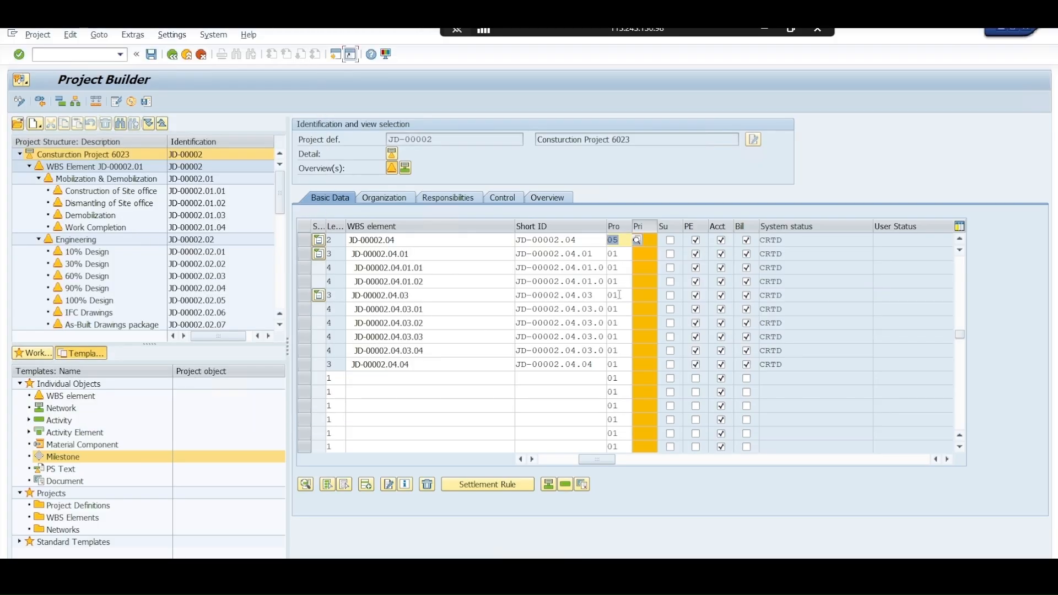
click(653, 226)
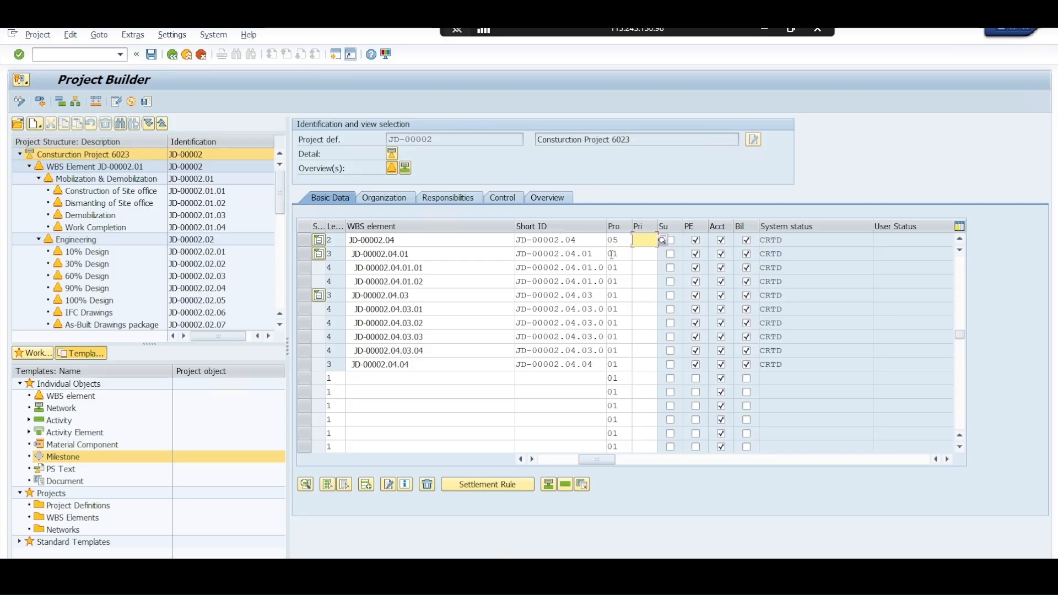
Set the project type of WBS elements JD-00002 and JD-00002.01 to 05
scroll(689, 298, up, 1)
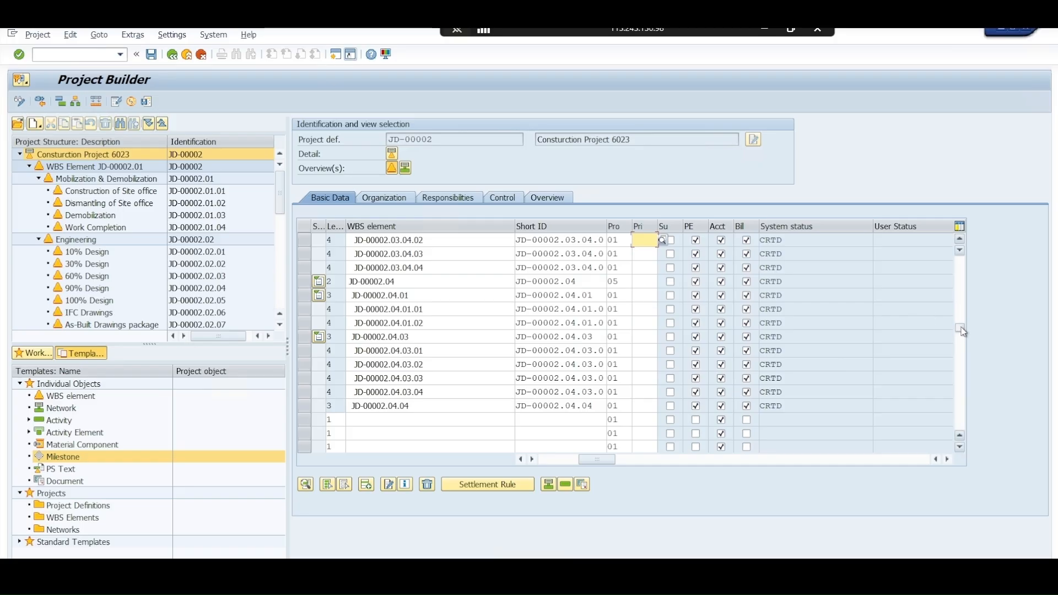
scroll(618, 240, up, 8)
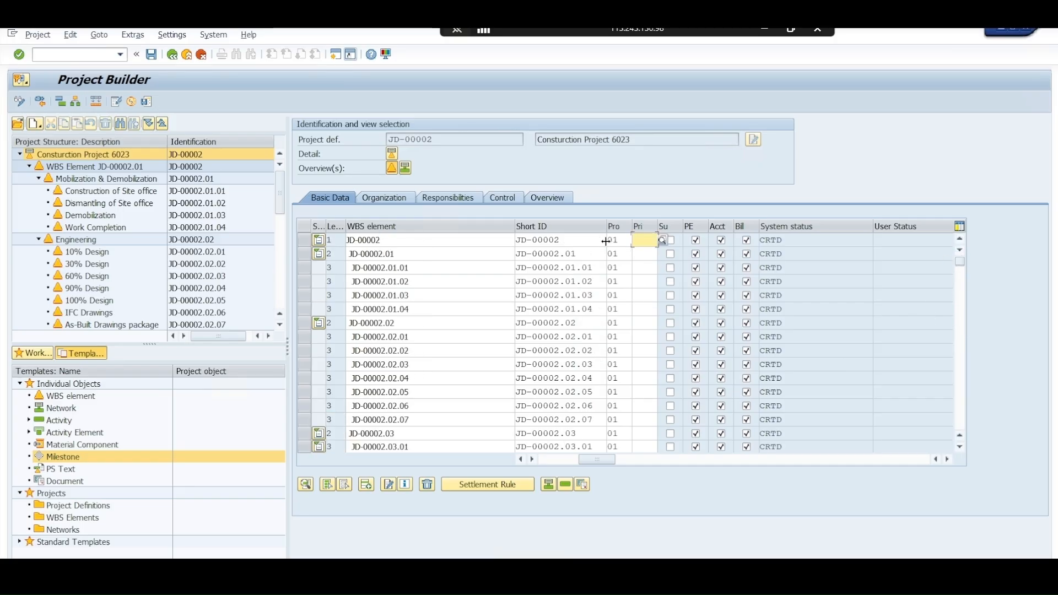
click(619, 240)
text(05)
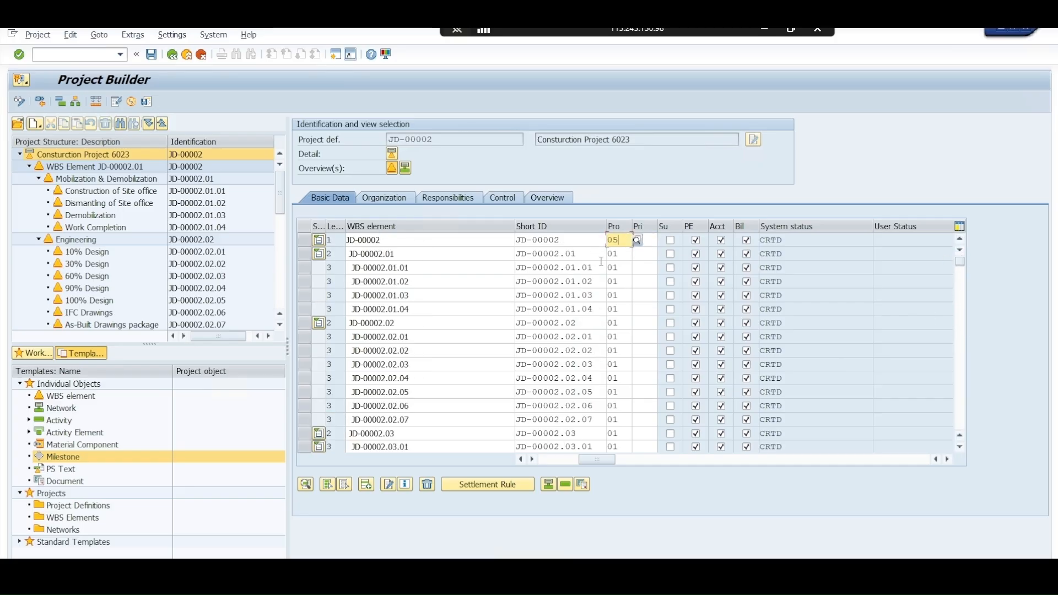
click(611, 255)
text(05)
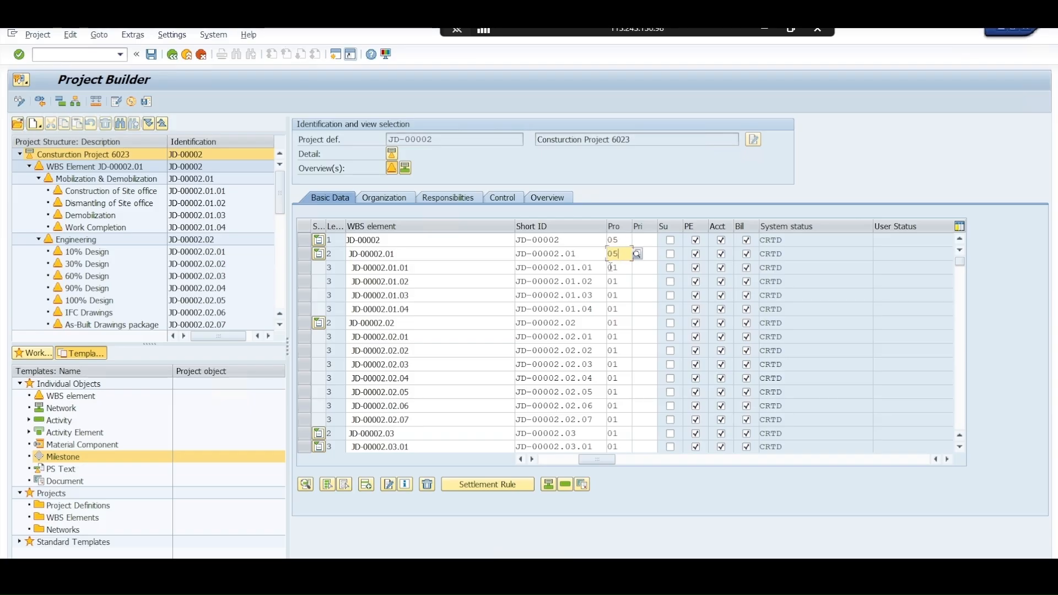
Set the project type of the mobilization WBS elements JD-00002.01.01 through JD-00002.01.04 to 05
click(611, 267)
text(05)
click(612, 282)
text(0)
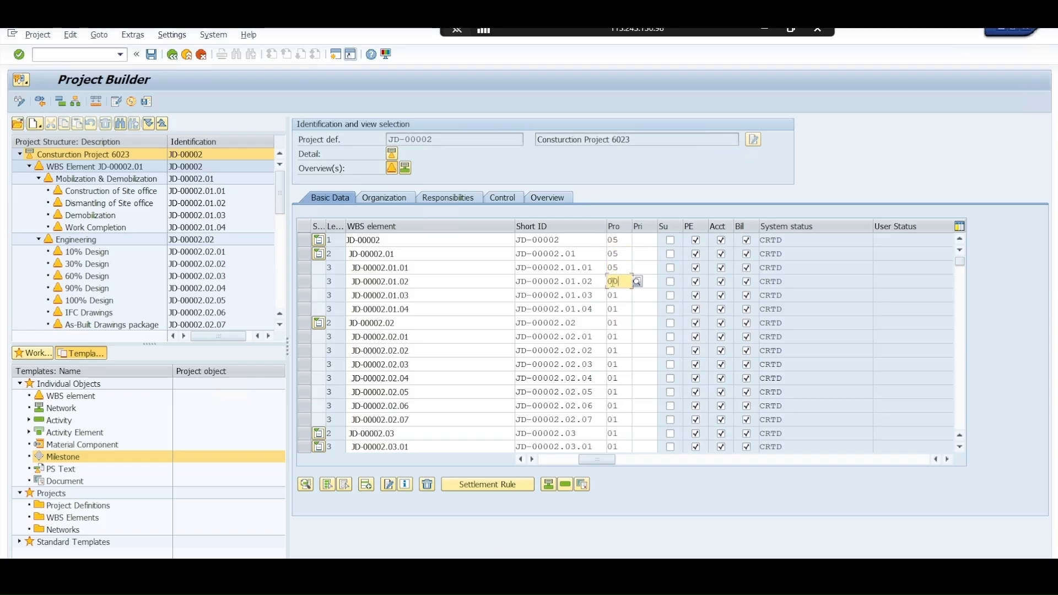
drag(614, 282, 619, 281)
text(5)
click(612, 295)
text(05)
click(611, 309)
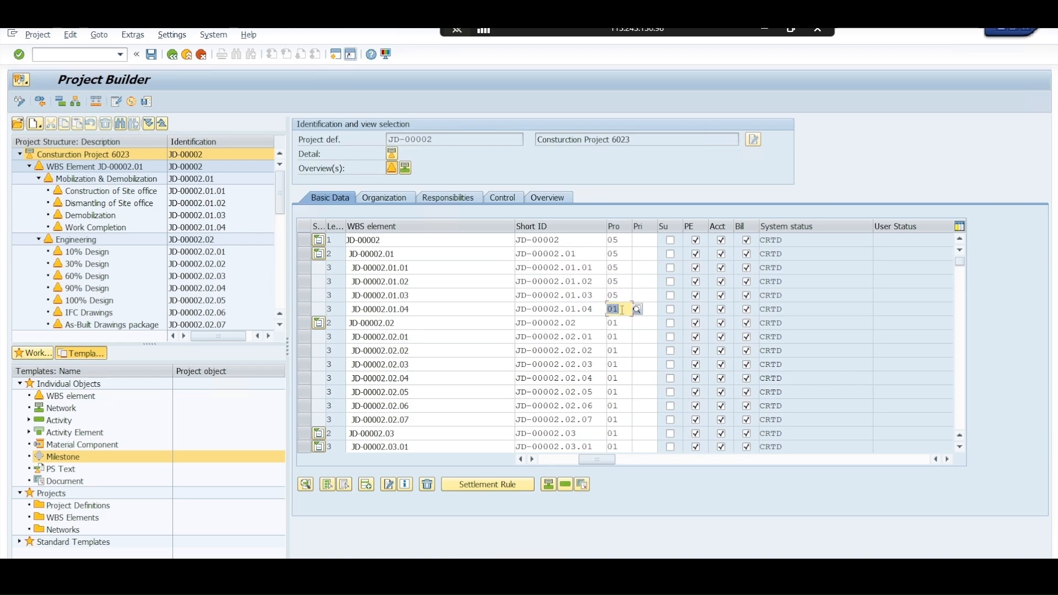
text(05)
Set the project type of WBS elements JD-00002.02 and JD-00002.02.01 to 05
click(611, 323)
text(00)
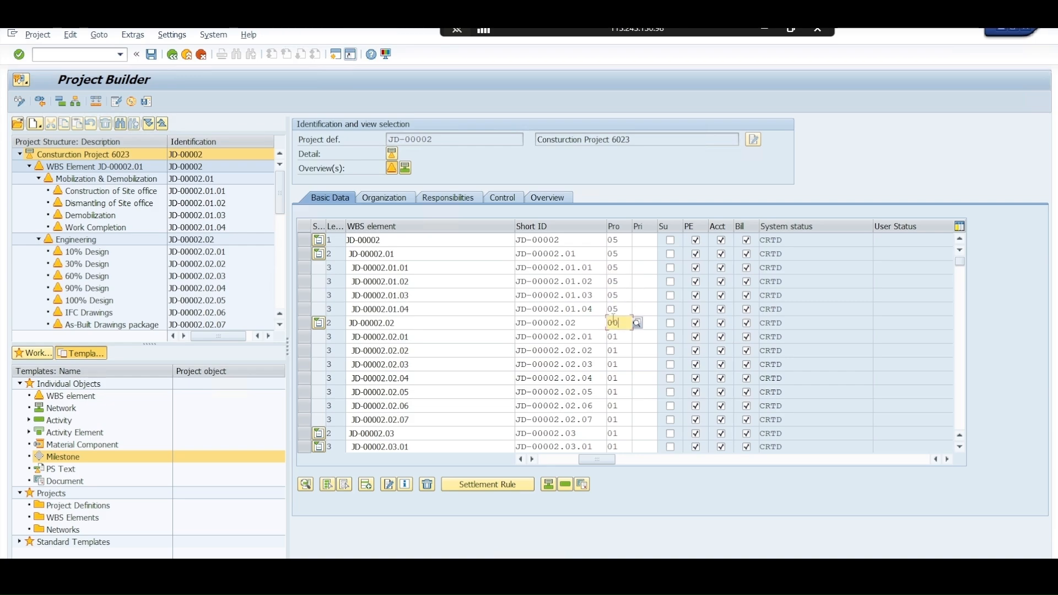
key(BackSpace)
text(5)
click(620, 344)
key(BackSpace)
text(5)
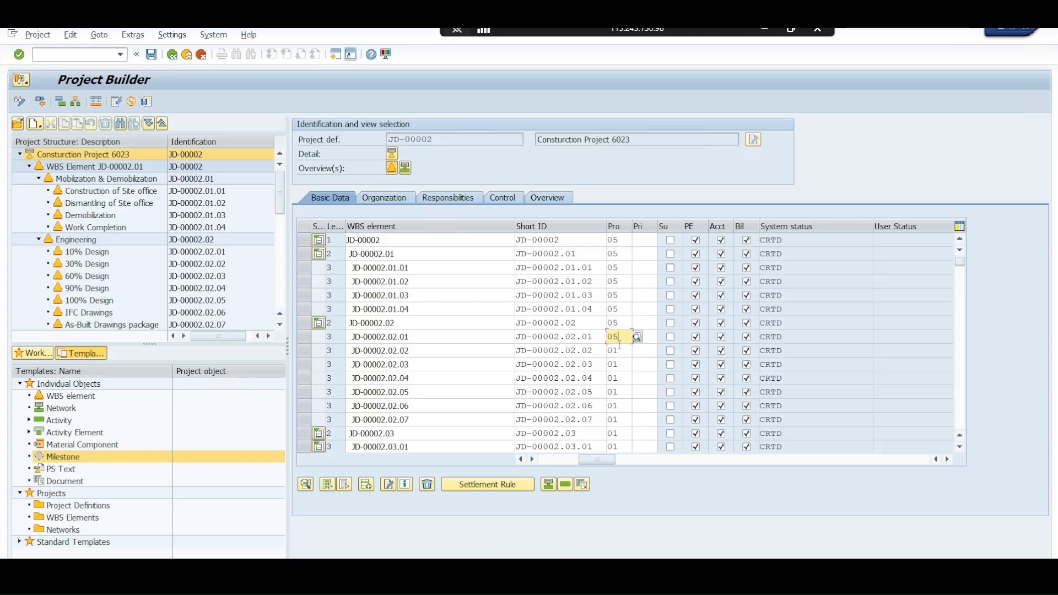
Set the project type of WBS elements JD-00002.02.02 and JD-00002.02.03 to 05 EPC Project
key(Down)
key(BackSpace)
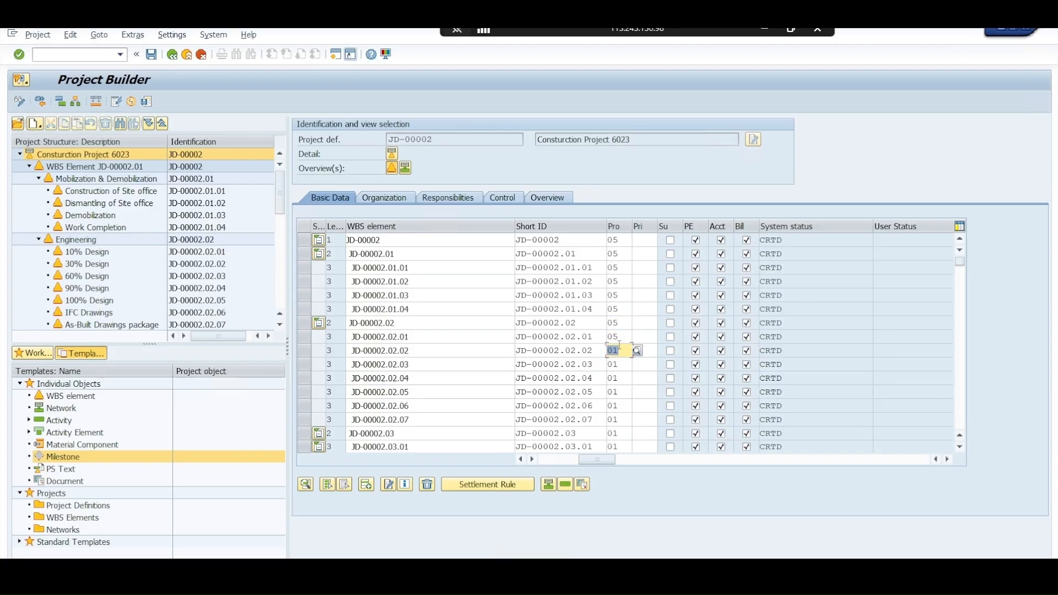
text(5)
key(Down)
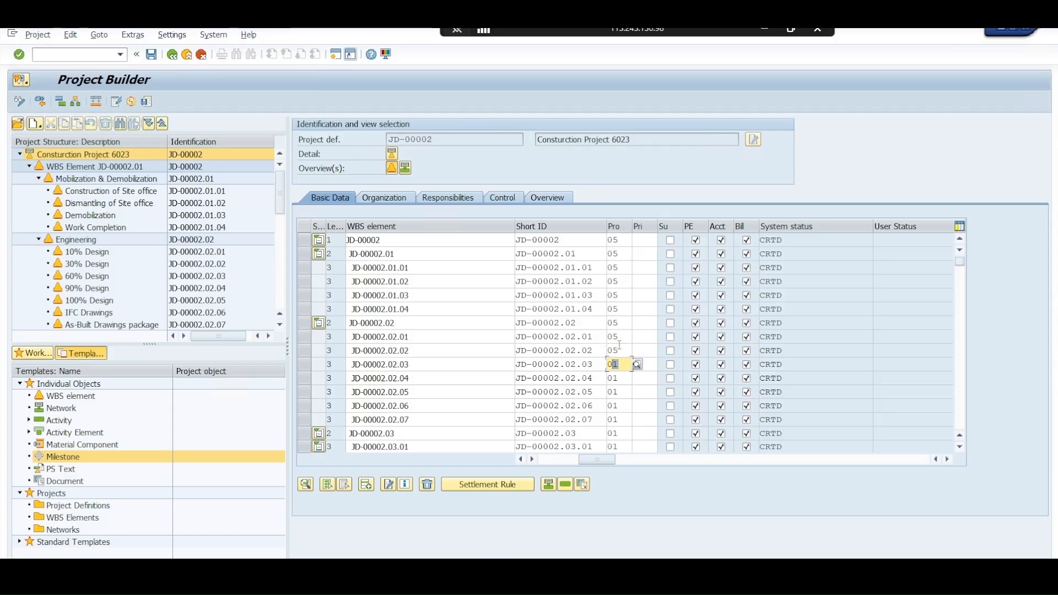
text(5)
key(Left)
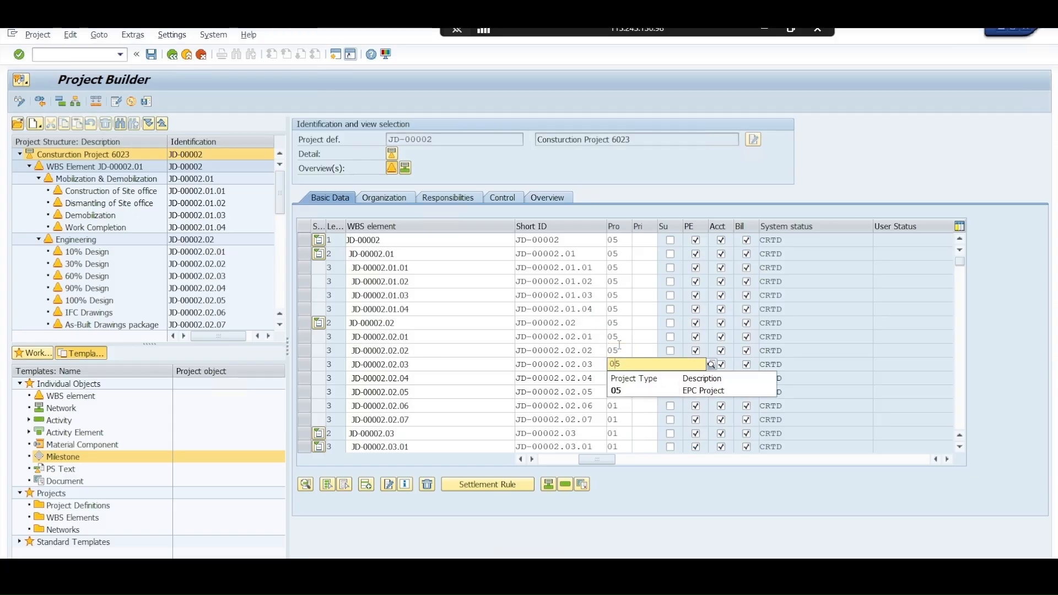
click(630, 393)
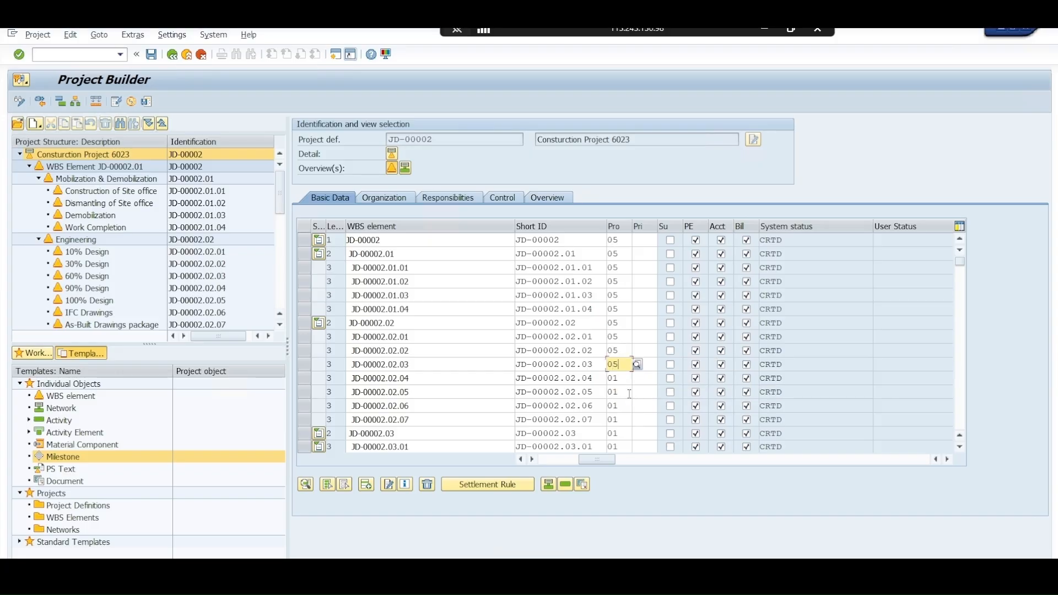
Set the project type of WBS elements JD-00002.02.04 through JD-00002.02.07 to 05
double_click(622, 377)
text(05)
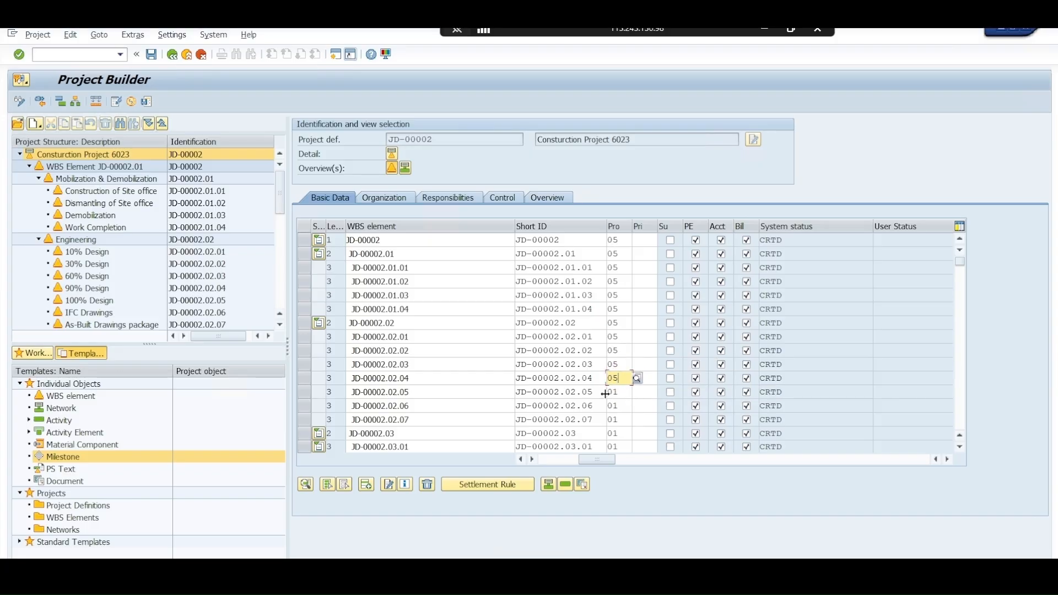
double_click(623, 392)
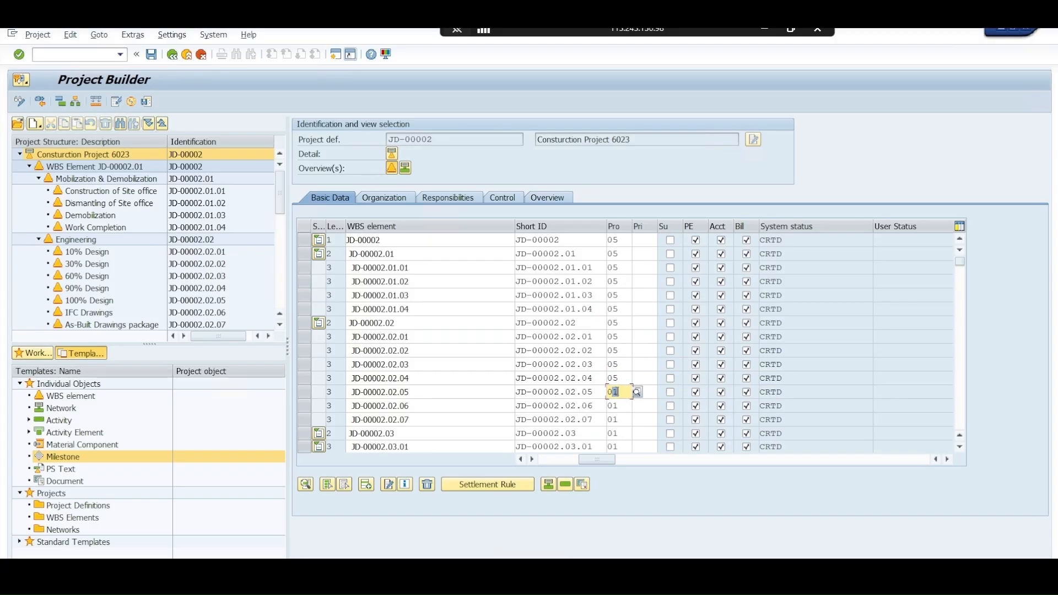
text(05)
double_click(615, 405)
text(05)
double_click(613, 419)
text(05)
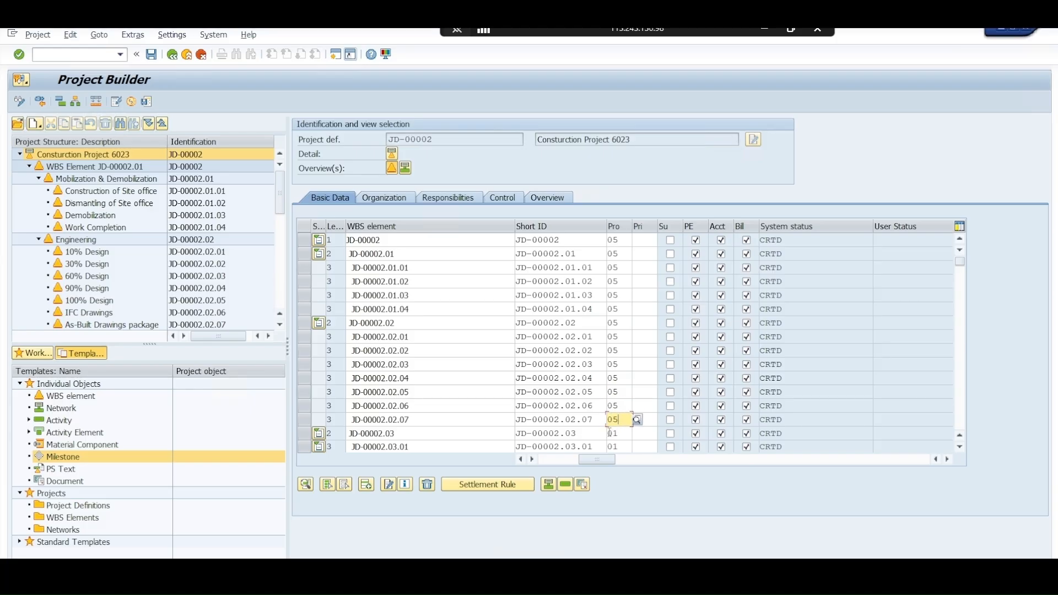
double_click(611, 435)
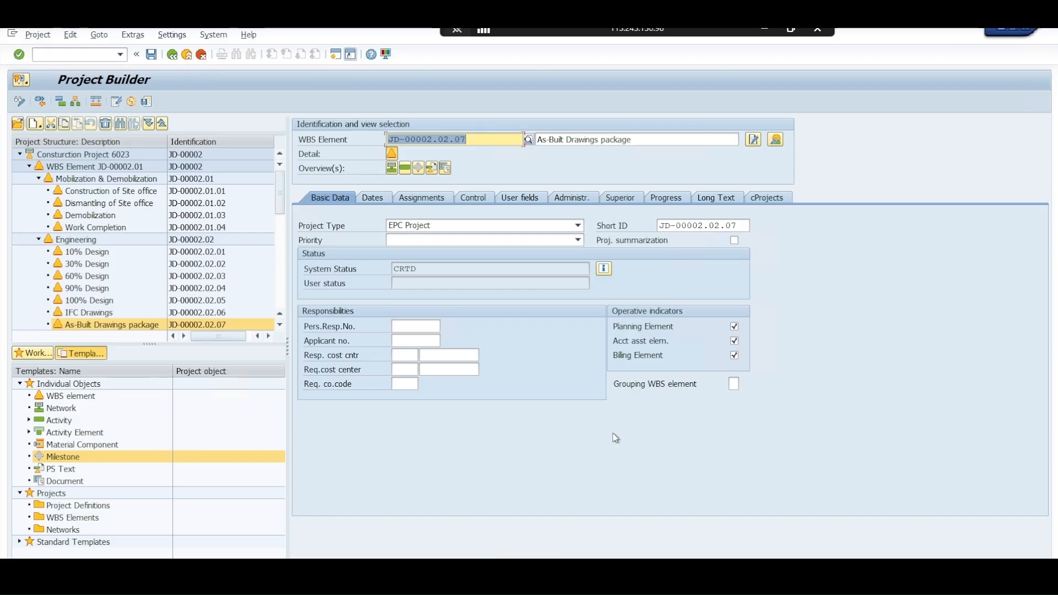
click(396, 155)
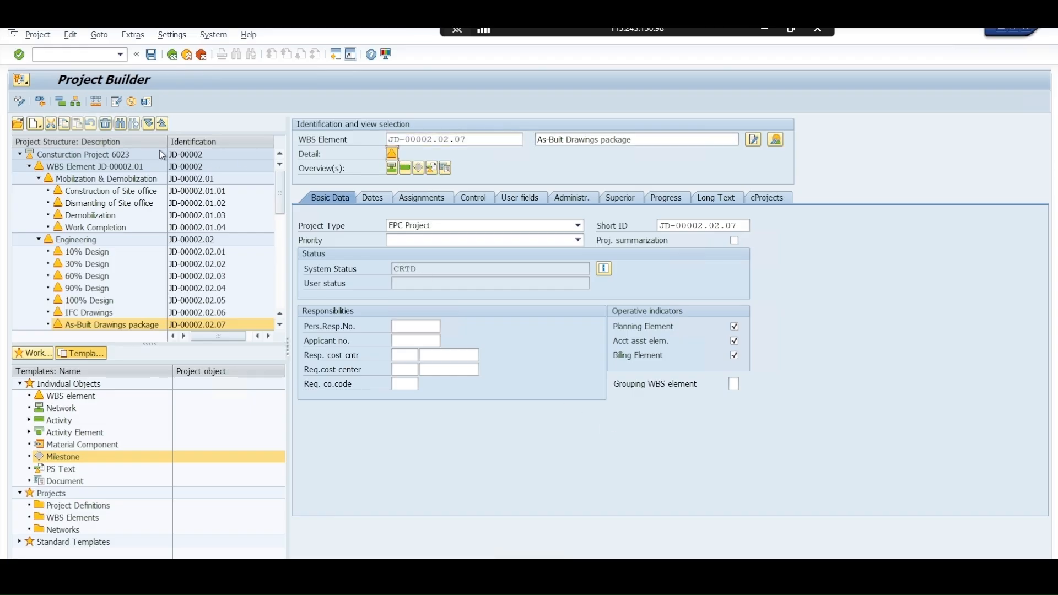
click(162, 154)
click(392, 168)
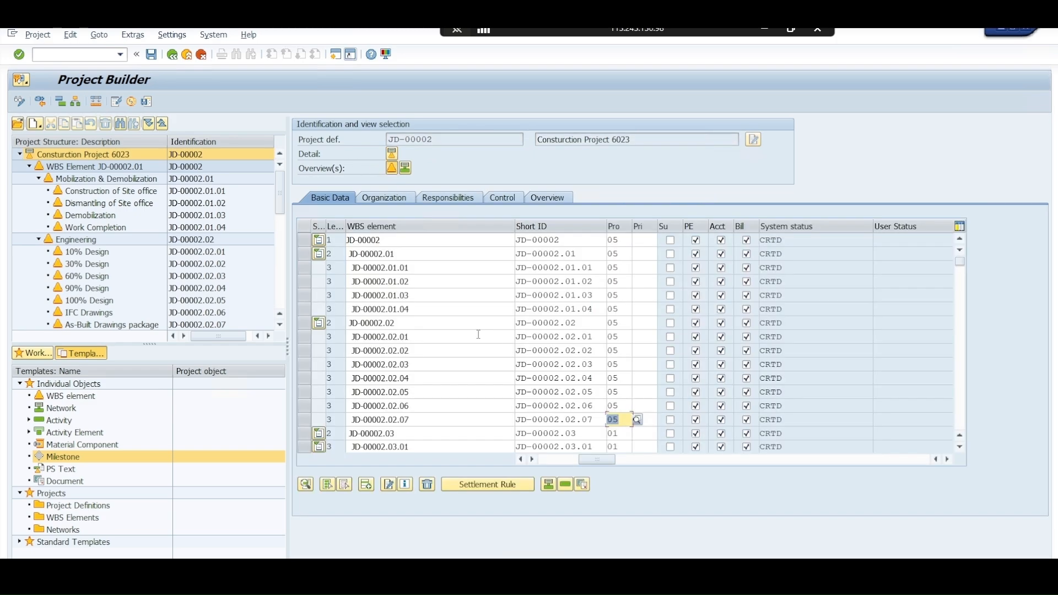
Set the project type of WBS elements JD-00002.03 and JD-00002.03.01 to 05
double_click(611, 435)
text(05)
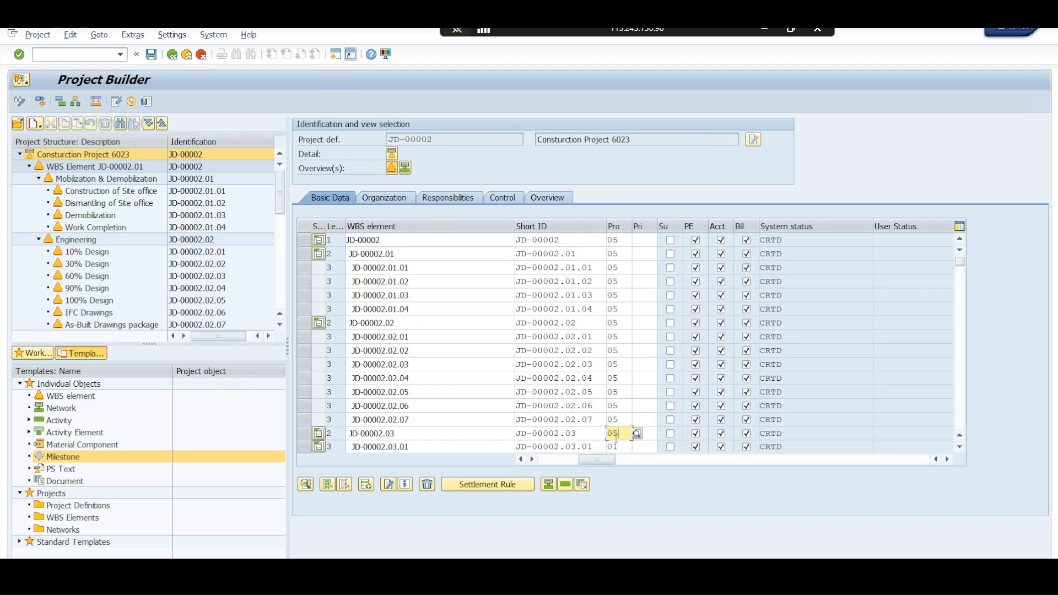
key(Return)
scroll(616, 425, down, 1)
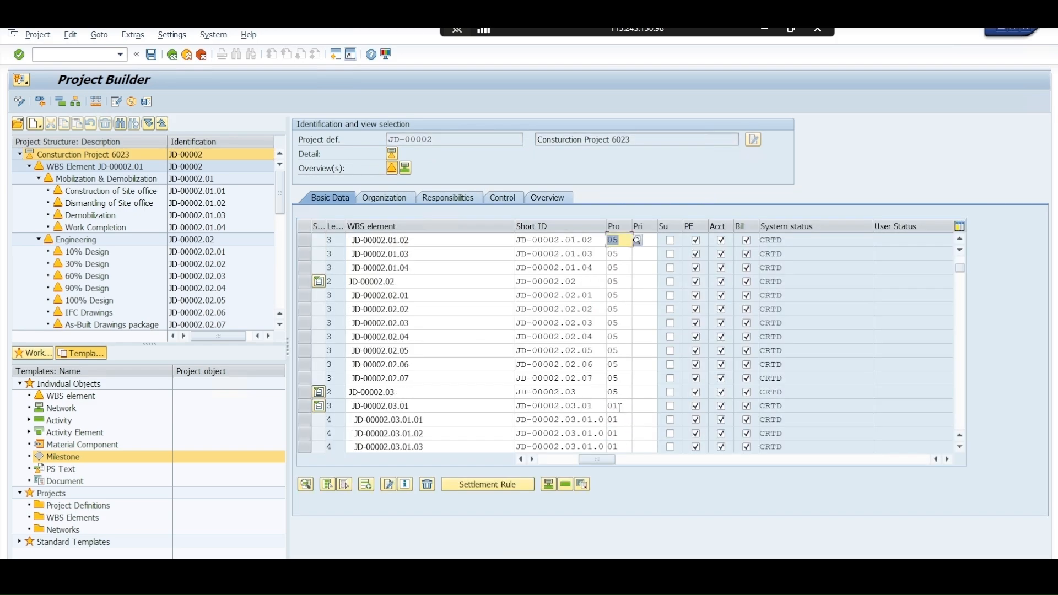
scroll(616, 358, down, 1)
double_click(611, 364)
text(05)
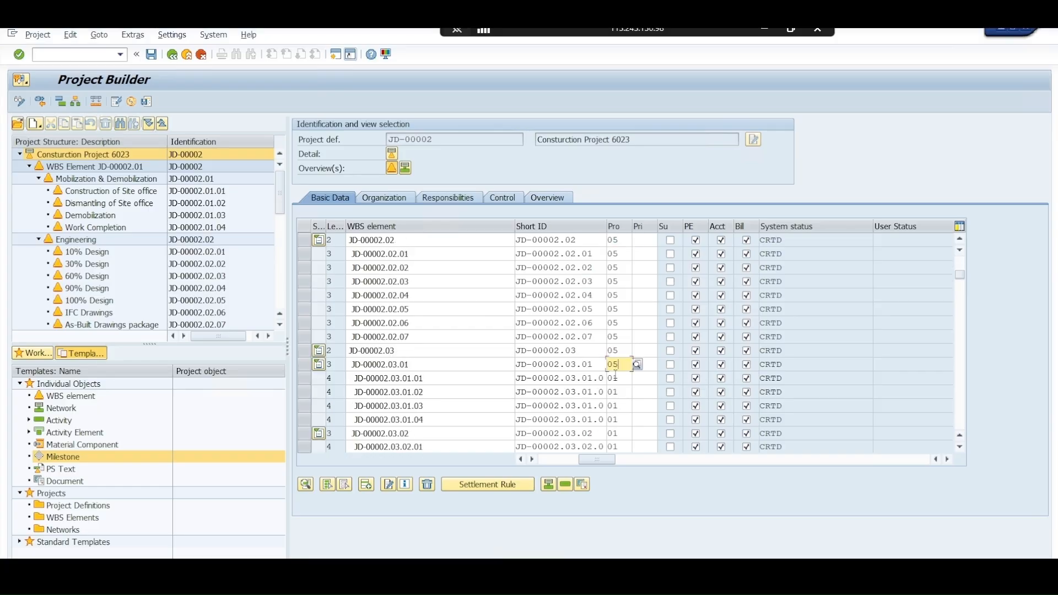
Set the project type of WBS elements JD-00002.03.01.01 through JD-00002.03.01.04 to 05
double_click(611, 378)
text(05)
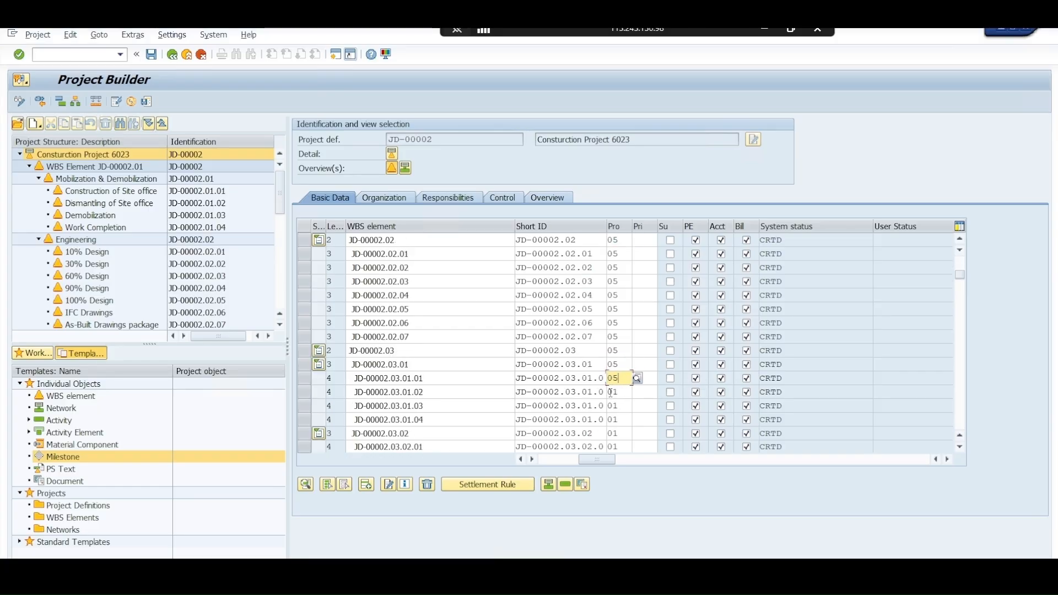
double_click(611, 392)
text(05)
double_click(611, 406)
text(05)
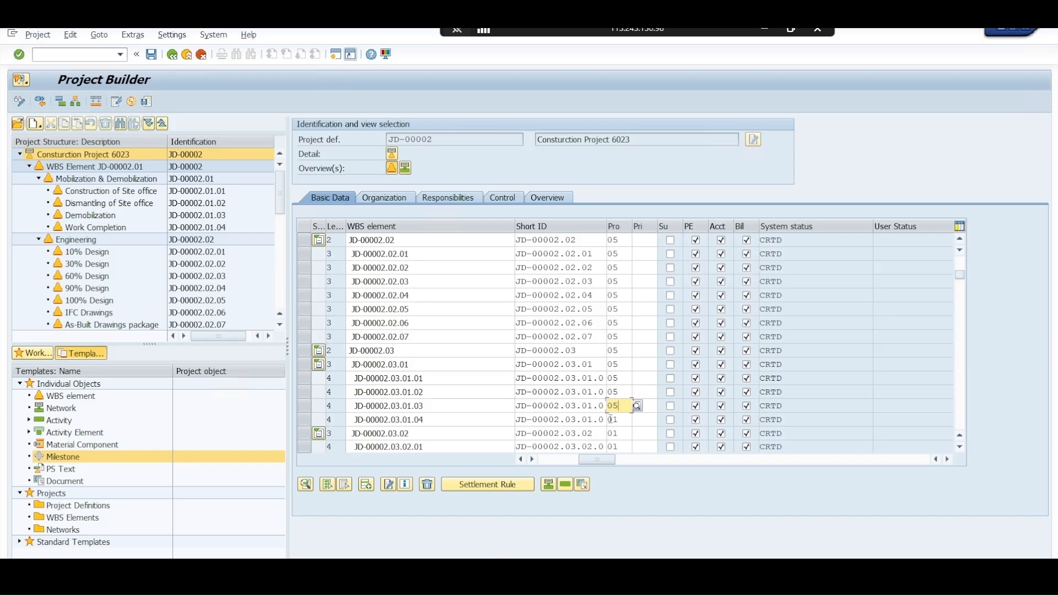
double_click(610, 419)
text(05)
Set the project type of WBS elements JD-00002.03.02 and JD-00002.03.02.01 to 05
double_click(611, 434)
text(05)
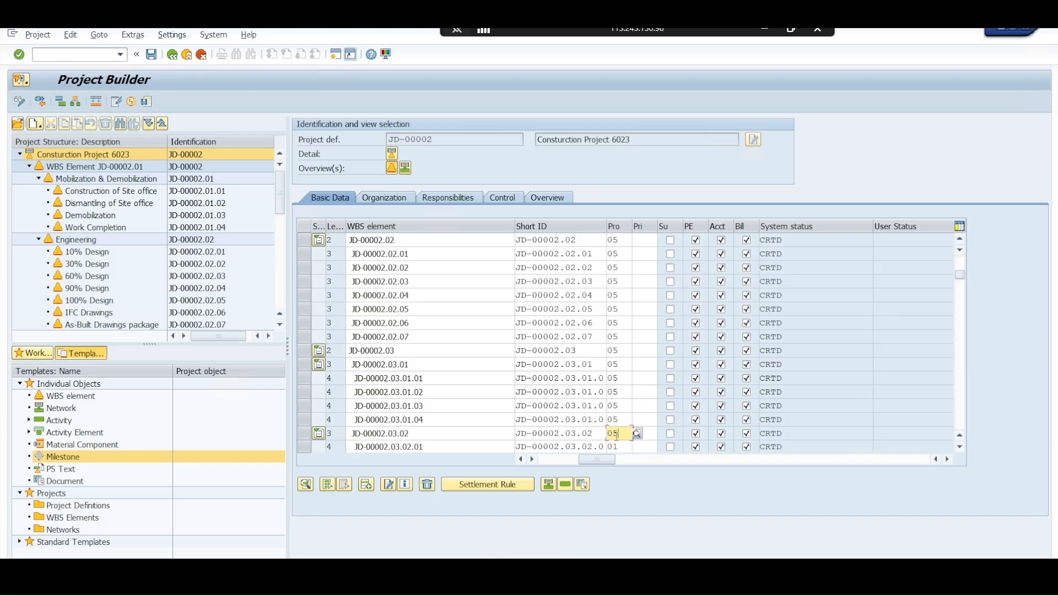
double_click(611, 446)
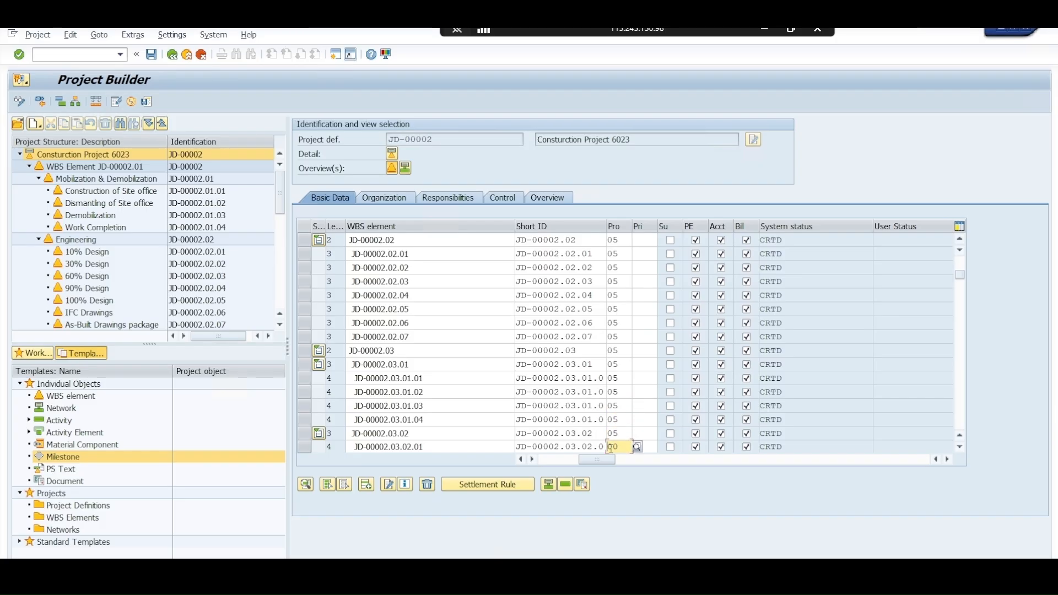
text(05)
Set the project type of WBS elements JD-00002.03.02.02 through JD-00002.03.02.04 to 05
scroll(622, 358, down, 6)
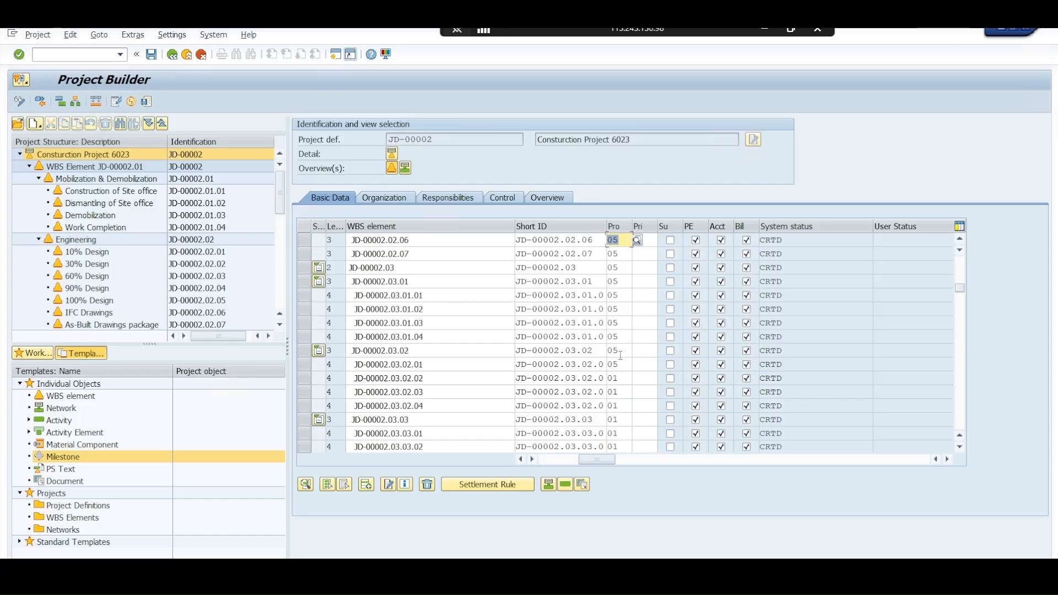
scroll(622, 359, down, 3)
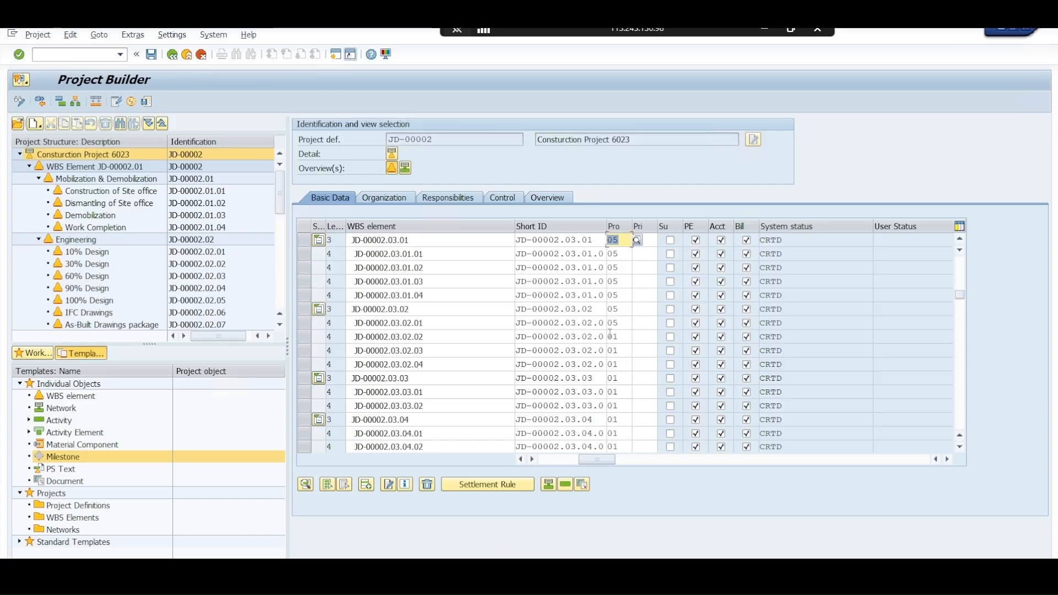
double_click(612, 336)
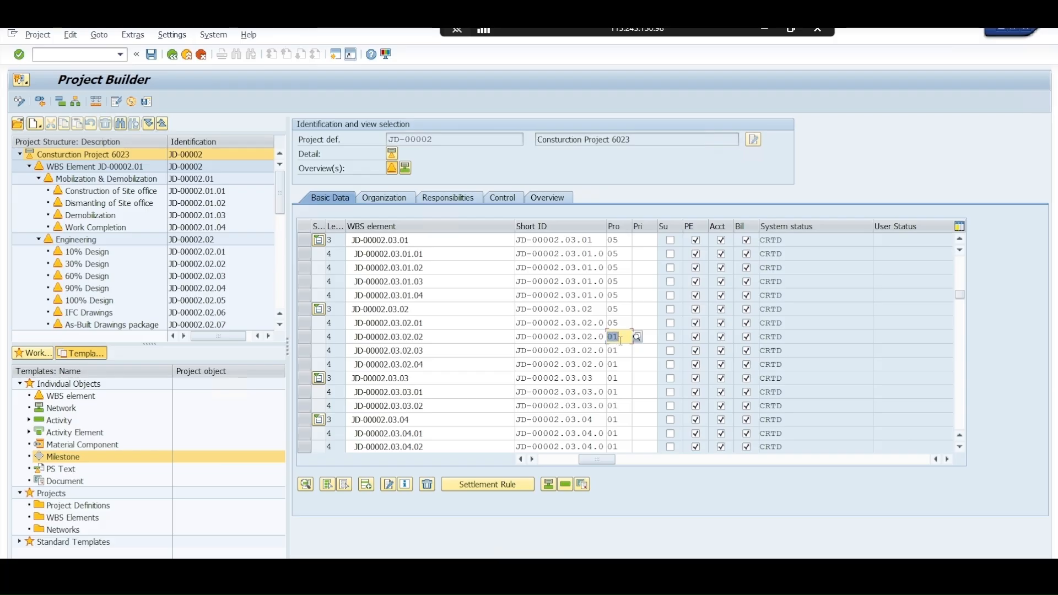
text(05)
double_click(613, 351)
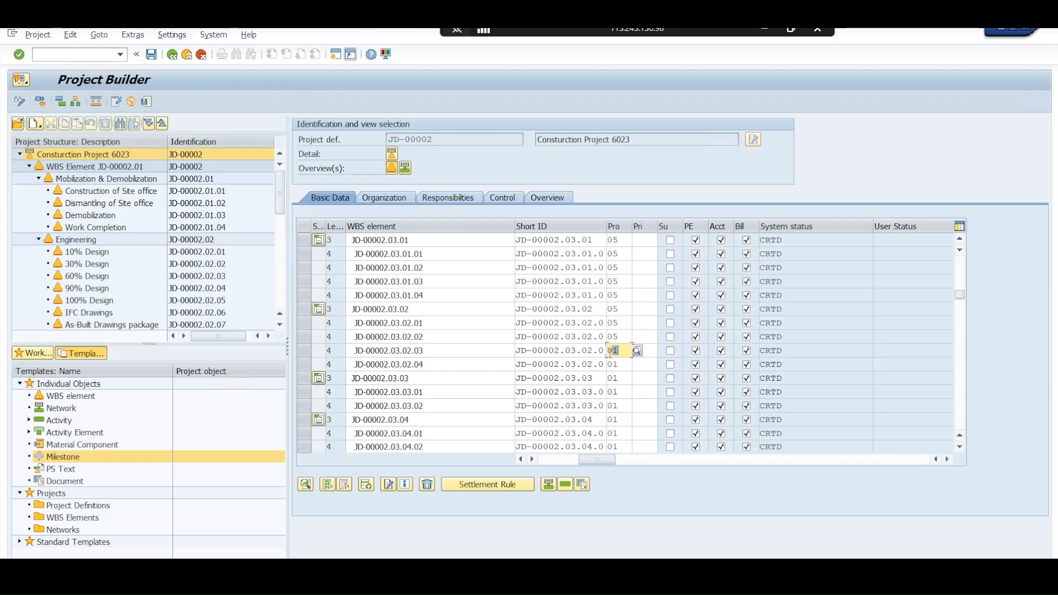
text(05)
click(611, 365)
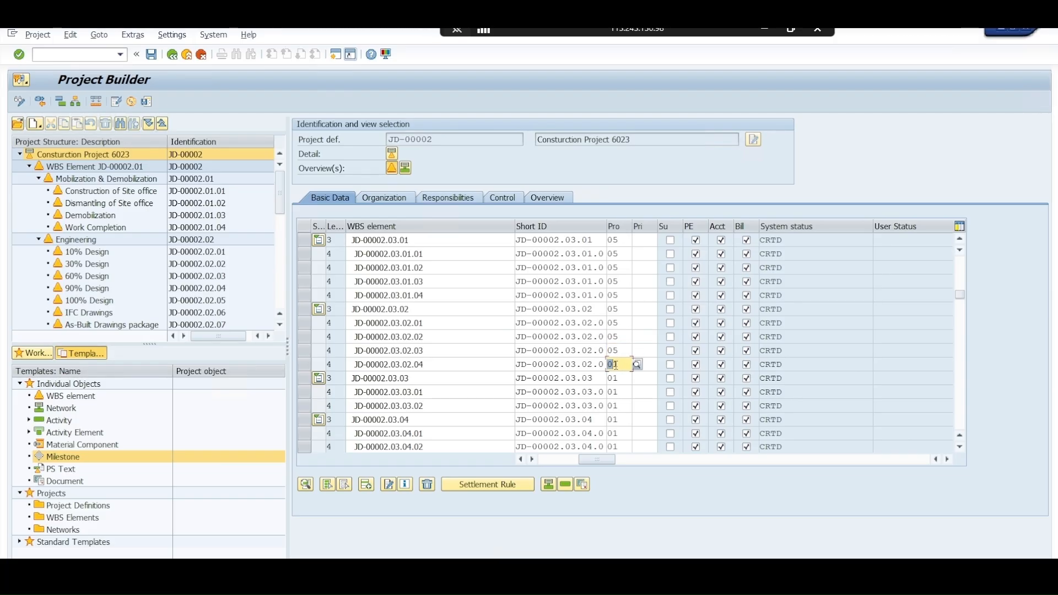
text(05)
Set the project type of WBS element JD-00002.03.03 and its subelements JD-00002.03.03.01 and JD-00002.03.03.02 to 05
click(612, 379)
text(05)
click(612, 392)
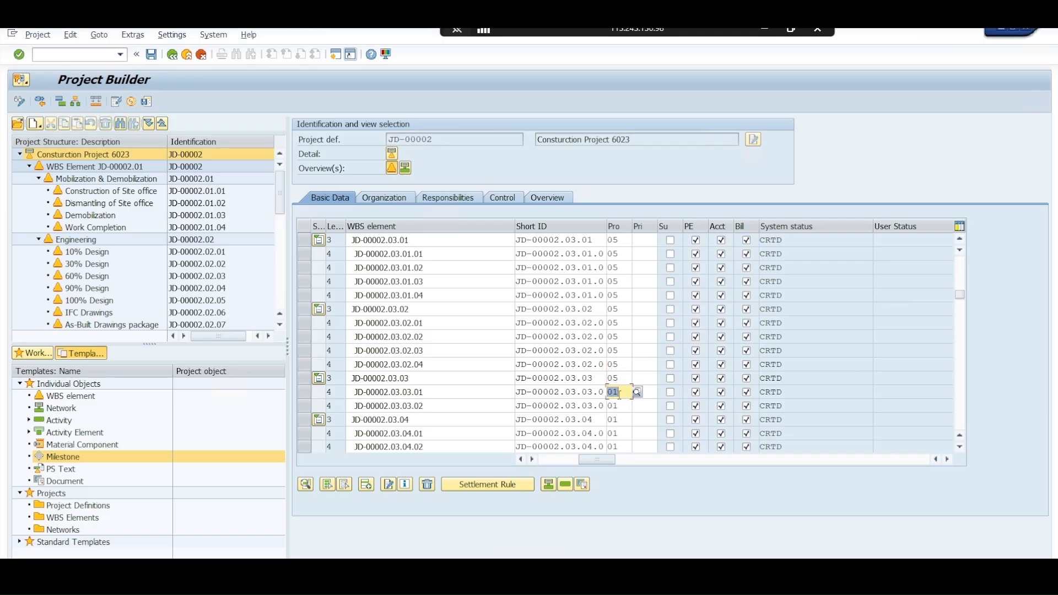
text(05)
click(613, 405)
text(05)
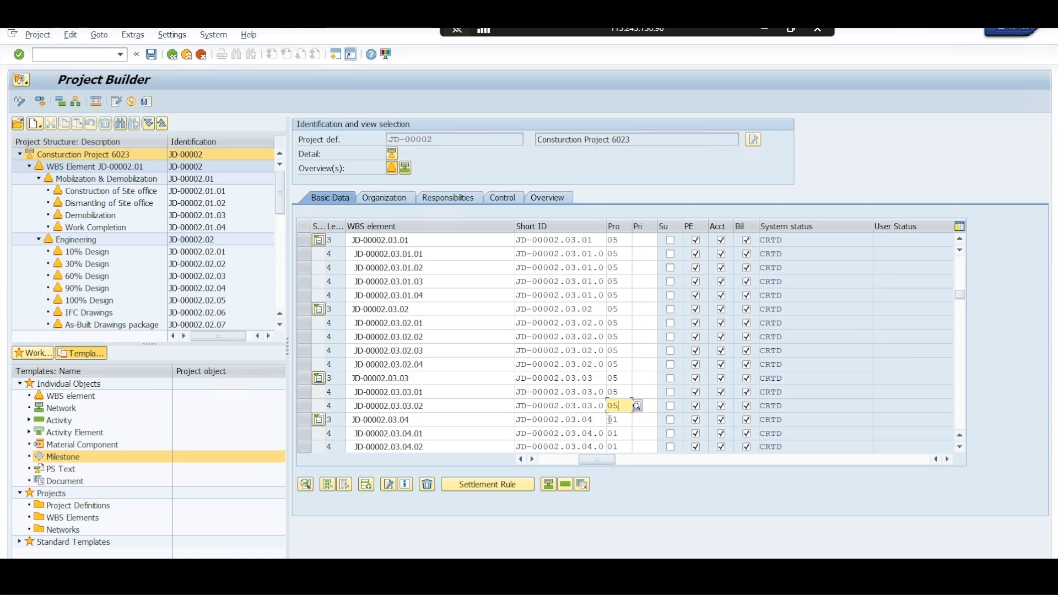
Set the project type of WBS elements JD-00002.03.04, JD-00002.03.04.01 and JD-00002.03.04.02 to 05
click(613, 419)
text(05)
double_click(612, 433)
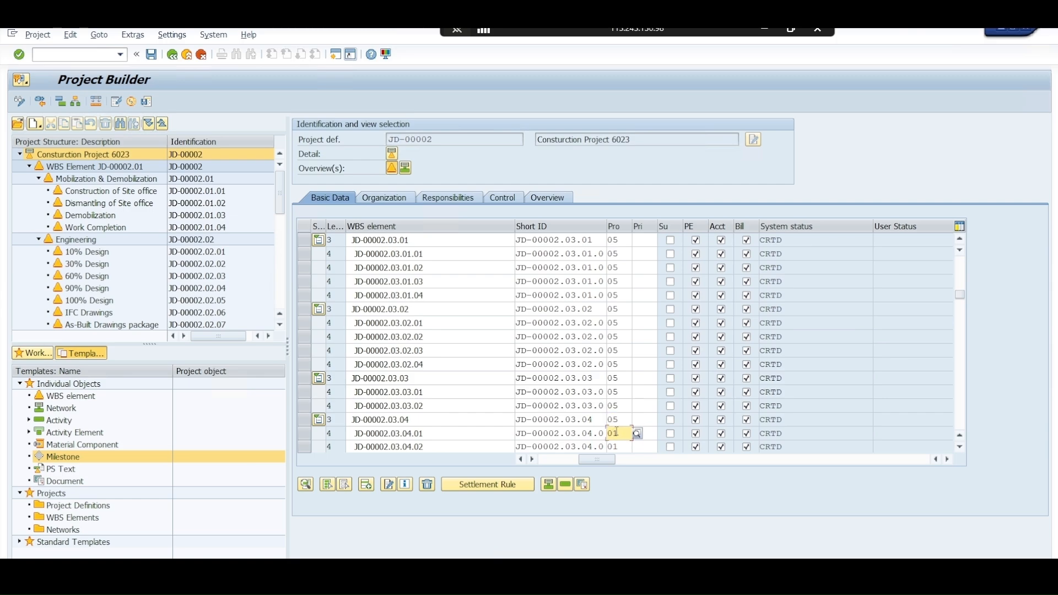
text(05)
double_click(611, 447)
text(05)
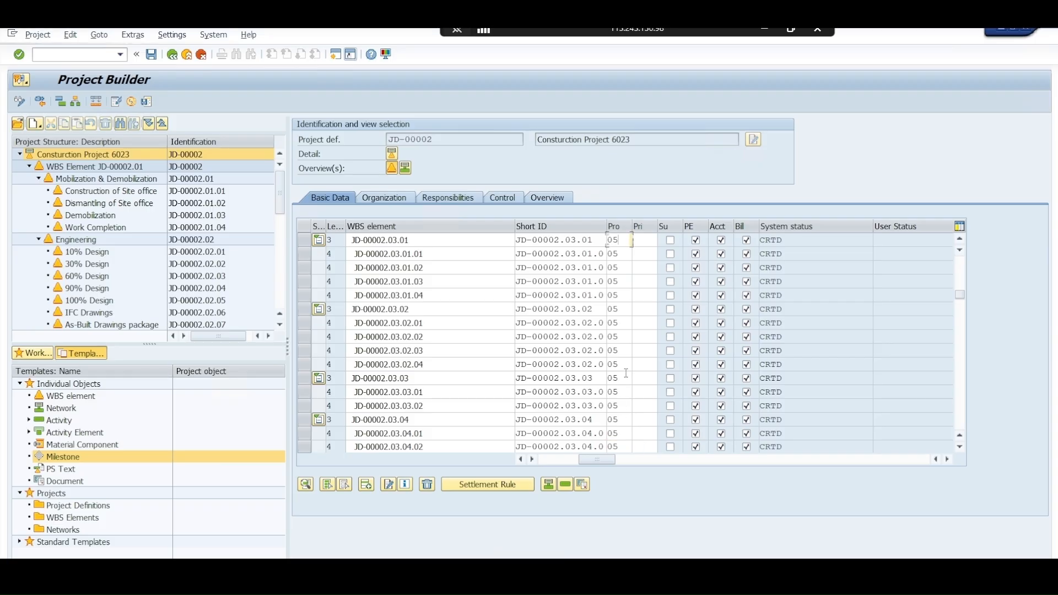
Set the project type of WBS elements JD-00002.03.04.03 and JD-00002.03.04.04 to 05
scroll(627, 374, down, 1)
scroll(627, 373, down, 1)
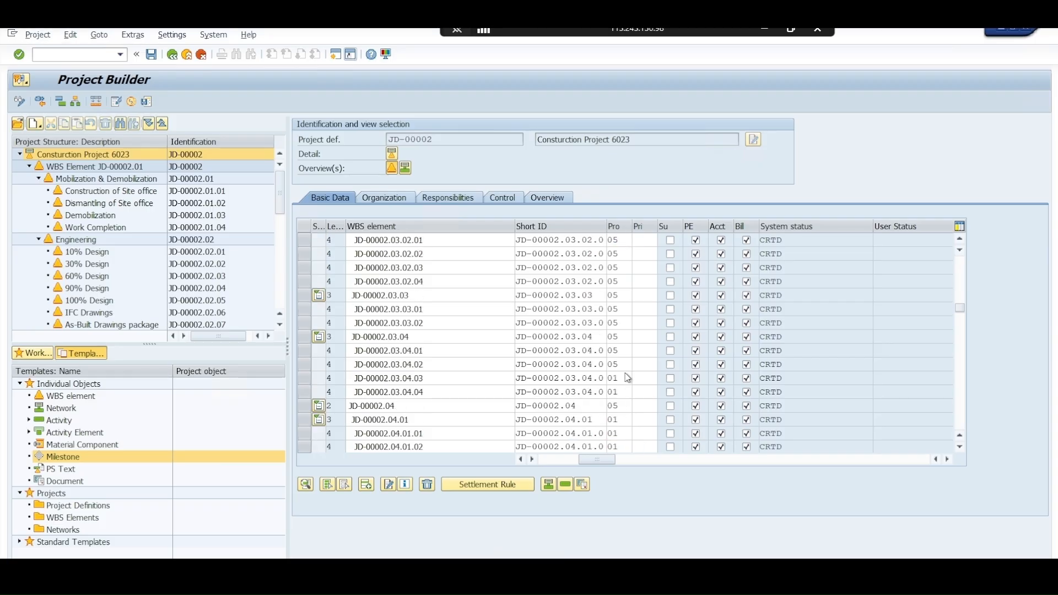
scroll(627, 373, down, 1)
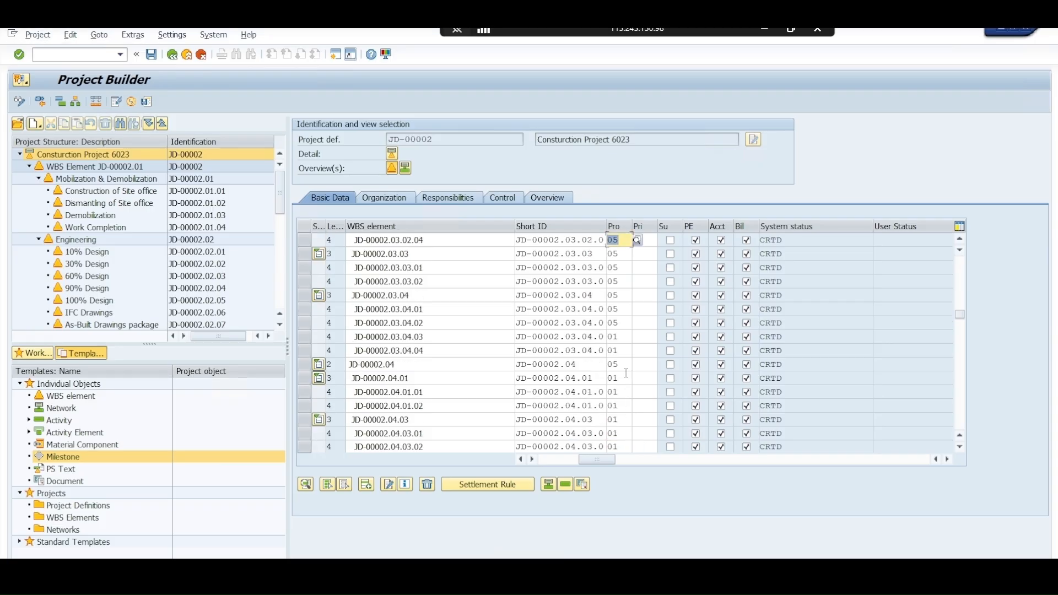
double_click(610, 338)
text(05)
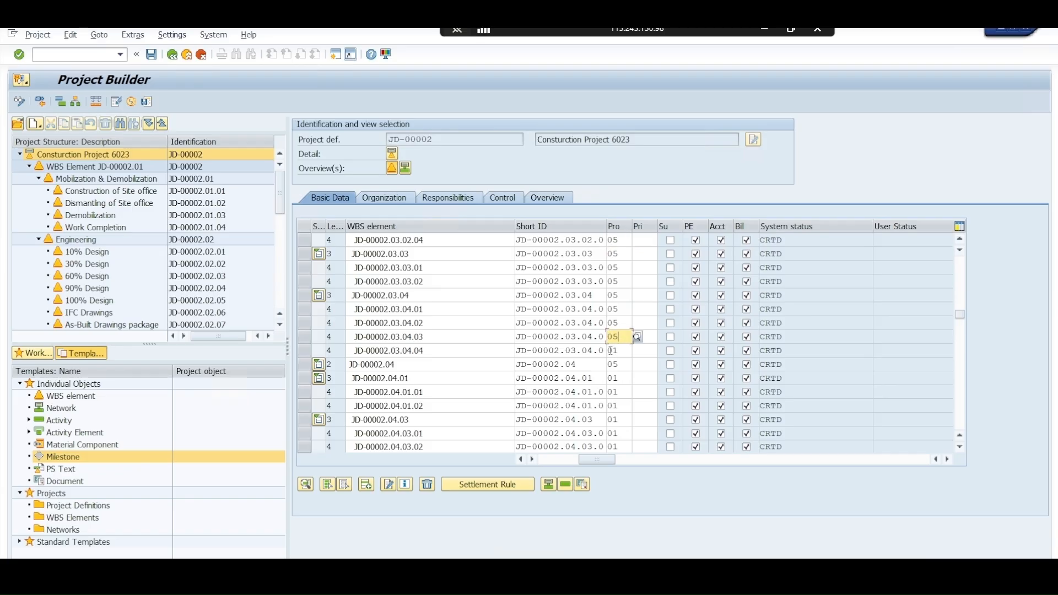
double_click(611, 351)
text(05)
Set the project type of WBS element JD-00002.04.01 and its subelements JD-00002.04.01.01 and JD-00002.04.01.02 to 05
double_click(611, 379)
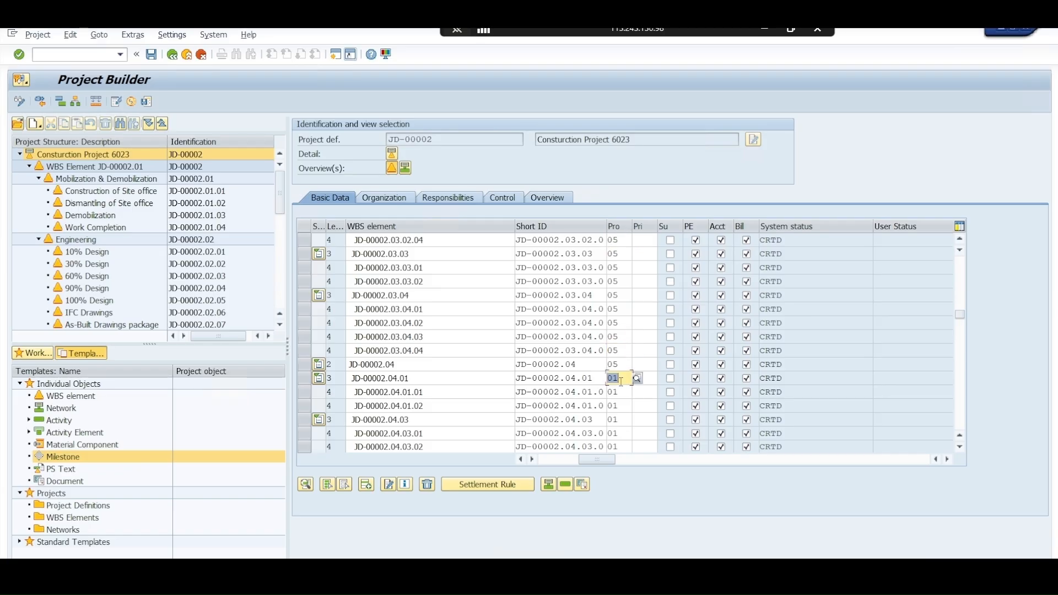
text(05)
double_click(610, 392)
text(05)
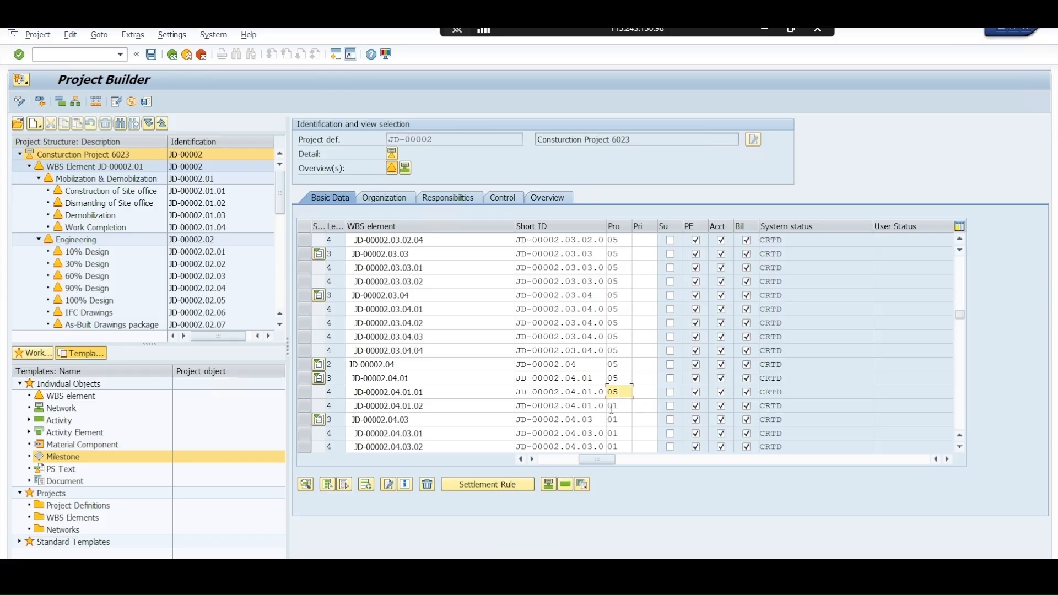
double_click(611, 408)
text(05)
Set the project type of WBS elements JD-00002.04.03, JD-00002.04.03.01 and JD-00002.04.03.02 to 05
double_click(610, 420)
text(05)
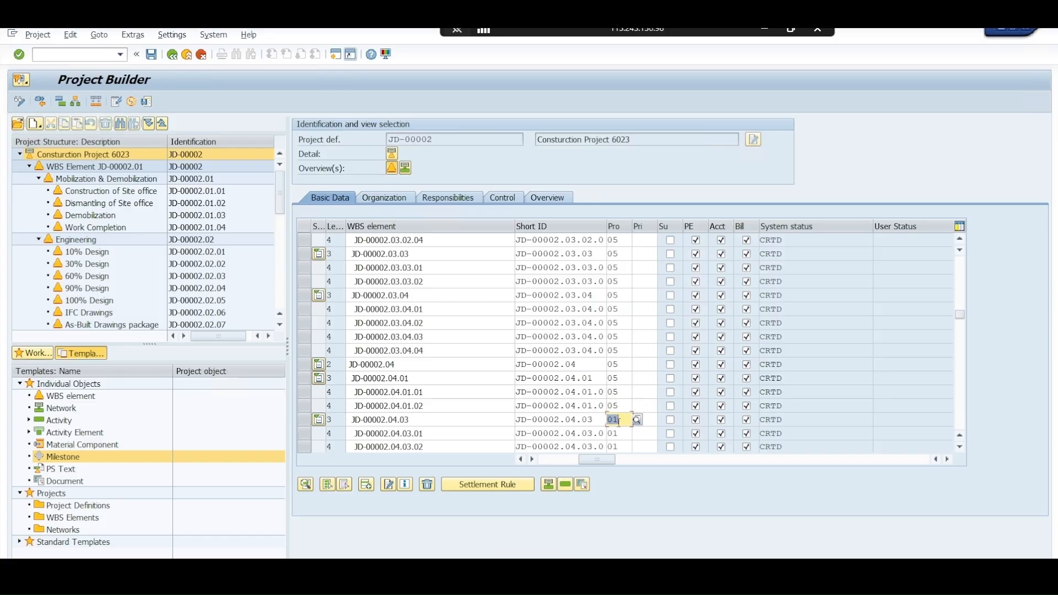
double_click(610, 434)
text(05)
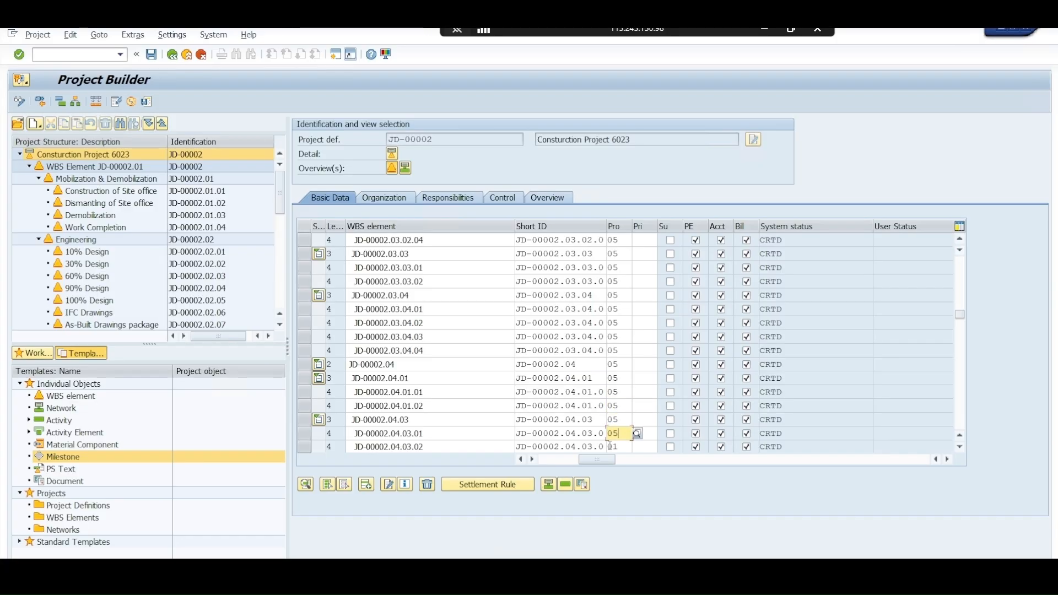
double_click(611, 447)
text(05)
key(Return)
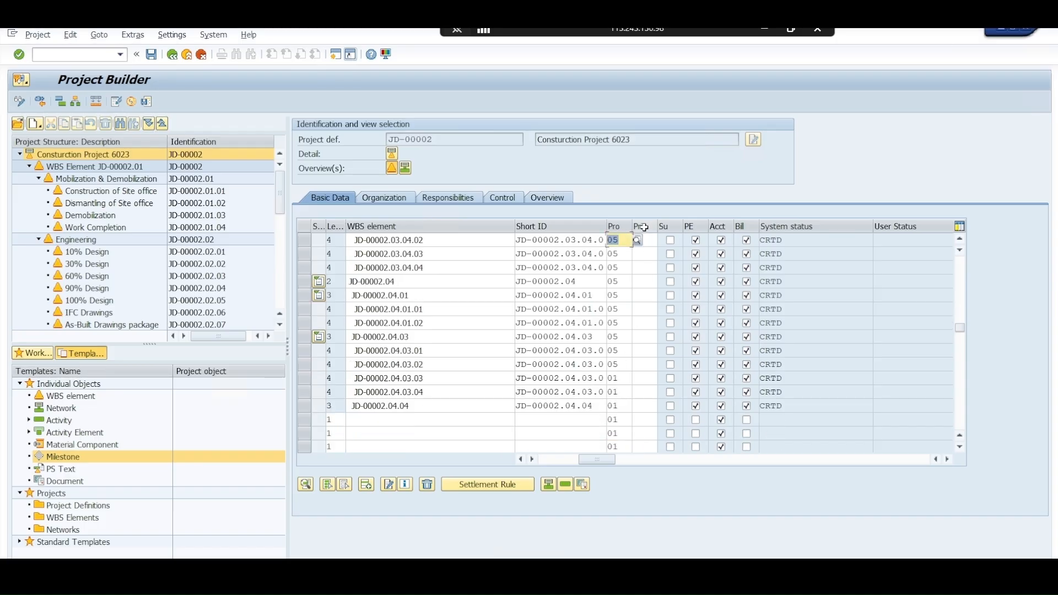
Assign priority 3 Normal to WBS element JD-00002.03.04.02 from the list of possible priorities
click(651, 240)
click(662, 240)
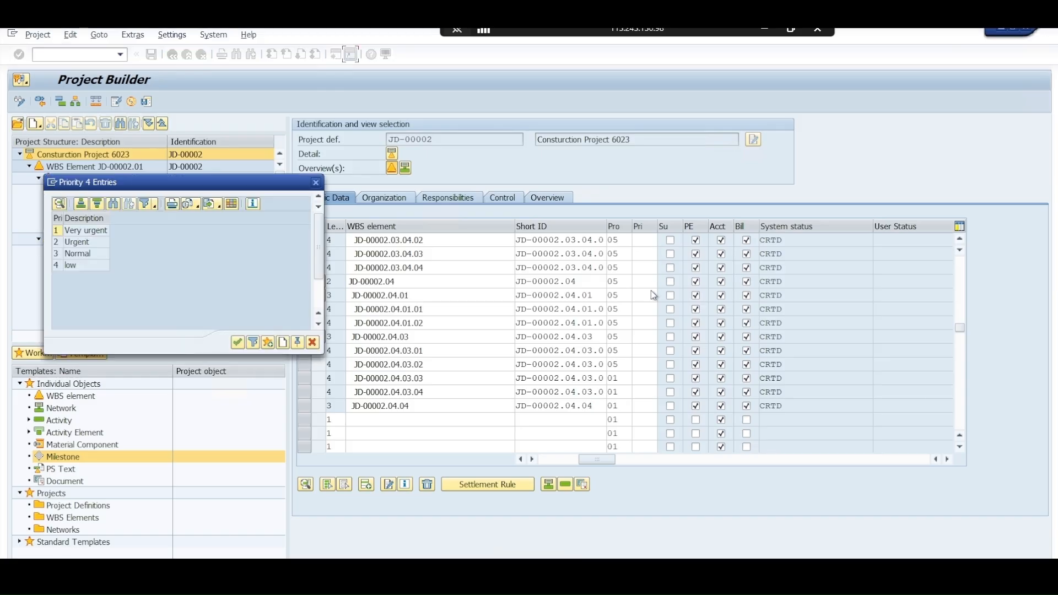
drag(248, 187, 646, 149)
click(488, 218)
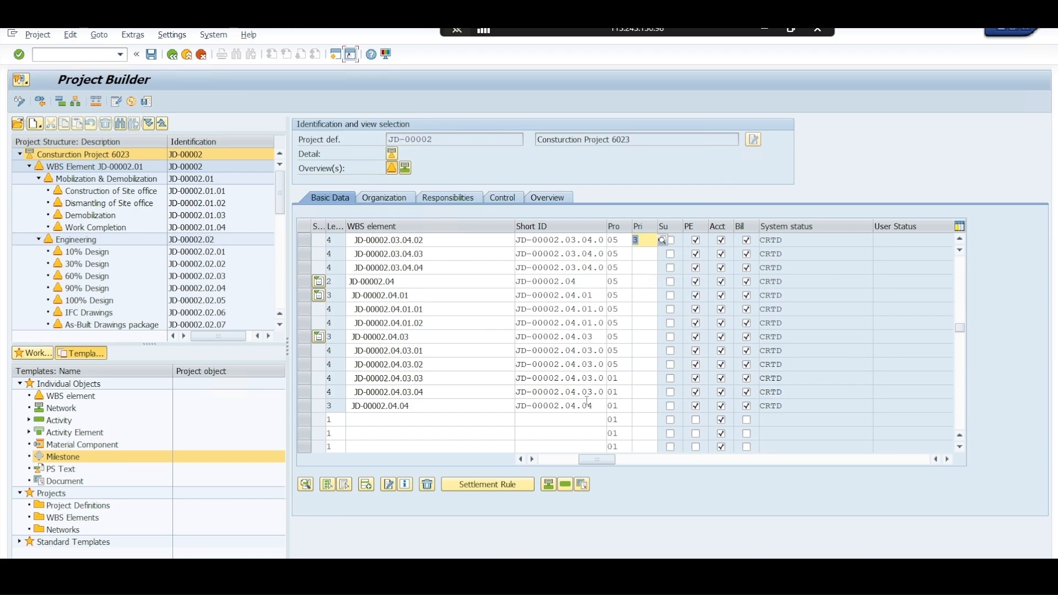
Set the project type of WBS elements JD-00002.04.03.03, JD-00002.04.03.04 and JD-00002.04.04 to 05
click(612, 365)
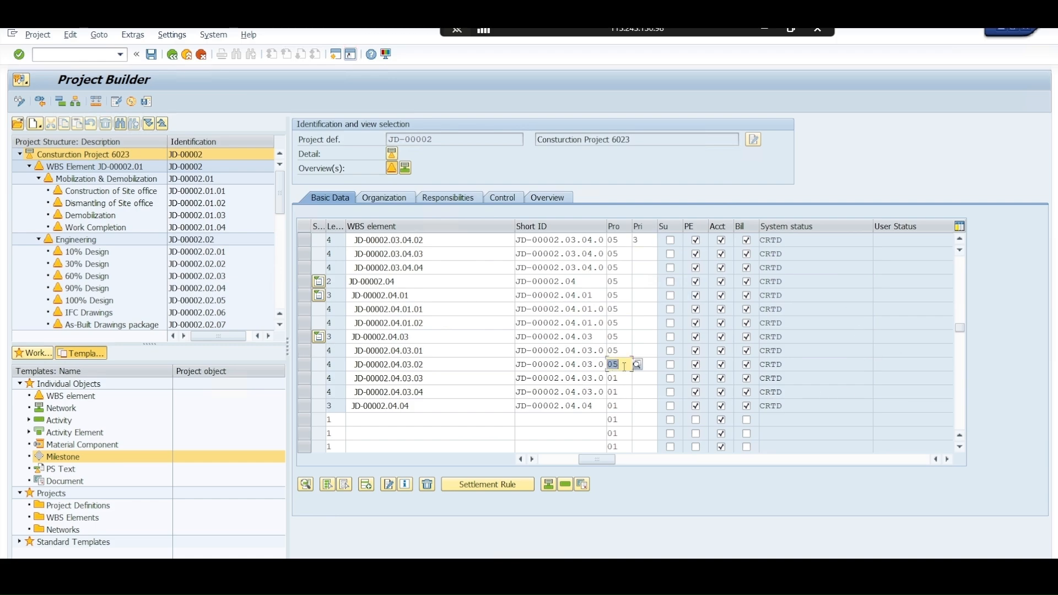
click(615, 379)
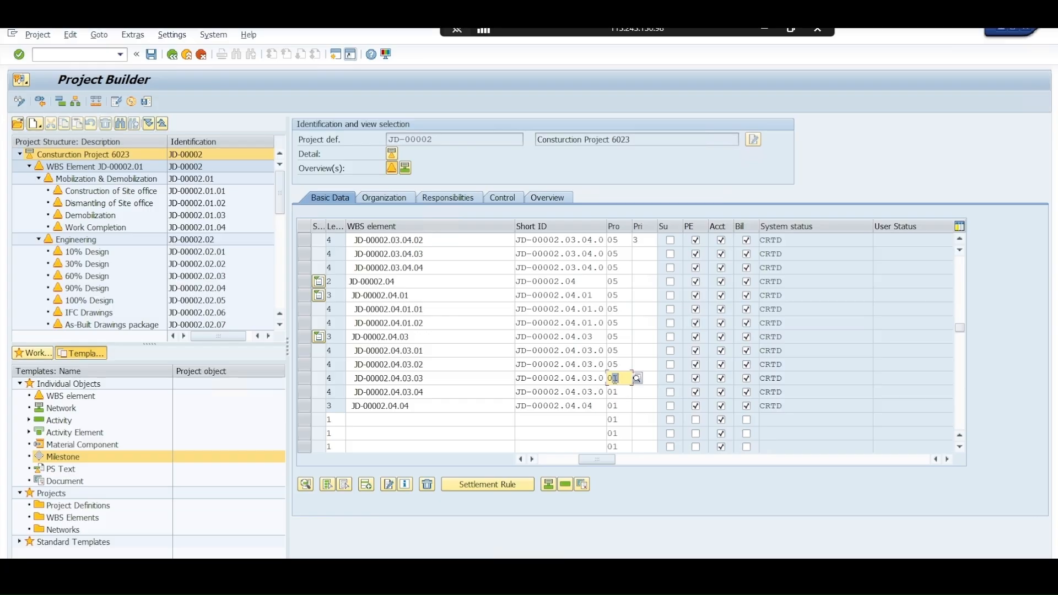
text(05)
click(613, 392)
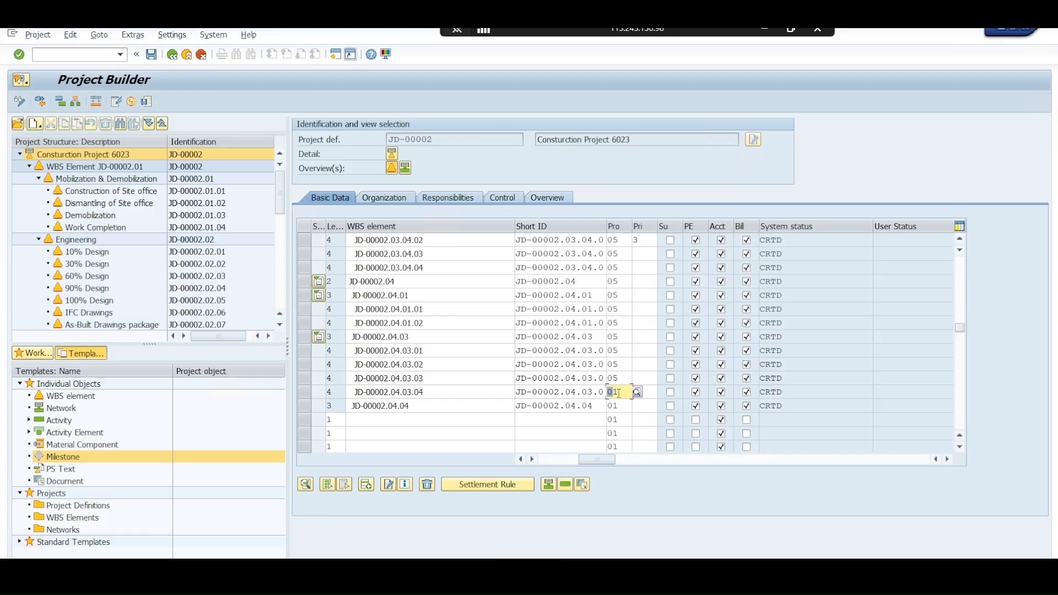
text(05)
click(613, 406)
text(05)
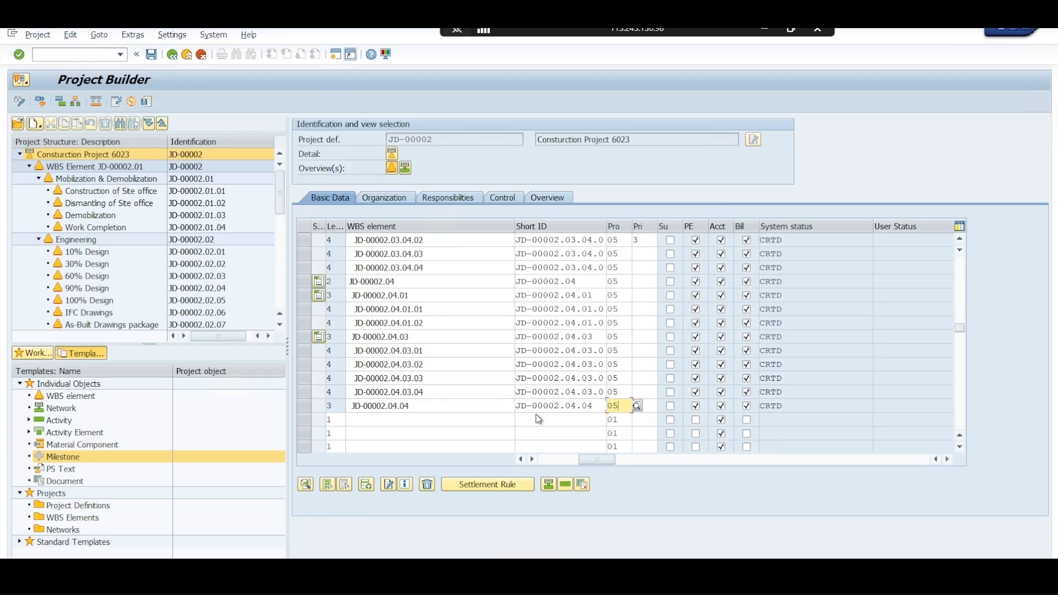
Switch to the EPC Project file in Excel, enter 3 in cell E38 beside Construction Works and format the cell as Text
key(alt+Tab)
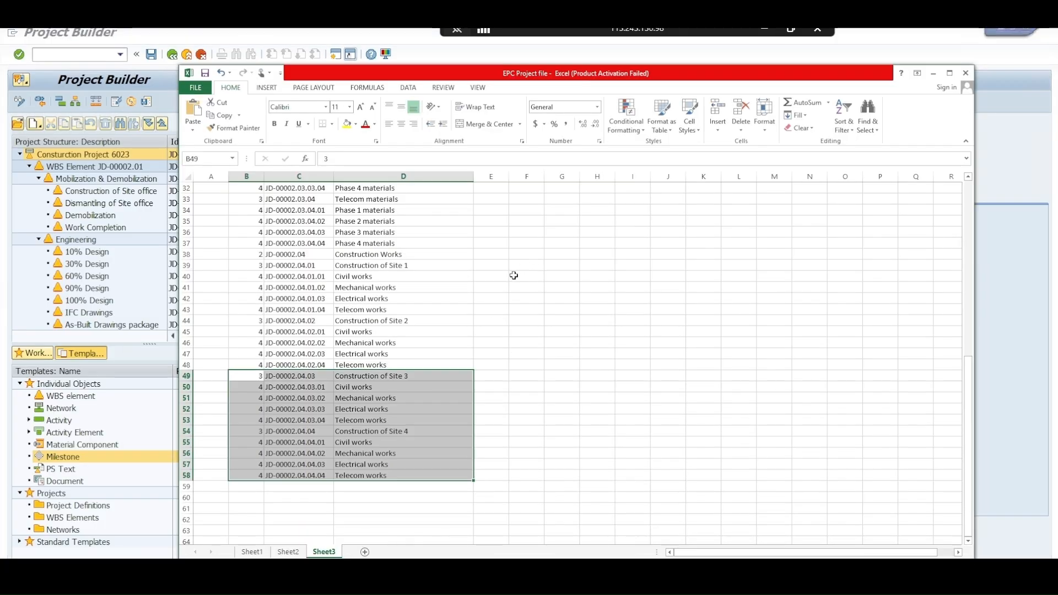
click(503, 253)
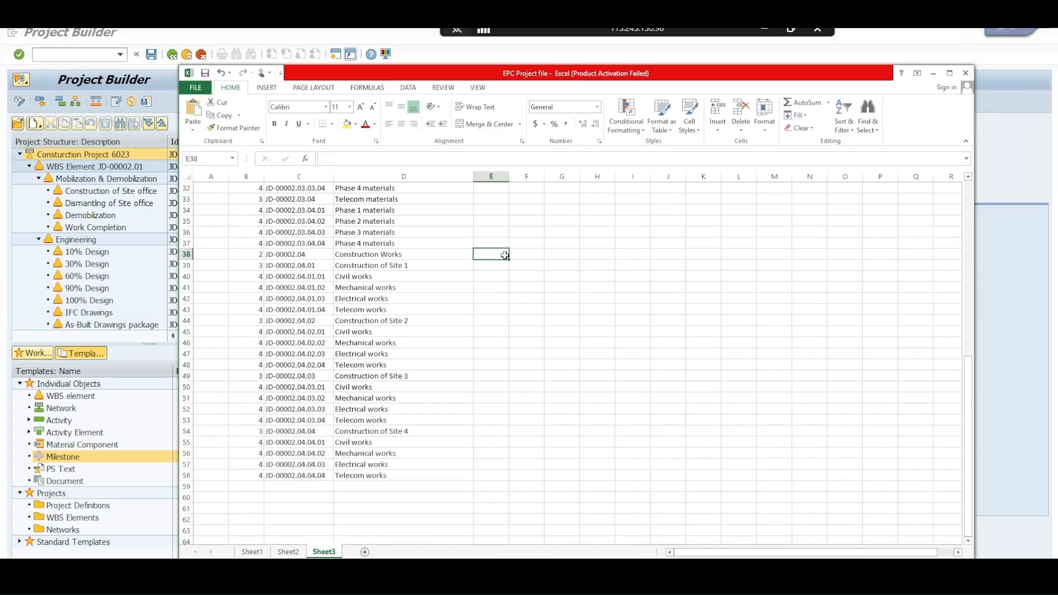
key(Down)
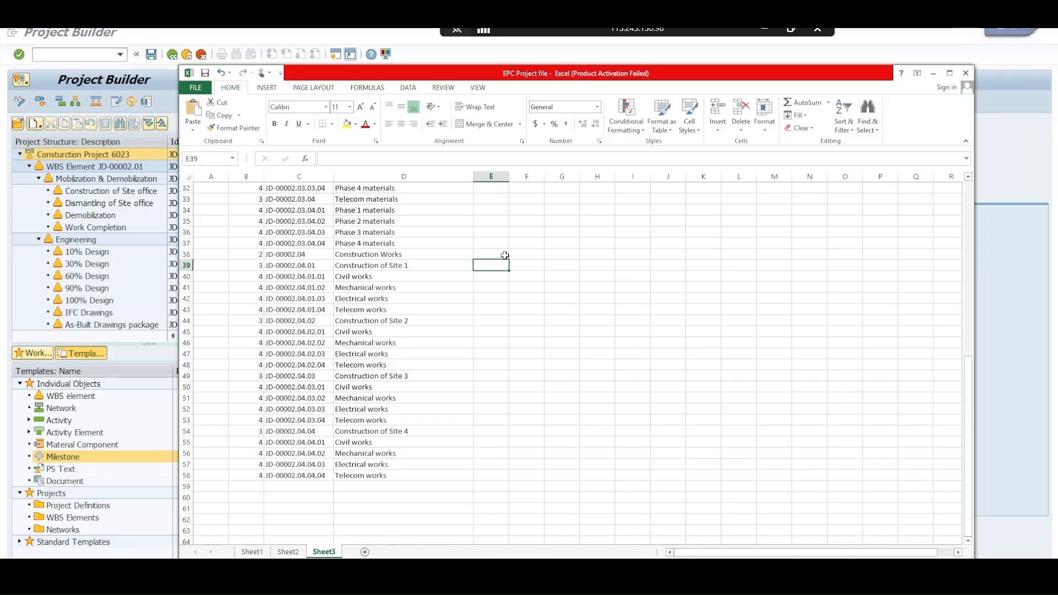
right_click(500, 254)
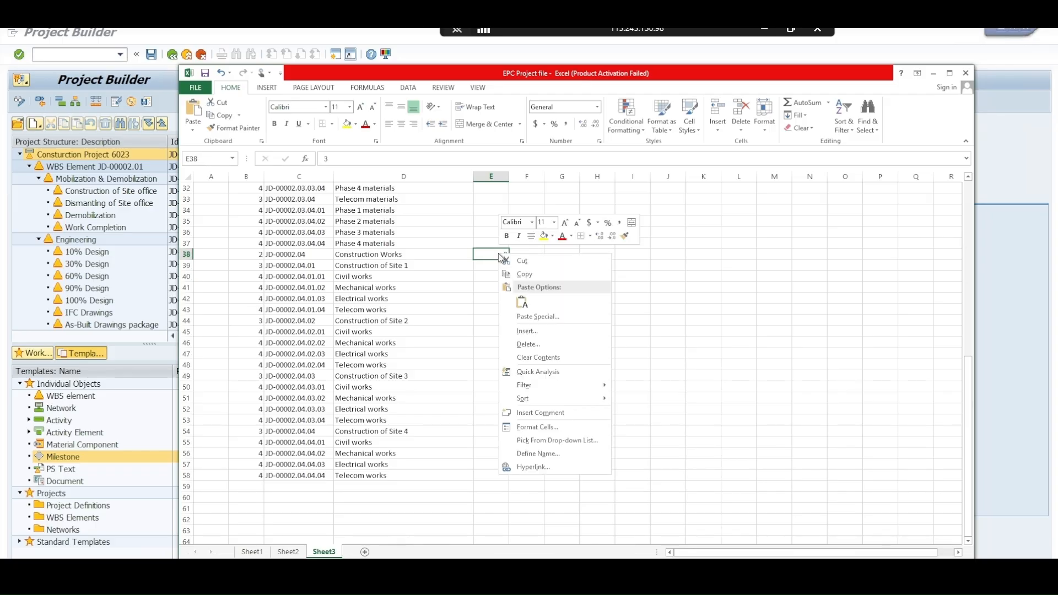
click(516, 431)
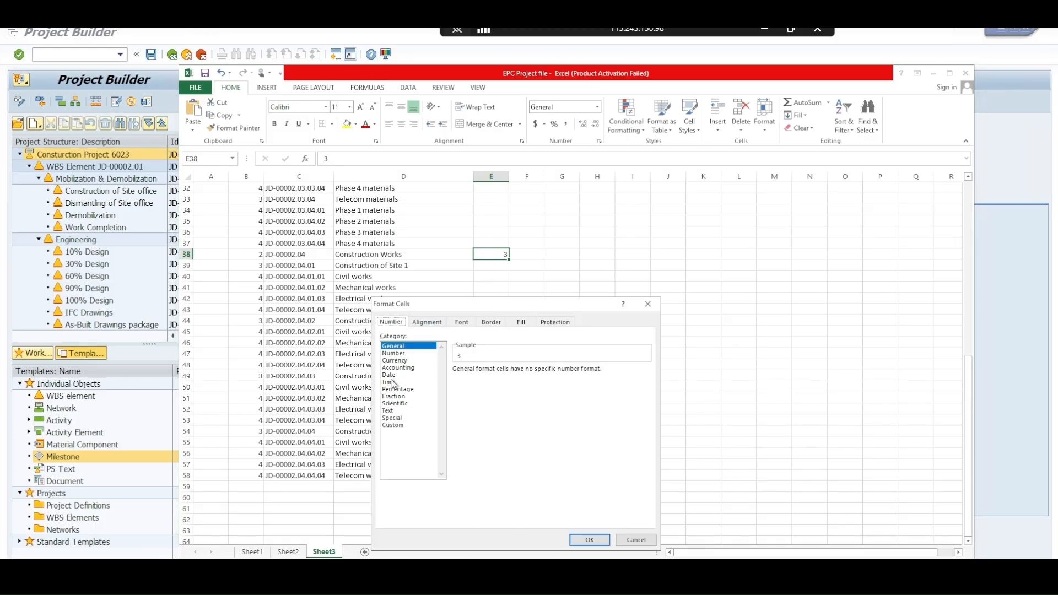
click(394, 411)
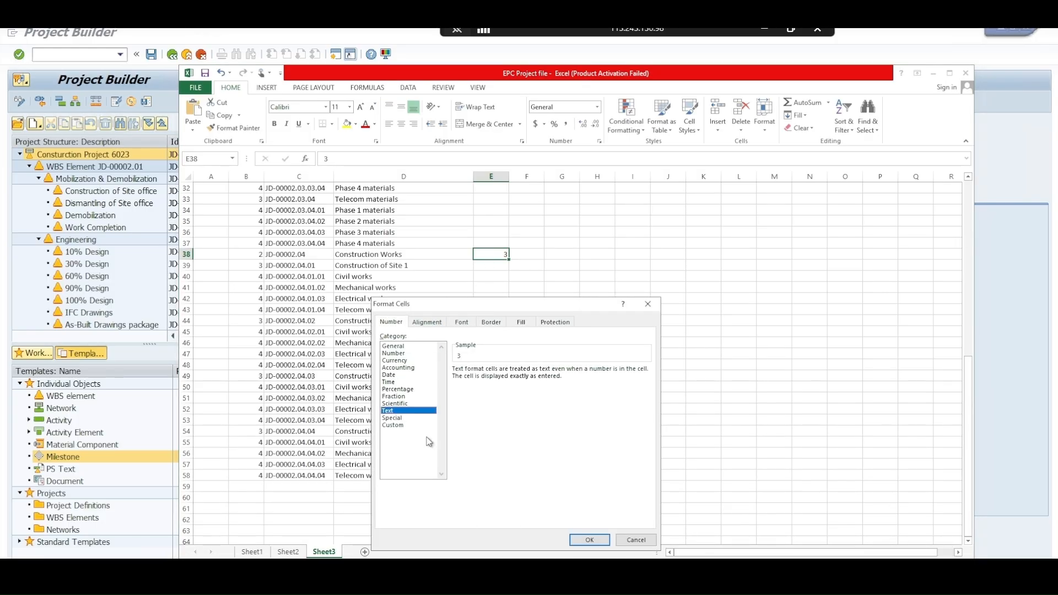
click(591, 541)
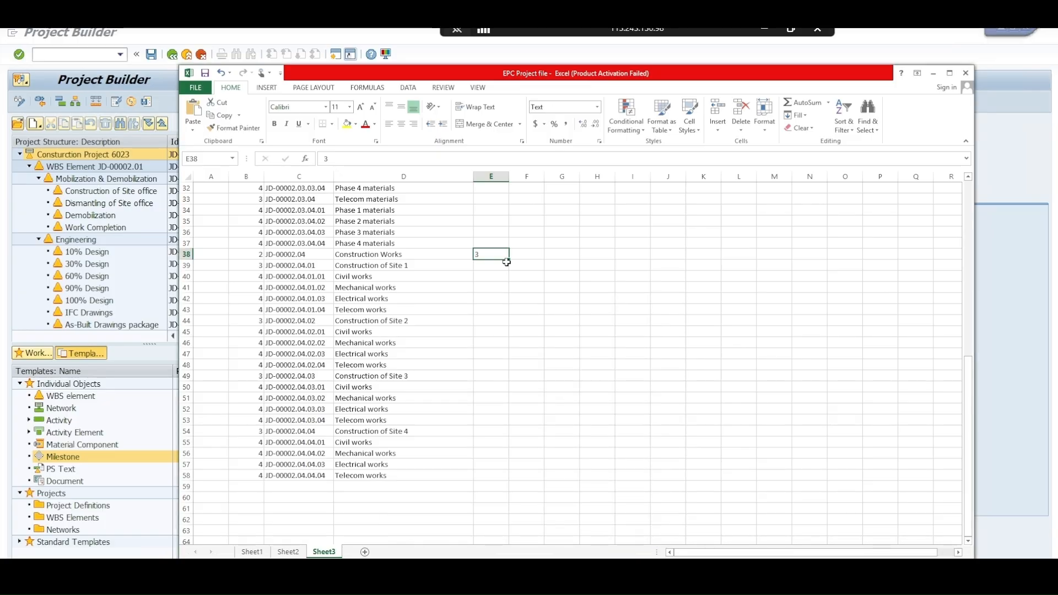
Enter 03 in cell E38 and copy it down through cell E50
text(03)
key(Return)
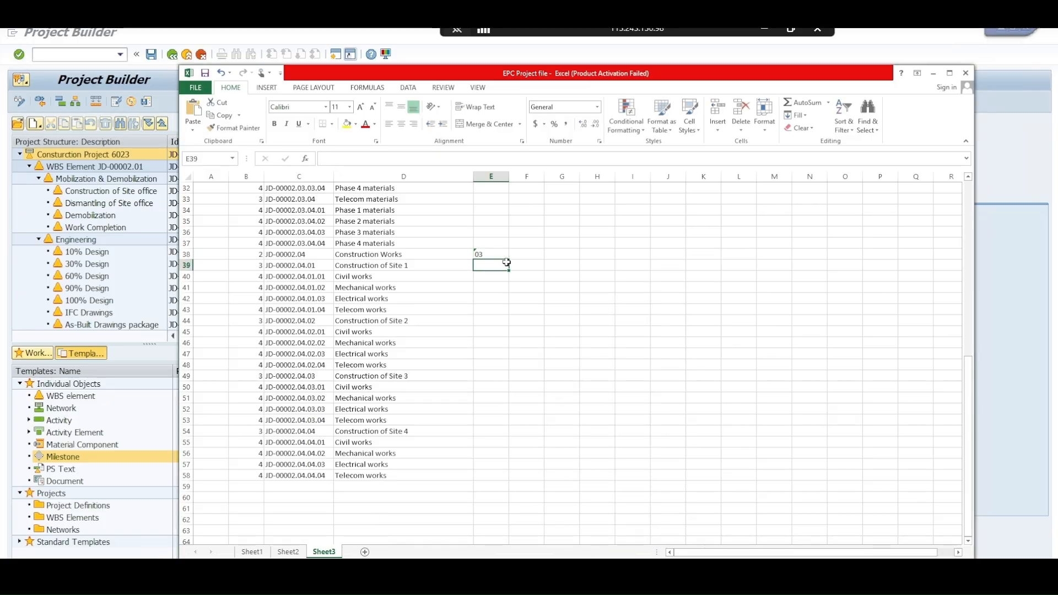
key(Up)
key(ctrl+c)
key(shift+Down)
key(shift+Down)
key(shift+Down)
key(shift+Down)
key(shift+Down)
key(shift+Down)
key(shift+Down)
key(shift+Down)
key(shift+Down)
key(shift+Down)
key(shift+Down)
key(shift+Down)
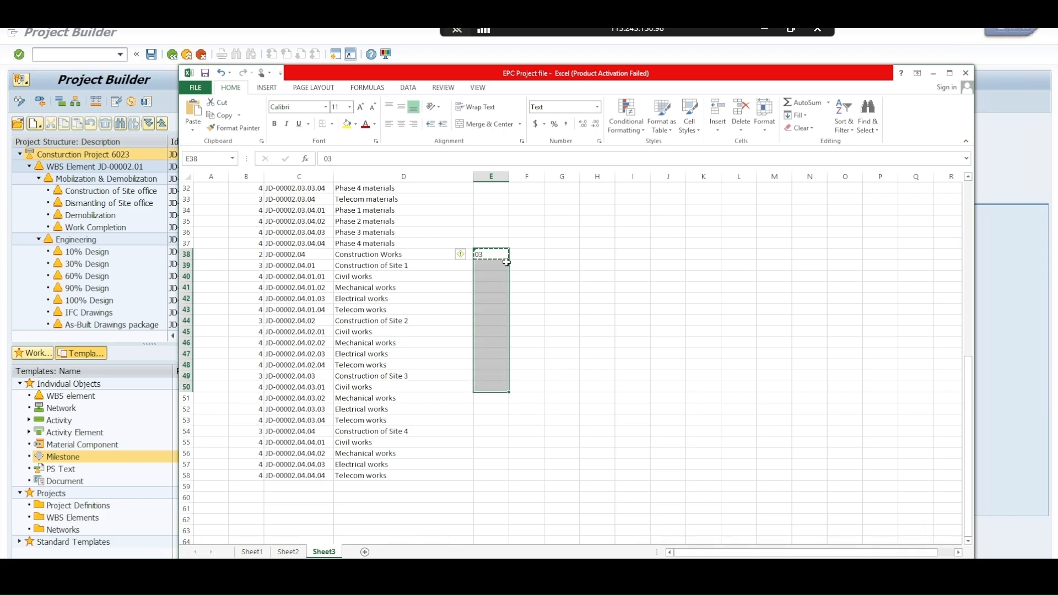
key(ctrl+v)
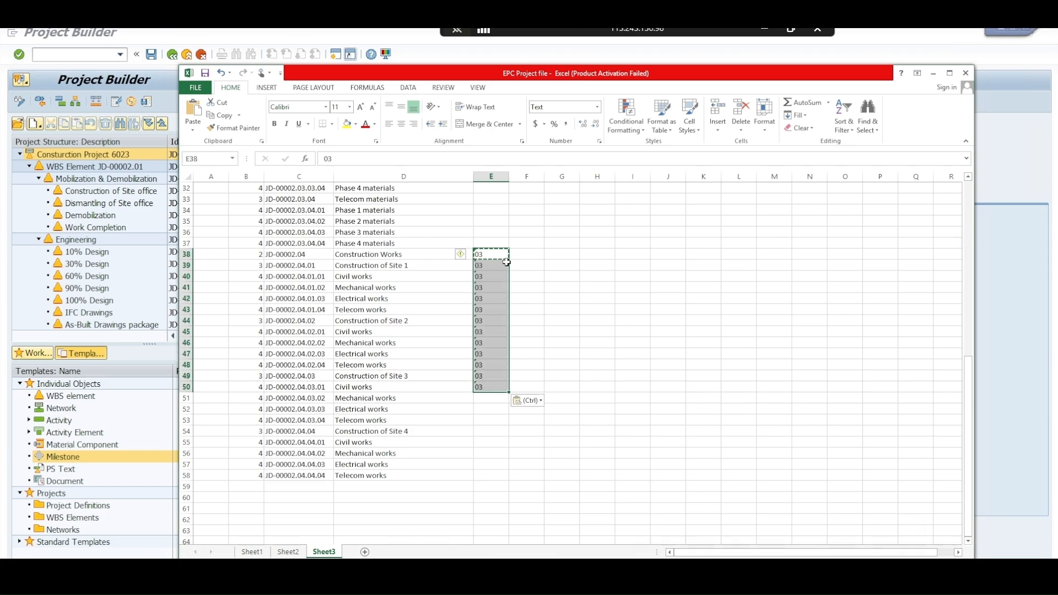
Copy cells E48:E50 and paste them from cell E50 to extend the 03 values down to E52
key(Up)
key(Down)
key(Down)
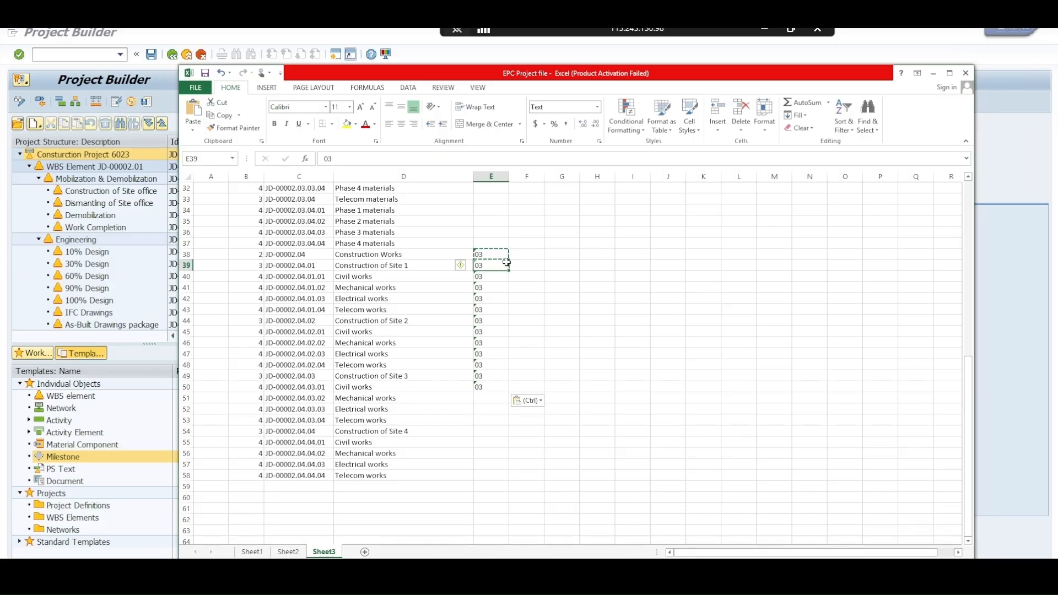
key(Down)
key(Down)
key(Down)
key(Down)
key(Down)
key(Down)
key(Down)
key(Down)
key(Down)
key(Down)
key(Up)
key(shift+Down)
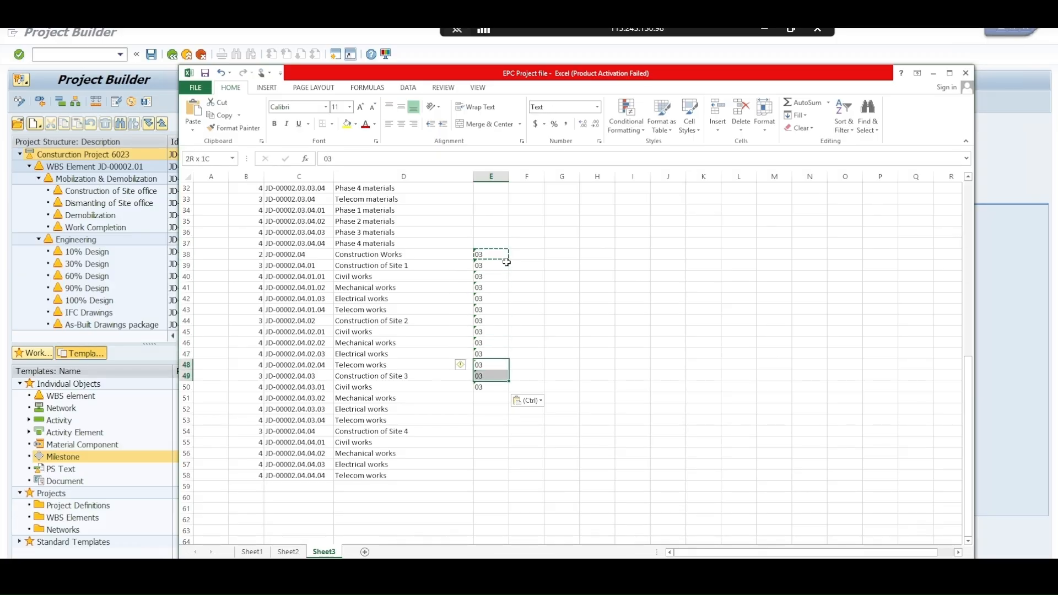
key(shift+Down)
key(ctrl+c)
key(Down)
key(Down)
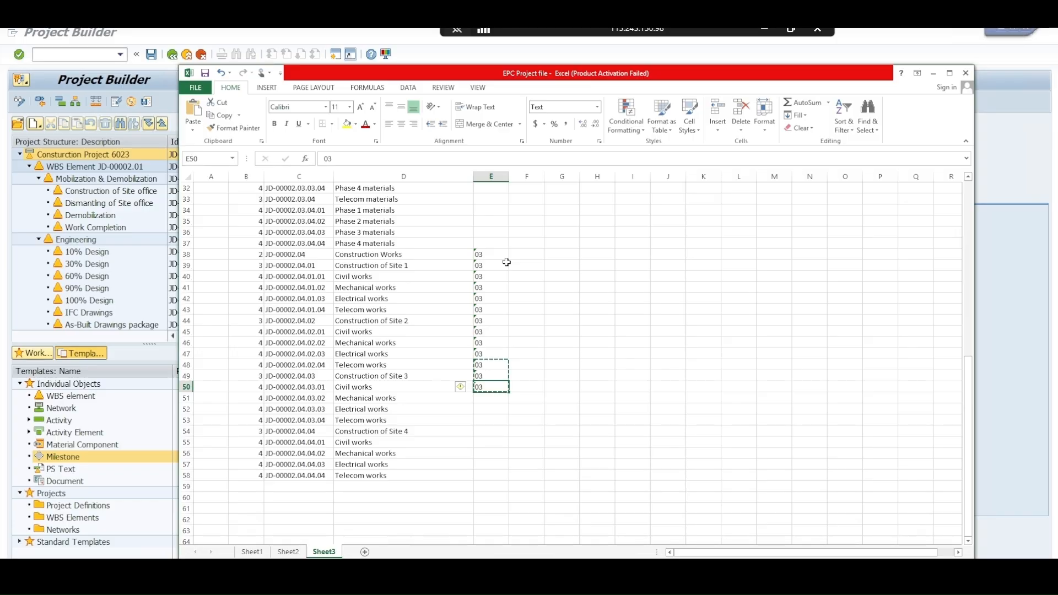
key(ctrl+v)
Copy the block of 03 values in cells E38:E52
key(Up)
key(Up)
key(Up)
key(Up)
key(Up)
key(Up)
key(Up)
key(Up)
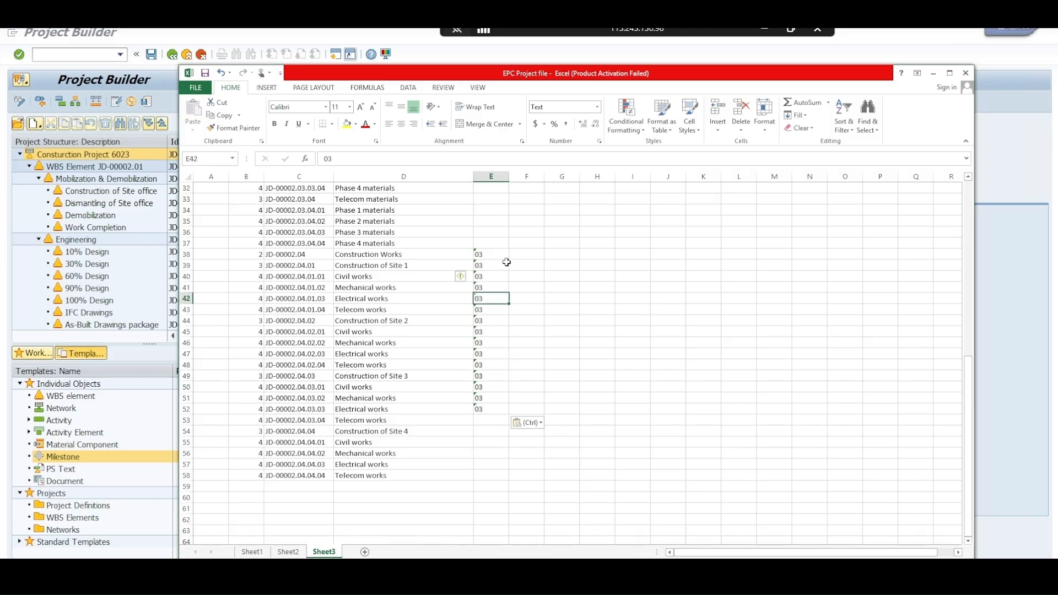
key(Up)
key(Up)
key(Up)
key(Up)
key(shift+Down)
key(shift+Down)
key(shift+Down)
key(shift+Down)
key(shift+Down)
key(shift+Down)
key(shift+Down)
key(shift+Down)
key(shift+Down)
key(shift+Down)
key(shift+Down)
key(shift+Down)
key(shift+Down)
key(shift+Down)
key(shift+Down)
key(shift+Down)
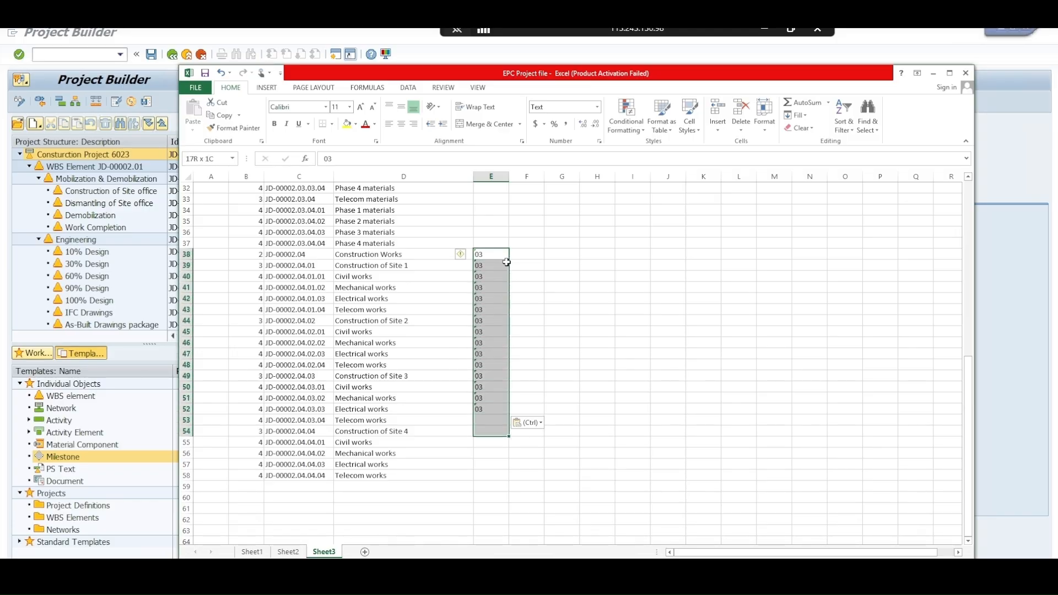
key(shift+Up)
key(shift+Up)
key(ctrl+c)
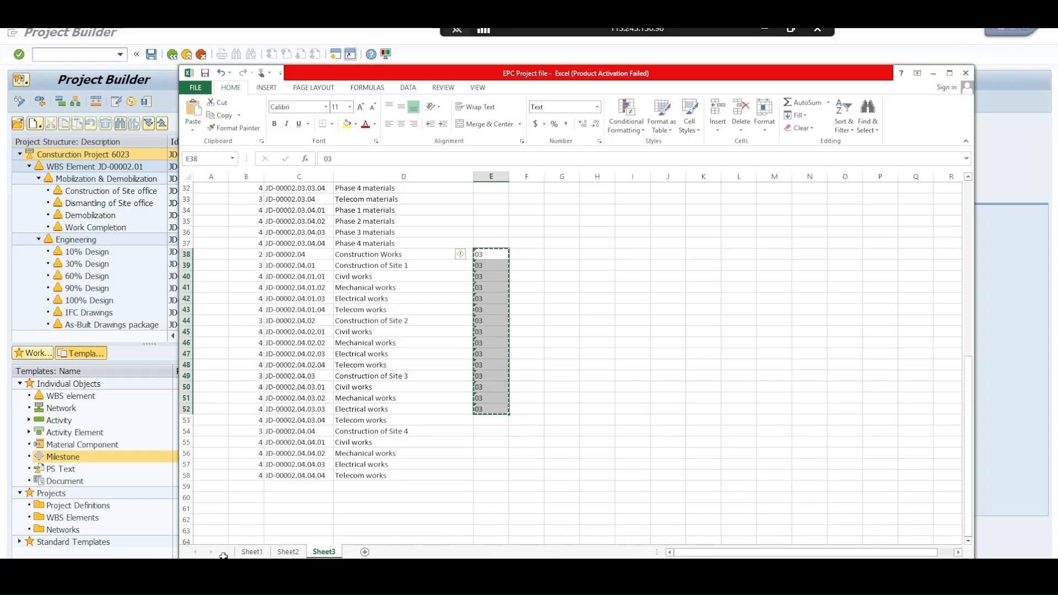
Switch to Project Builder and paste the copied values as priorities for WBS elements JD-00002 through JD-00002.03
key(alt+Tab)
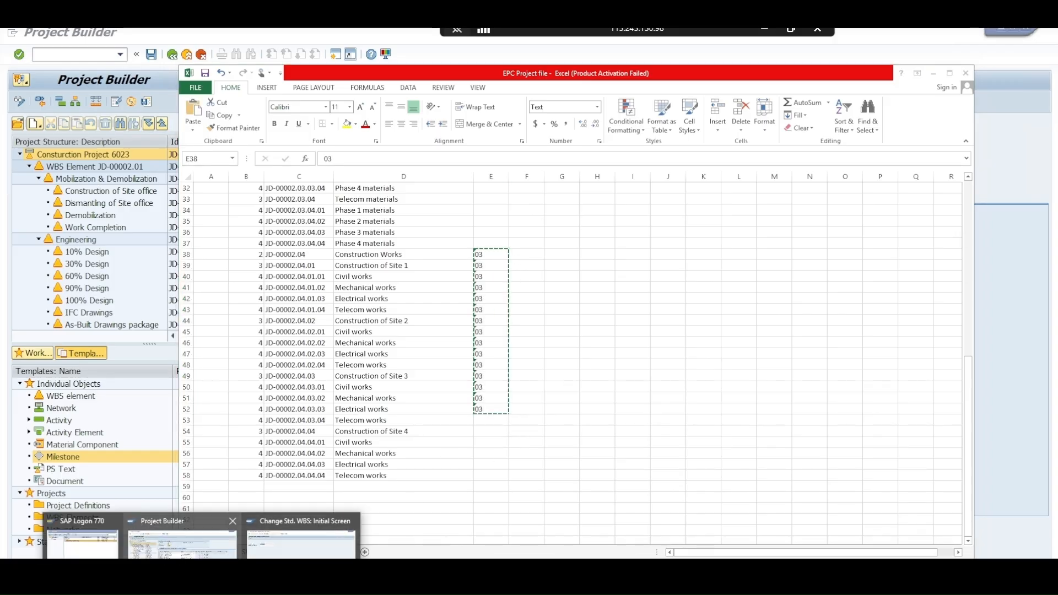
scroll(656, 385, up, 10)
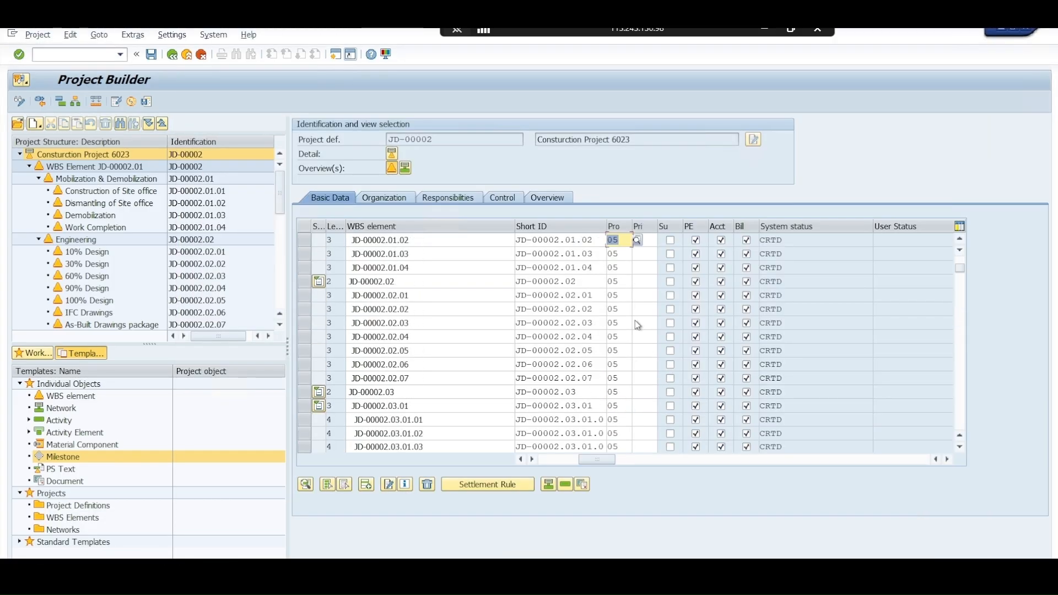
click(650, 238)
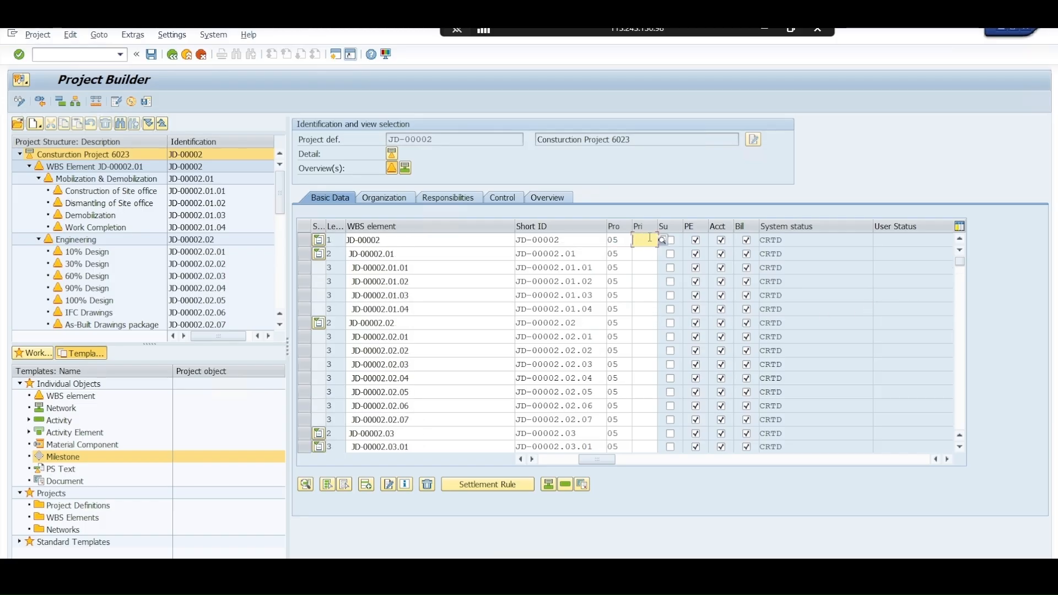
text(0)
key(Return)
Switch back to Excel, change cell E38 to 3, fill it down through E52 and copy the range E38:E52
key(alt+Tab)
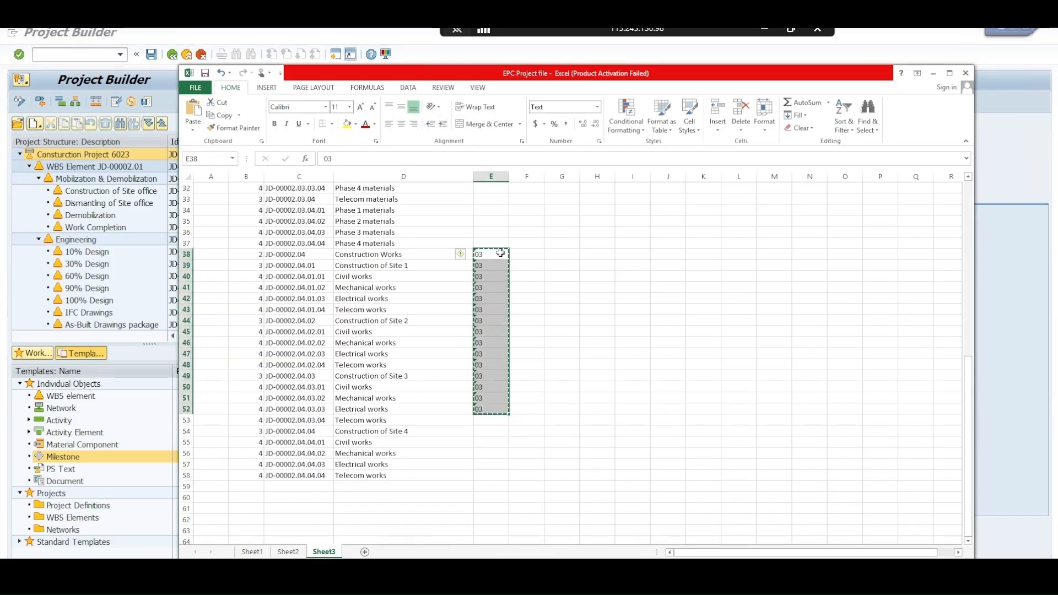
text(3)
key(Return)
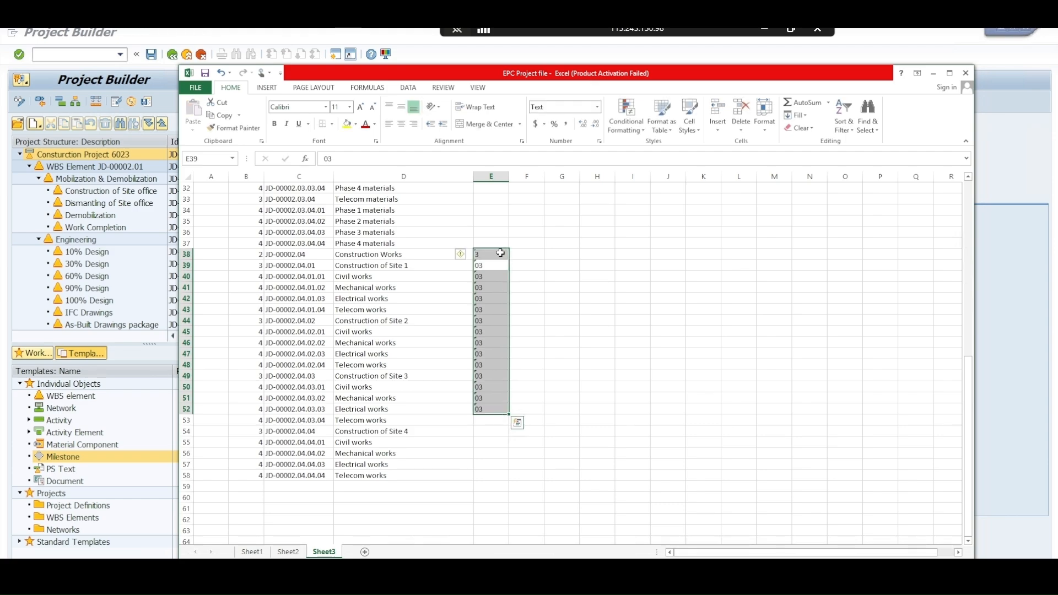
click(501, 252)
key(ctrl+c)
key(shift+Down)
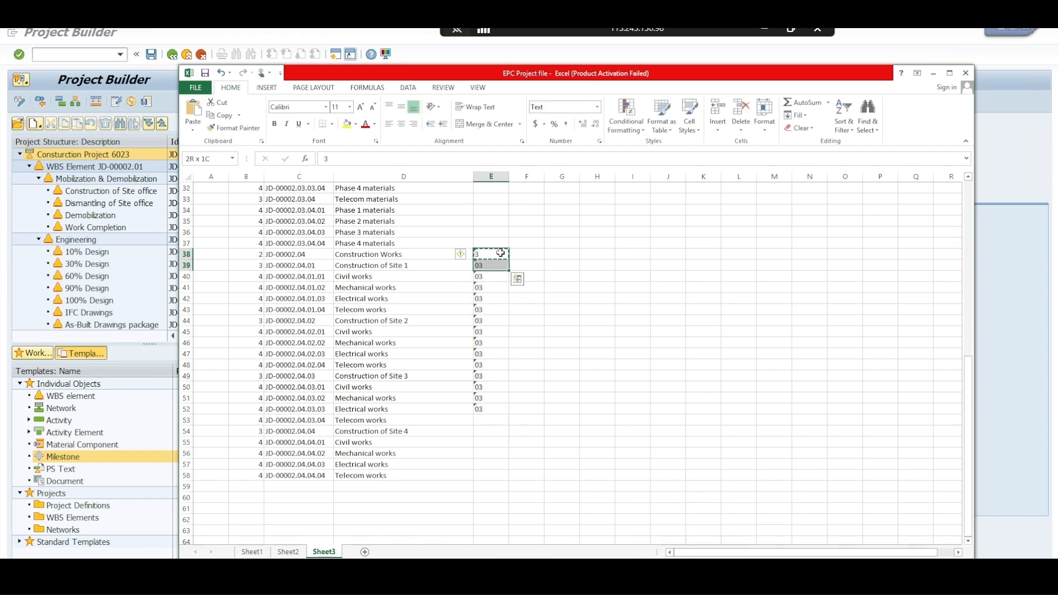
key(ctrl+shift+Down)
key(ctrl+v)
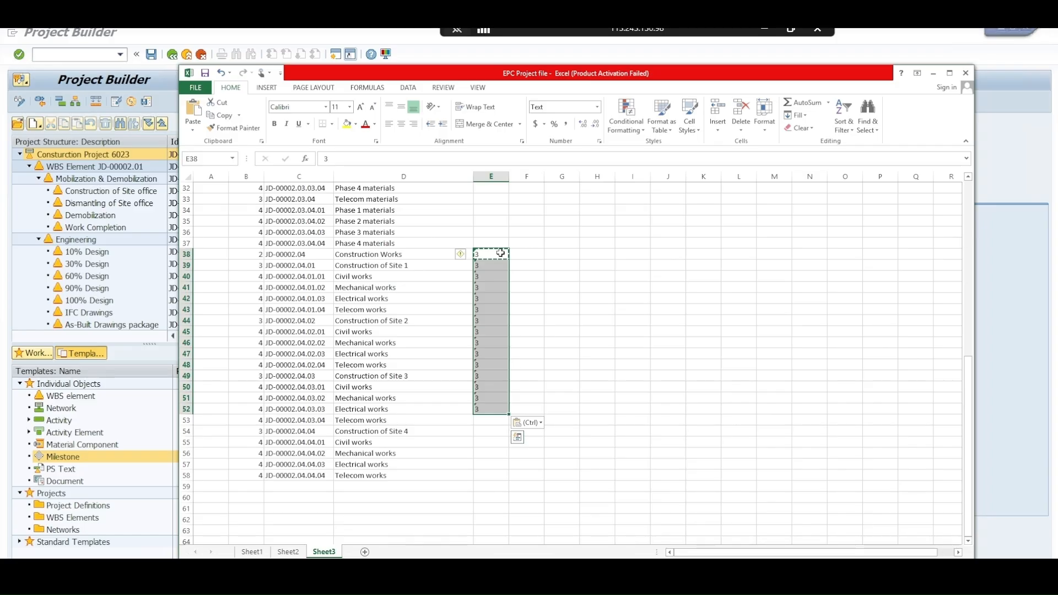
key(ctrl+c)
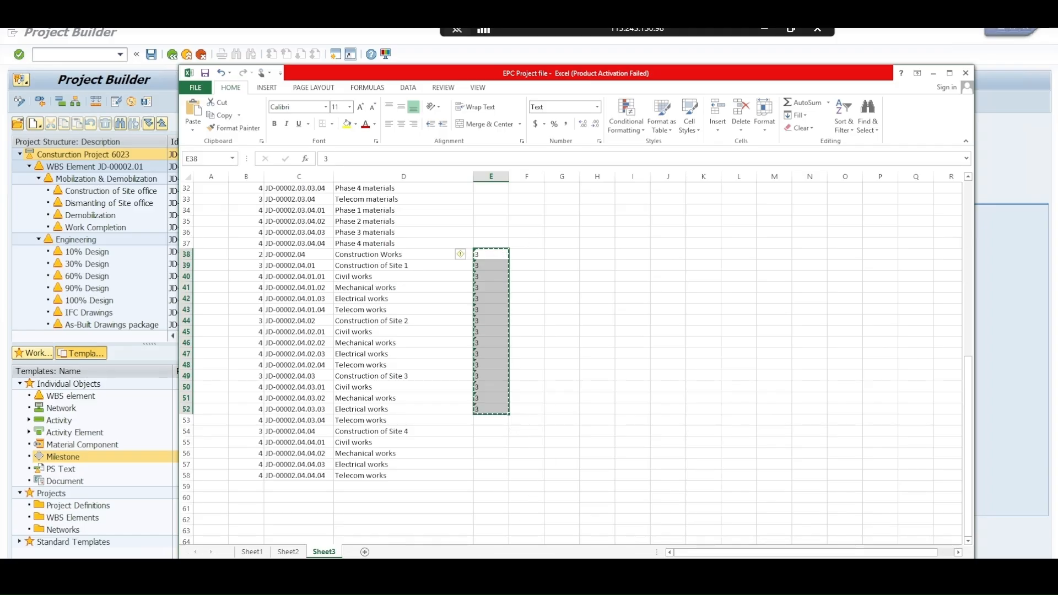
Switch to Project Builder and paste priority 3 over the values of WBS elements JD-00002 through JD-00002.03
click(204, 574)
click(182, 543)
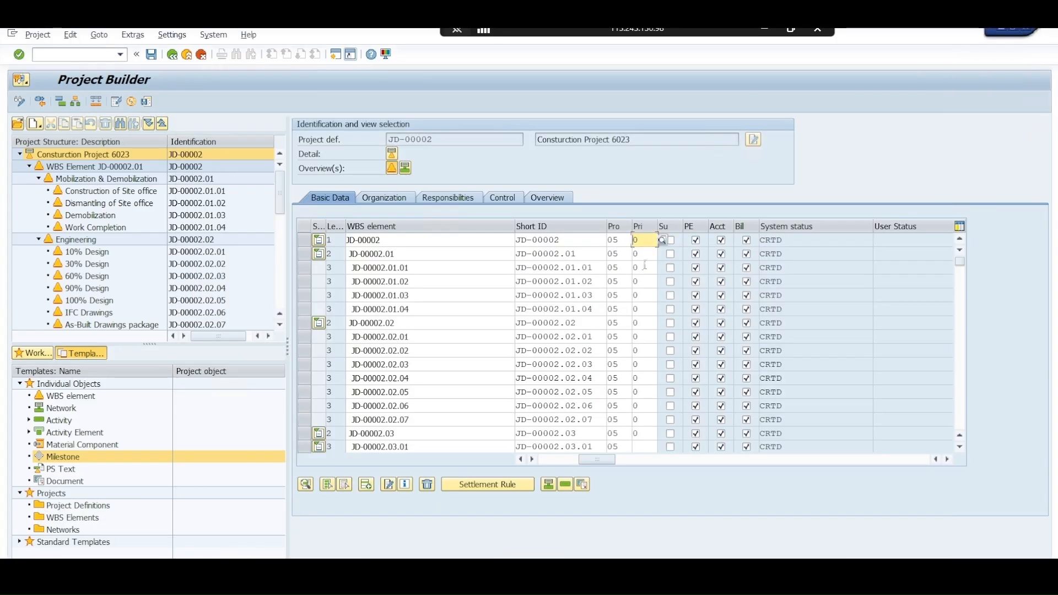
click(633, 240)
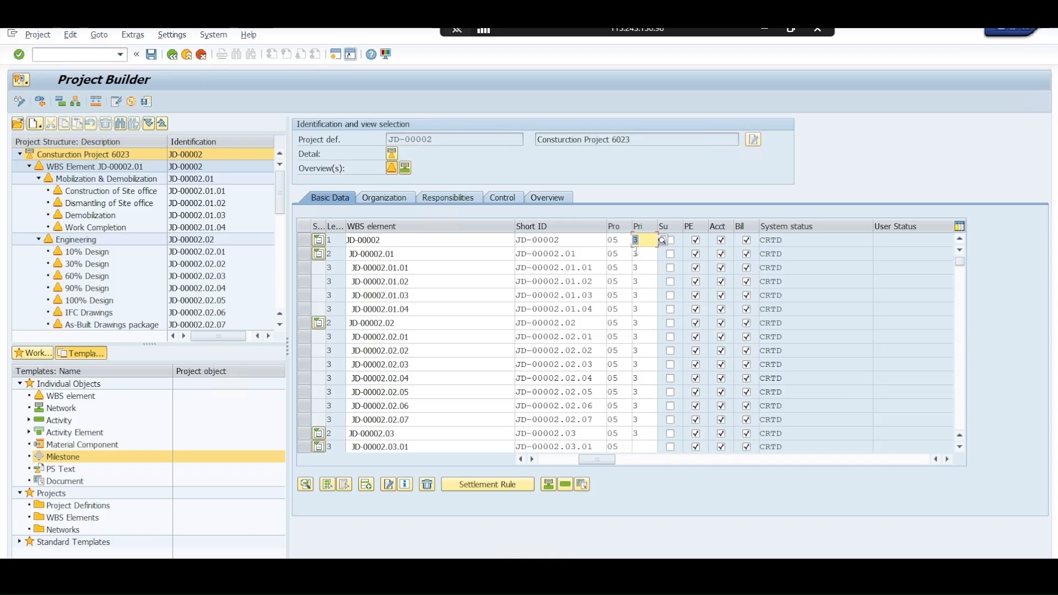
Paste priority 3 for WBS elements JD-00002.03.01 through JD-00002.03.02.01
scroll(639, 392, down, 2)
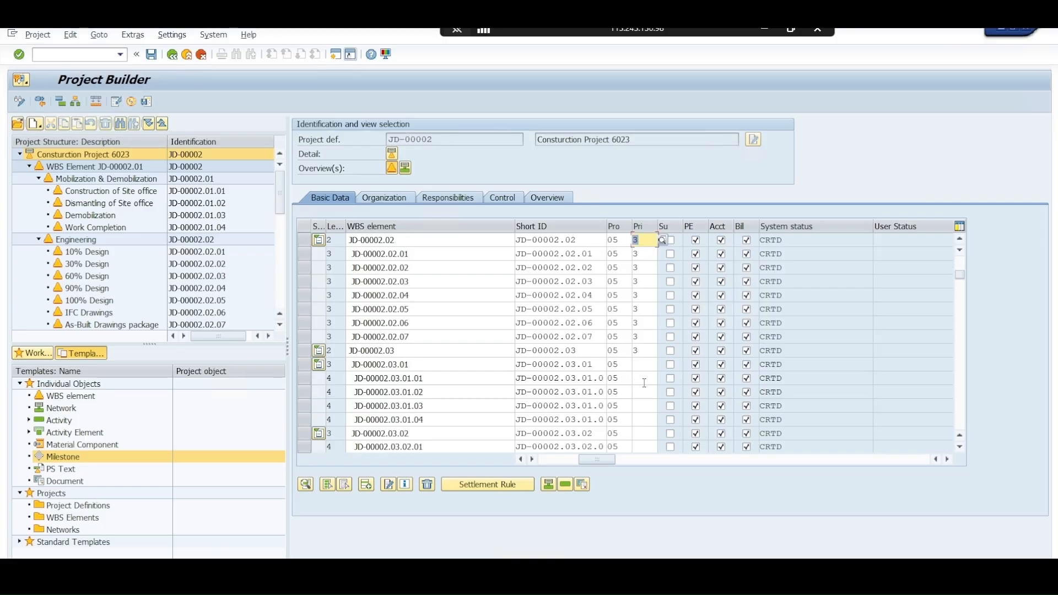
click(640, 363)
key(ctrl+v)
Paste priority 3 for WBS elements JD-00002.03.02.02 through JD-00002.03.04.01
scroll(641, 391, down, 1)
scroll(641, 391, down, 1)
click(639, 379)
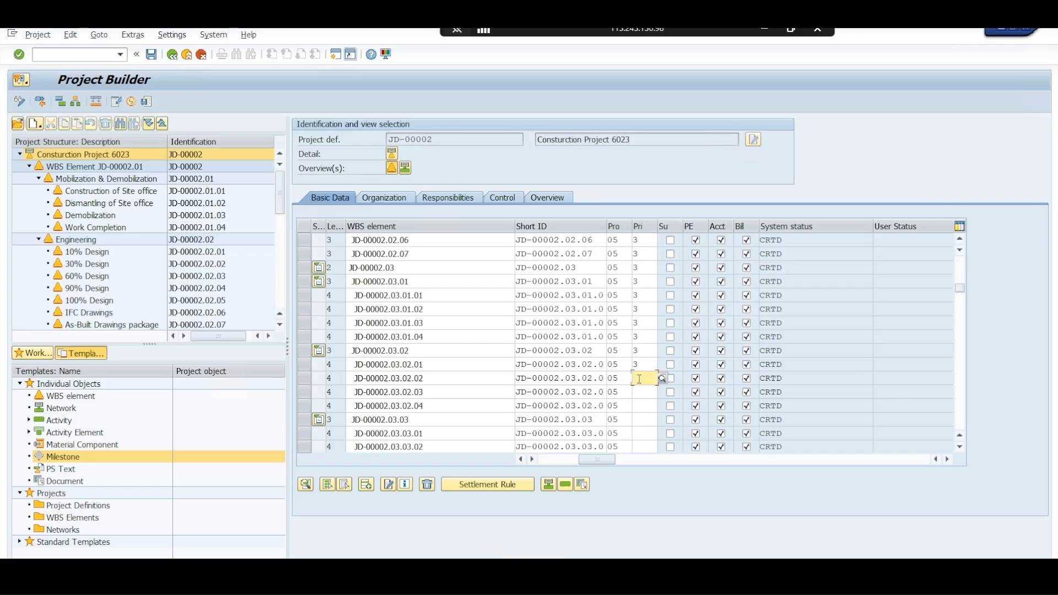
key(ctrl+v)
scroll(640, 380, down, 1)
click(635, 418)
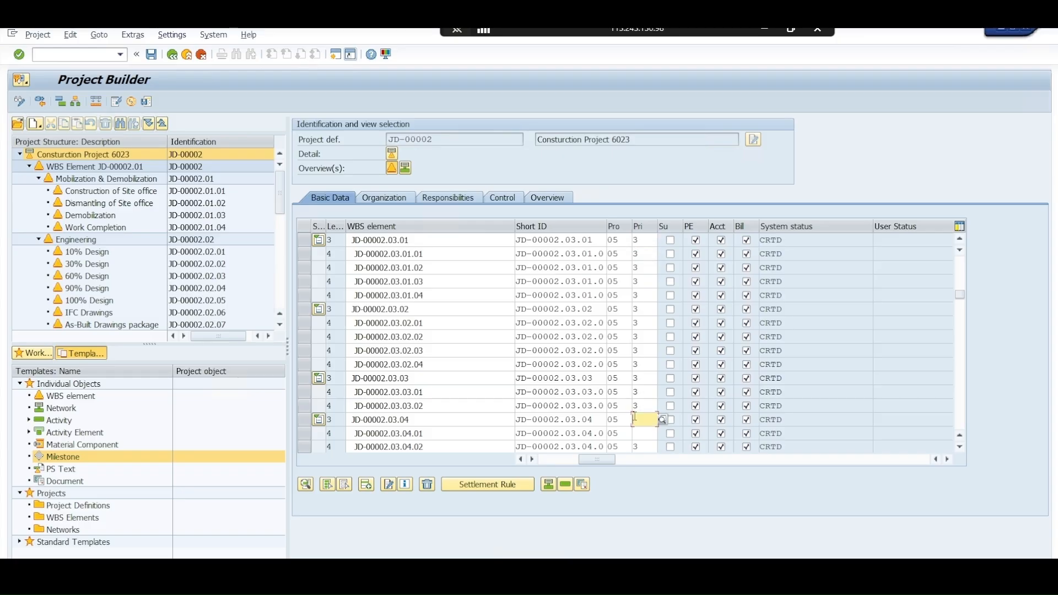
Paste priority 3 for the remaining WBS elements, JD-00002.03.04.03 through JD-00002.04.04
scroll(637, 408, down, 4)
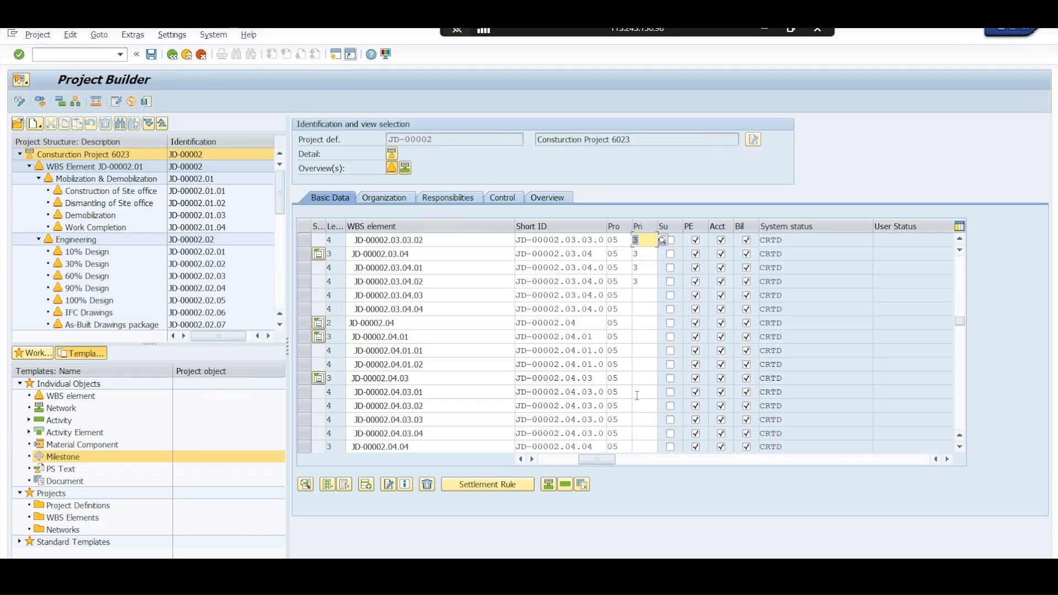
click(638, 295)
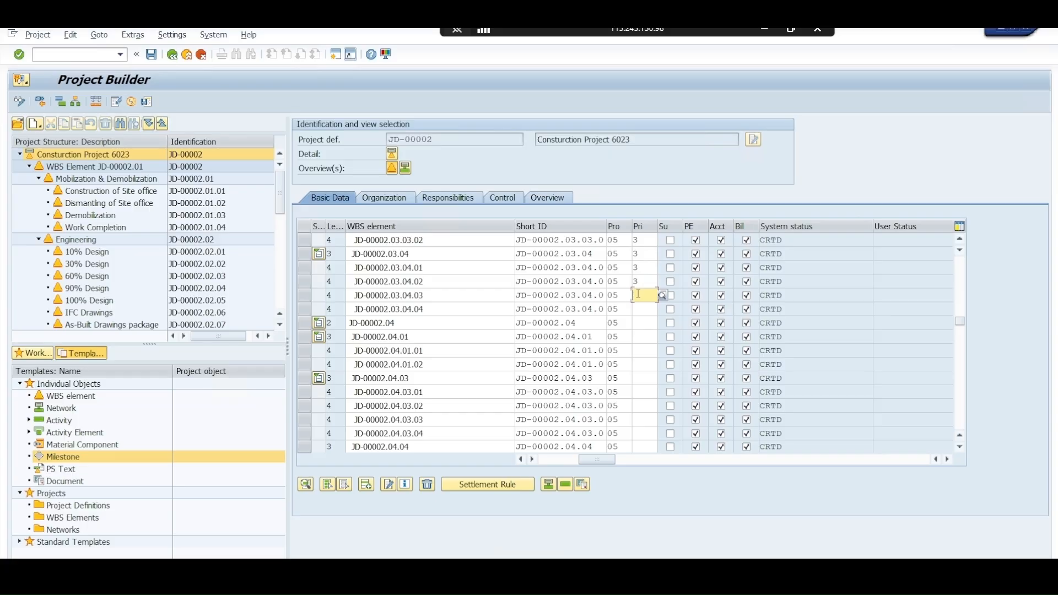
key(ctrl+v)
scroll(643, 341, down, 2)
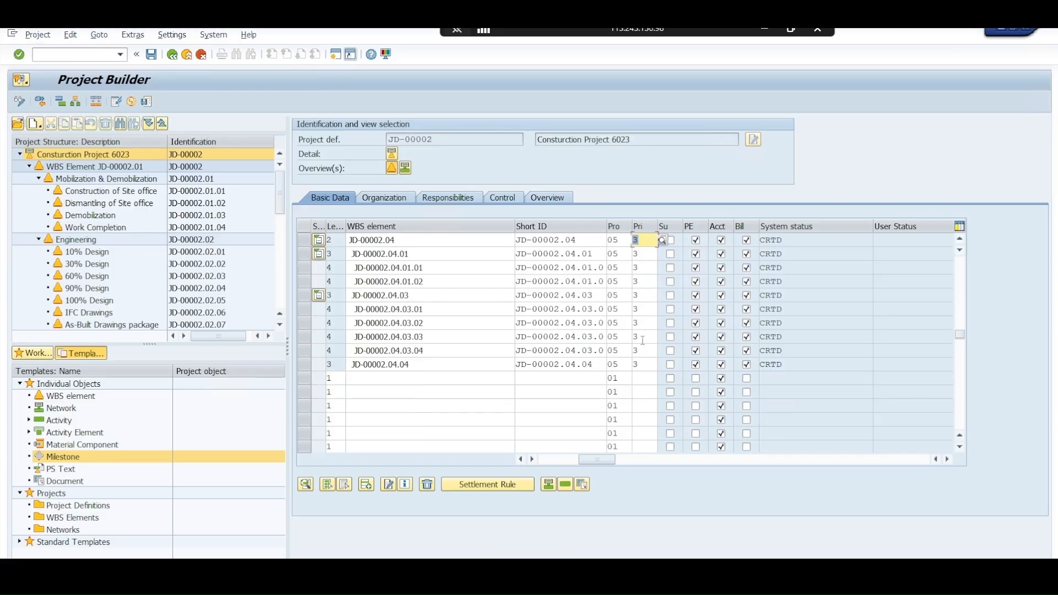
Review the project types and priorities of the JD-00002 WBS elements together with their descriptions
scroll(635, 379, up, 4)
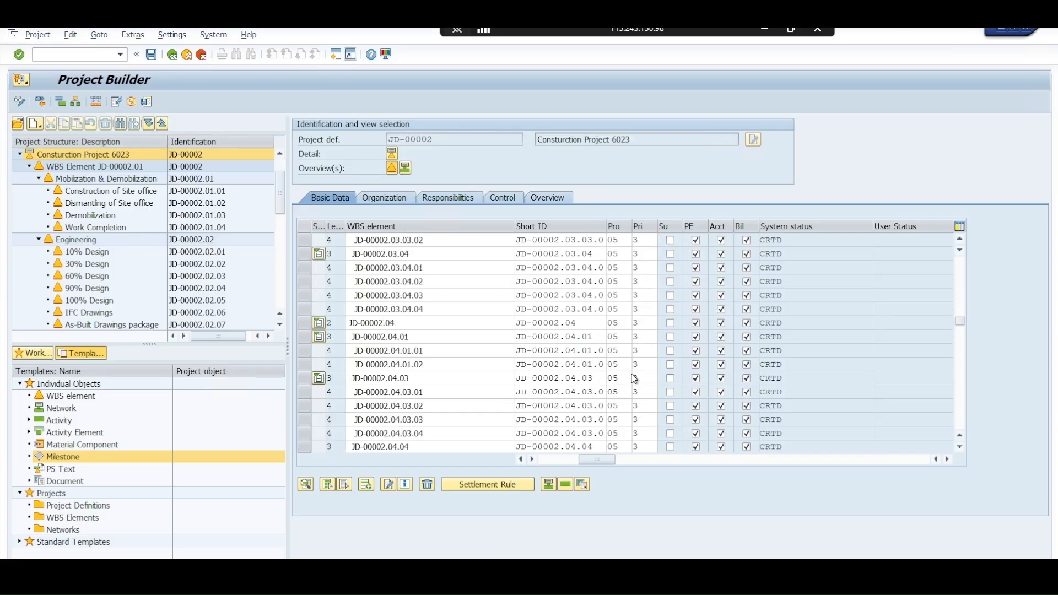
scroll(635, 379, up, 7)
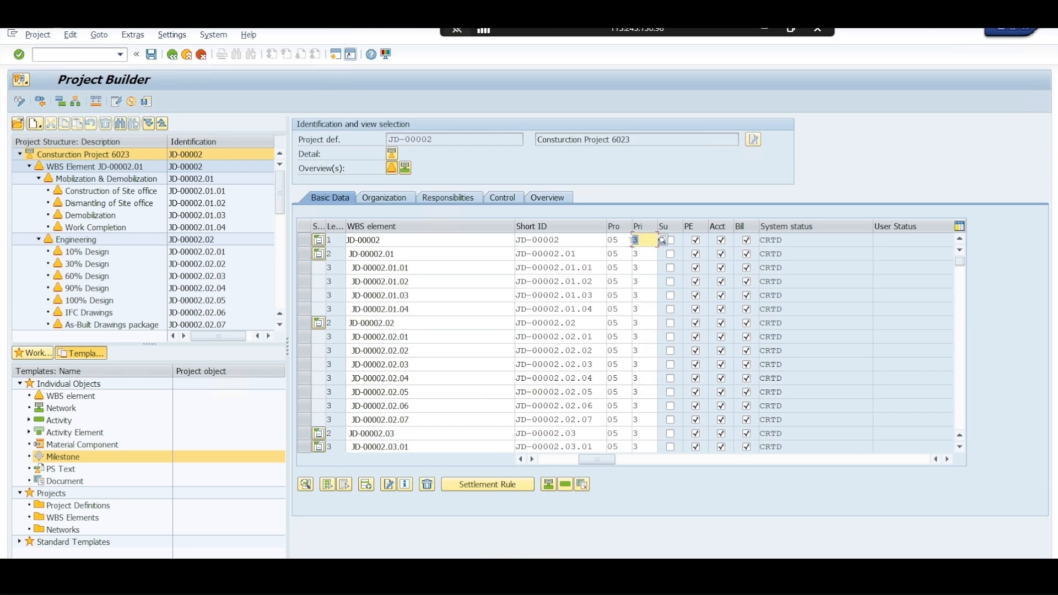
click(622, 242)
click(648, 241)
click(657, 461)
drag(689, 460, 558, 462)
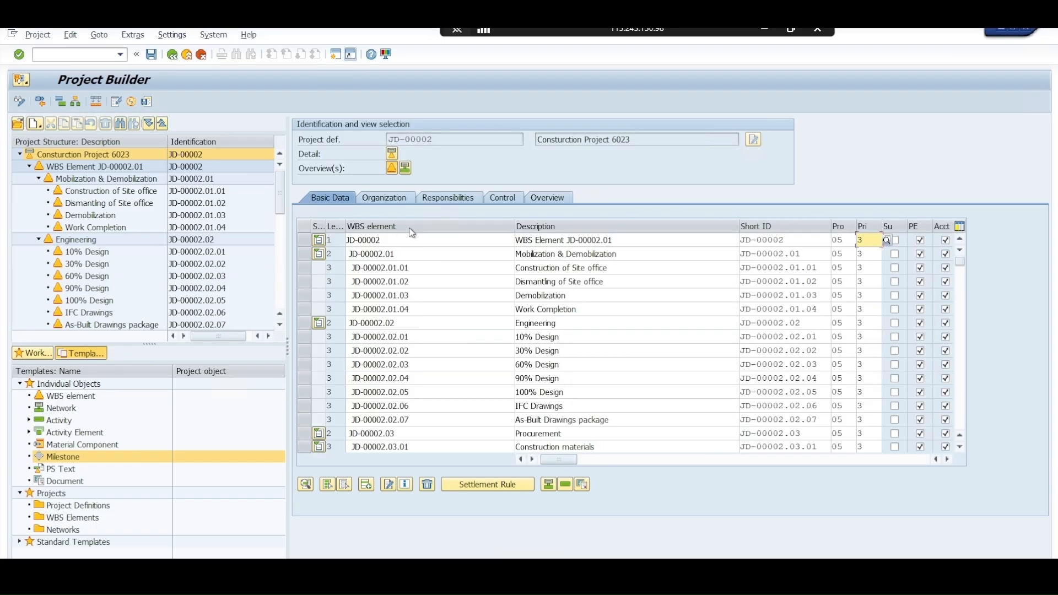
Check the organization assignments of the JD-00002 WBS elements and return to their basic data
click(385, 197)
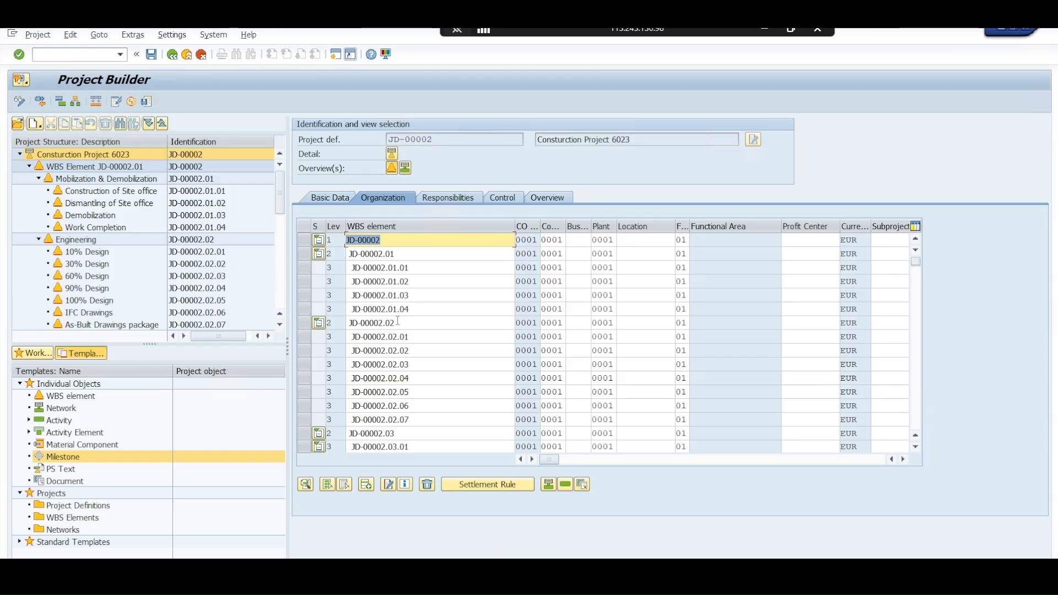
click(531, 252)
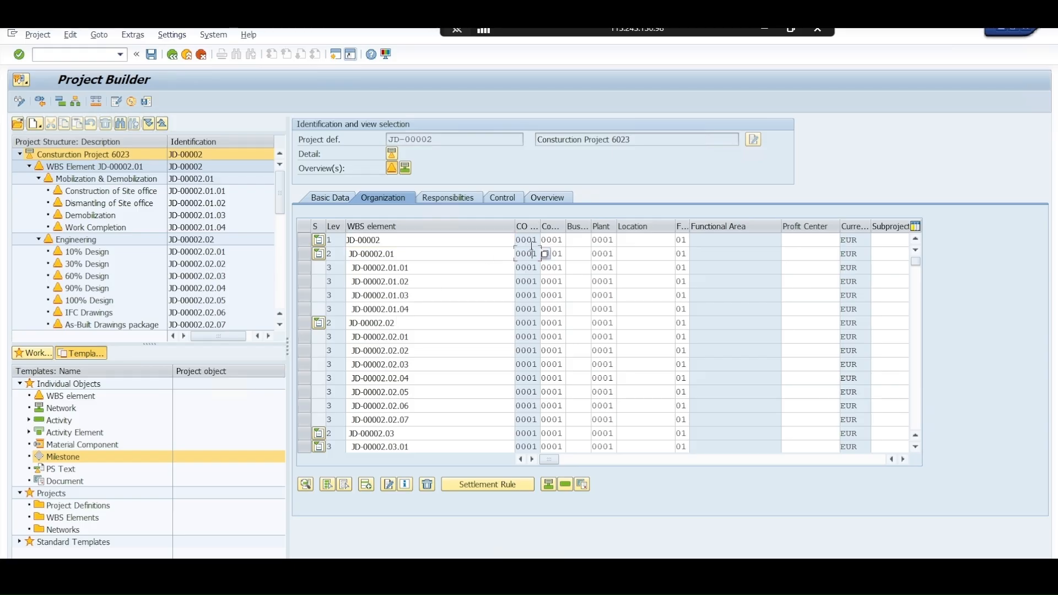
click(554, 240)
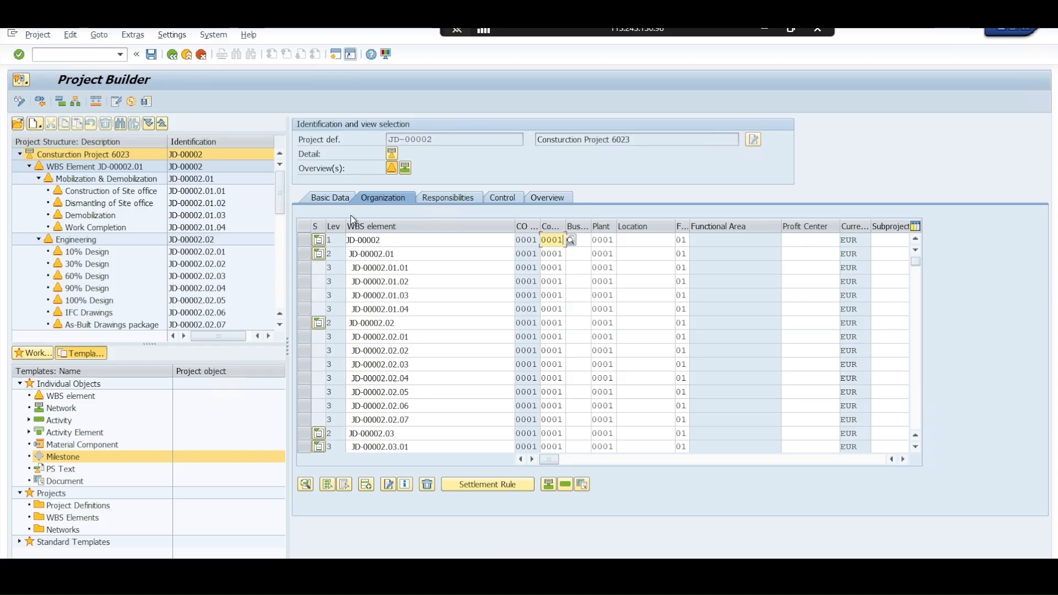
click(343, 202)
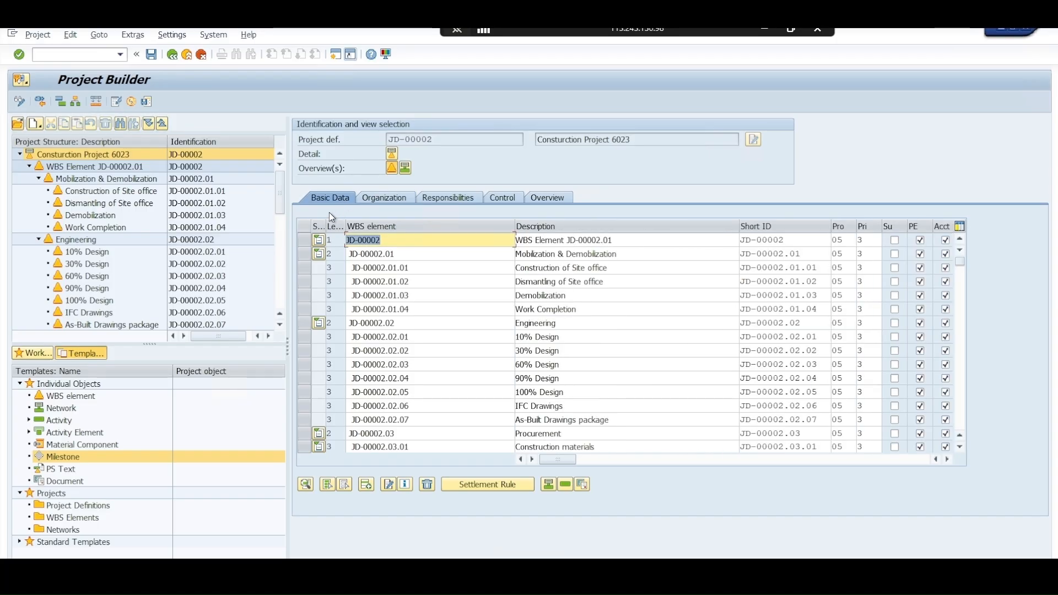
Open the control data of the JD-00002 project definition
click(114, 160)
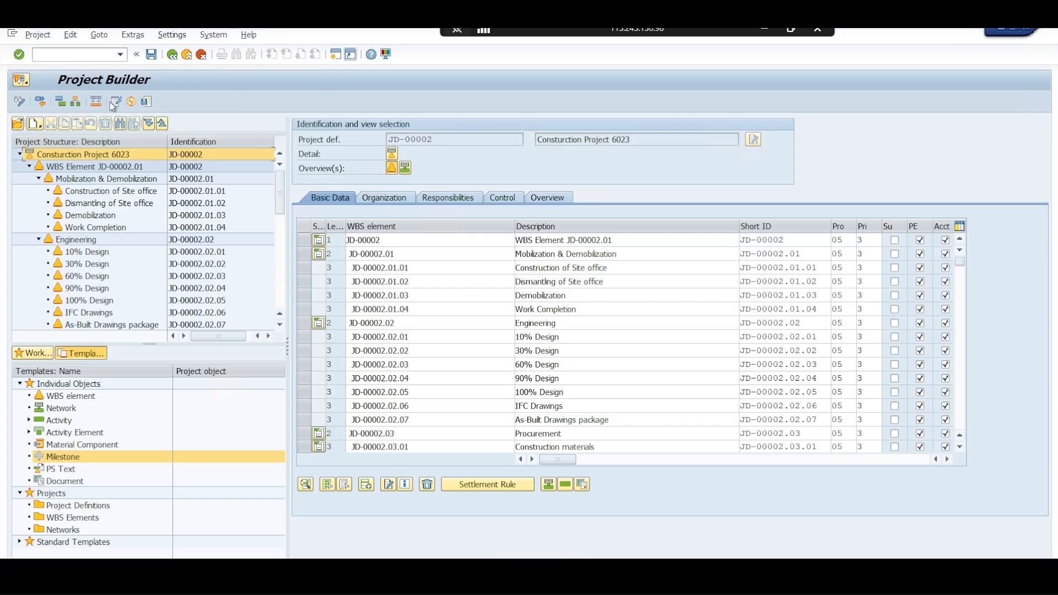
click(148, 103)
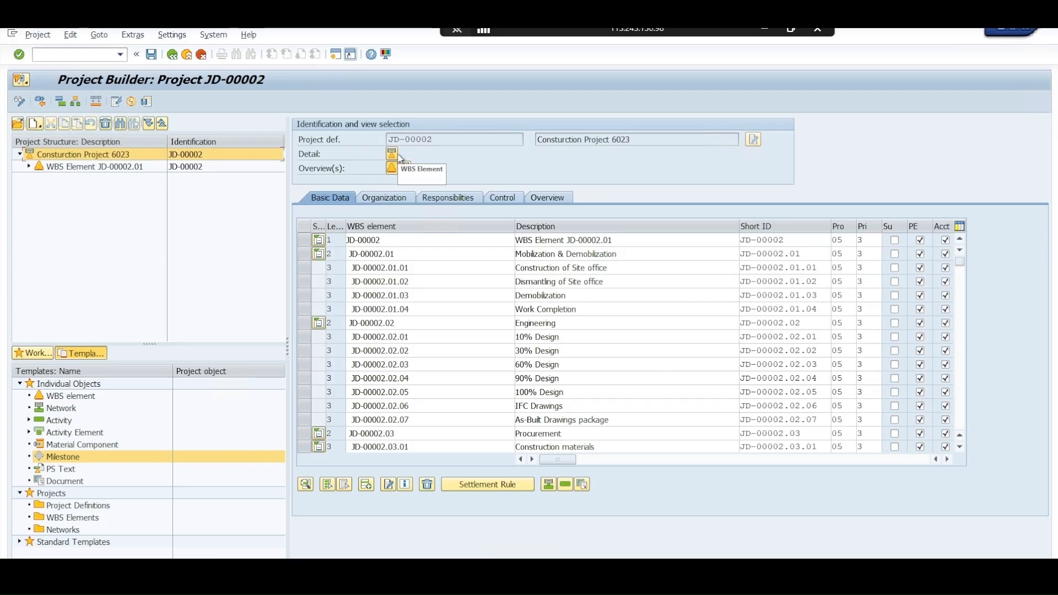
click(398, 157)
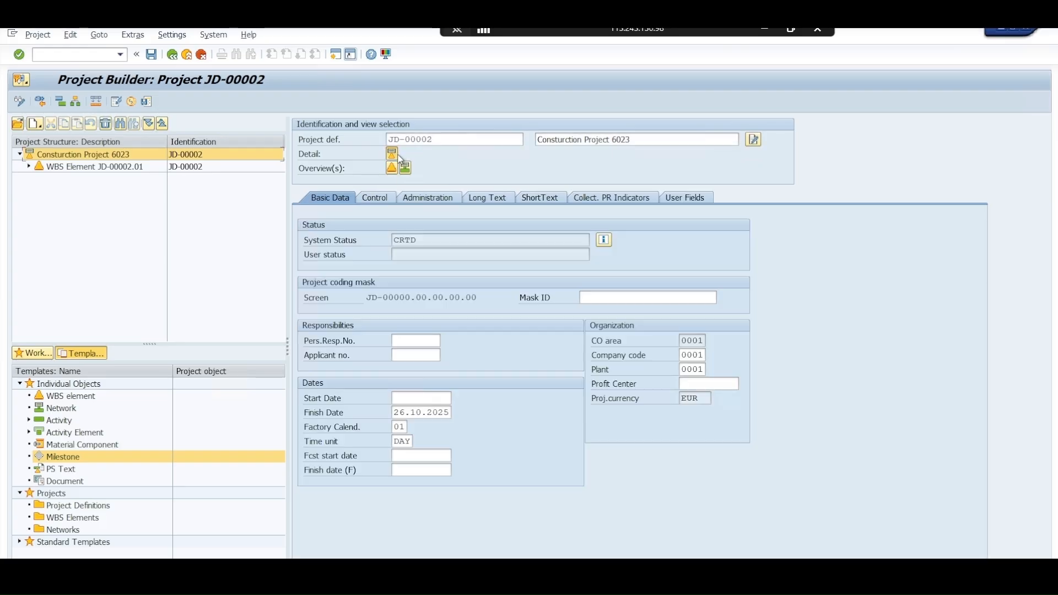
click(422, 199)
click(388, 201)
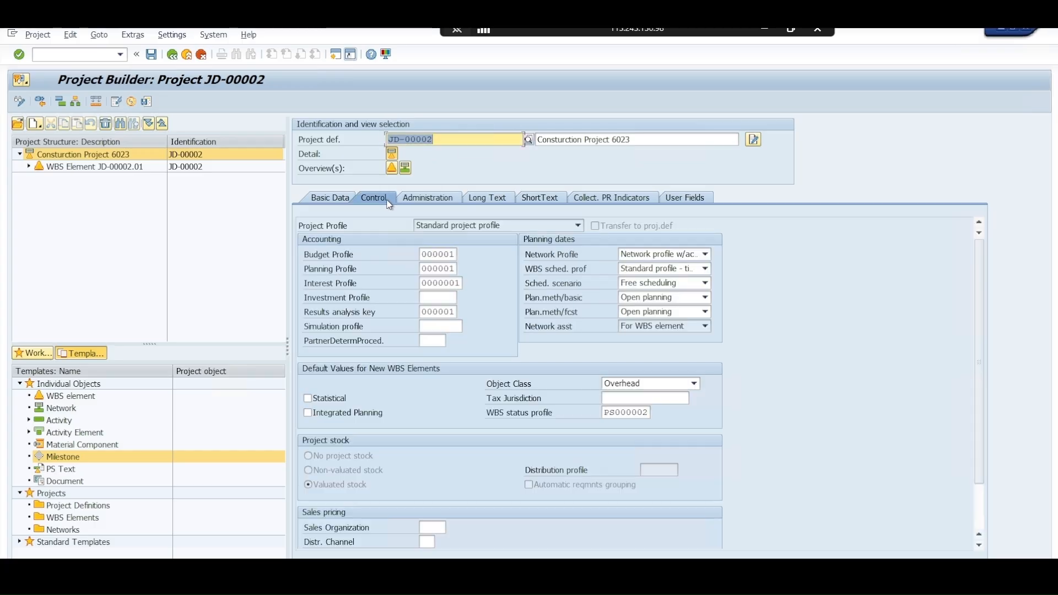
Try to switch the project definition's profile to Standard project profile 6023 and back to Standard project profile
click(423, 226)
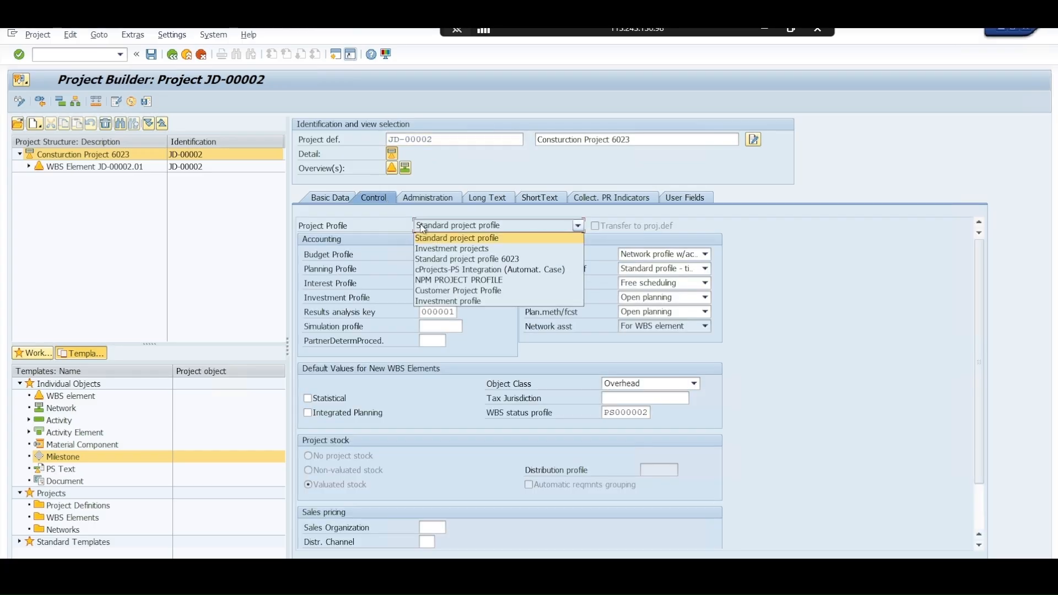
click(440, 259)
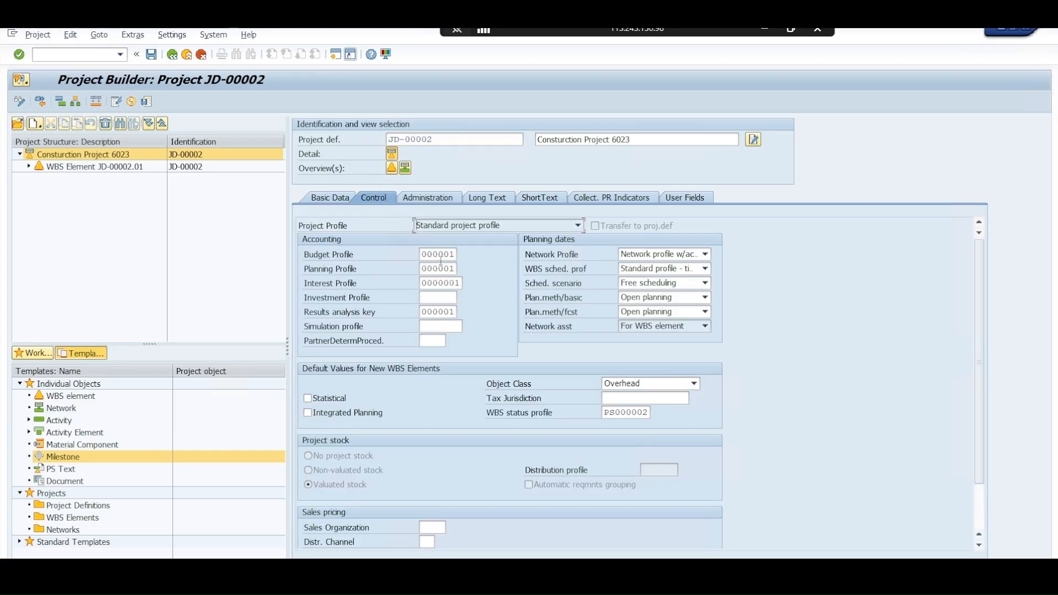
click(453, 228)
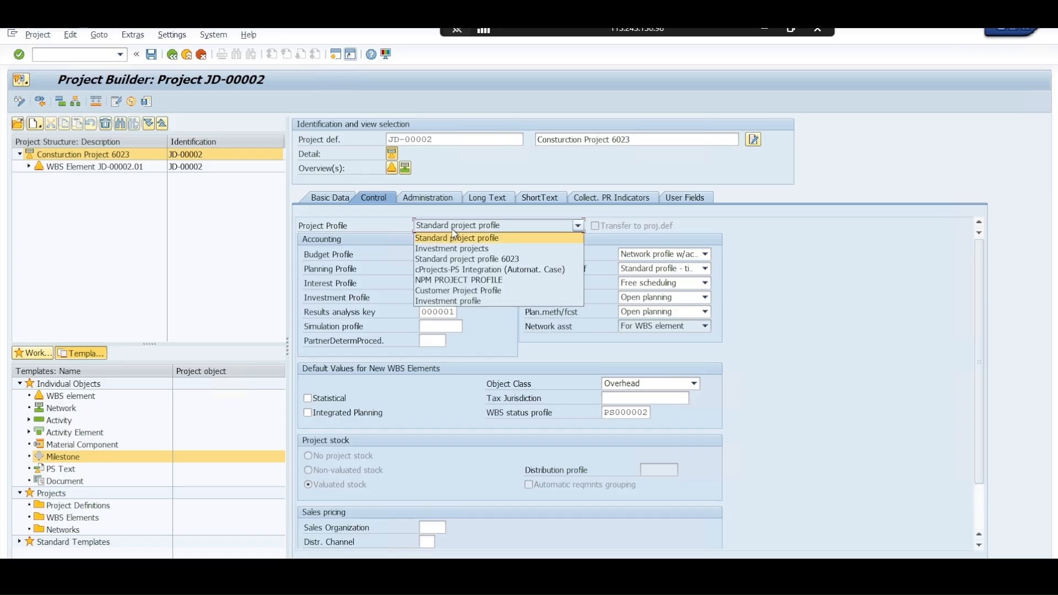
click(455, 240)
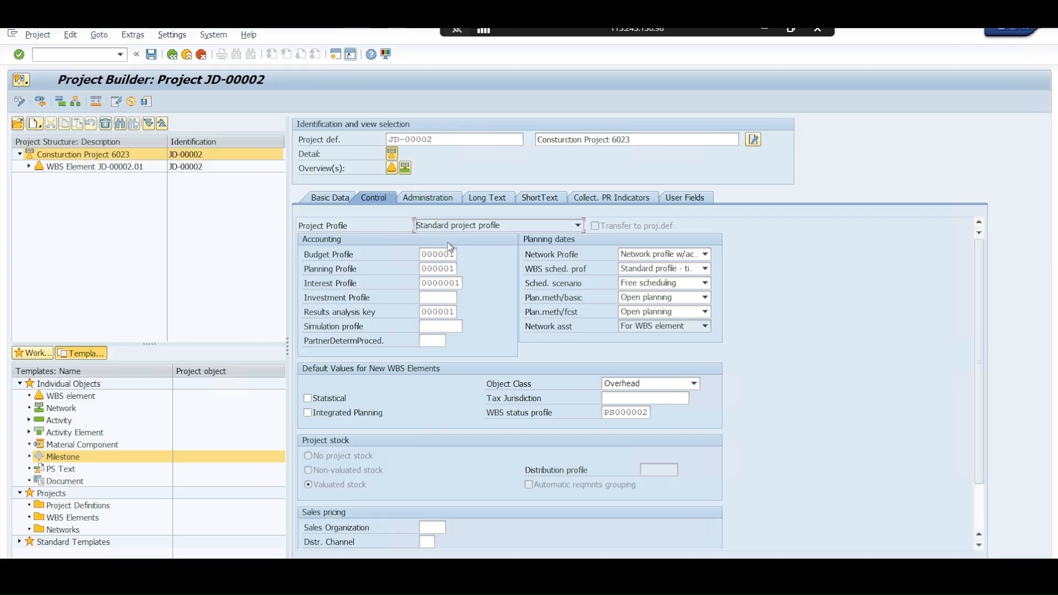
scroll(451, 251, down, 2)
scroll(458, 309, up, 2)
Expand the full JD-00002 project structure and examine its WBS hierarchy down to the construction works
click(82, 165)
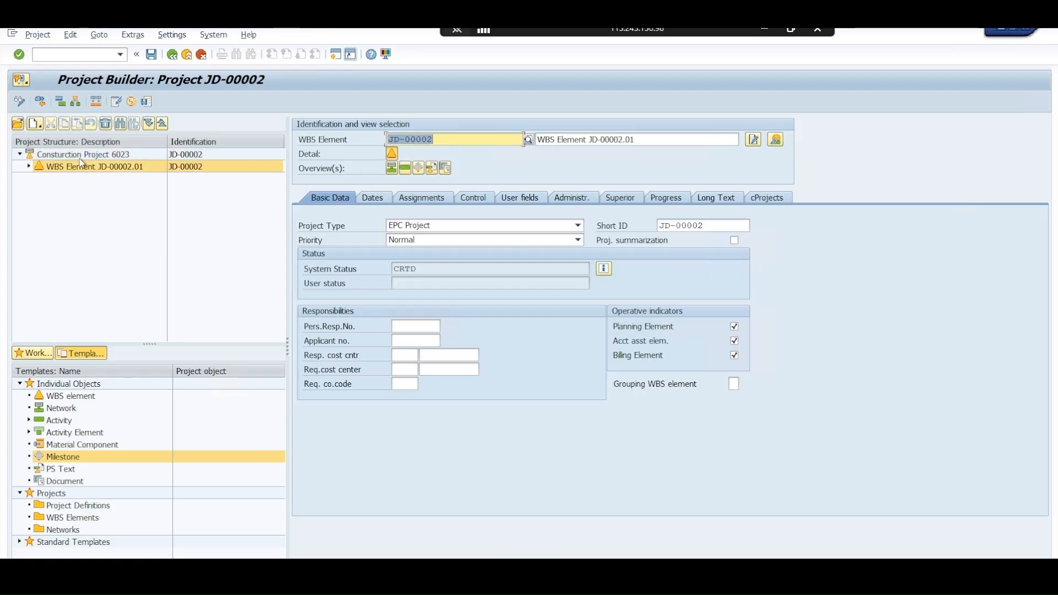
click(81, 156)
click(85, 167)
click(150, 125)
scroll(265, 264, down, 2)
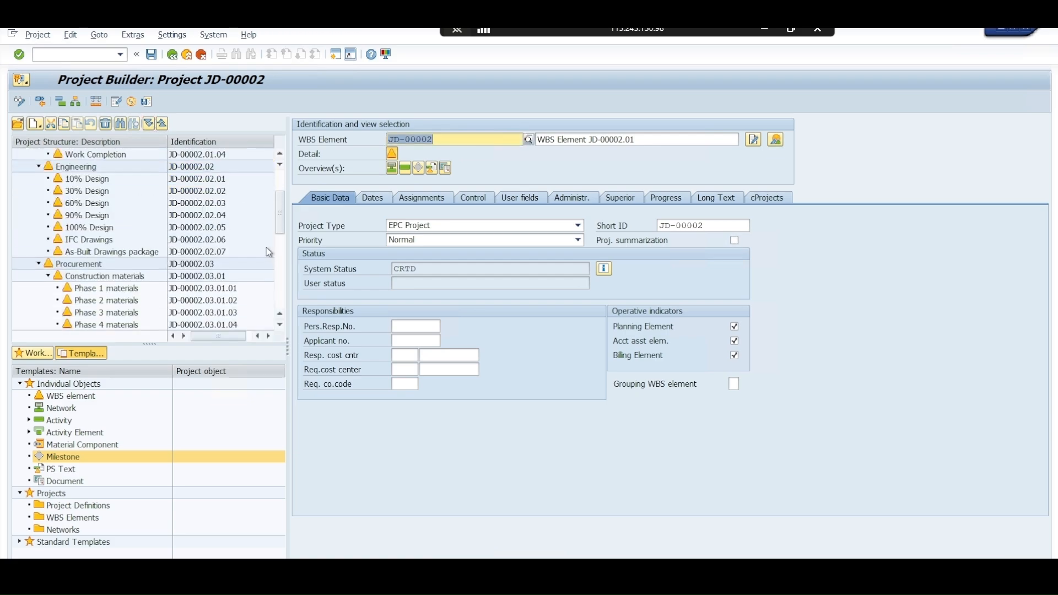
scroll(277, 274, down, 4)
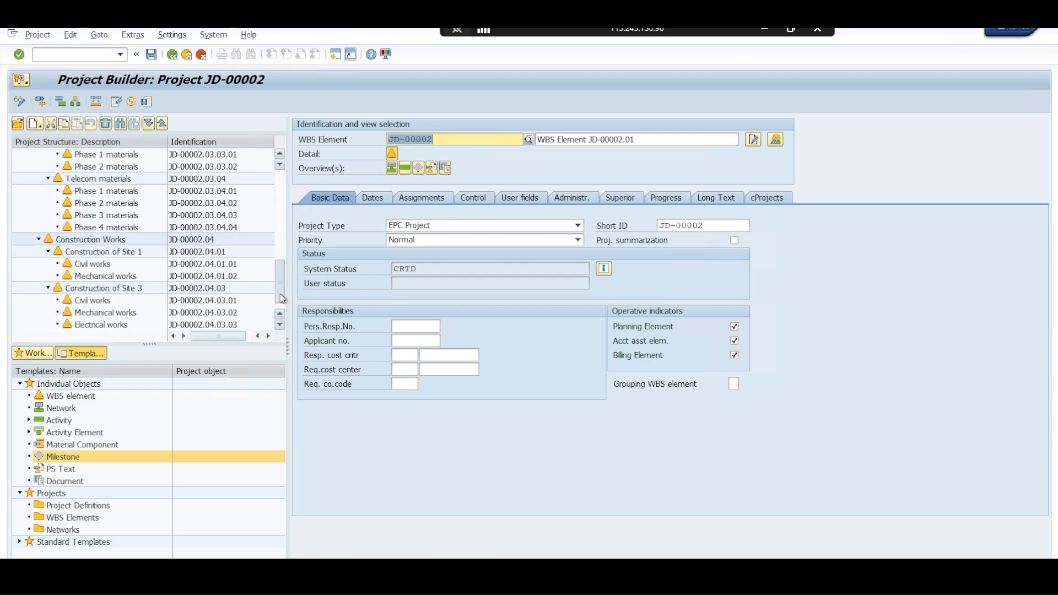
scroll(280, 293, up, 5)
scroll(297, 208, up, 2)
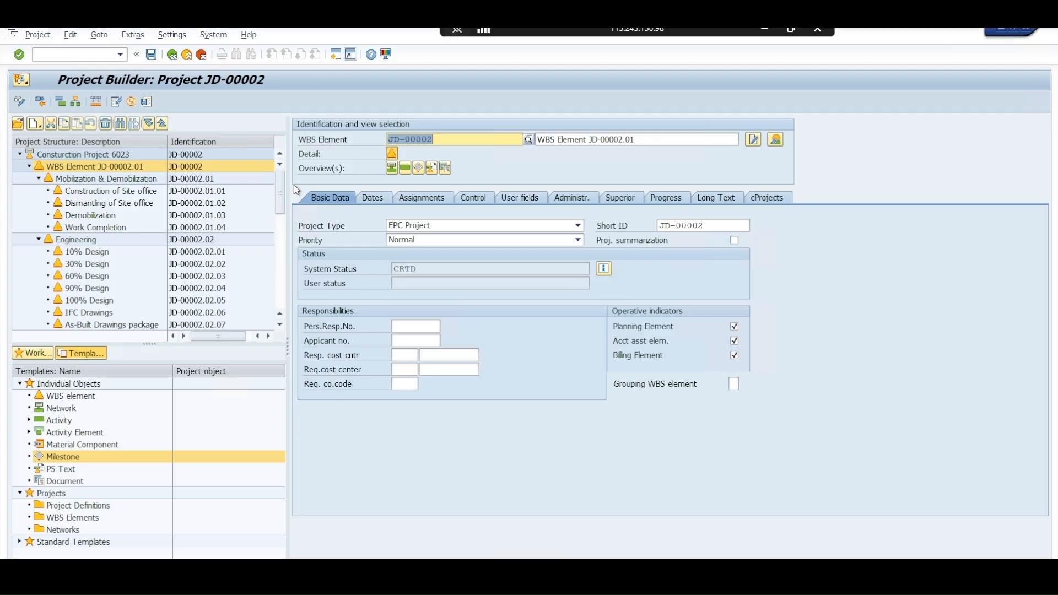
Leave Project Builder and start CJ2D - Create Project from the Structure Planning functions, with the remote session maximized
click(204, 55)
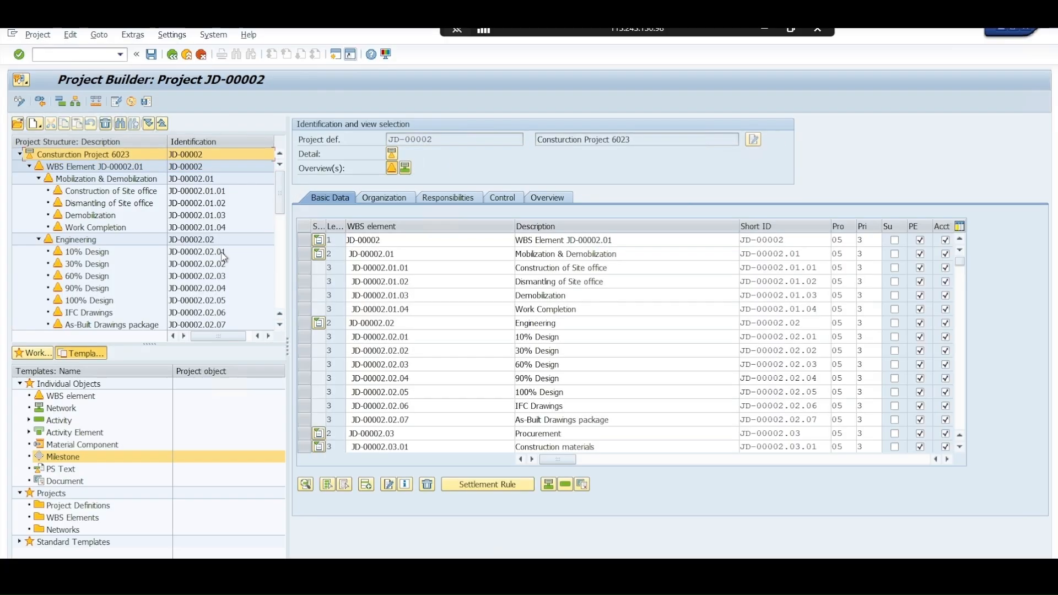
click(187, 54)
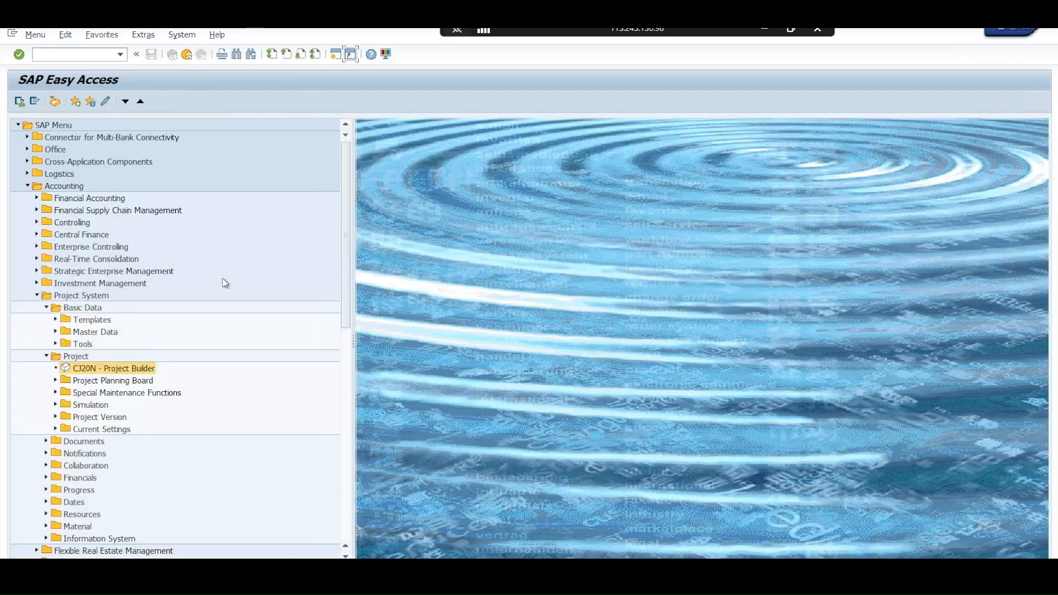
click(121, 382)
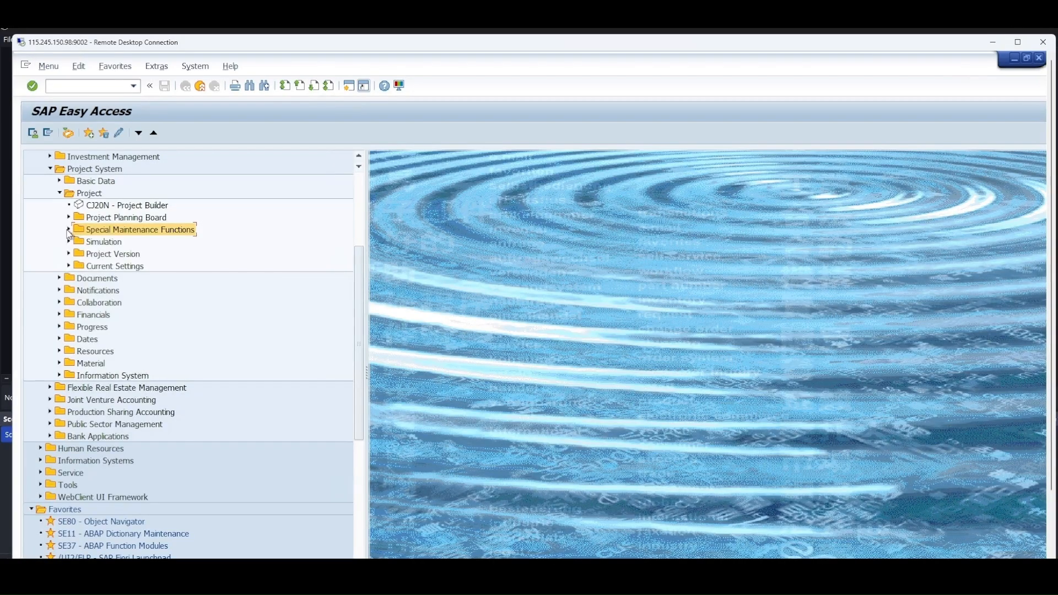
click(70, 230)
click(79, 242)
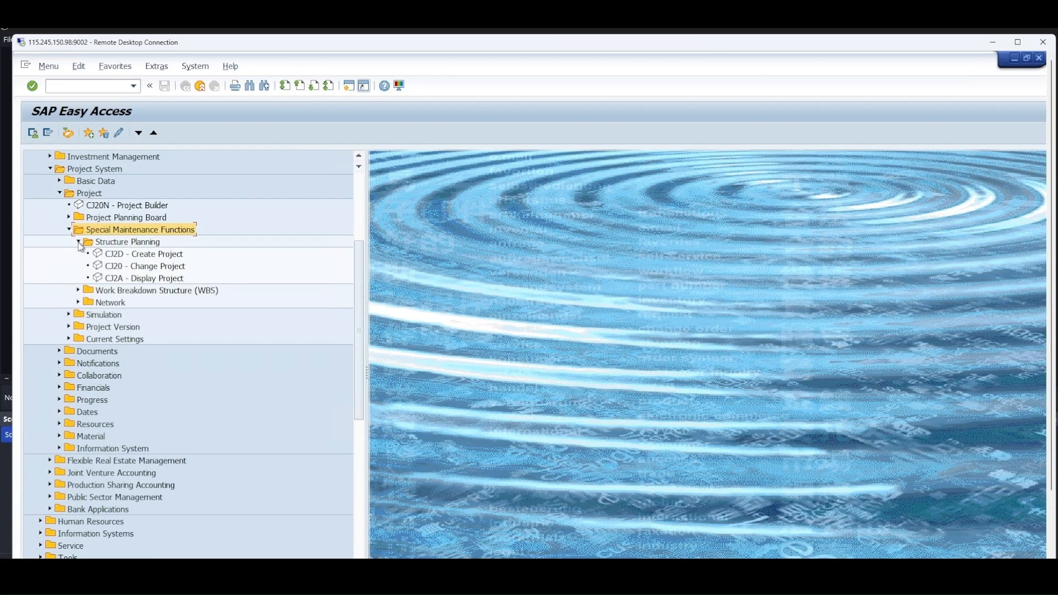
click(126, 254)
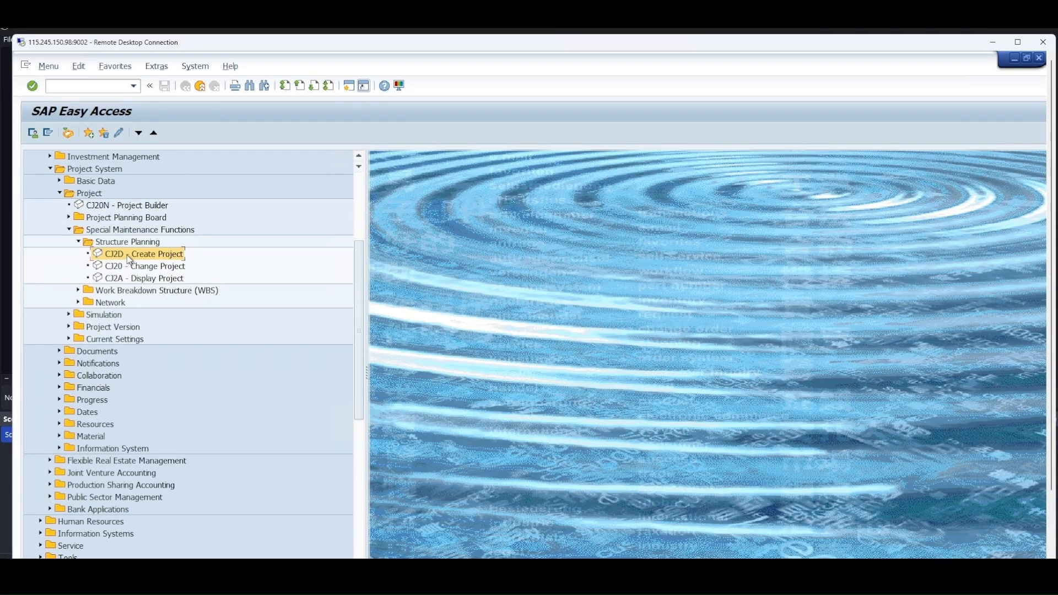
double_click(126, 255)
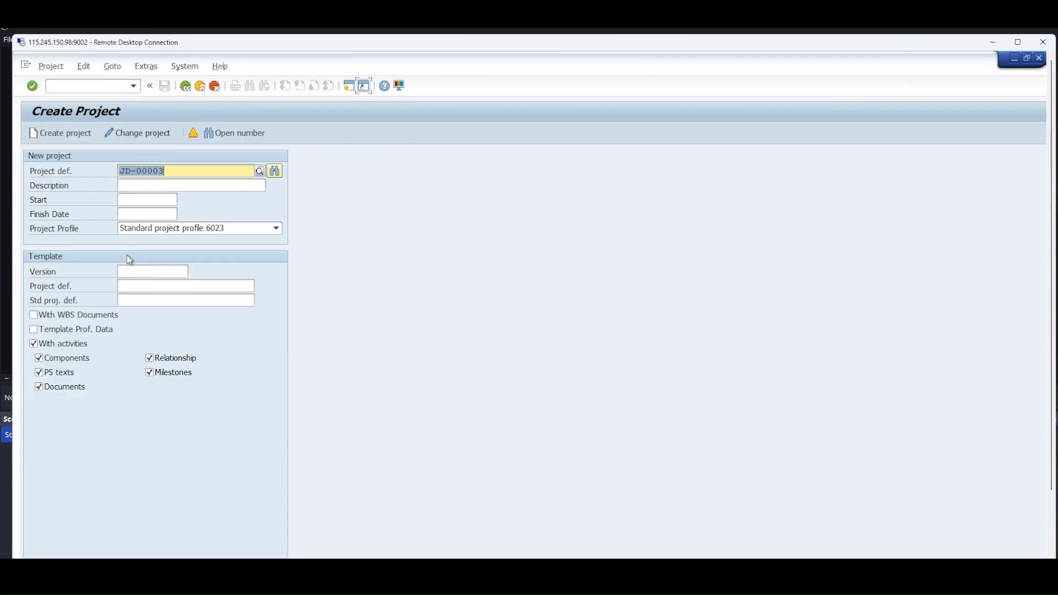
click(1021, 43)
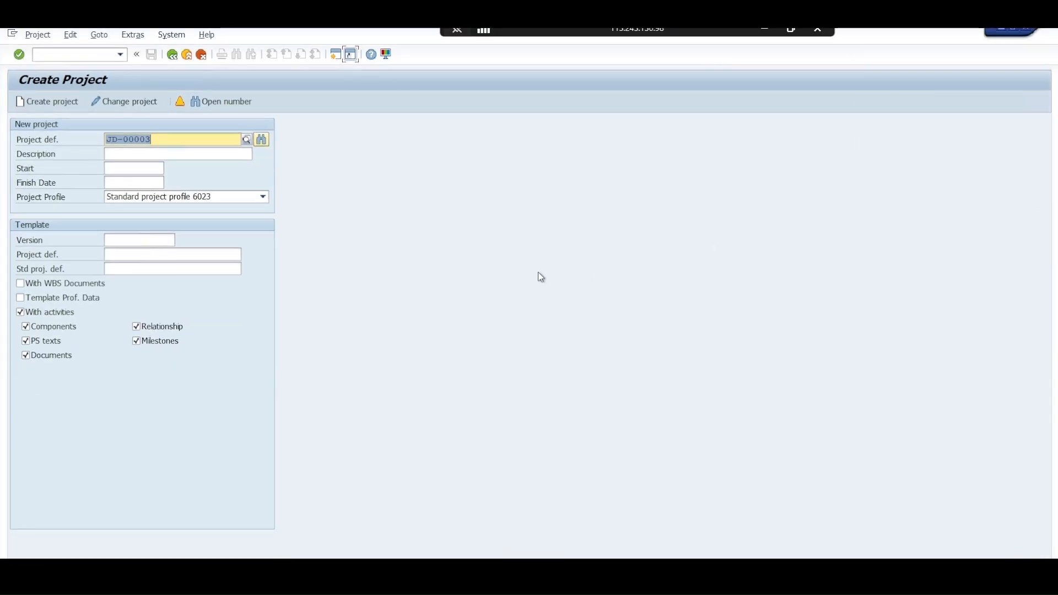
Find the next open project number starting from JD-00003 and adopt the proposed number for the new project
click(212, 142)
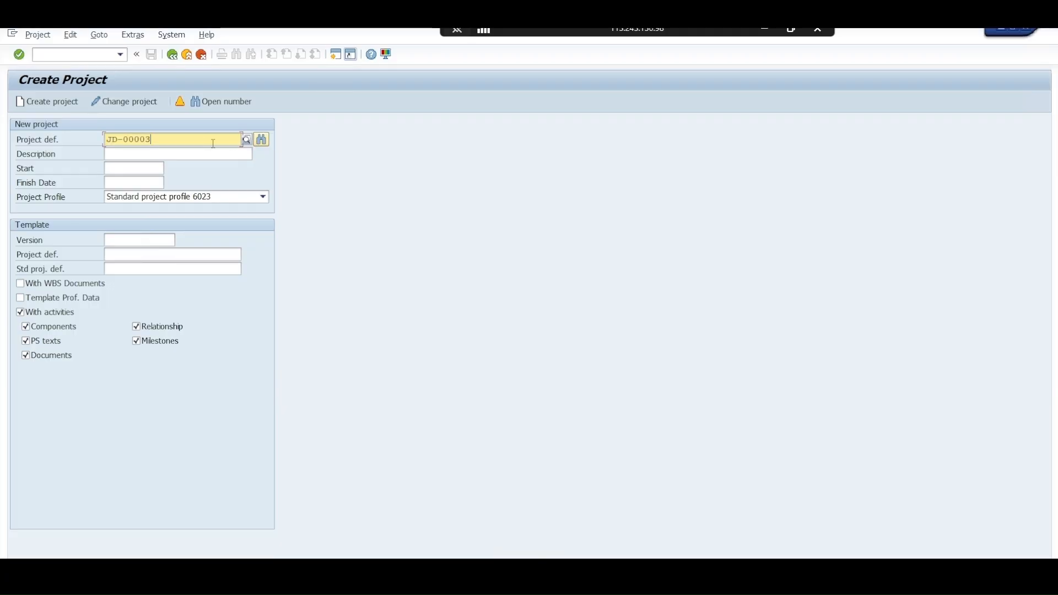
click(262, 140)
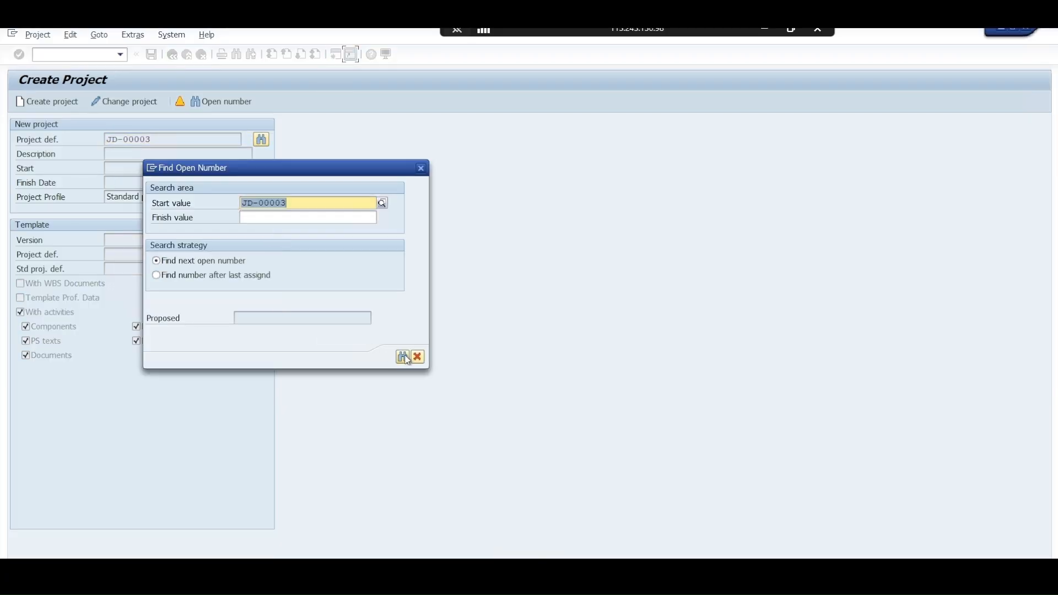
click(403, 357)
drag(296, 318, 236, 319)
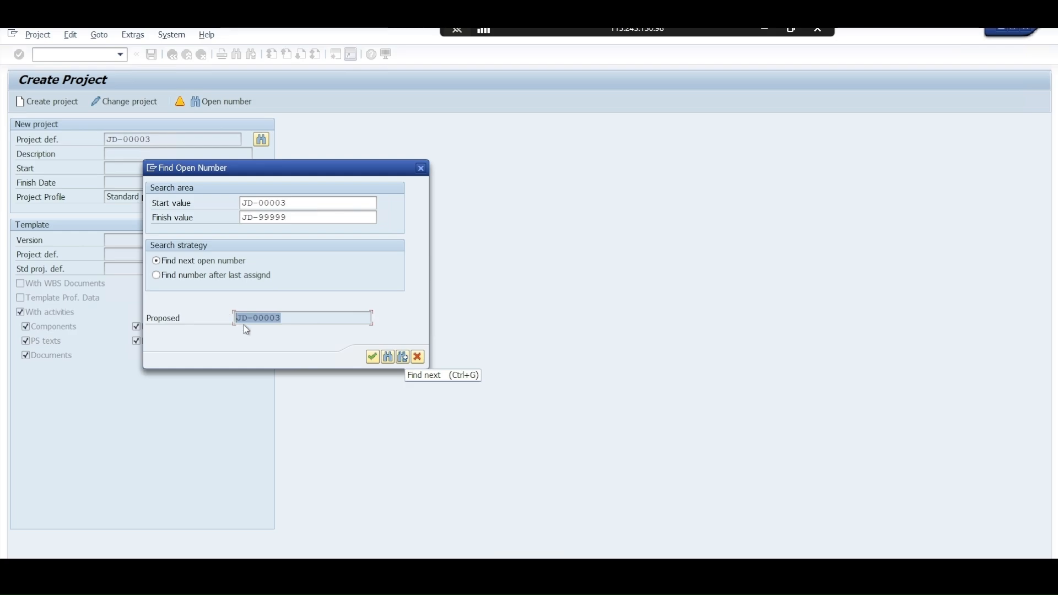
click(372, 357)
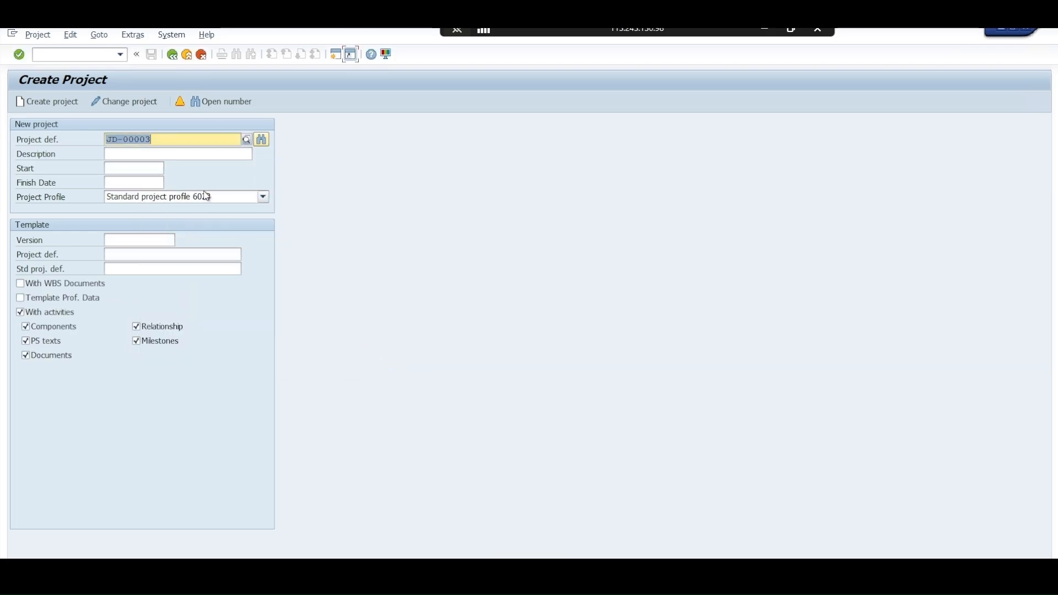
Enter JD-00002 as the template project definition for the new project
click(160, 240)
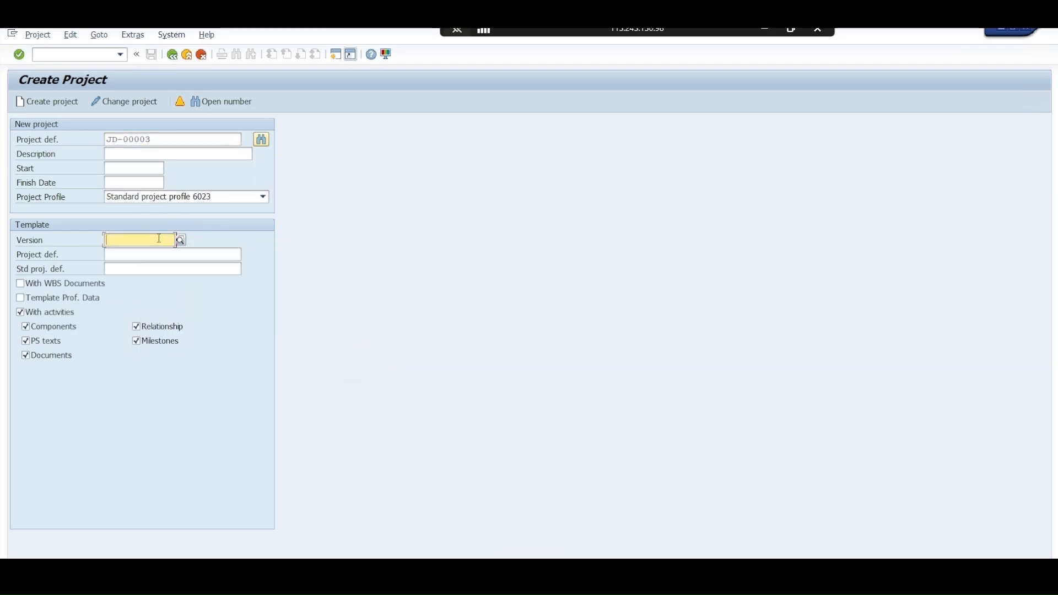
click(150, 254)
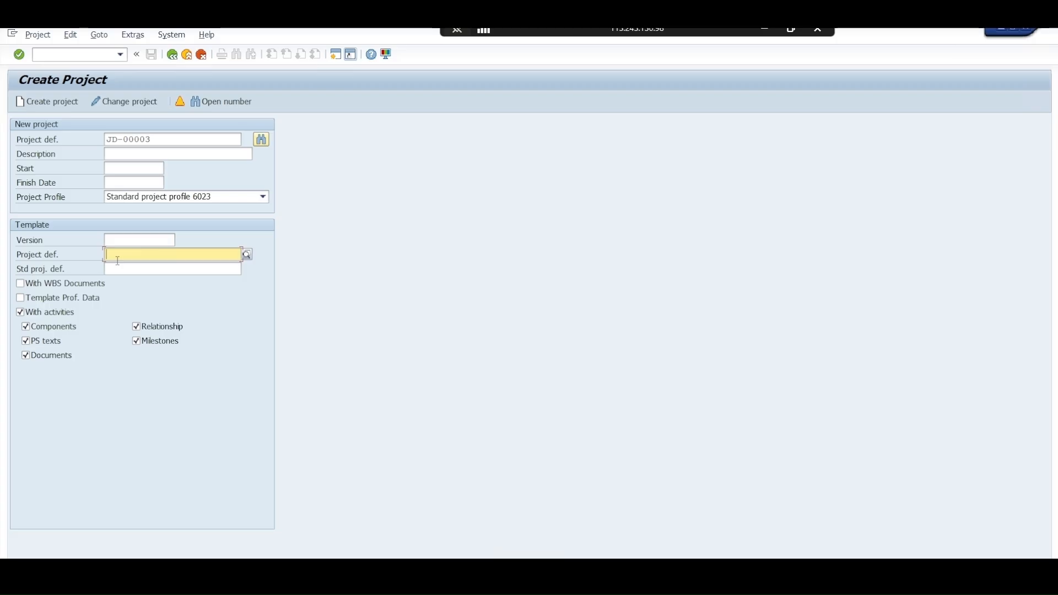
drag(155, 139, 101, 134)
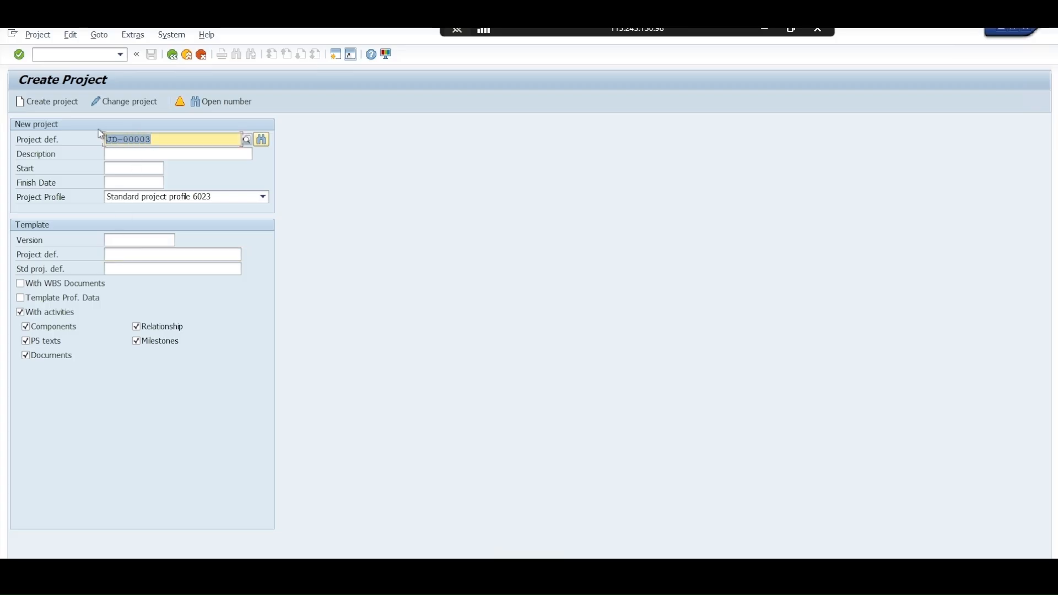
key(ctrl+c)
click(147, 257)
key(ctrl+v)
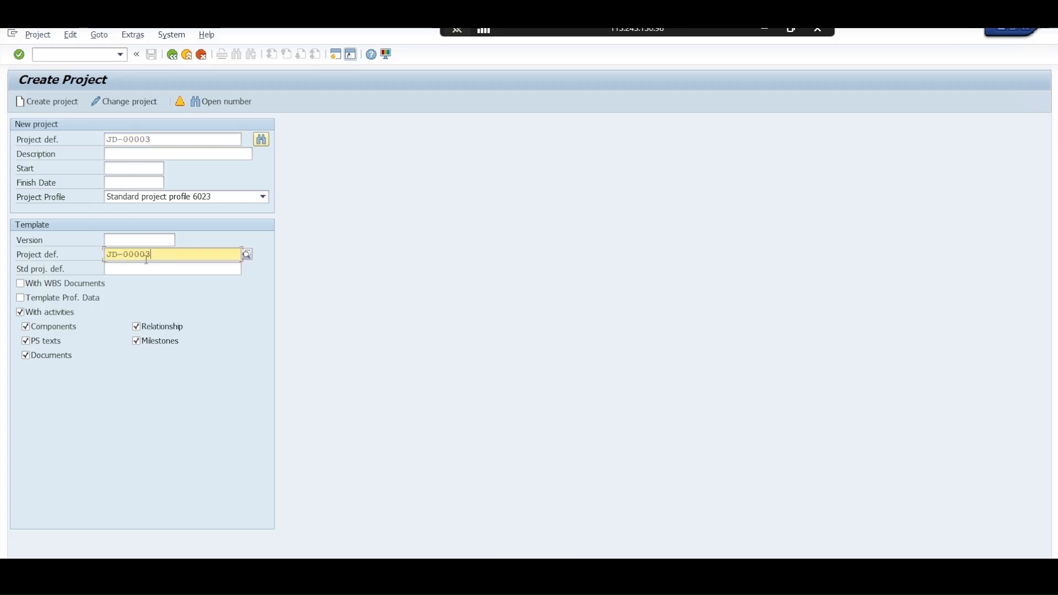
drag(149, 252, 147, 252)
text(2)
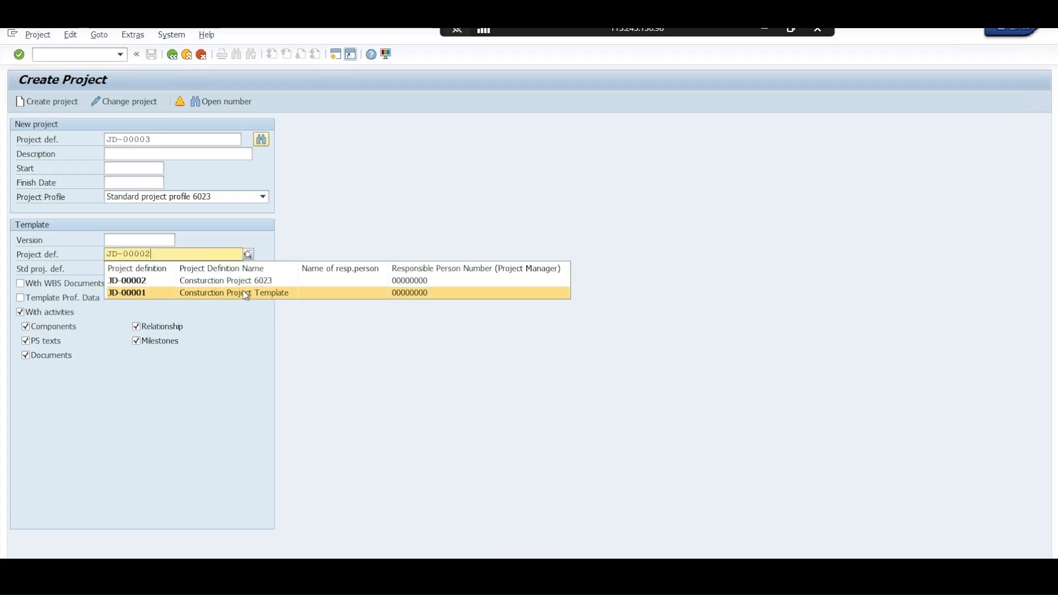
click(248, 286)
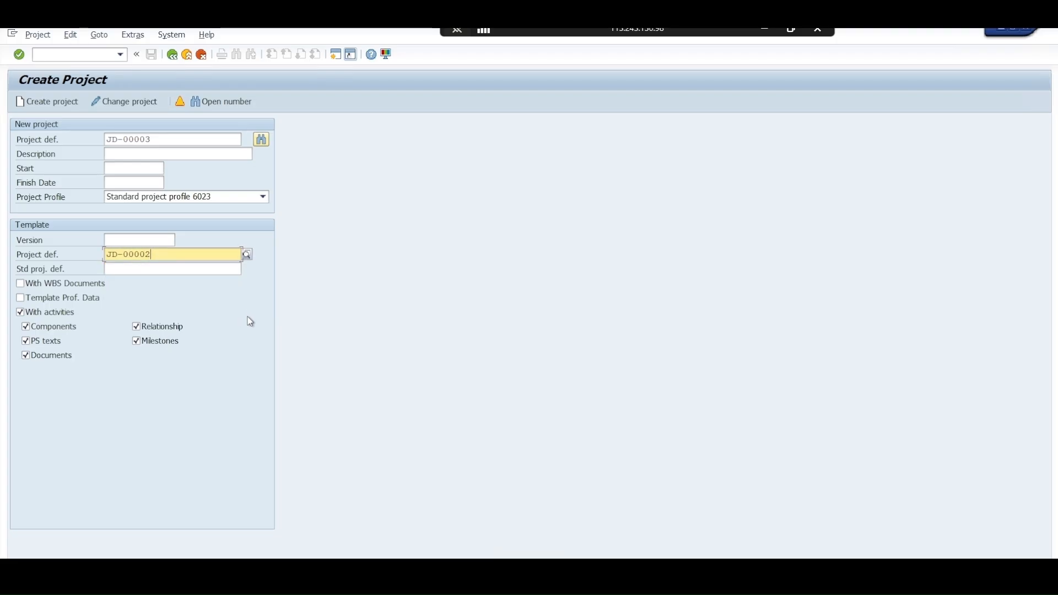
Enter Construction Project as the description of the new project JD-00003
click(116, 157)
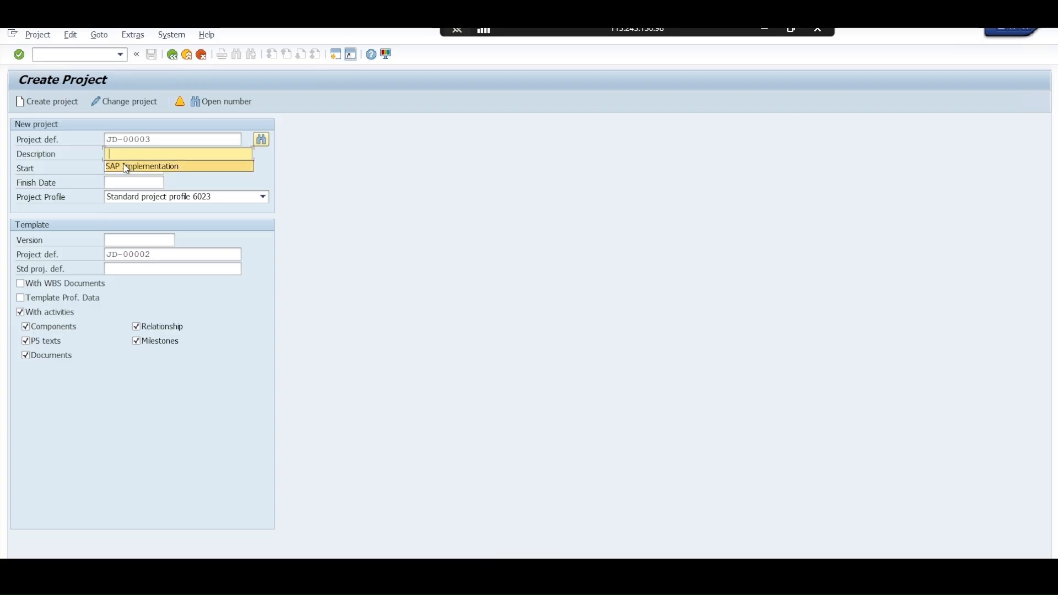
click(124, 167)
drag(182, 155, 96, 163)
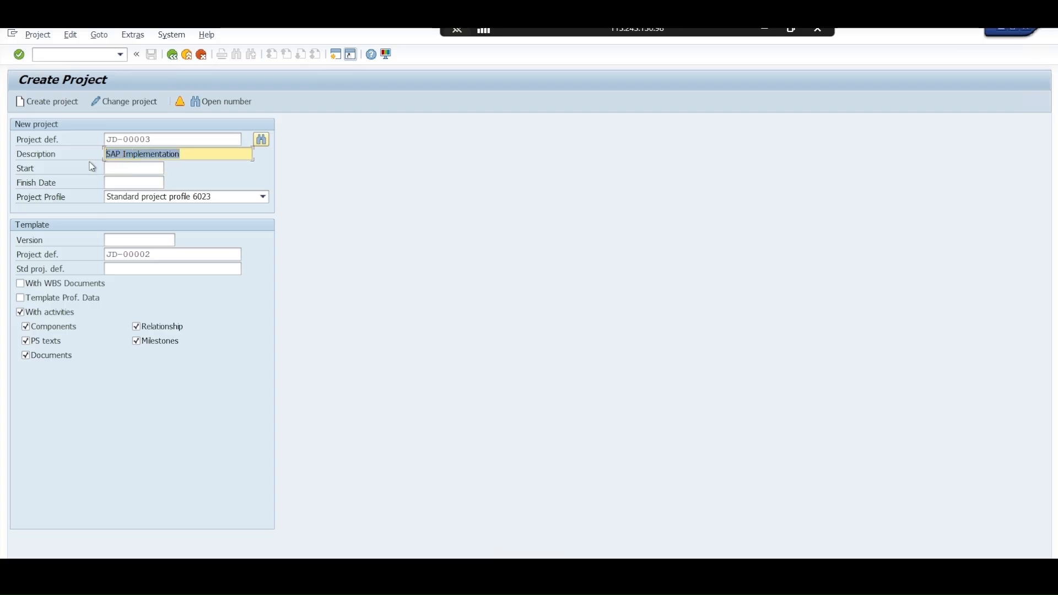
text(Constr)
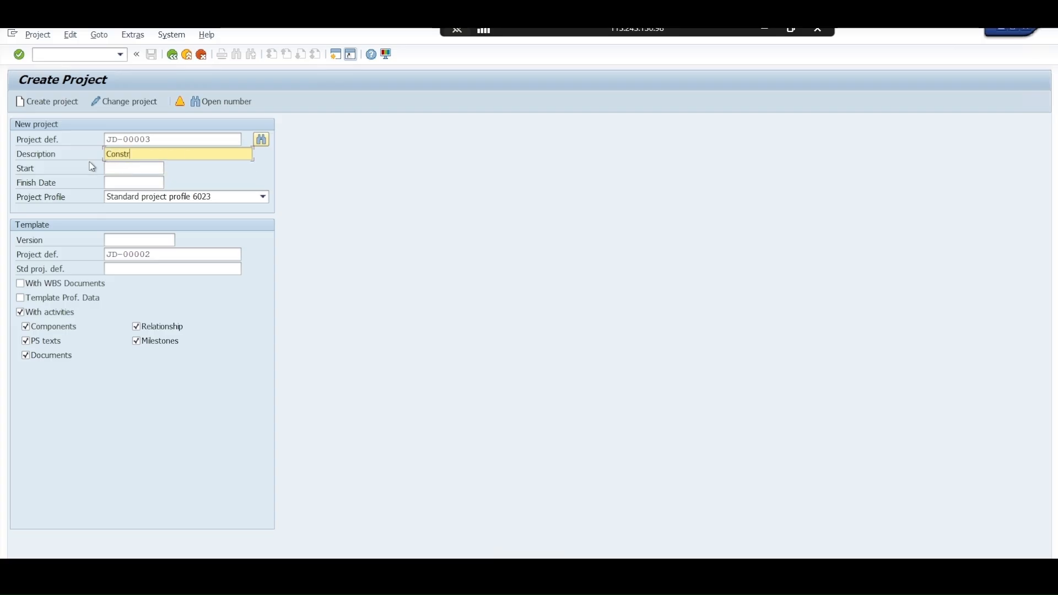
text(u)
text(ction PO)
text(oject)
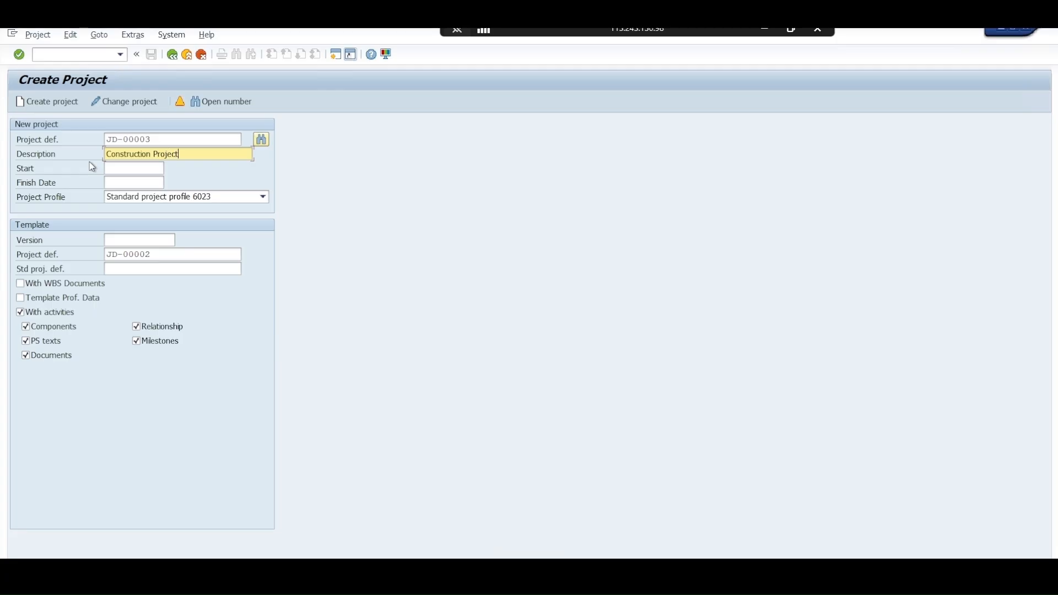
Set the new project's start date to 02.06.2025 and its finish date to 31.07.2026
key(Tab)
key(Return)
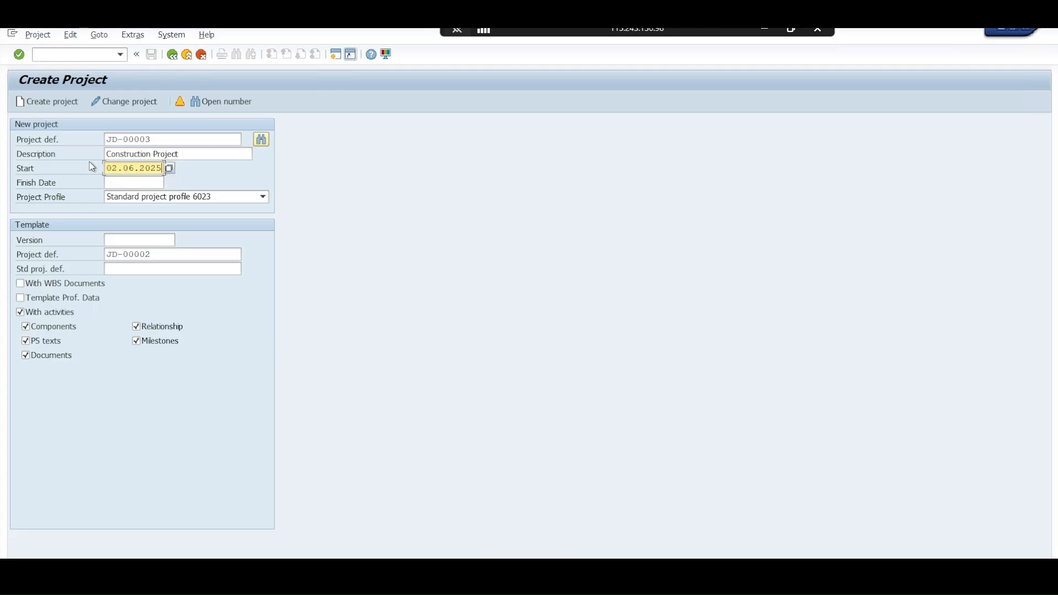
key(Tab)
key(Return)
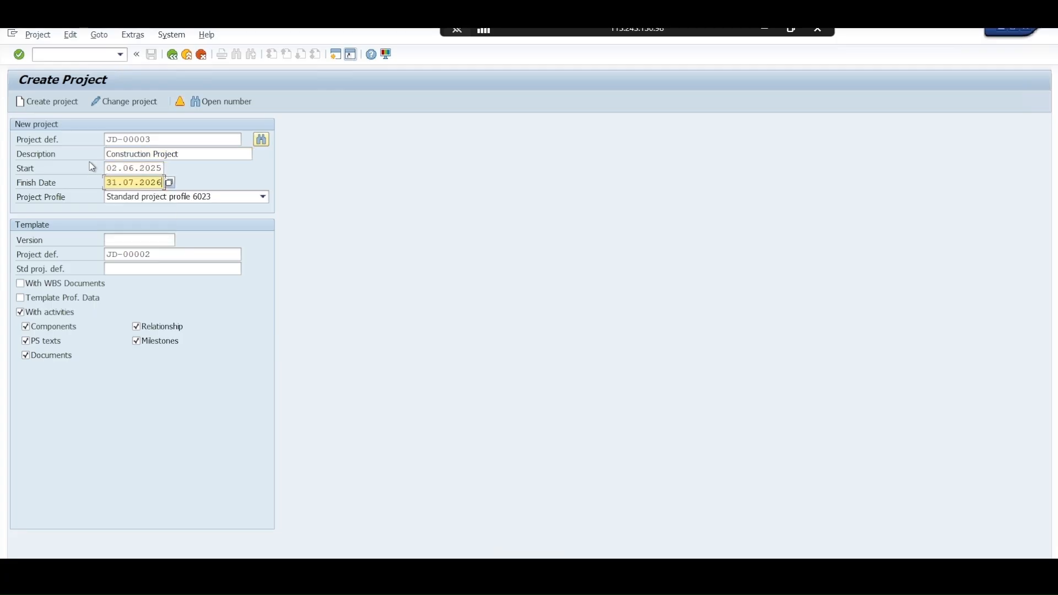
Create project JD-00003 from the template and agree to copy the options from Standard project profile 6023
click(60, 108)
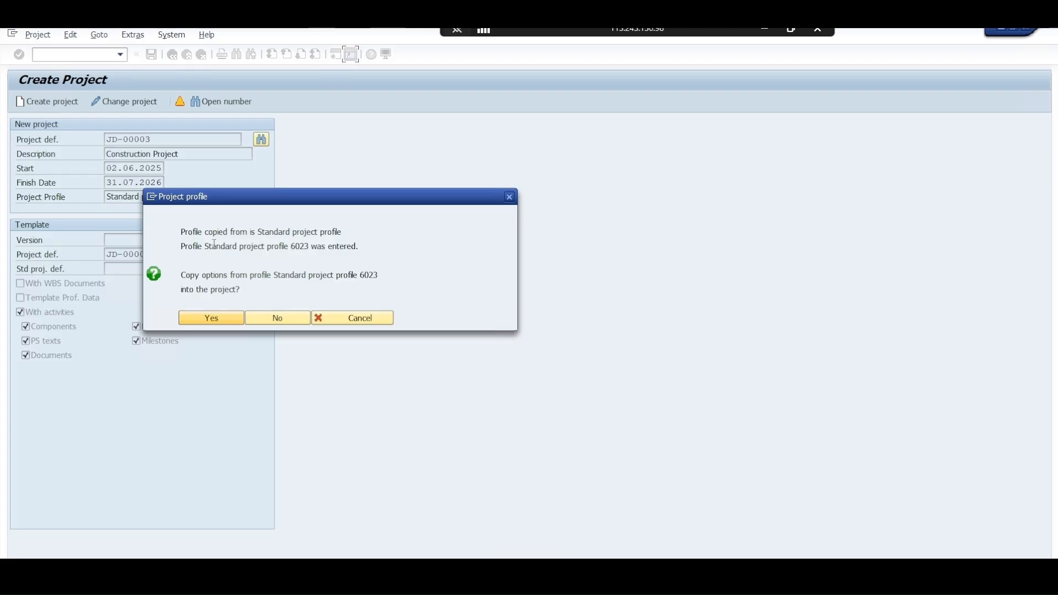
drag(284, 200, 384, 163)
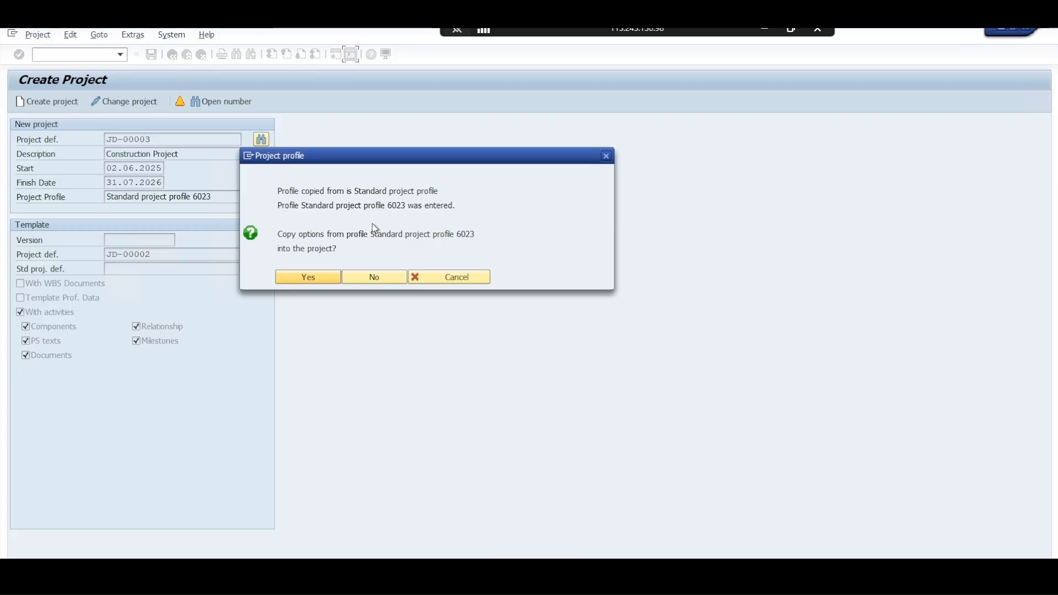
drag(319, 235, 459, 235)
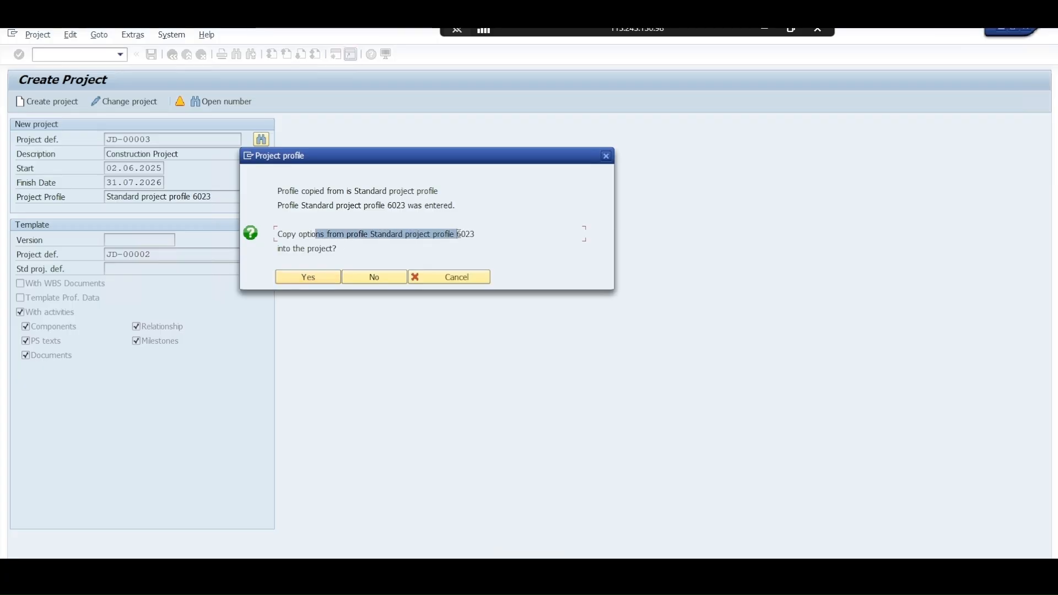
click(311, 277)
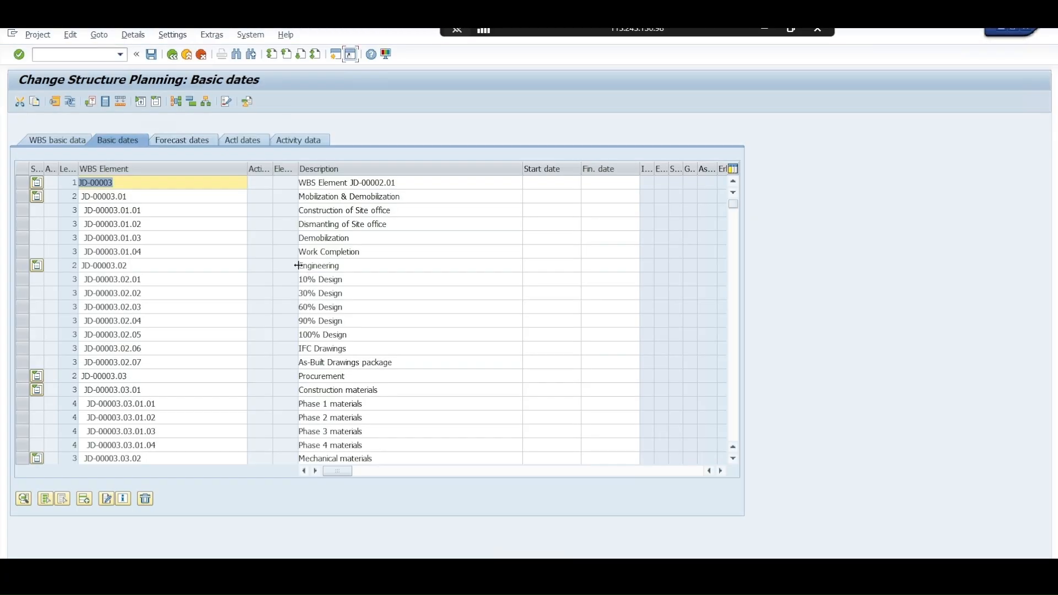
Examine the copied WBS hierarchy of JD-00003 in the basic dates and the WBS basic data, including short IDs and statuses
scroll(200, 266, down, 5)
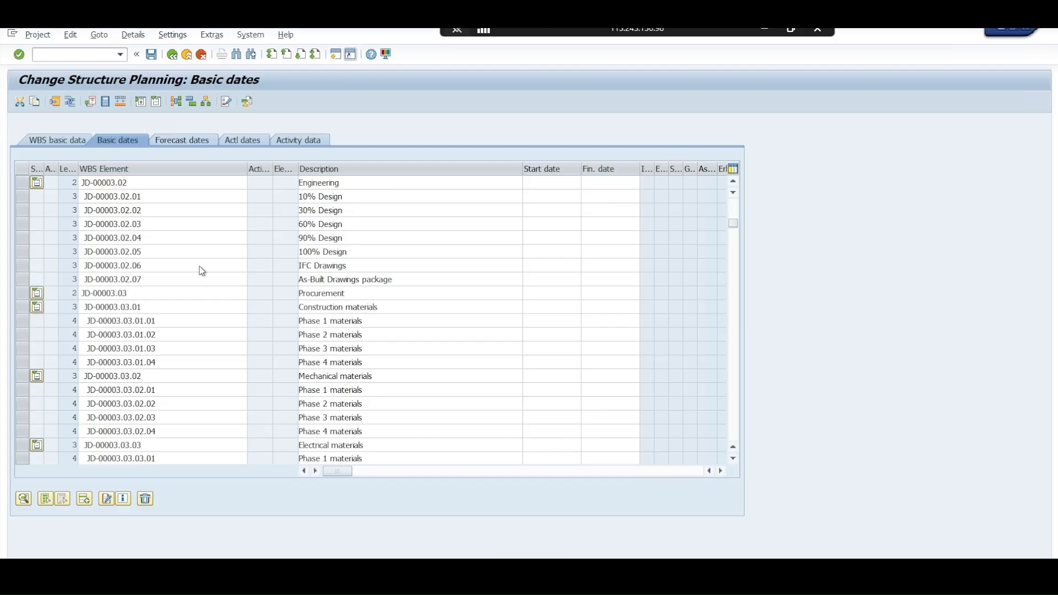
click(66, 140)
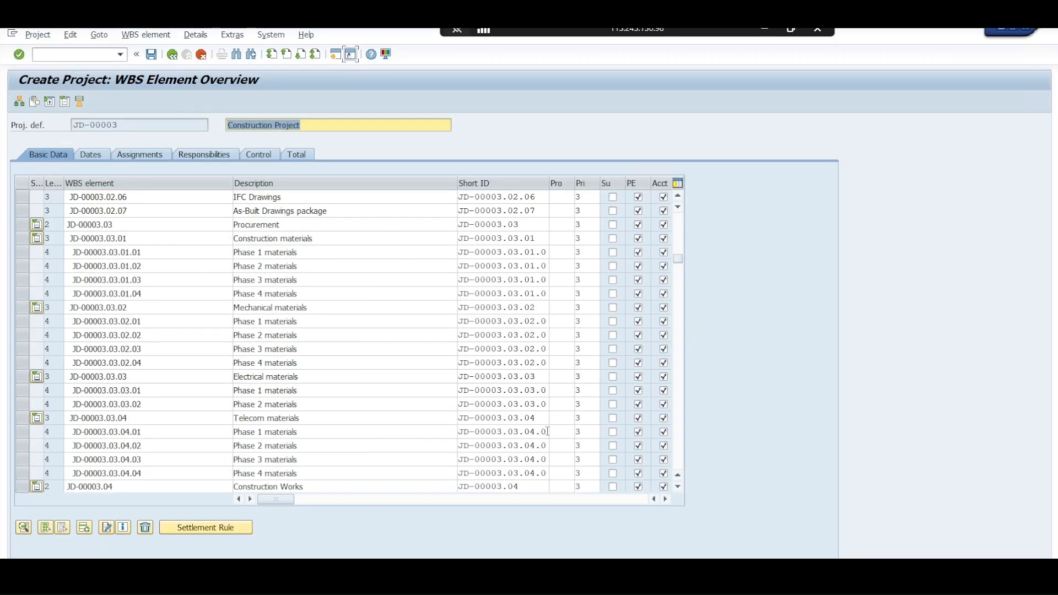
scroll(581, 222, down, 1)
scroll(582, 222, down, 3)
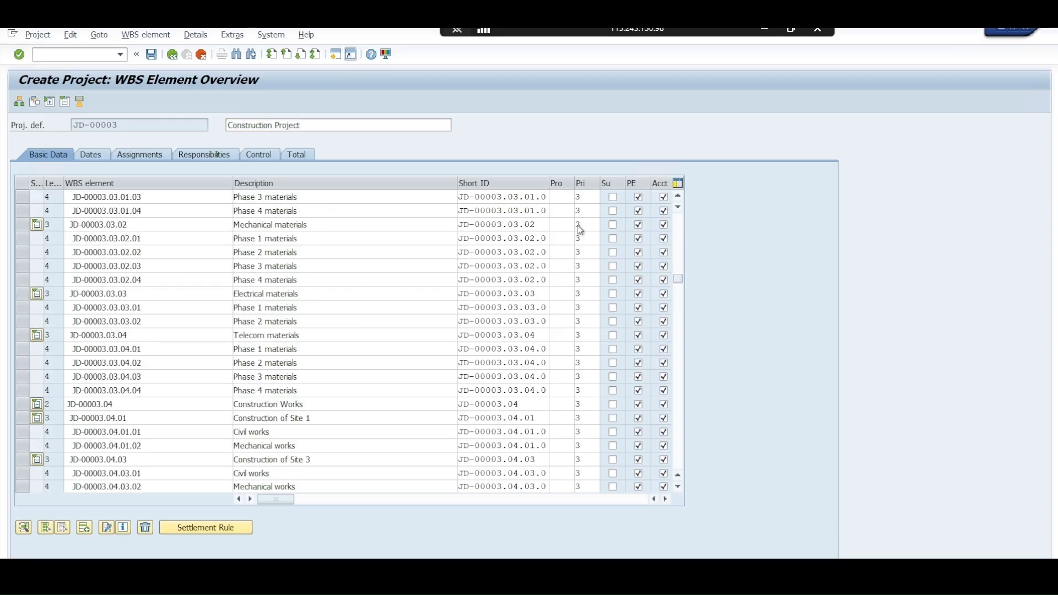
scroll(579, 229, up, 7)
scroll(577, 236, up, 1)
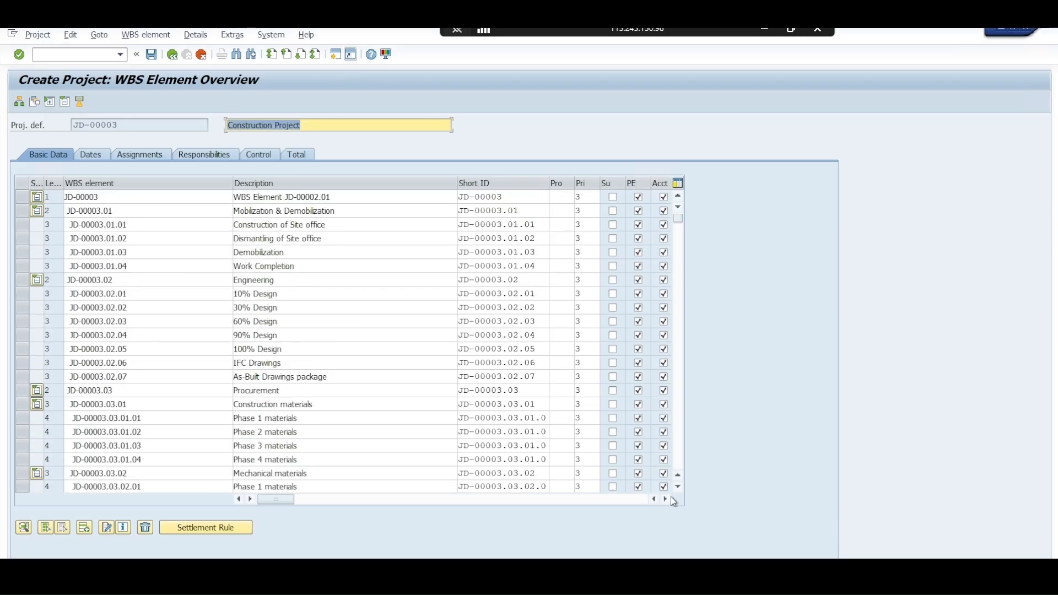
click(666, 498)
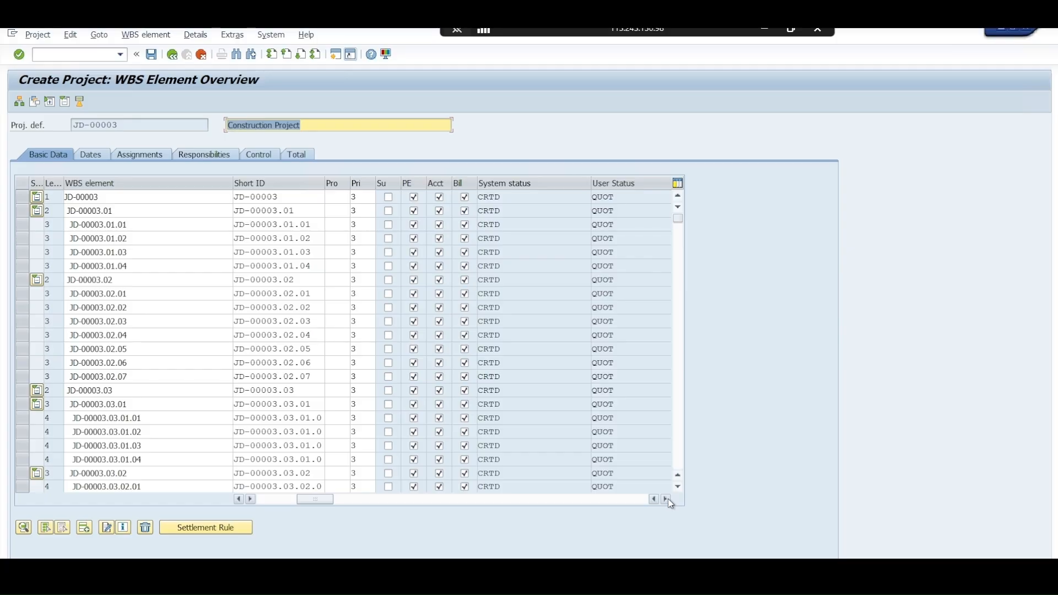
click(238, 499)
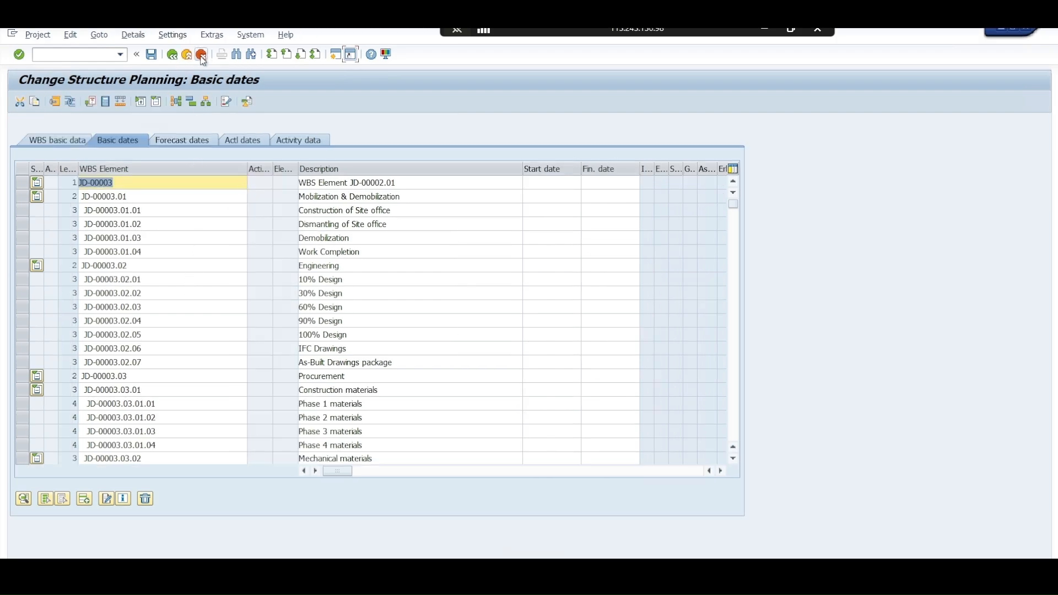
Exit the CJ2D project without saving and start CJ01 - Create from the Work Breakdown Structure (WBS) functions
click(201, 54)
click(223, 290)
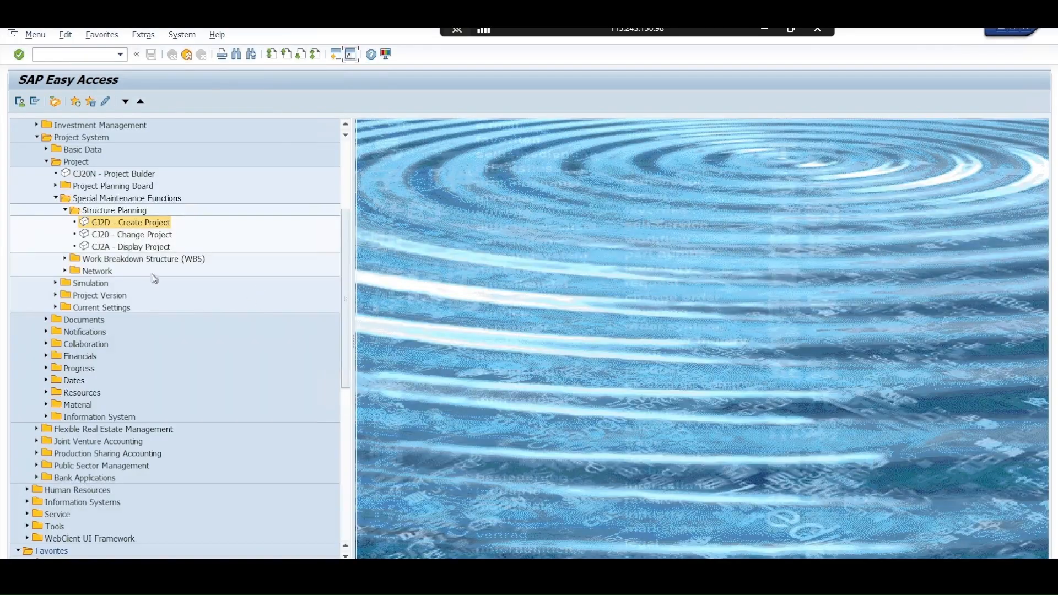
click(106, 215)
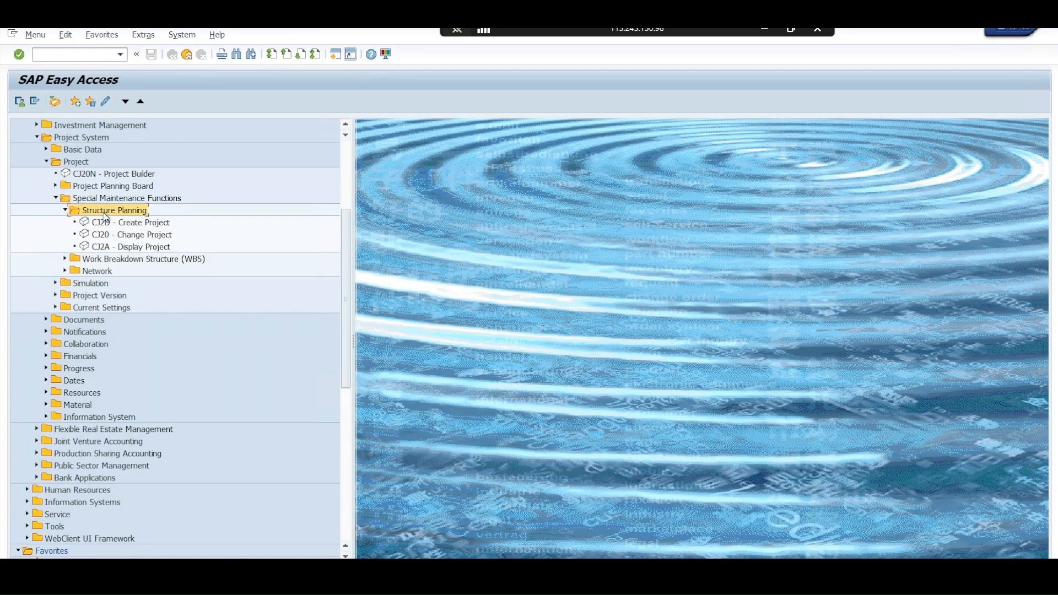
click(65, 210)
click(80, 224)
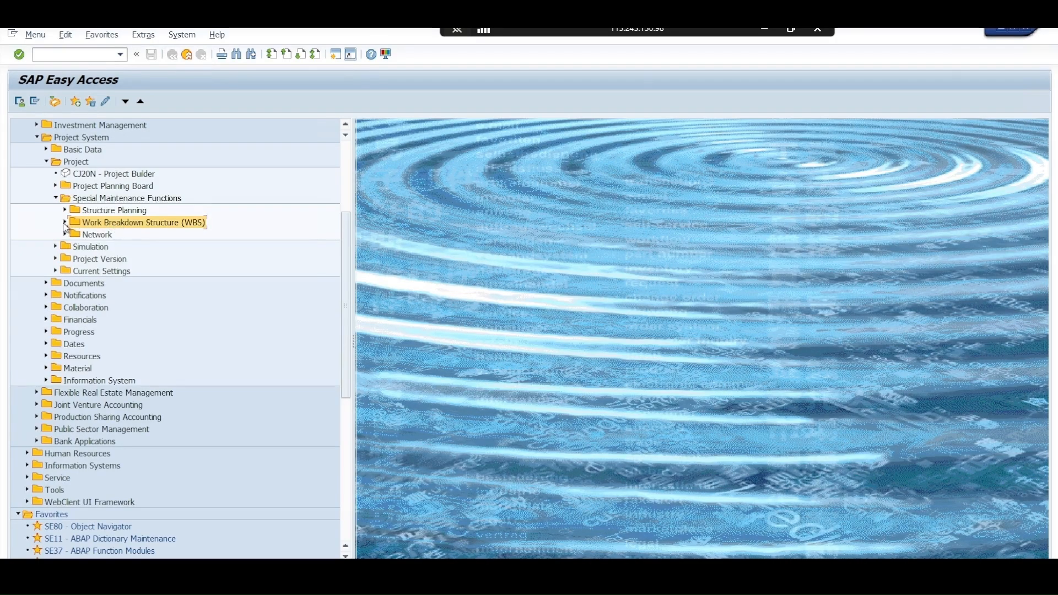
click(65, 224)
click(125, 238)
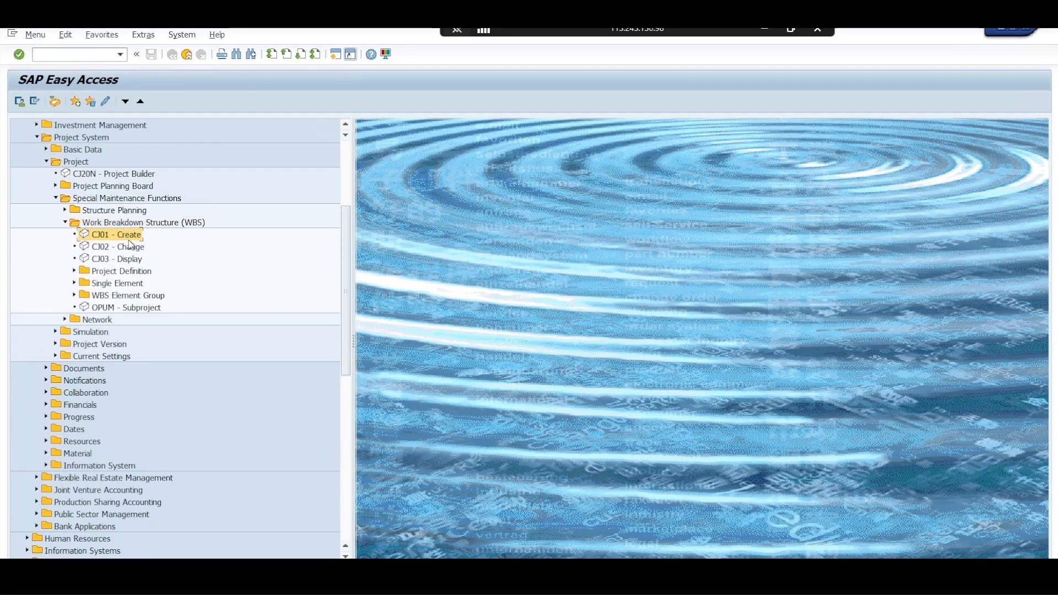
double_click(131, 238)
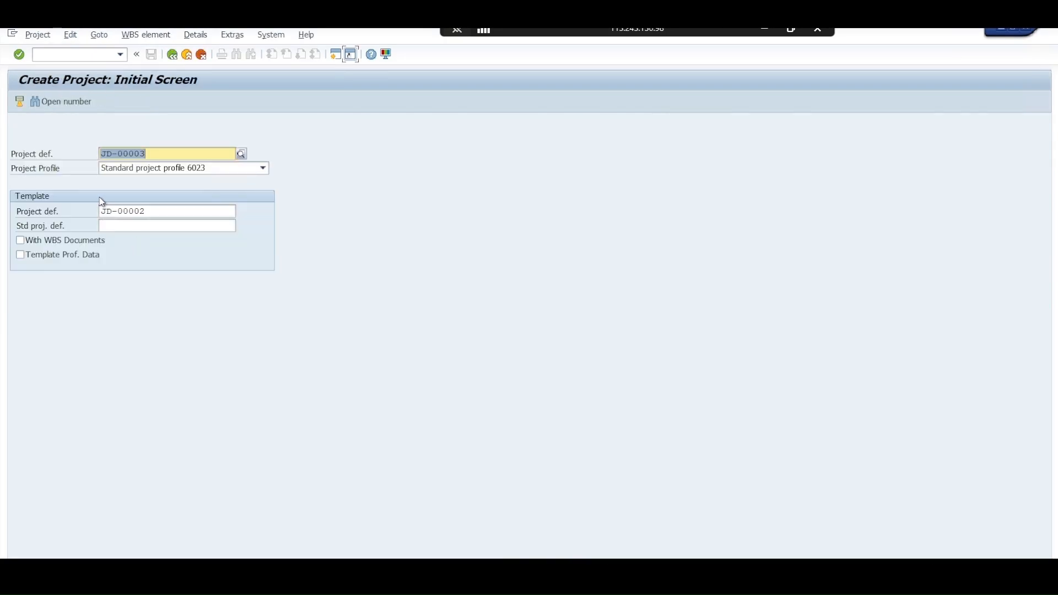
Start creating project definition JD-00003 with Standard project profile 6023 and JD-00002 as the template project definition
click(17, 157)
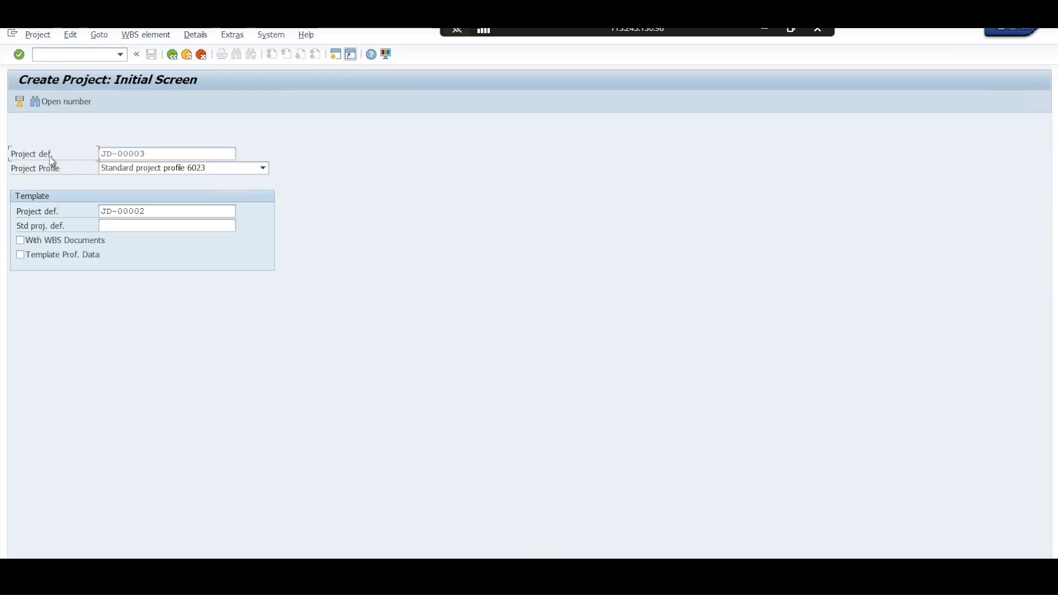
click(126, 154)
double_click(125, 153)
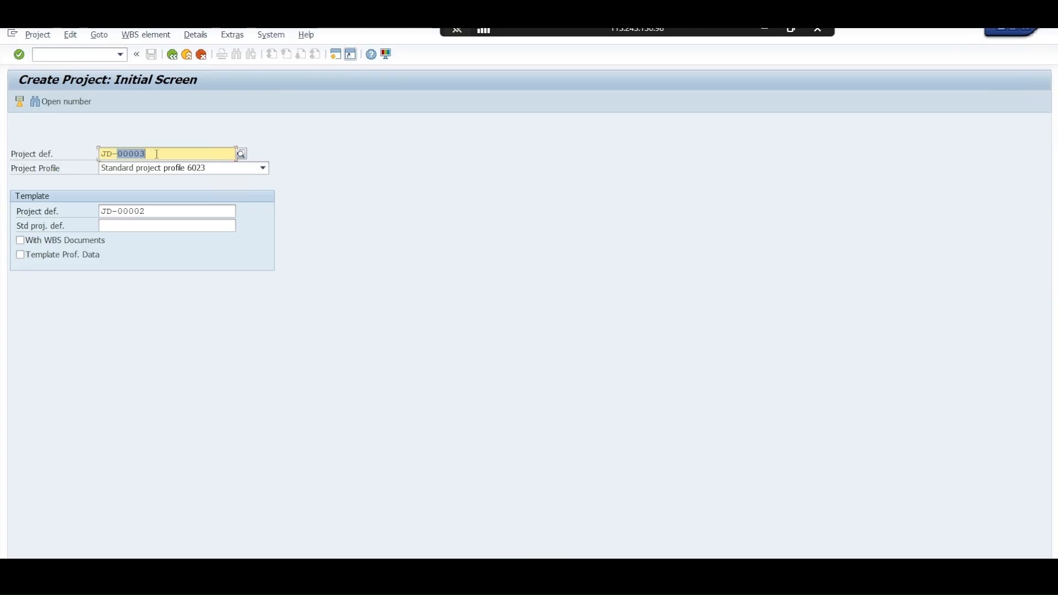
drag(157, 155, 108, 157)
drag(150, 212, 108, 215)
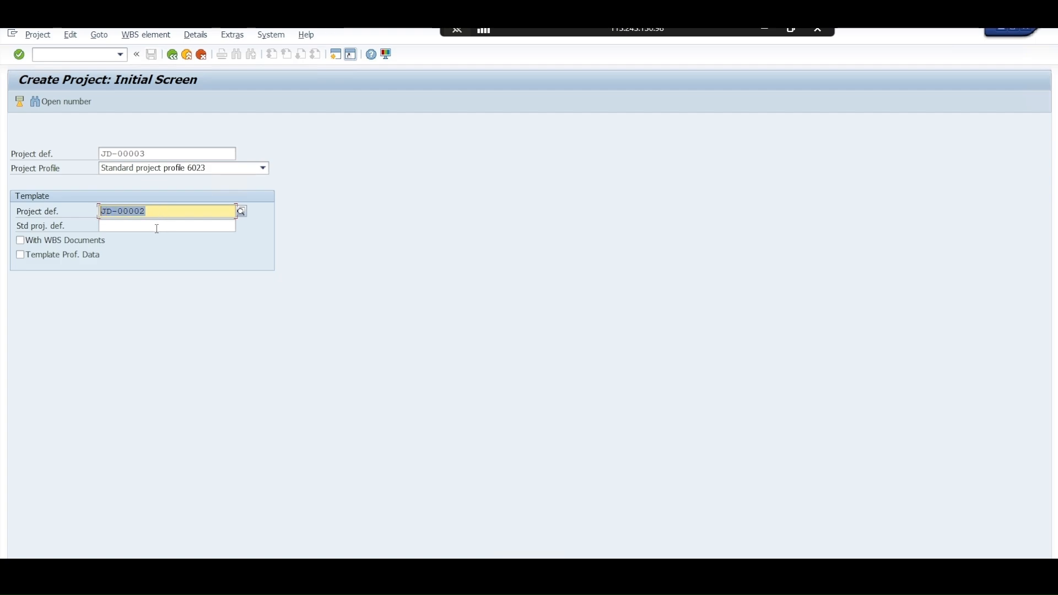
click(154, 210)
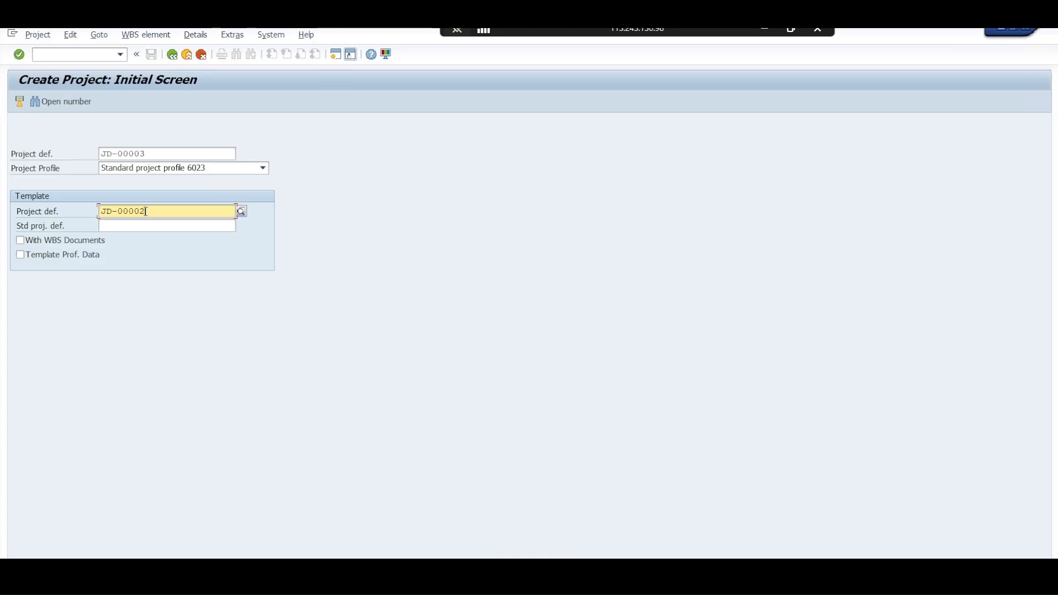
key(Return)
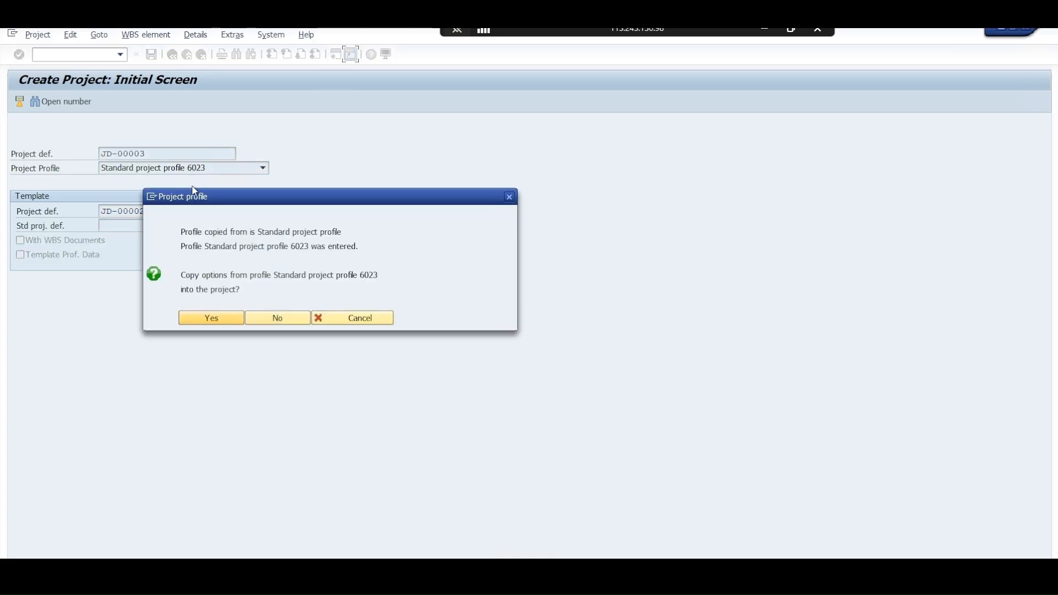
Read the project profile prompt about copying the options from Standard project profile 6023 into the project
drag(250, 193, 330, 123)
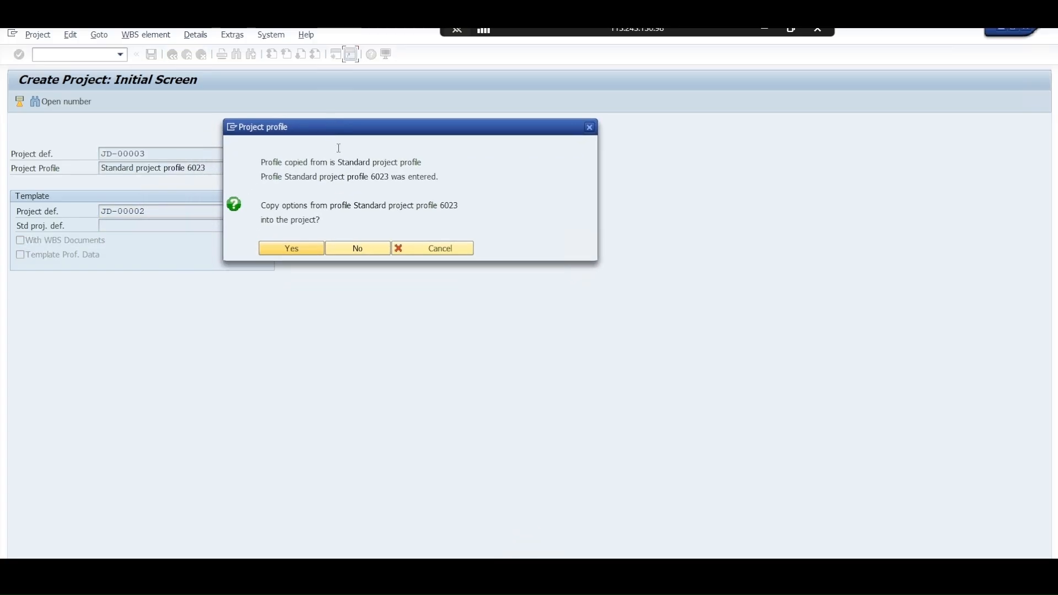
click(284, 161)
drag(285, 161, 429, 162)
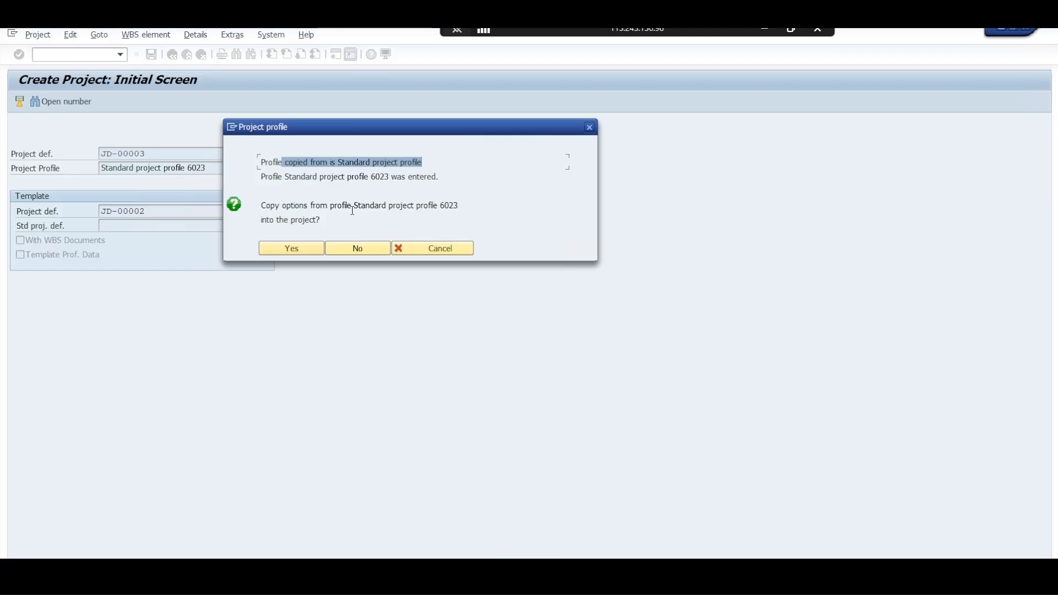
drag(284, 206, 448, 209)
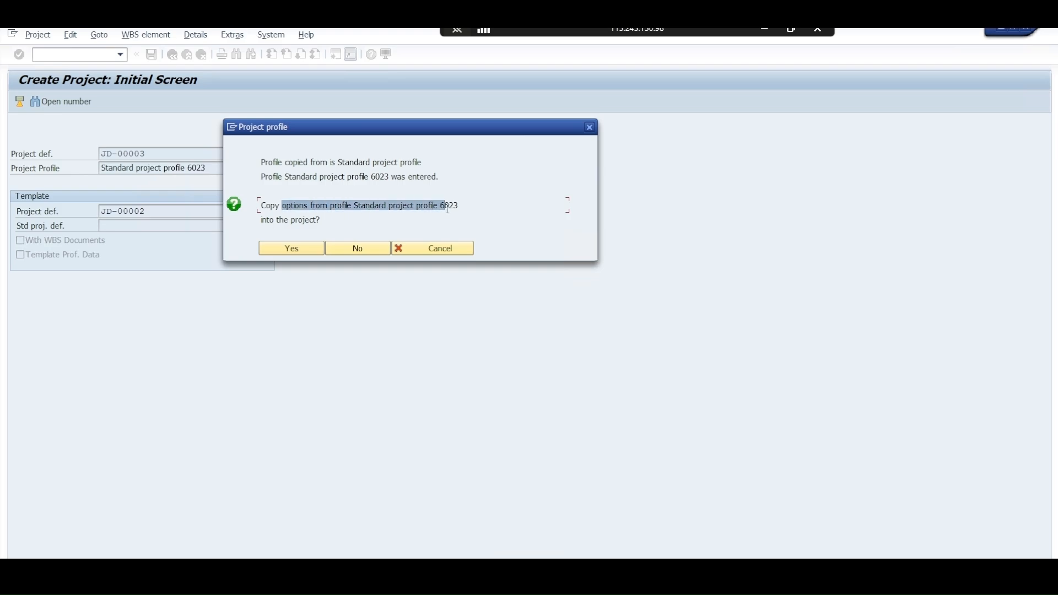
click(280, 220)
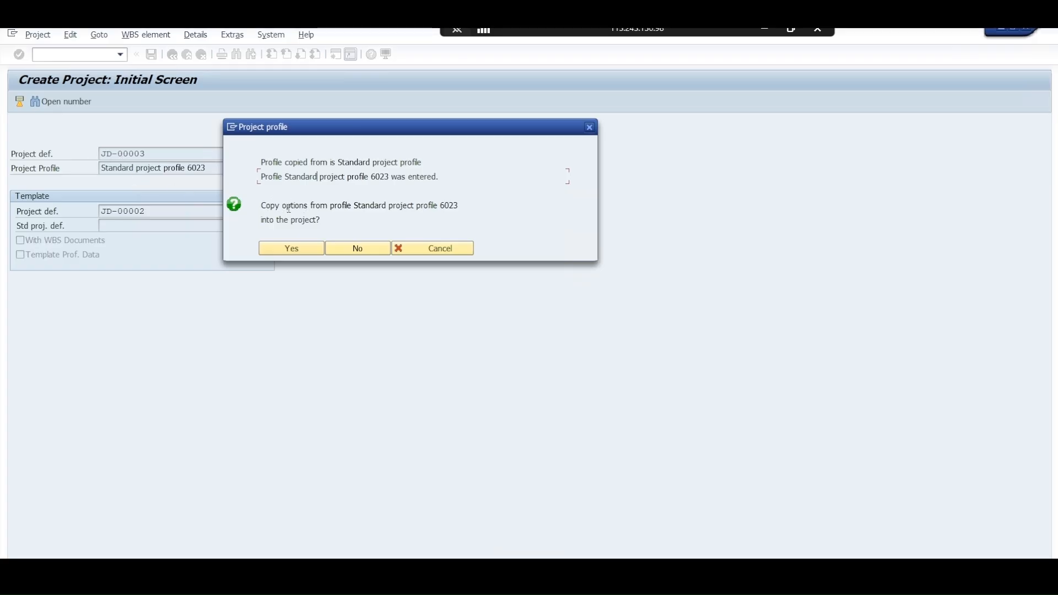
Accept copying the profile options, open the WBS elements to include, and replace 00002 with 00003 in their keys
click(301, 248)
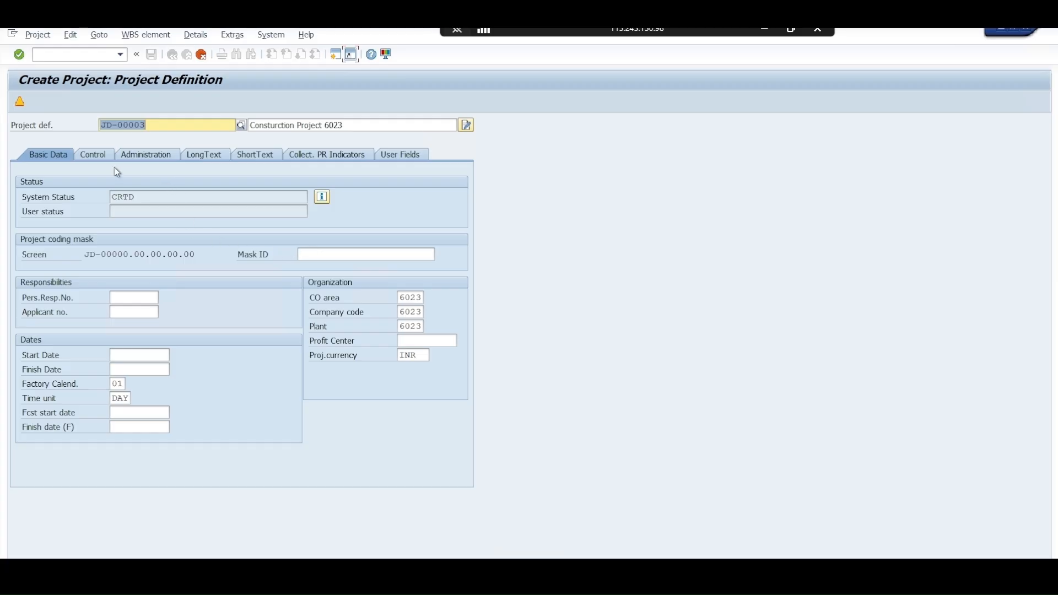
click(23, 102)
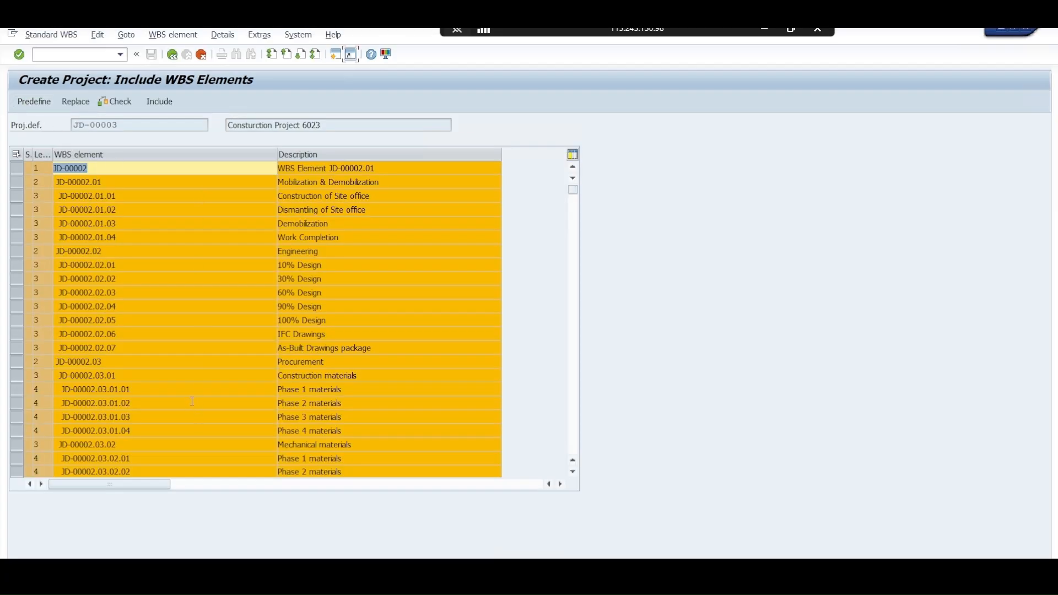
click(82, 106)
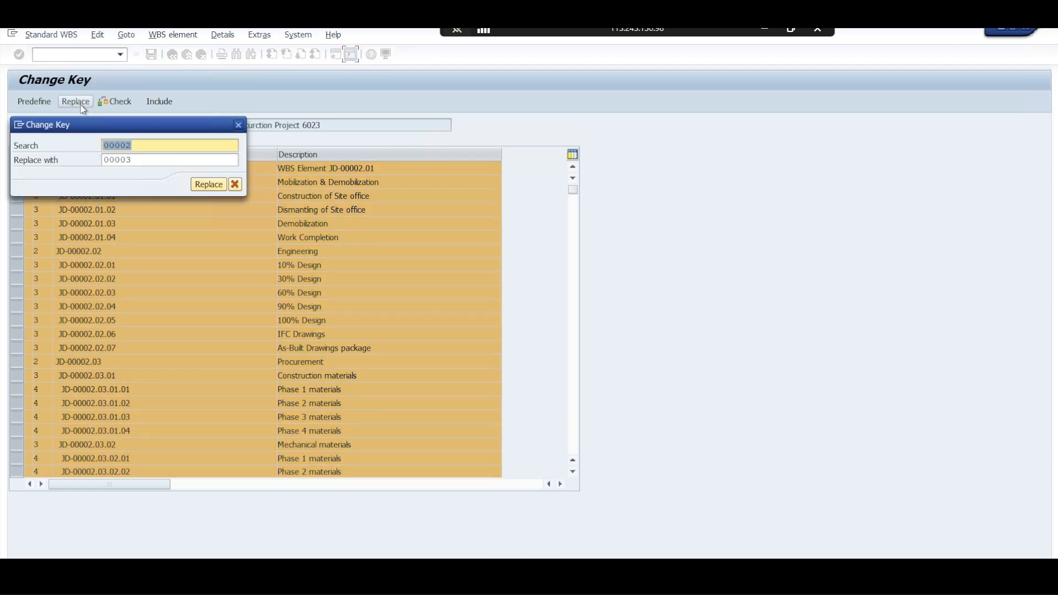
drag(94, 123, 394, 106)
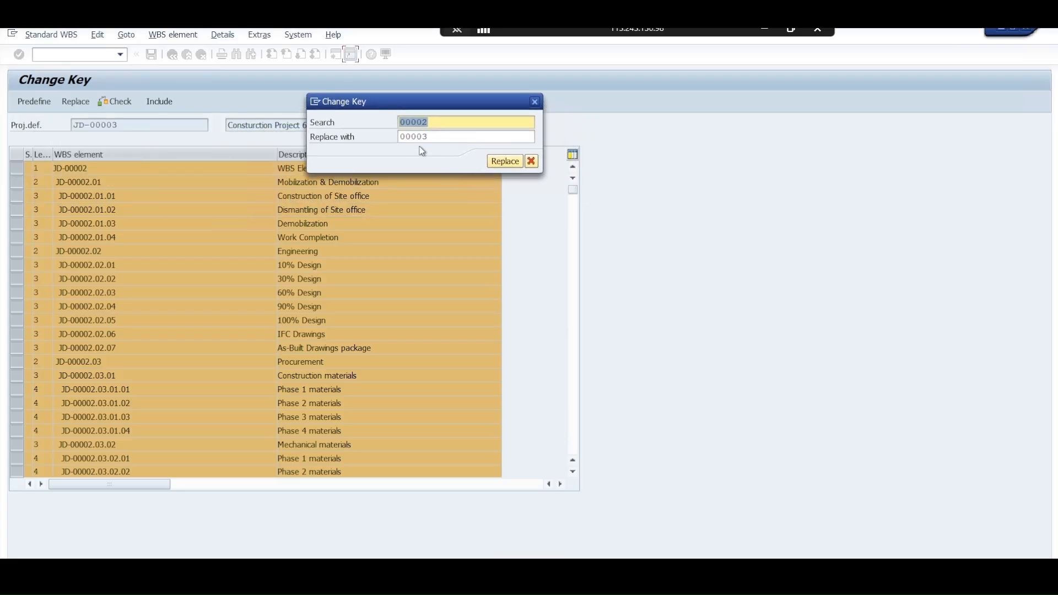
drag(428, 138, 399, 122)
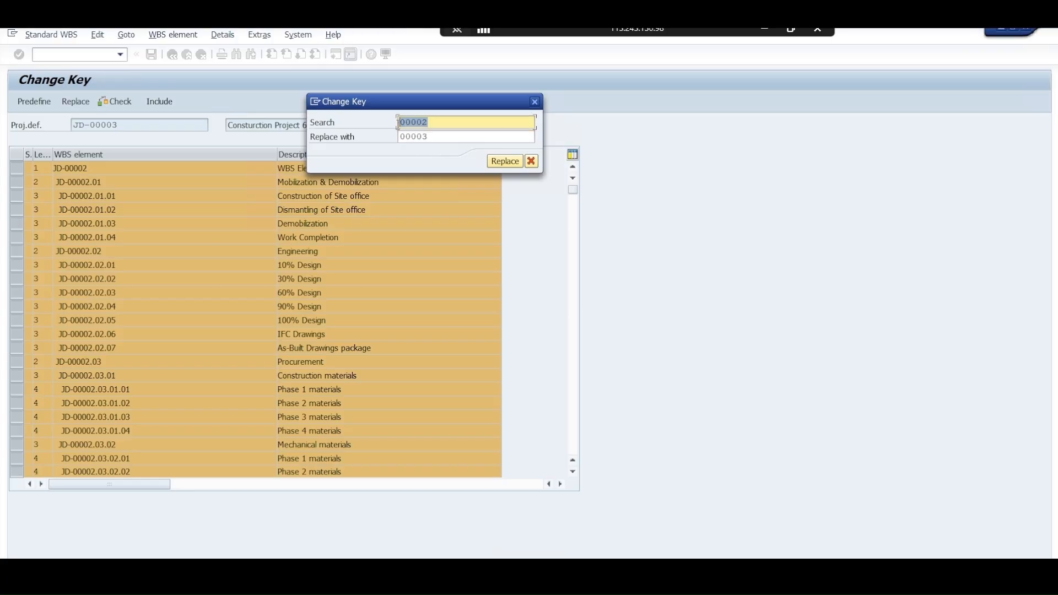
click(501, 162)
Check the renamed WBS element keys and include the elements in project JD-00003
click(115, 105)
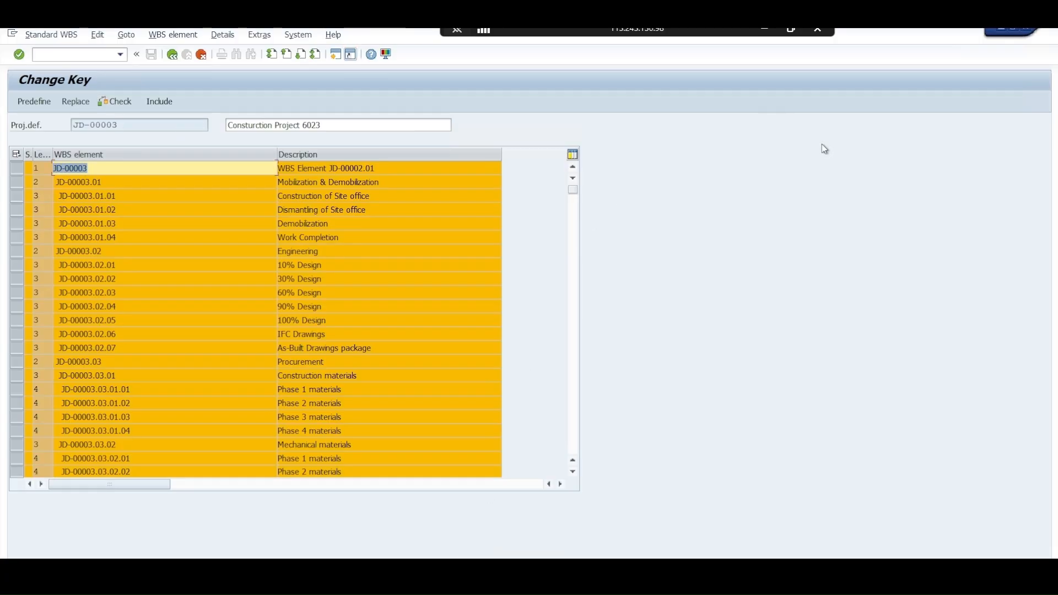
double_click(409, 28)
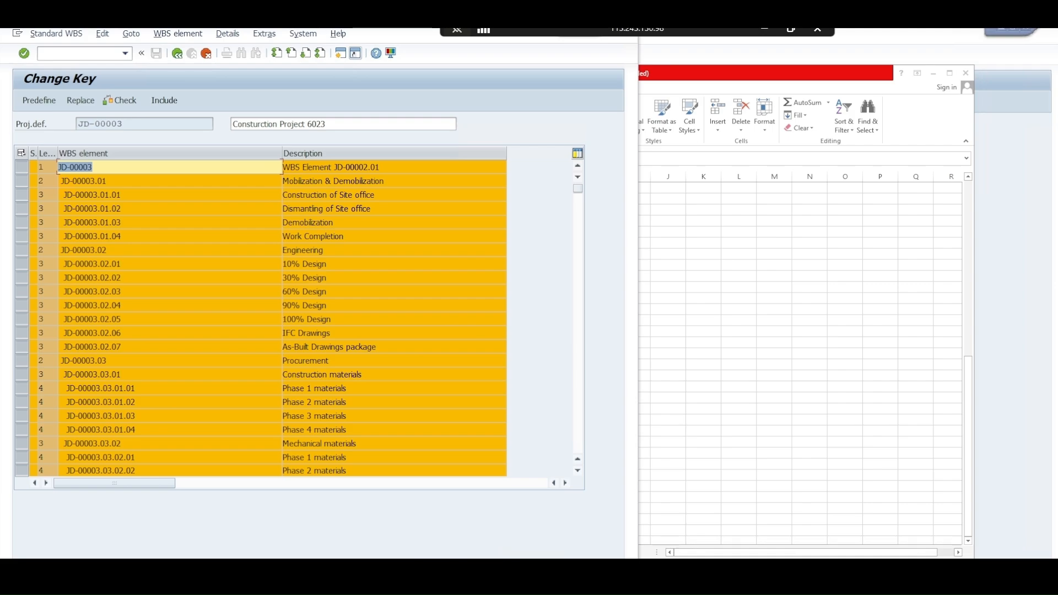
click(166, 101)
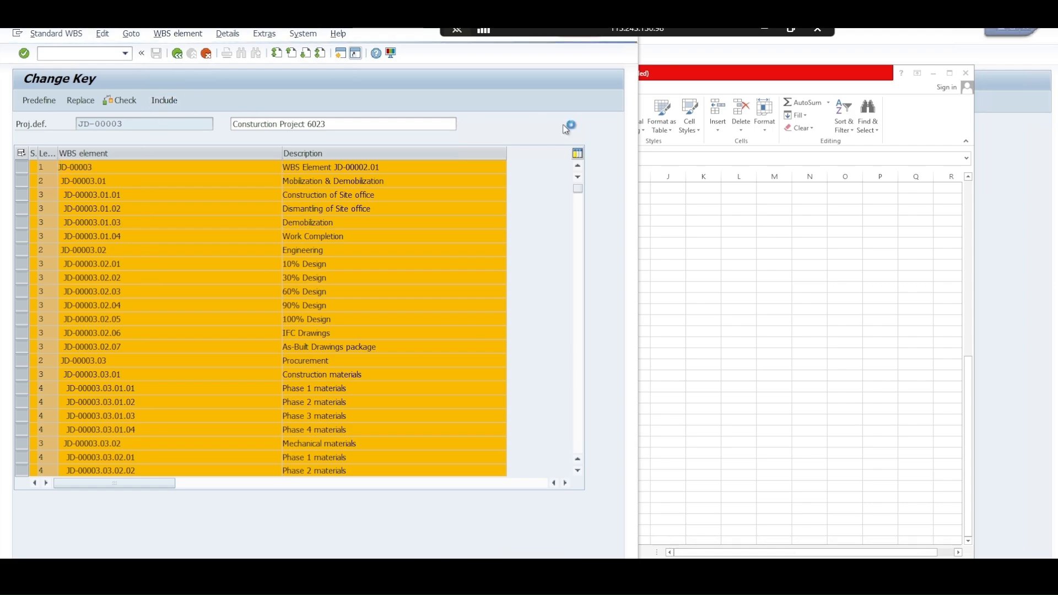
double_click(419, 30)
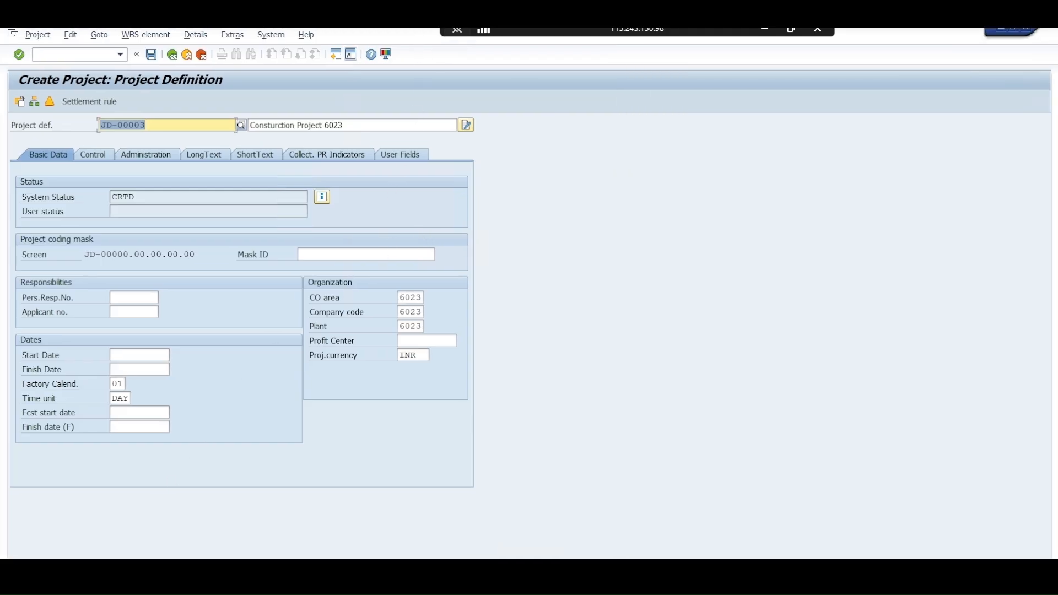
Inspect the JD-00003 structure in the hierarchy graphic, then return to the project definition
click(34, 102)
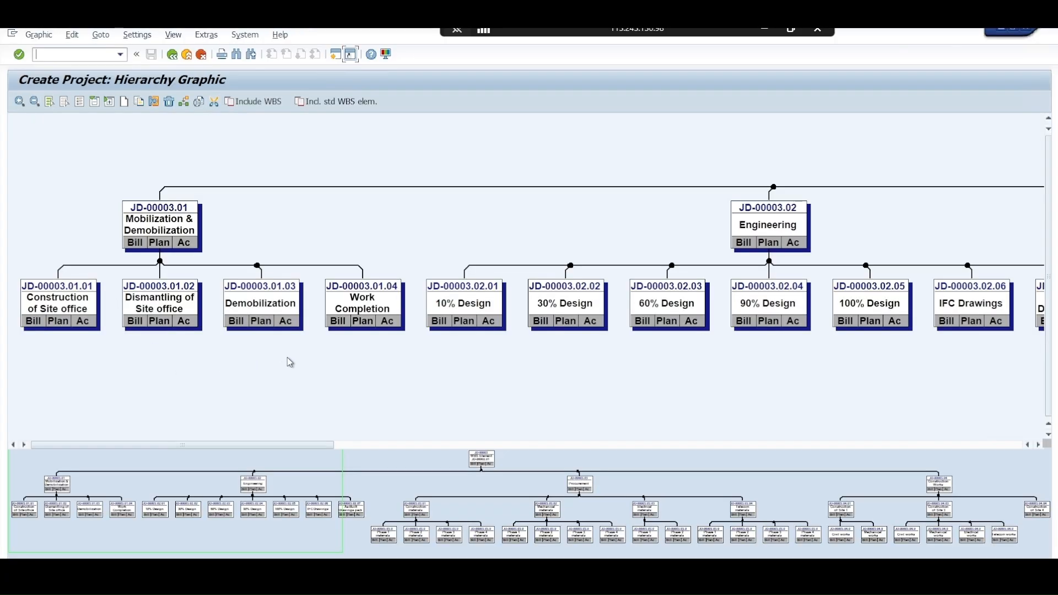
click(342, 445)
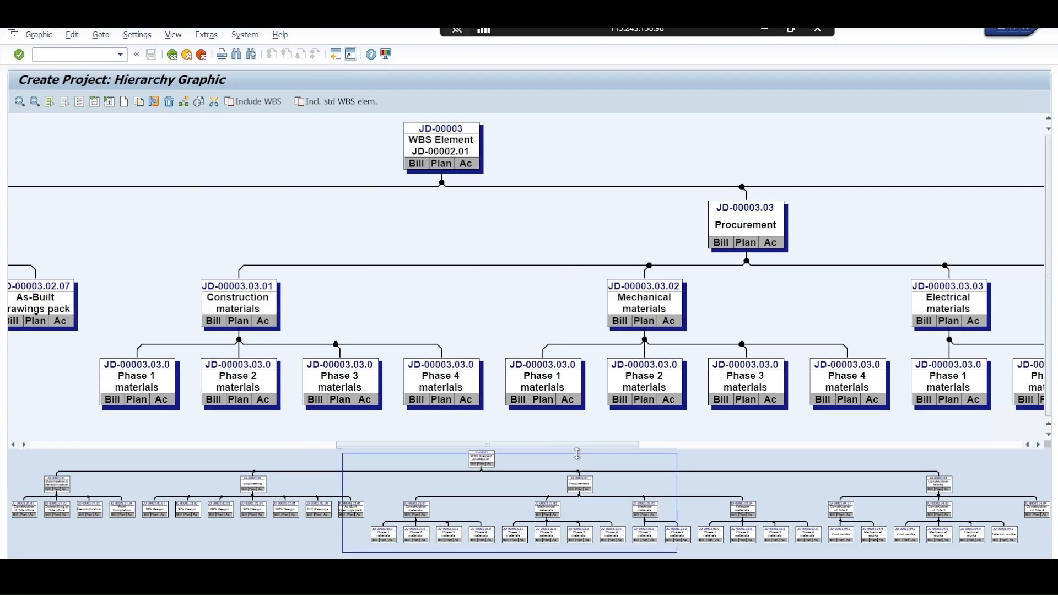
drag(577, 453, 441, 453)
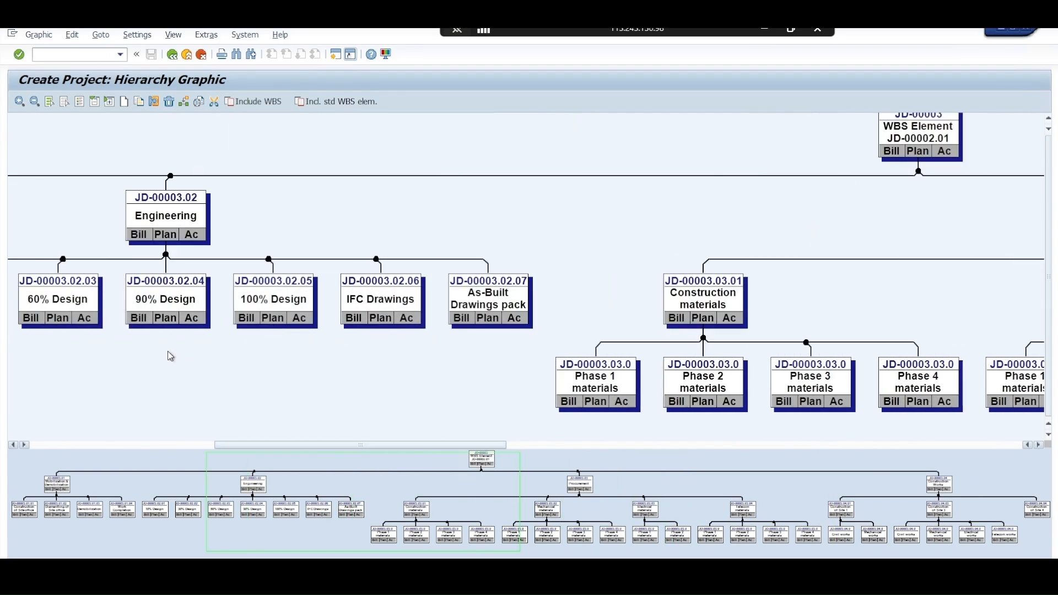
click(202, 54)
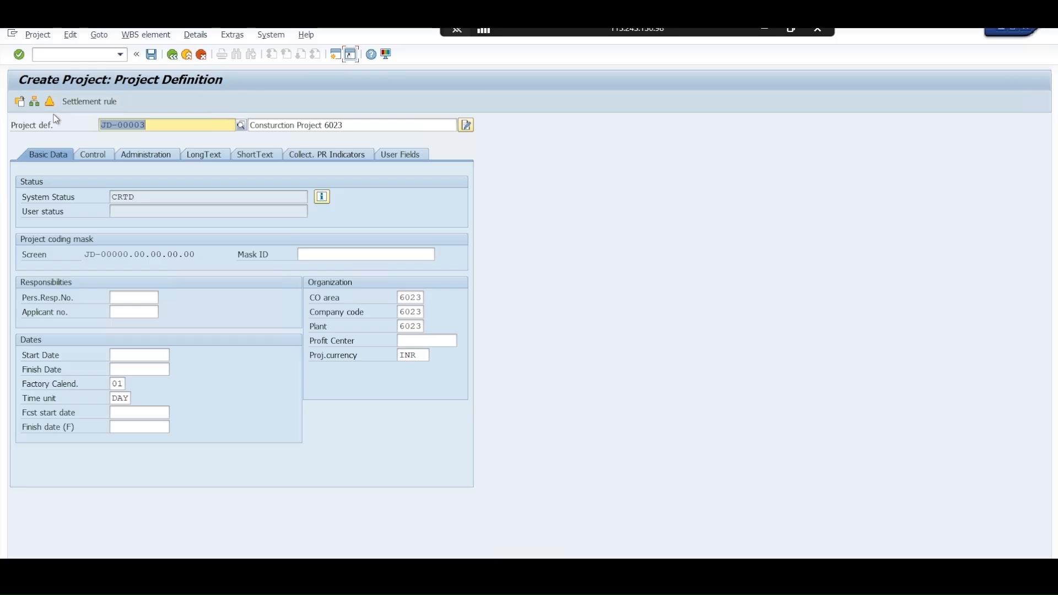
Save project JD-00003 and open it in display mode
click(148, 58)
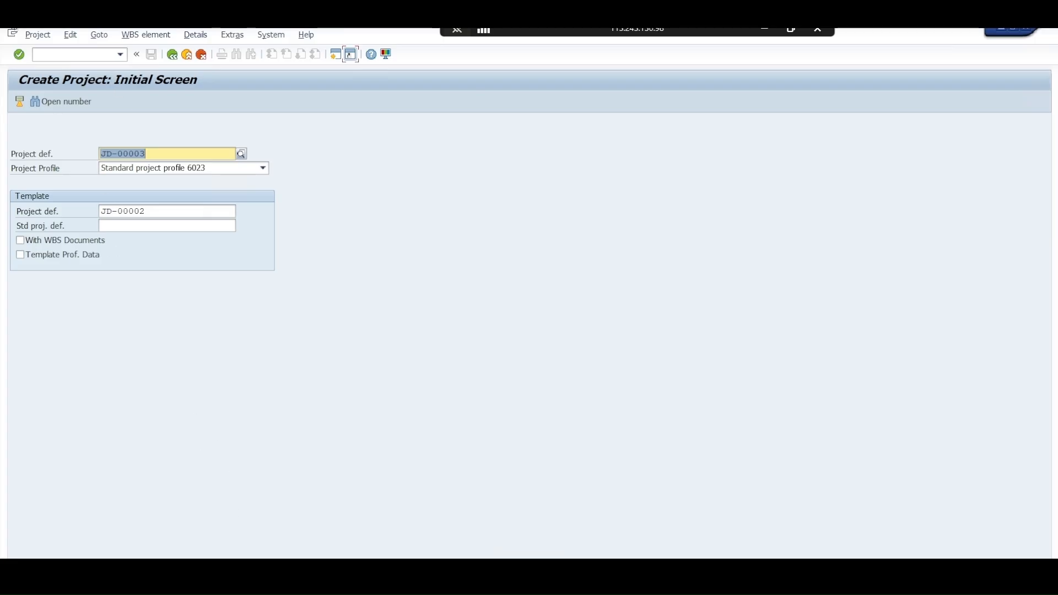
click(37, 34)
click(53, 95)
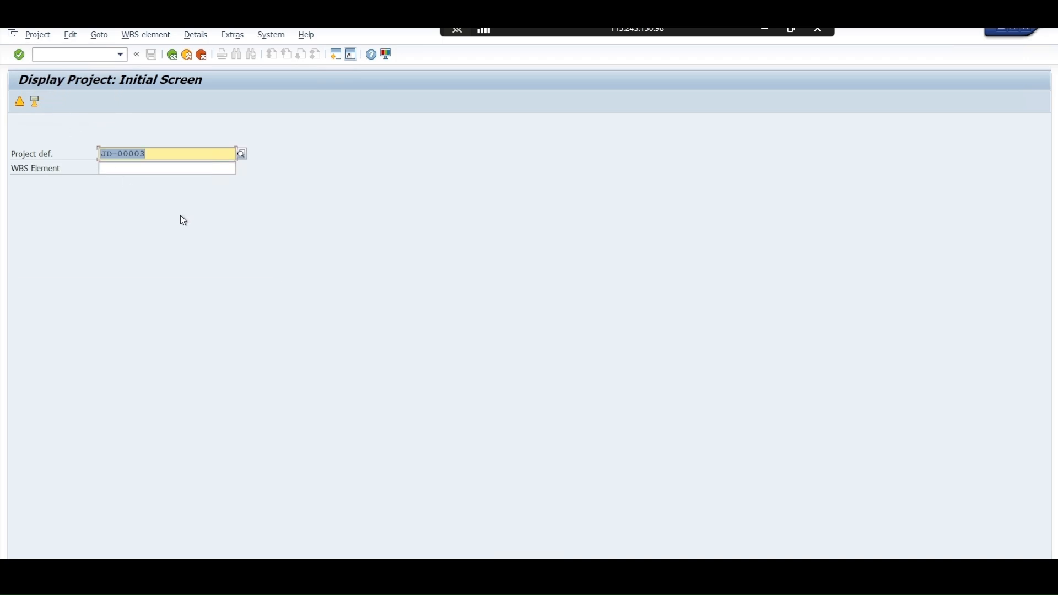
key(Return)
Look through the JD-00003 WBS element overview and exit back to SAP Easy Access
scroll(286, 280, down, 5)
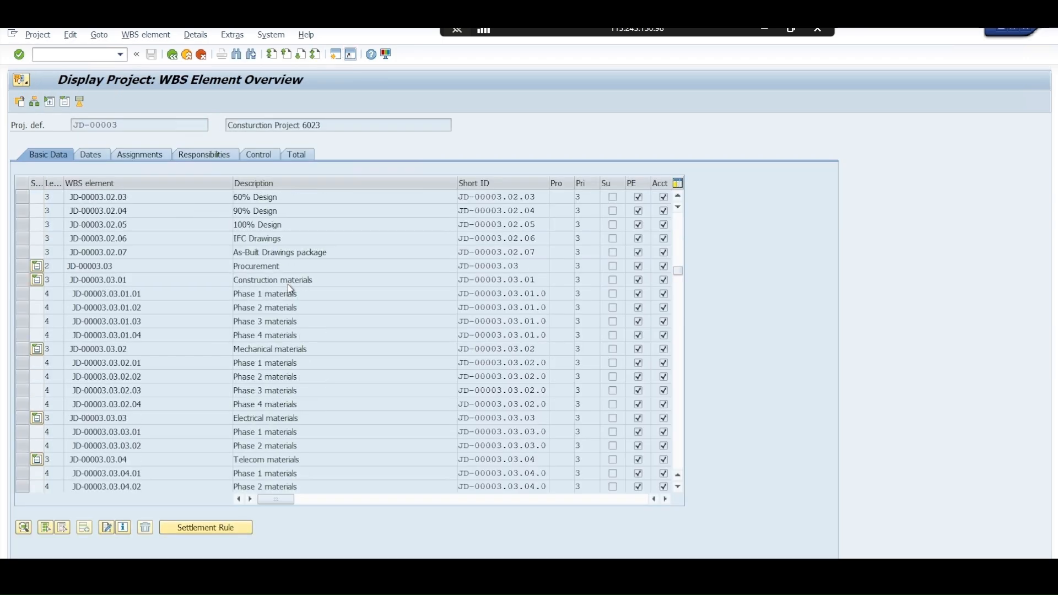
scroll(289, 283, up, 5)
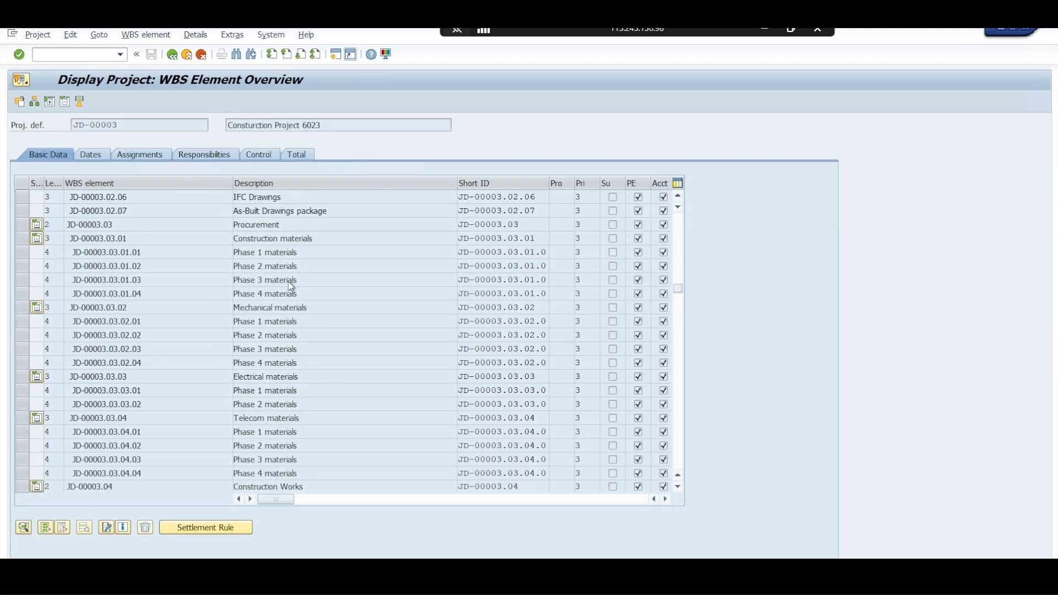
click(202, 54)
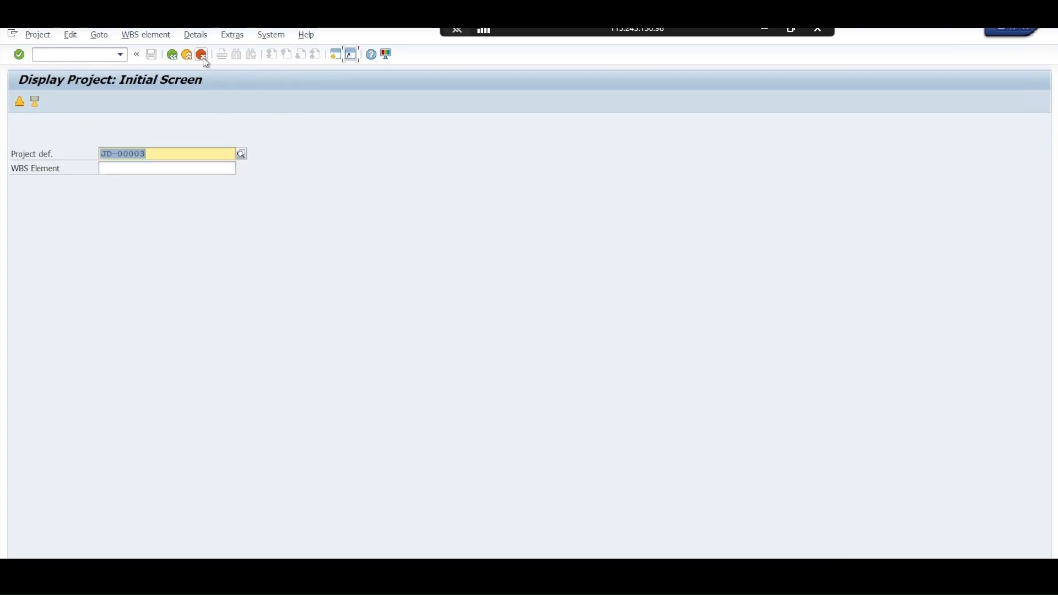
click(202, 54)
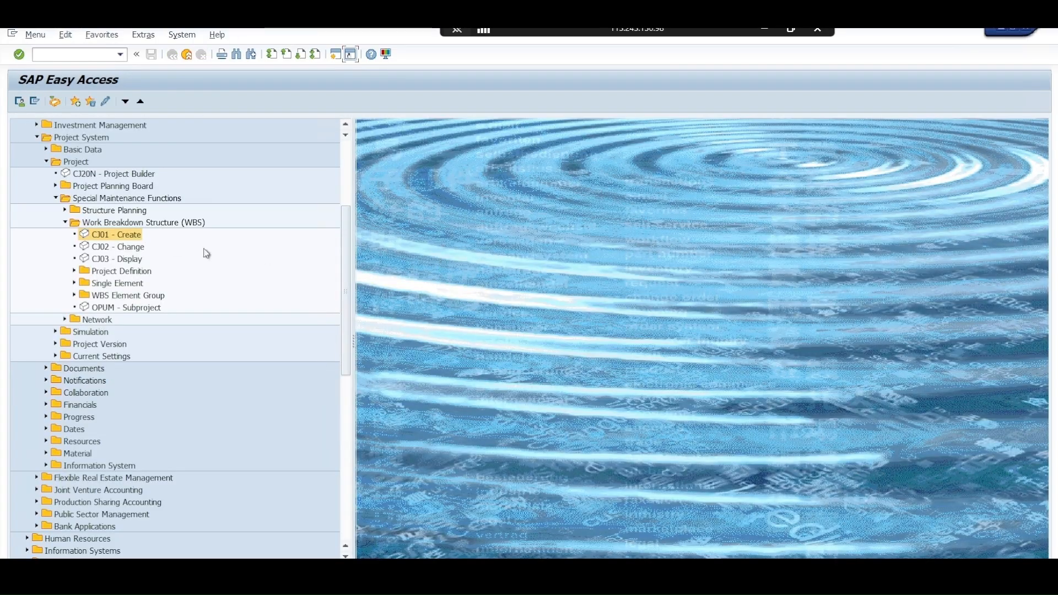
Collapse the Work Breakdown Structure (WBS) and Templates folders while viewing the Basic Data area of Project System
click(345, 166)
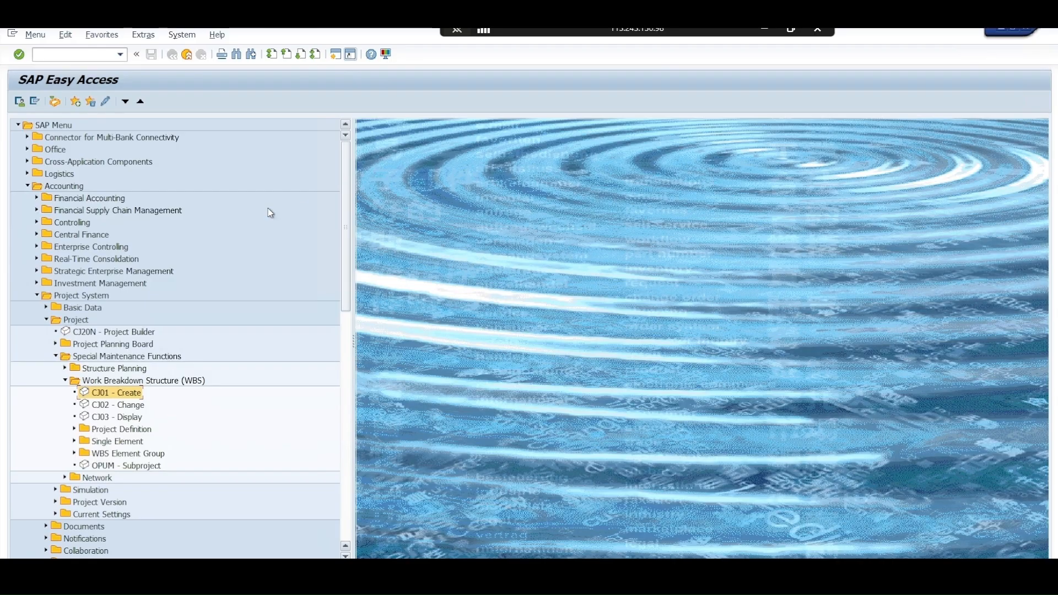
click(65, 380)
click(65, 310)
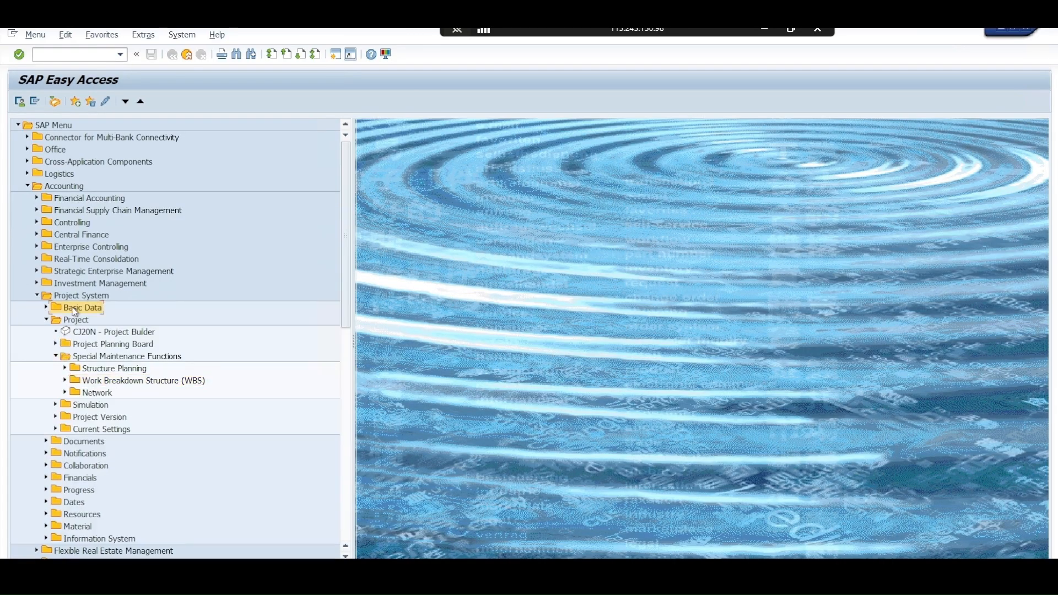
click(45, 309)
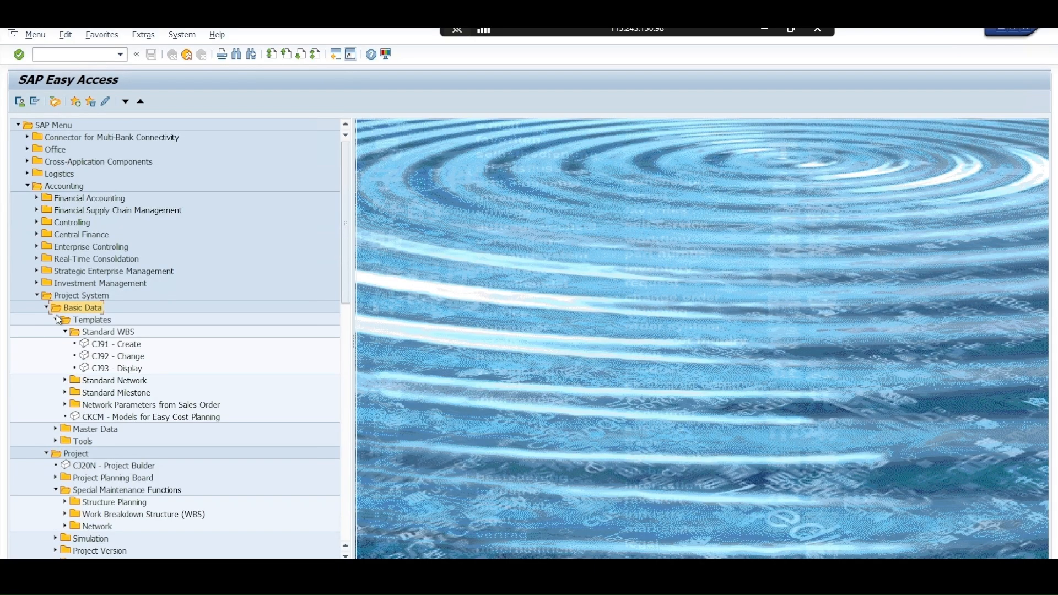
click(53, 319)
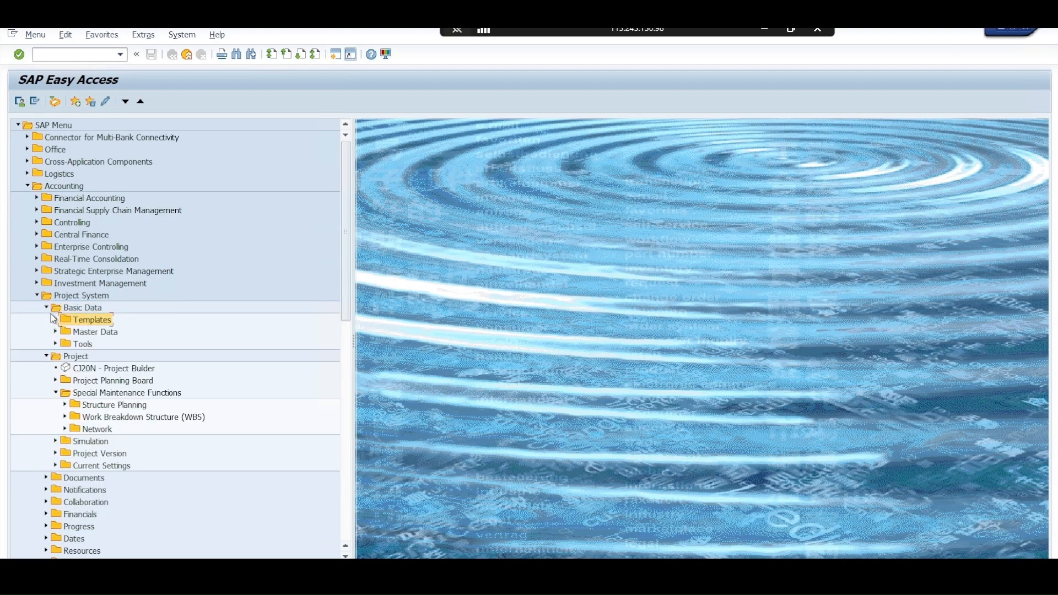
Review the project creation options: Project Builder, Project Planning Board, and the Structure Planning and Work Breakdown Structure (WBS) transactions
click(67, 357)
click(84, 369)
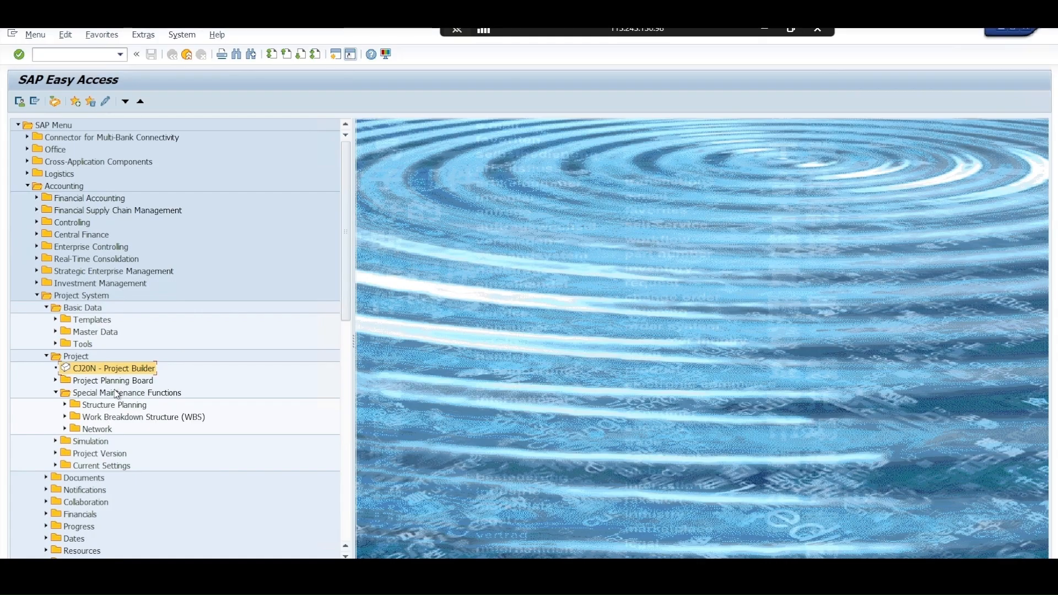
click(106, 409)
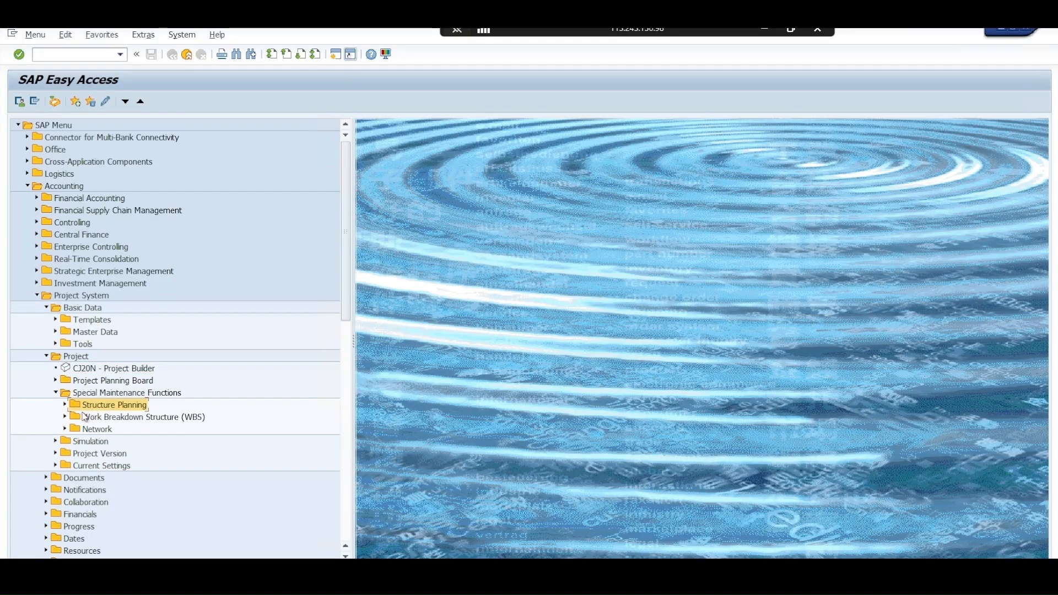
click(65, 417)
click(101, 431)
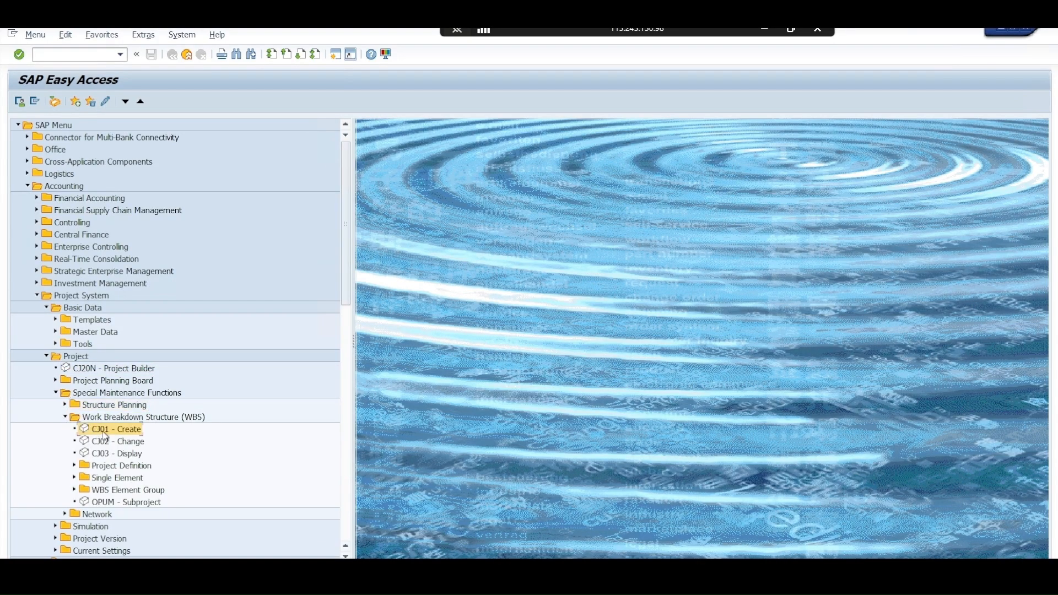
click(108, 408)
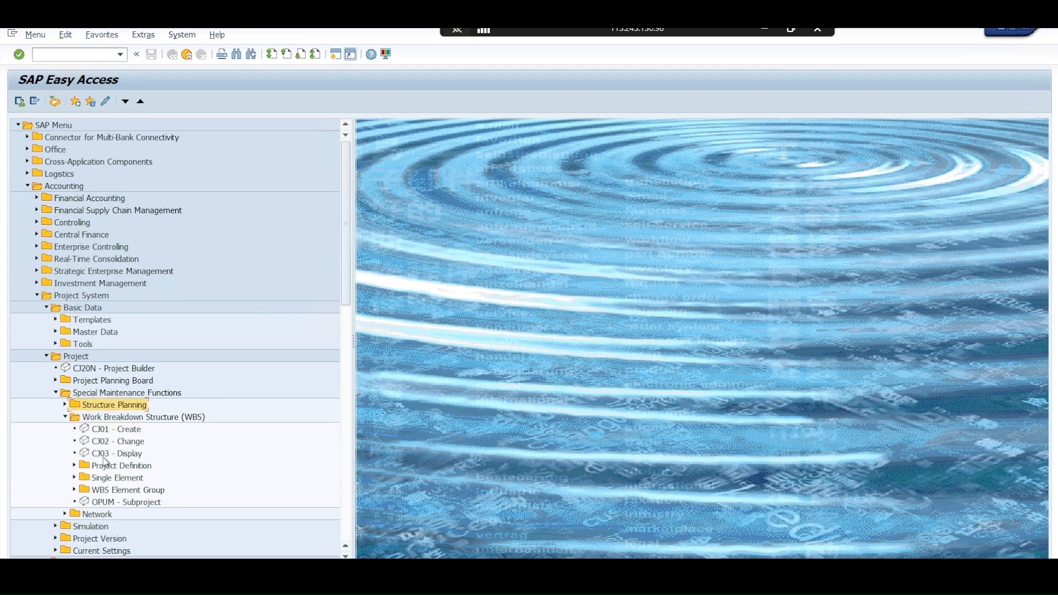
click(67, 409)
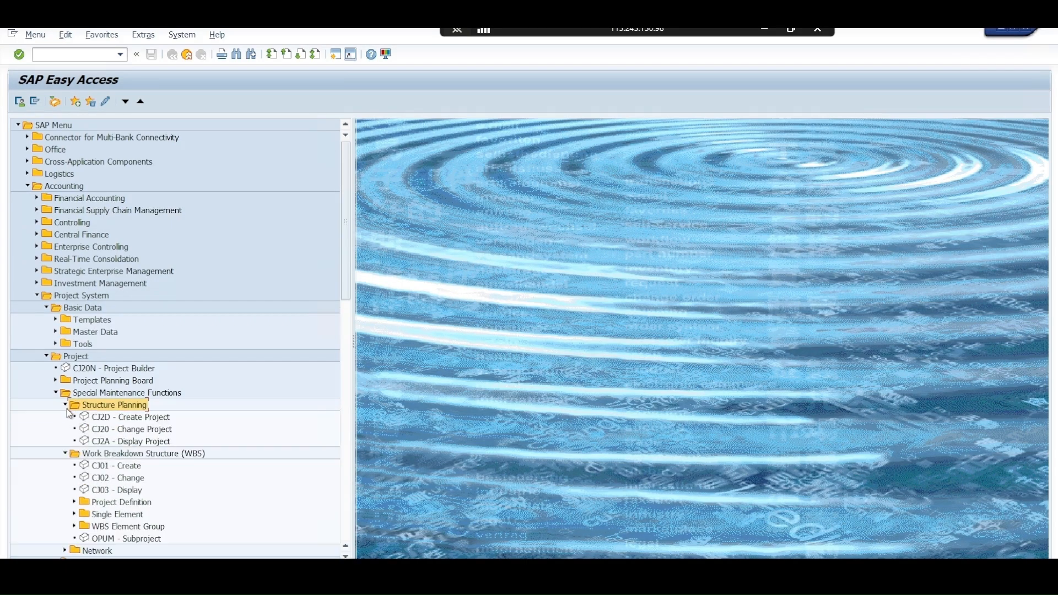
click(109, 421)
click(110, 385)
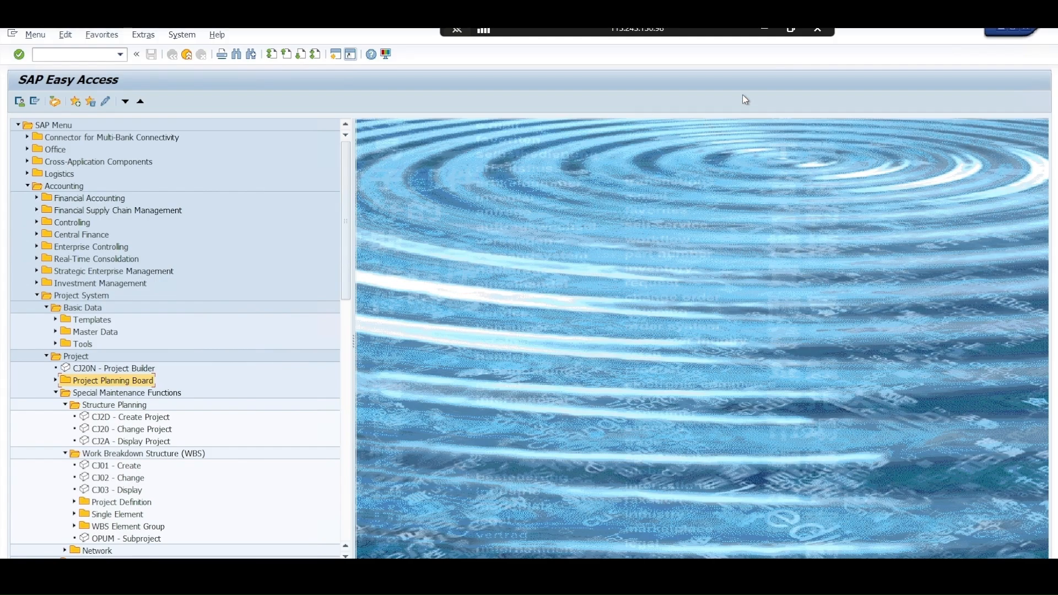
click(792, 35)
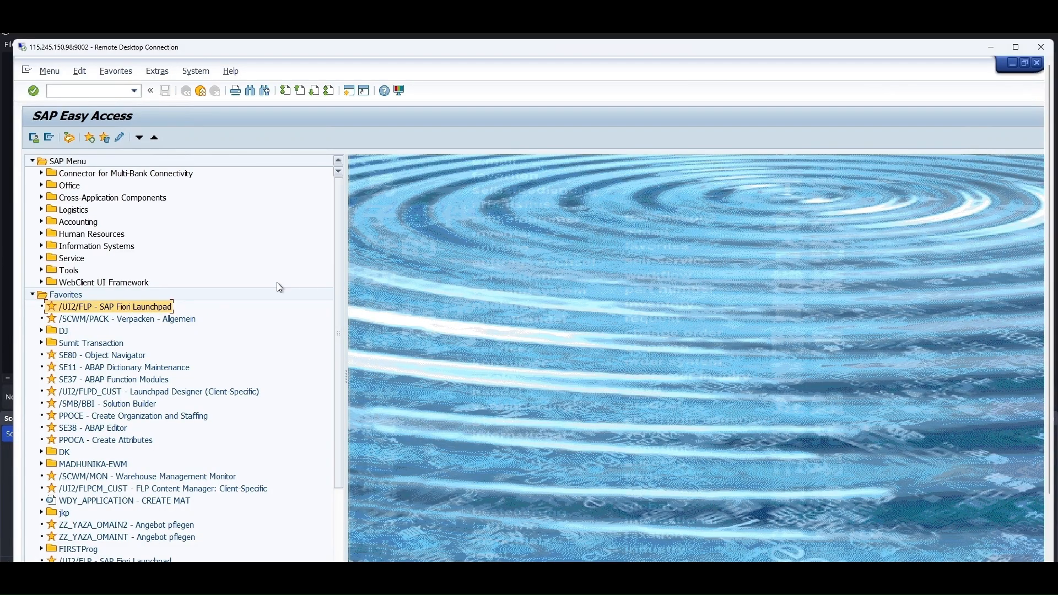
double_click(126, 308)
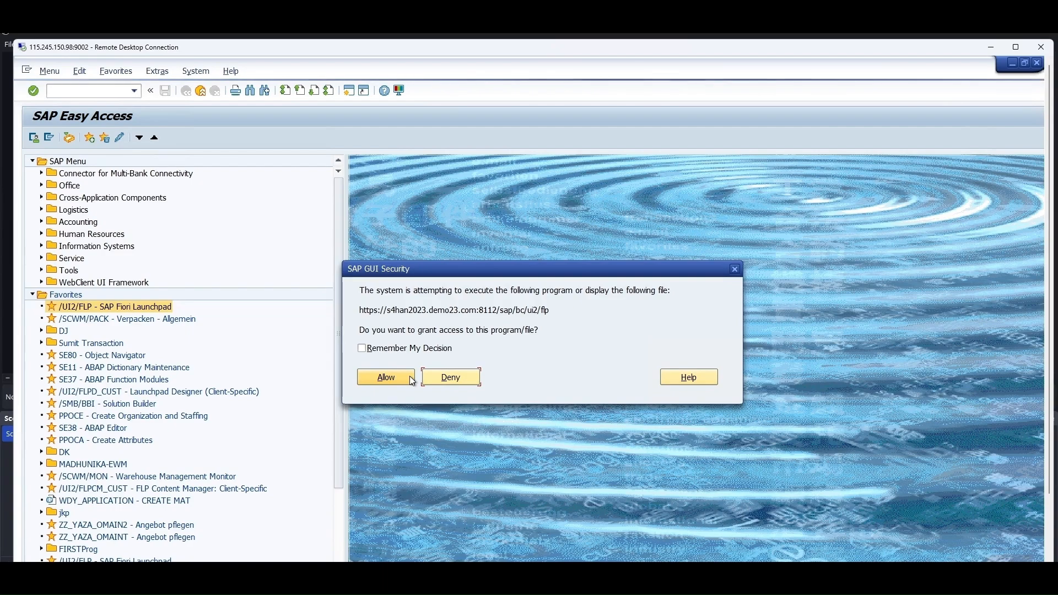
click(737, 269)
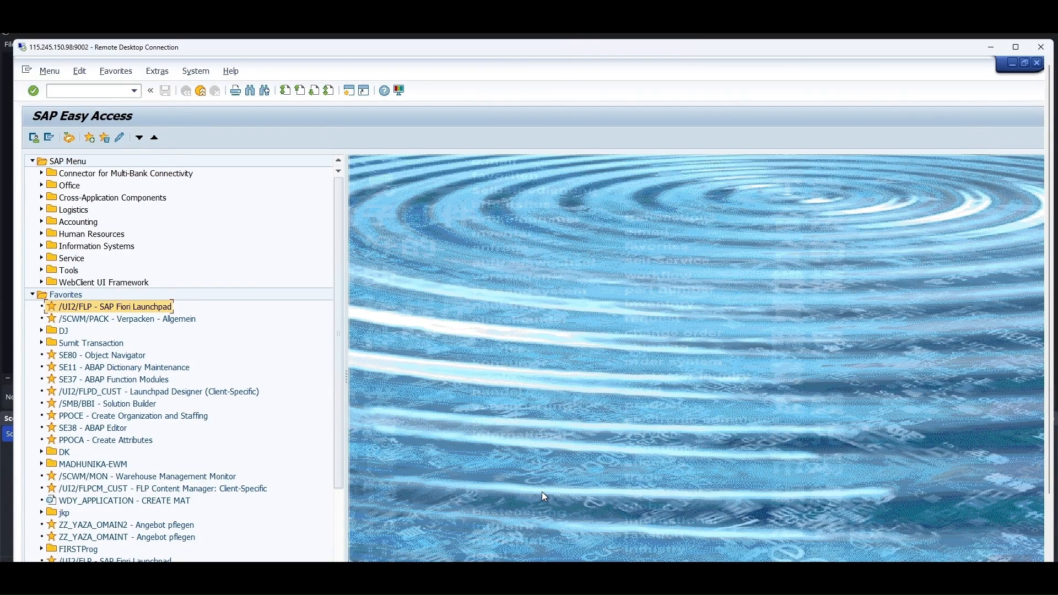
click(1017, 47)
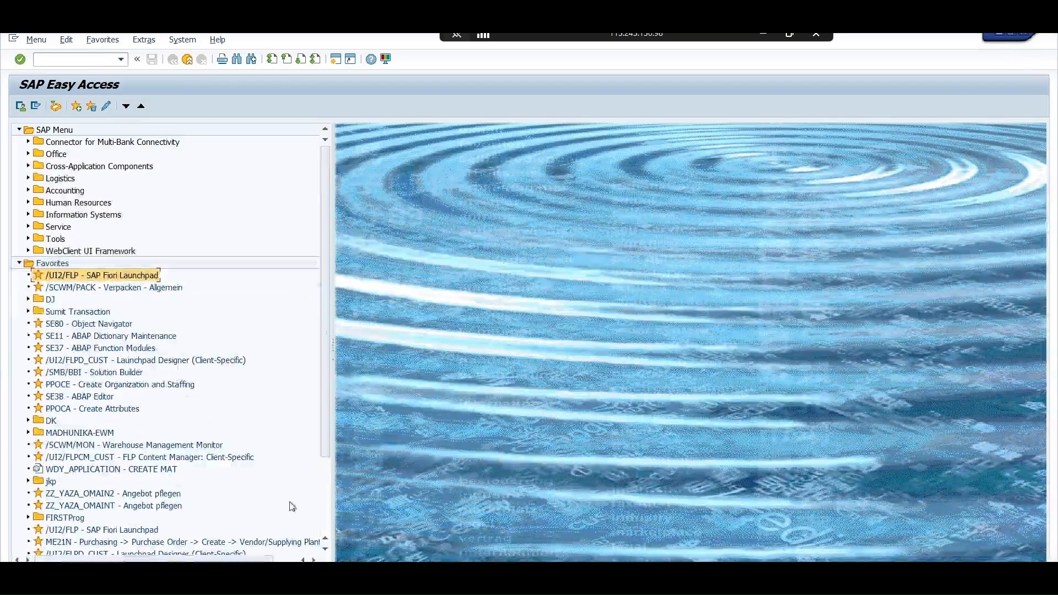
Switch to the SAP Fiori Launchpad in the browser and open the Project Builder app
key(alt+Tab)
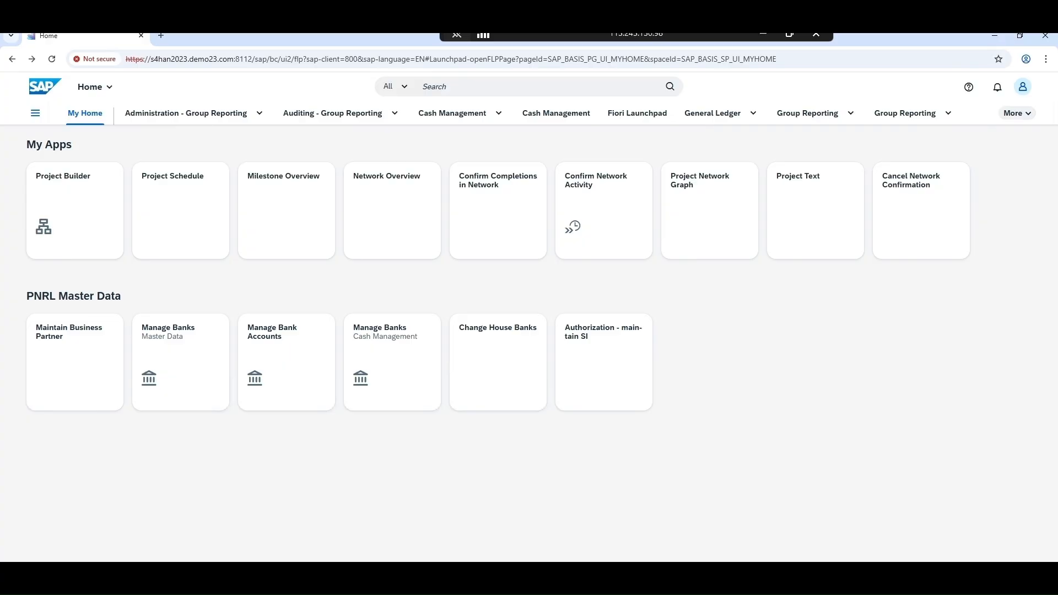
mouse_move(147, 584)
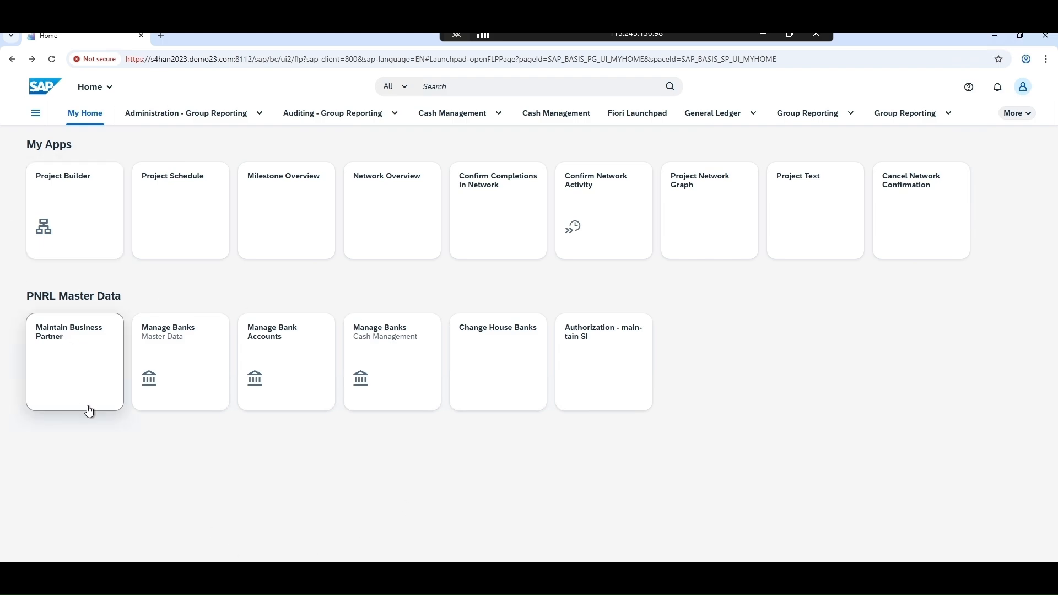
click(69, 243)
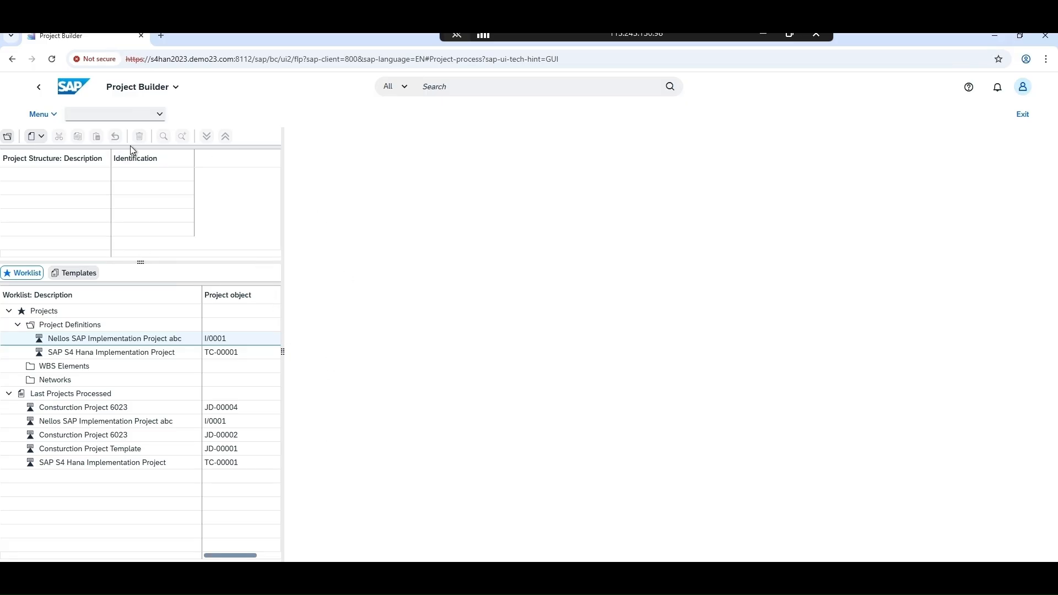
Start a new project in Project Builder and assign it the next open number, searching from JD-00005
click(42, 137)
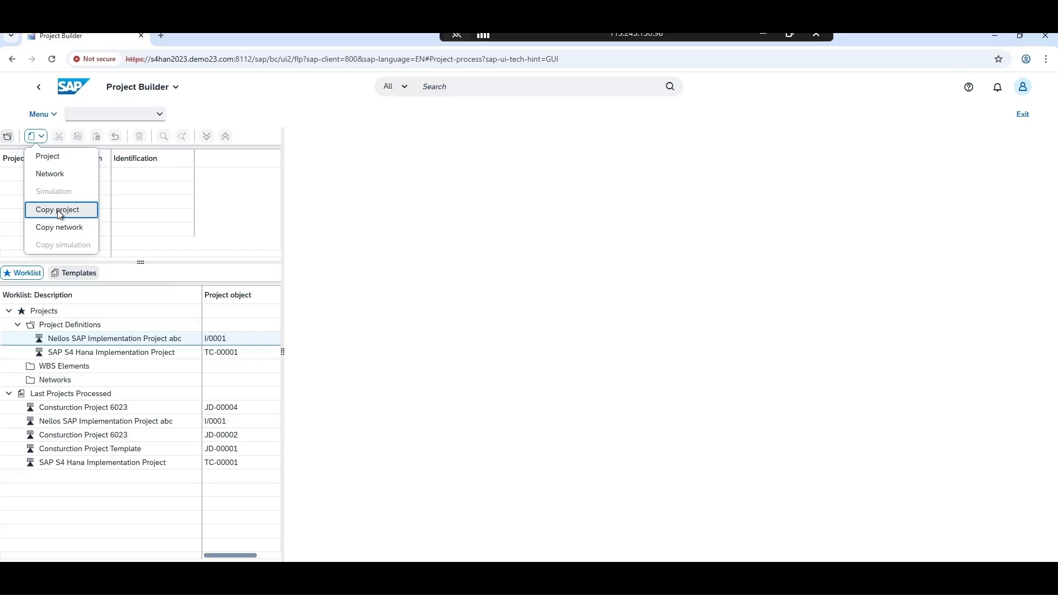
click(52, 159)
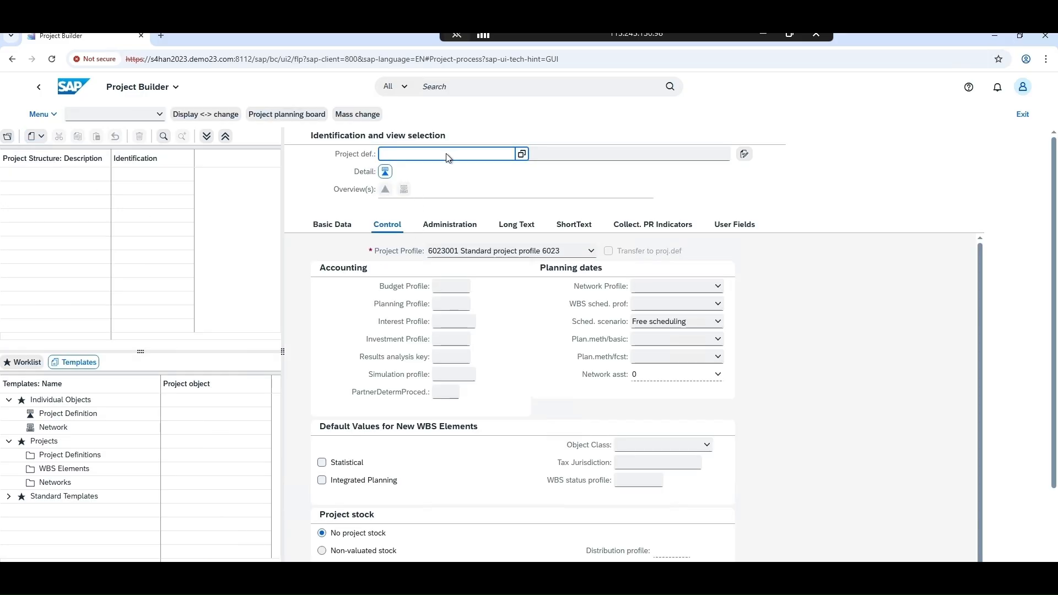
text(JD-)
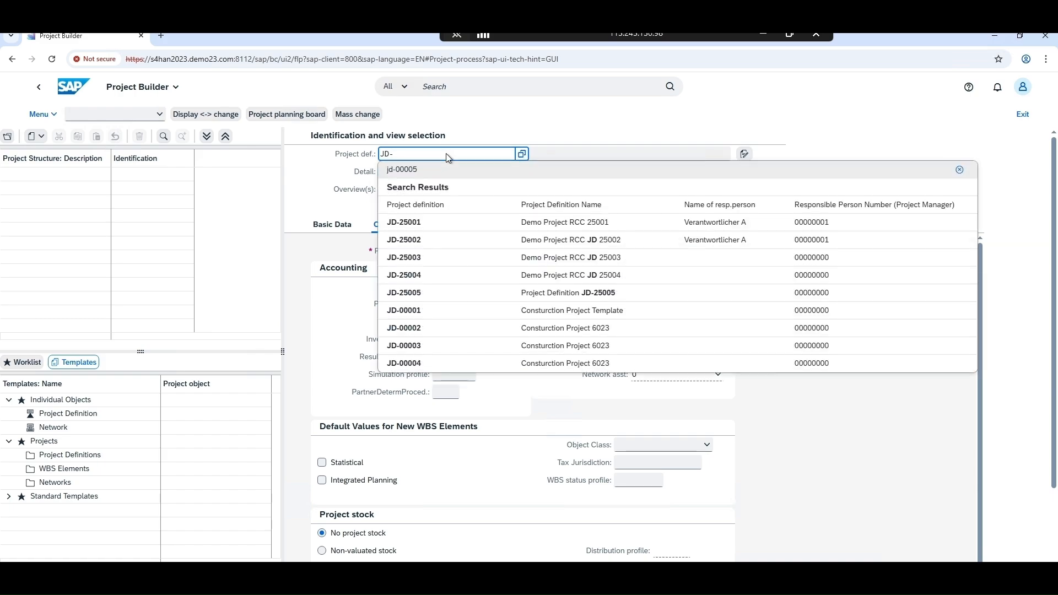
click(425, 174)
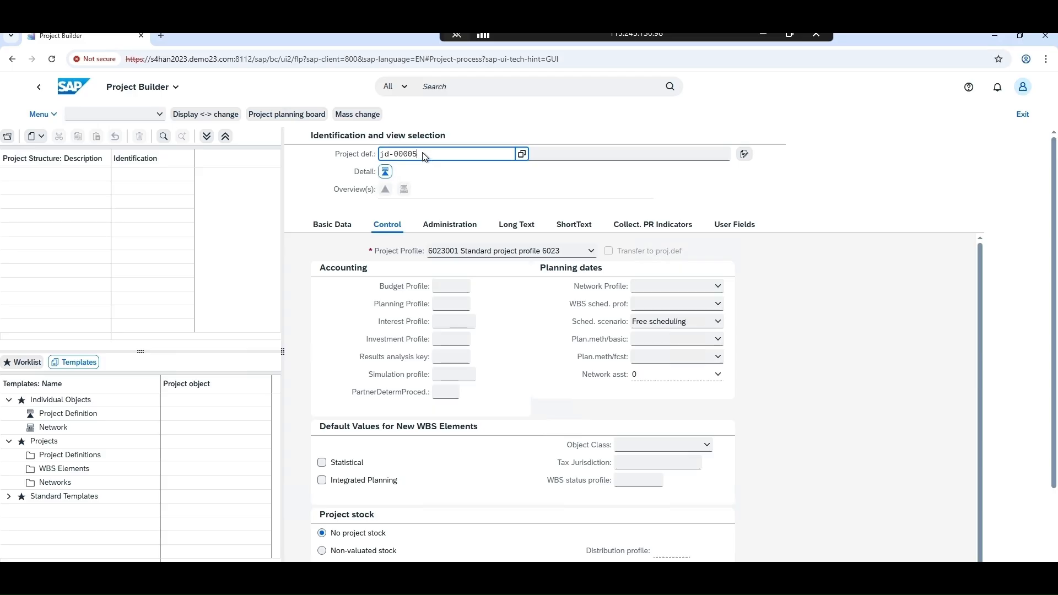
click(522, 154)
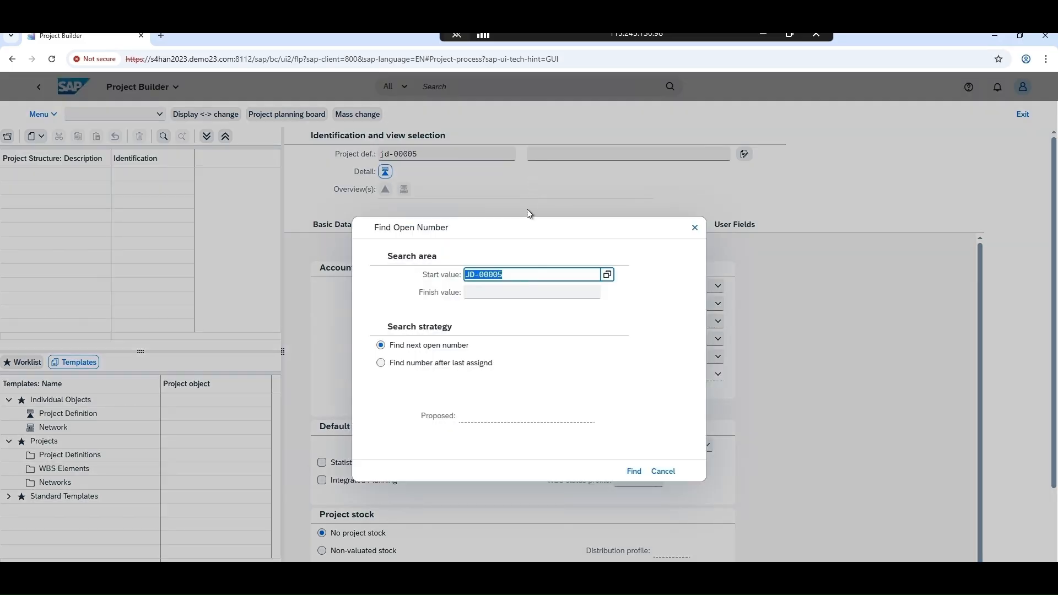
click(633, 471)
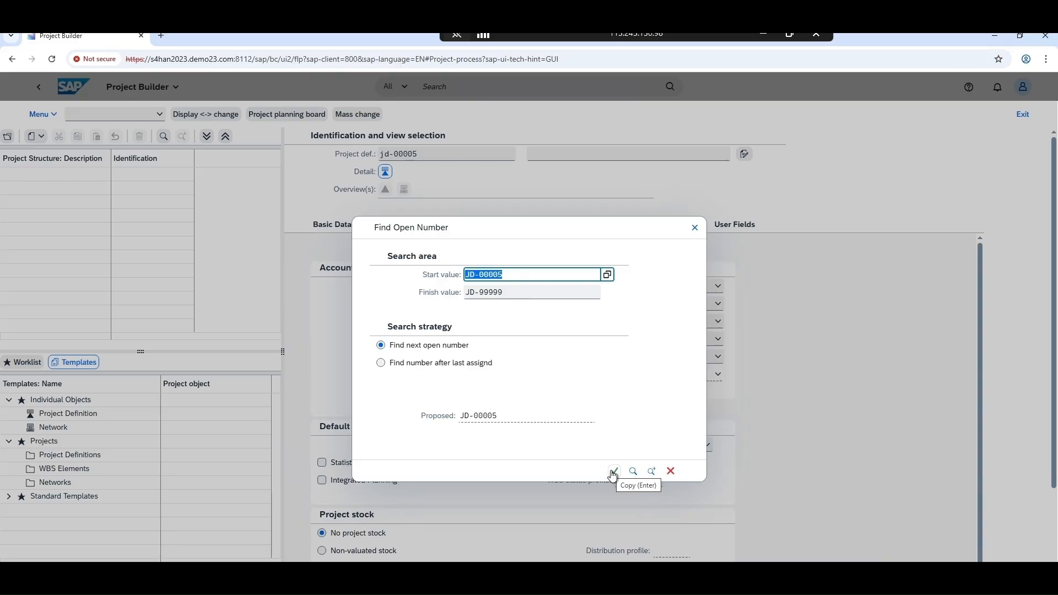
drag(576, 228, 571, 136)
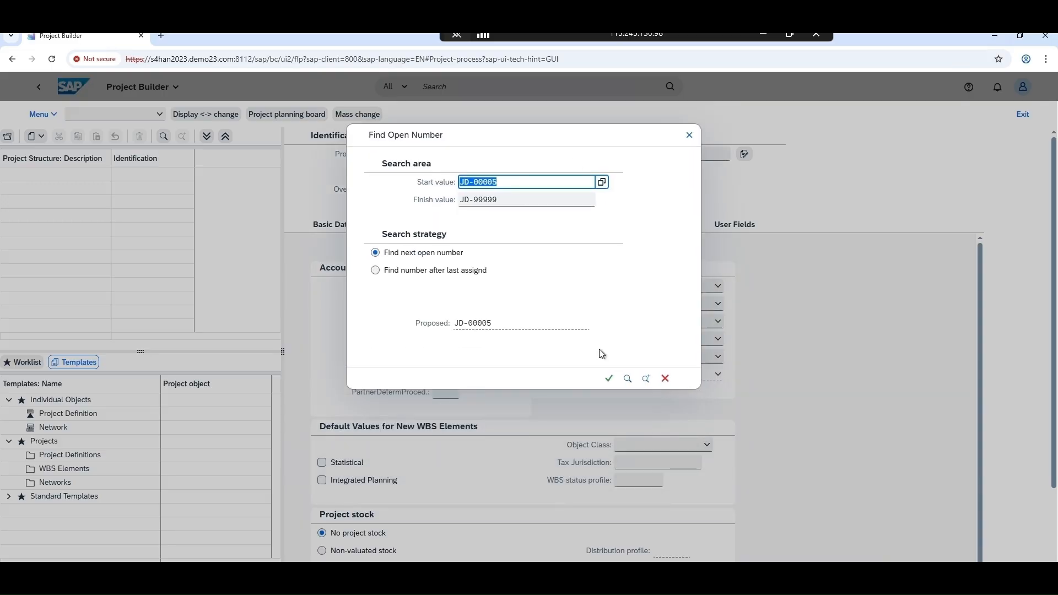
click(609, 380)
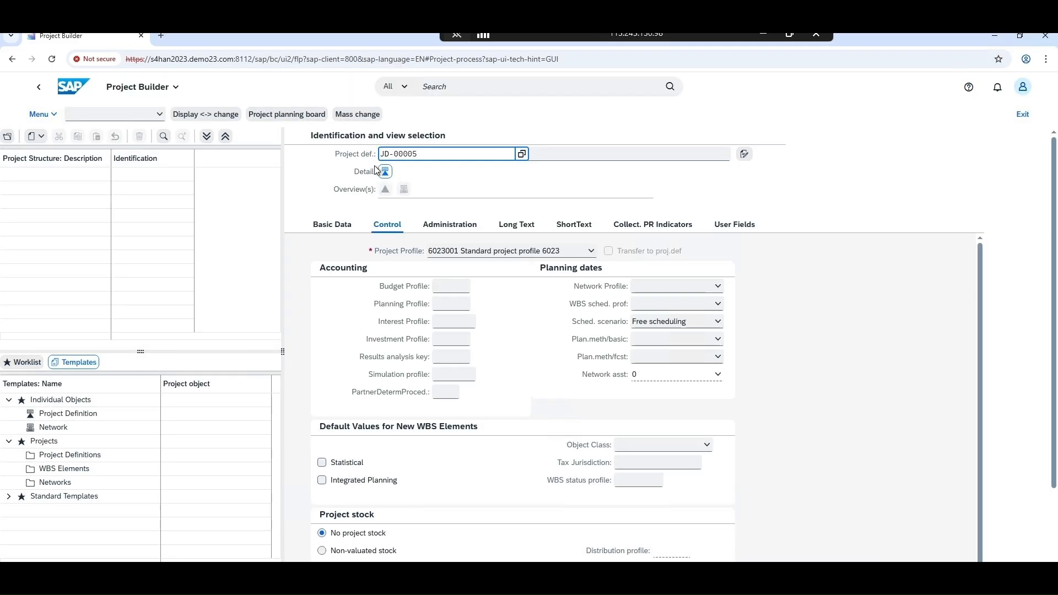
Name the project "Construction Project" and confirm it with project profile 6023001 Standard project profile 6023
click(546, 158)
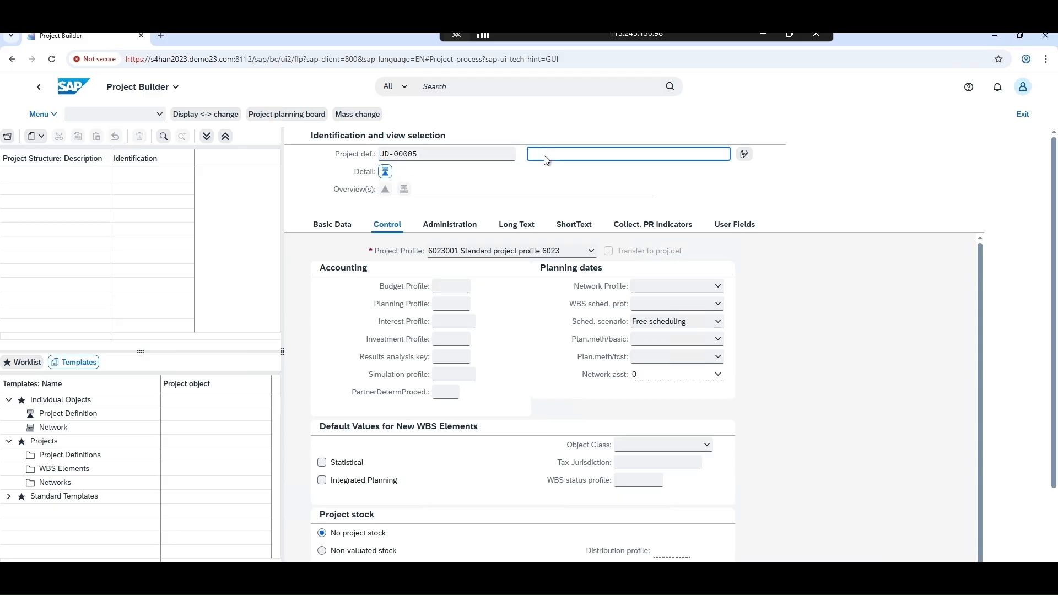
text(T)
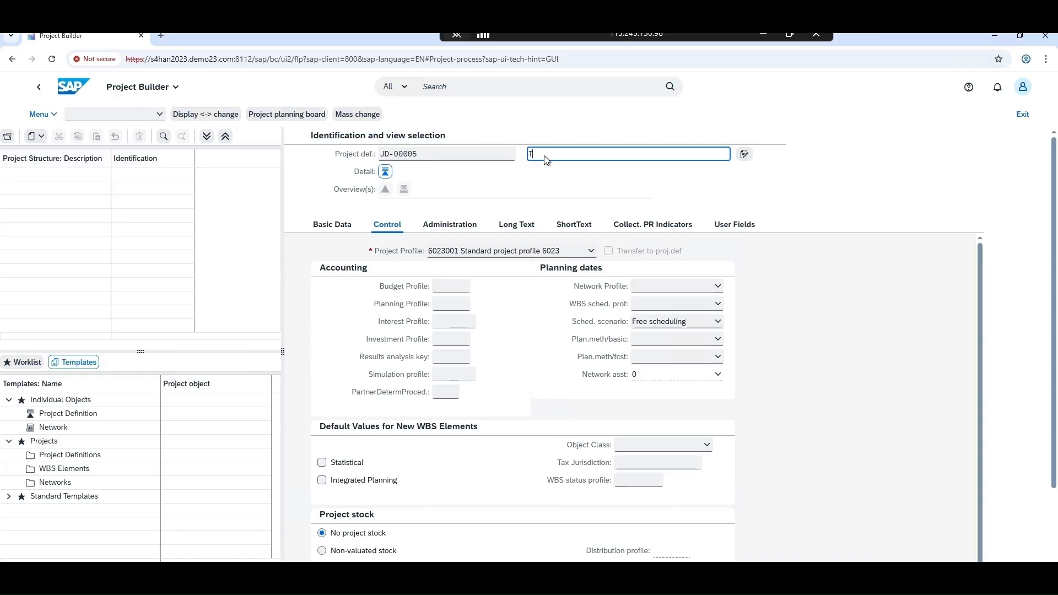
key(BackSpace)
text(Construction)
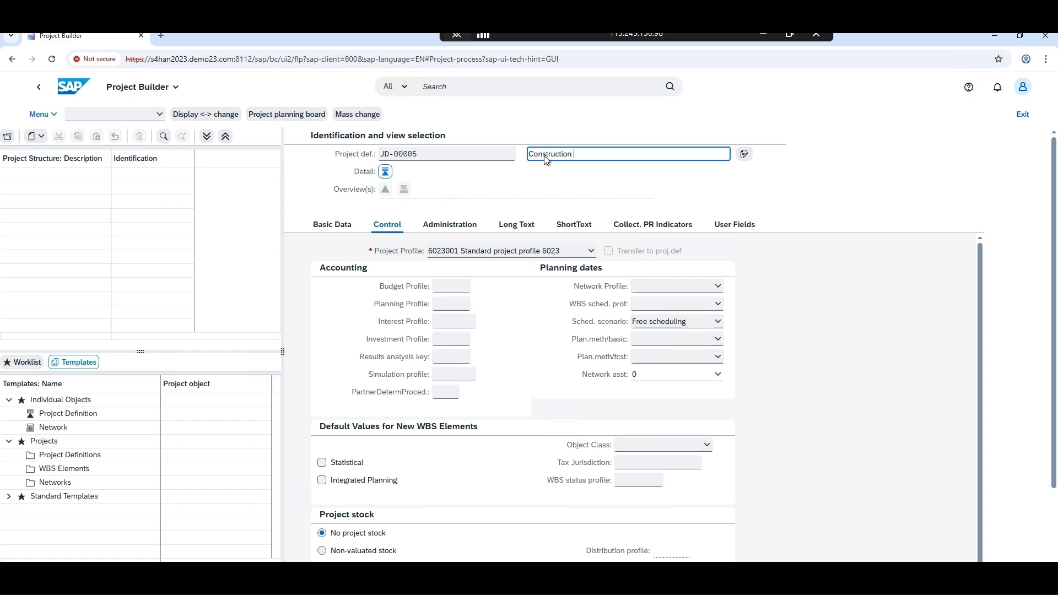
text( Projecrt)
text(t)
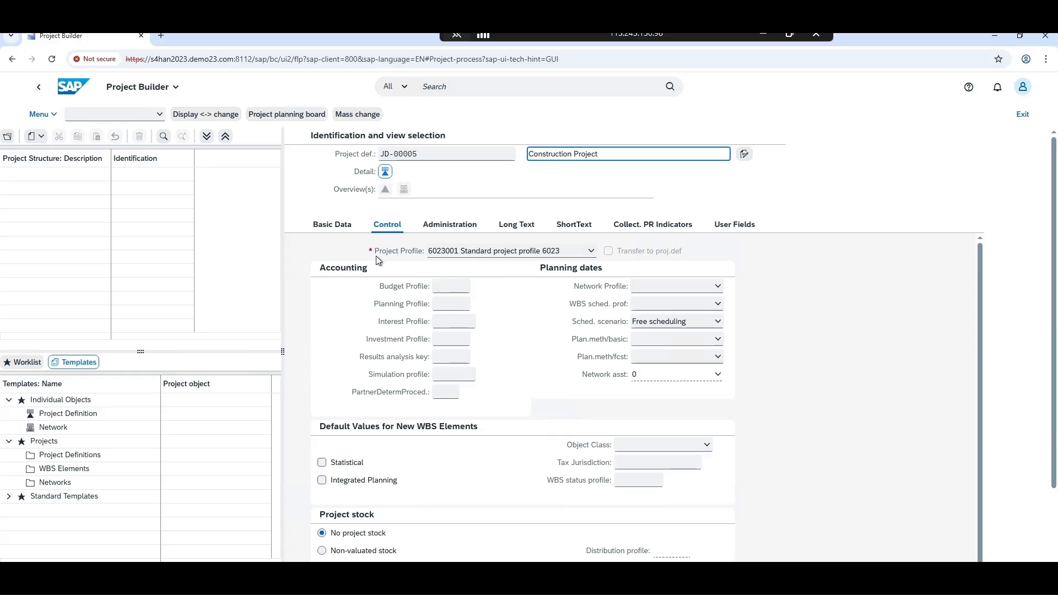
click(433, 252)
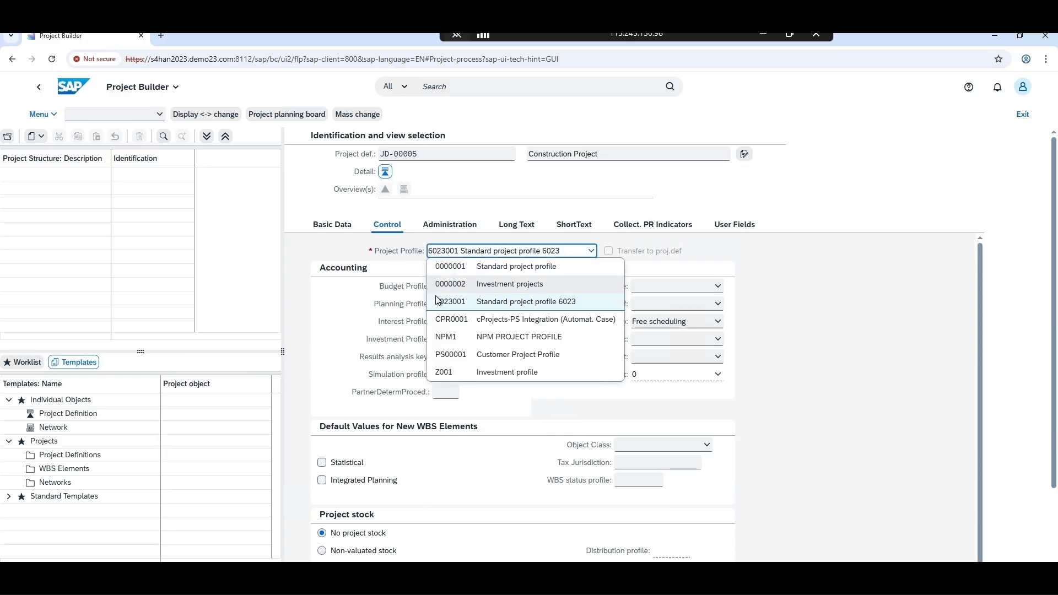
click(440, 306)
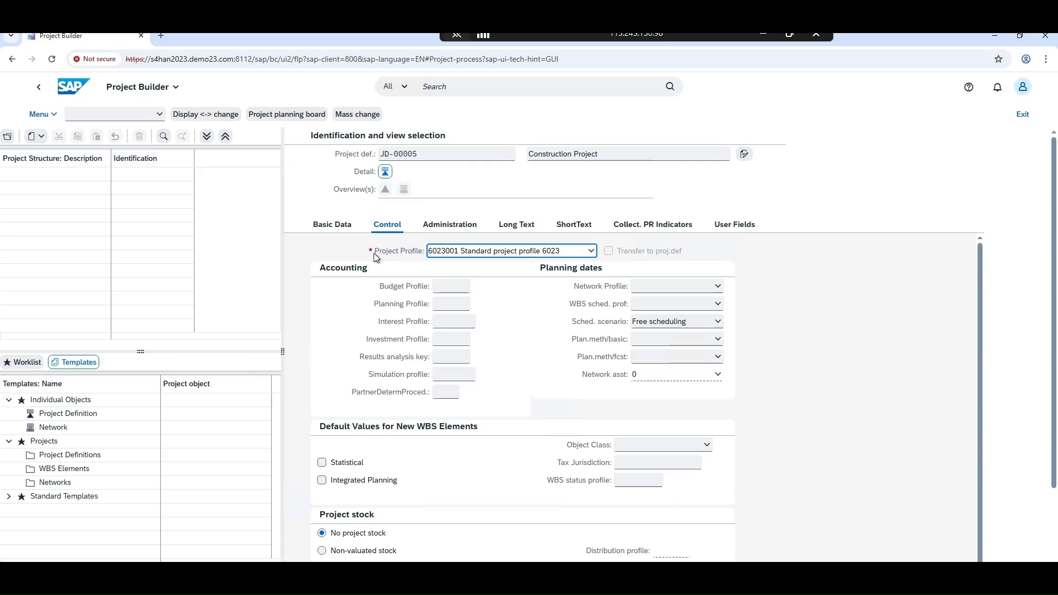
key(Return)
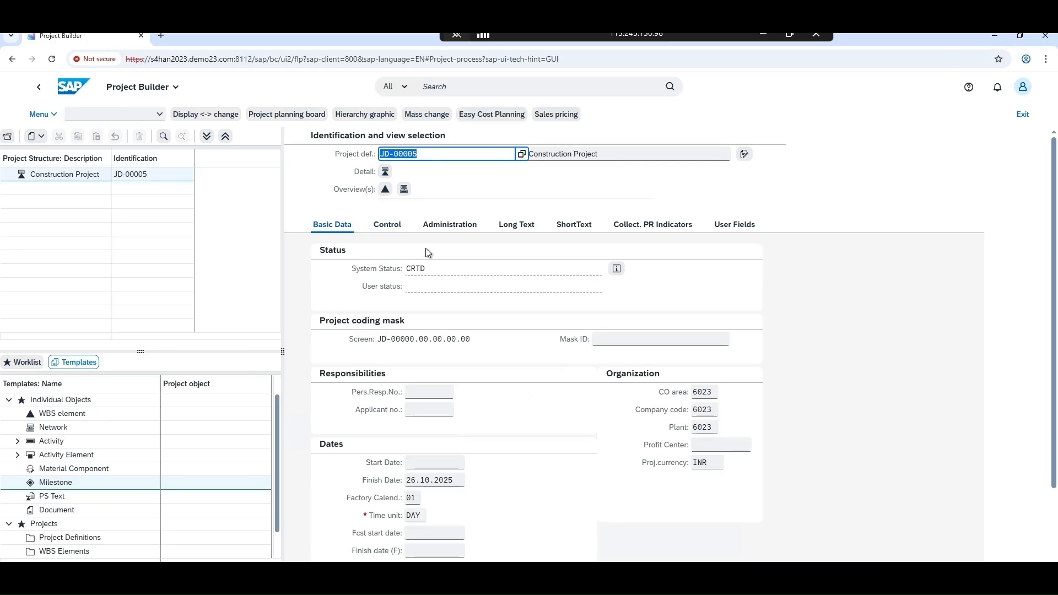
Review the project's control settings and the object types that can be created beneath the project definition
click(392, 227)
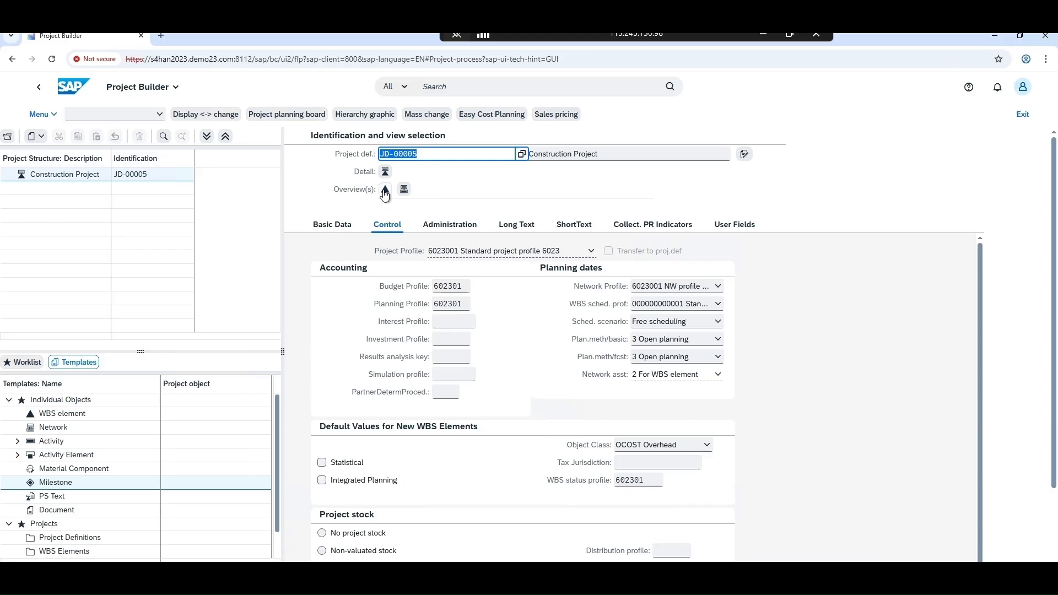
right_click(67, 178)
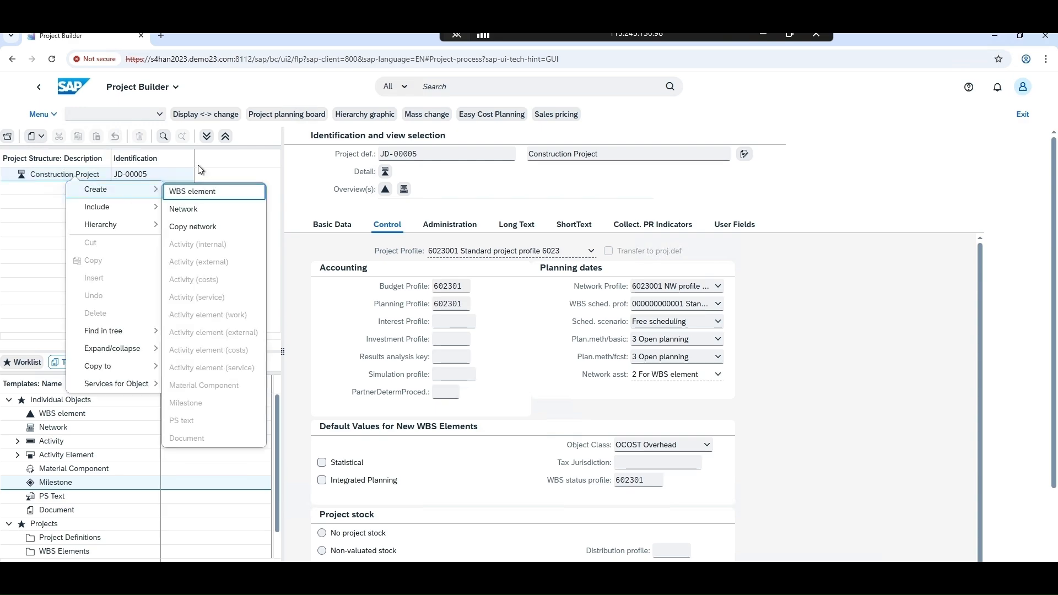
click(208, 175)
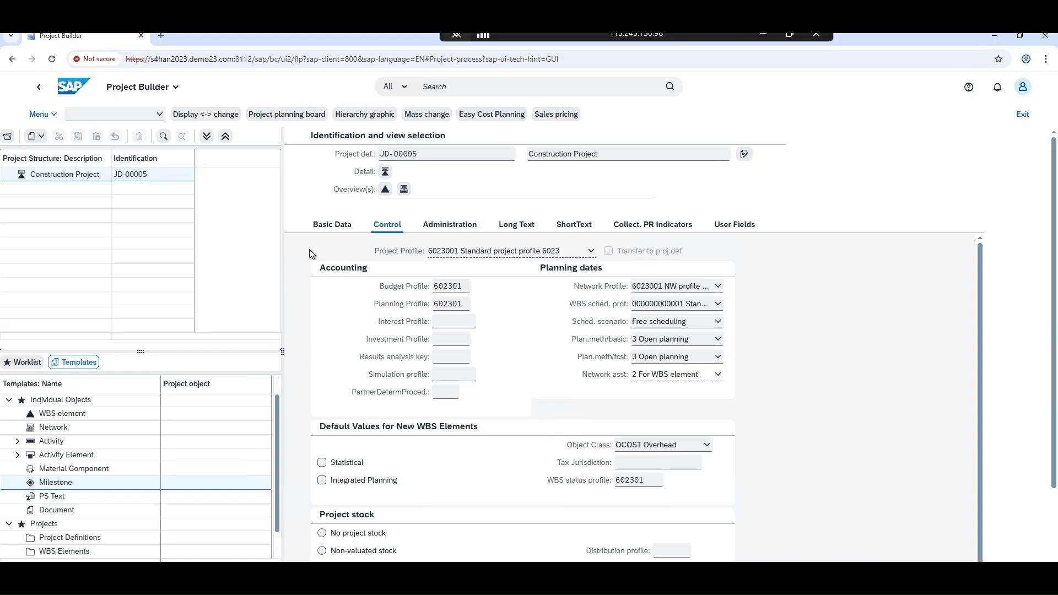
Copy the WBS rows JD-00005 through JD-00005.02.07 from the EPC Project file in Excel into the project's WBS element overview
click(384, 193)
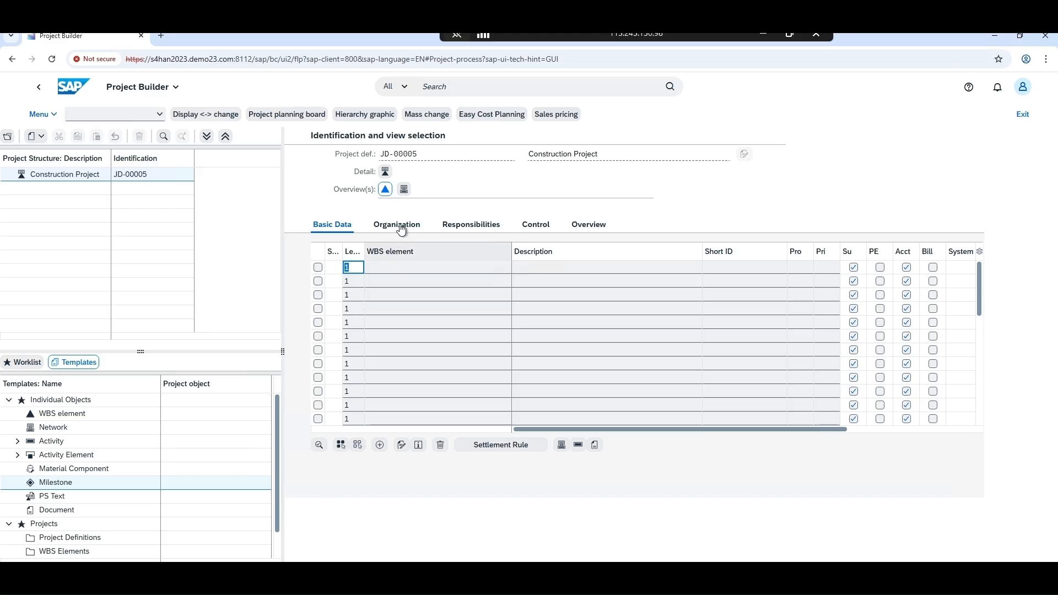
key(alt+Tab)
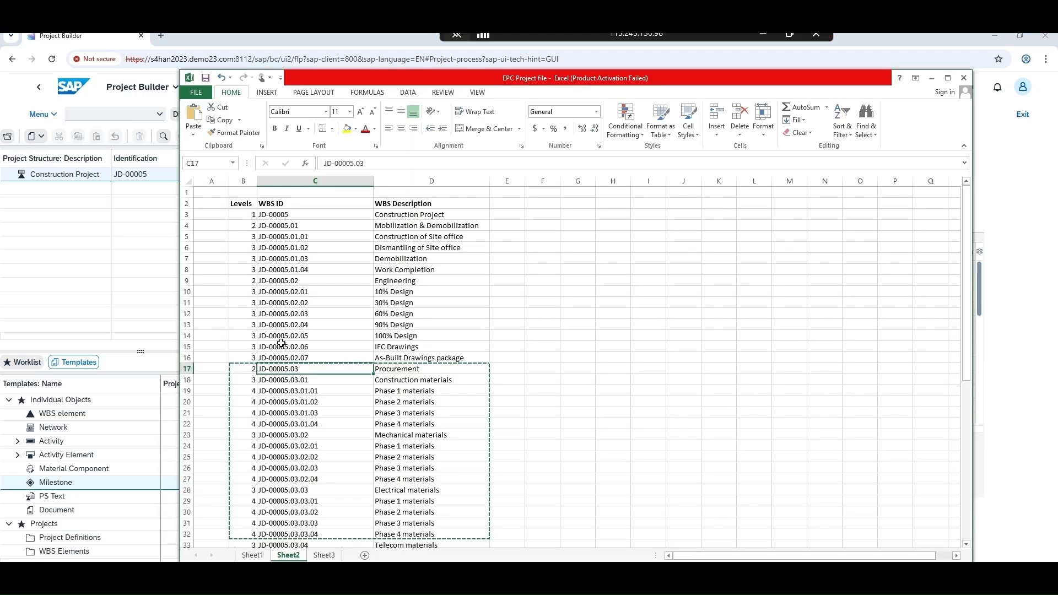
drag(252, 216, 376, 356)
key(ctrl+c)
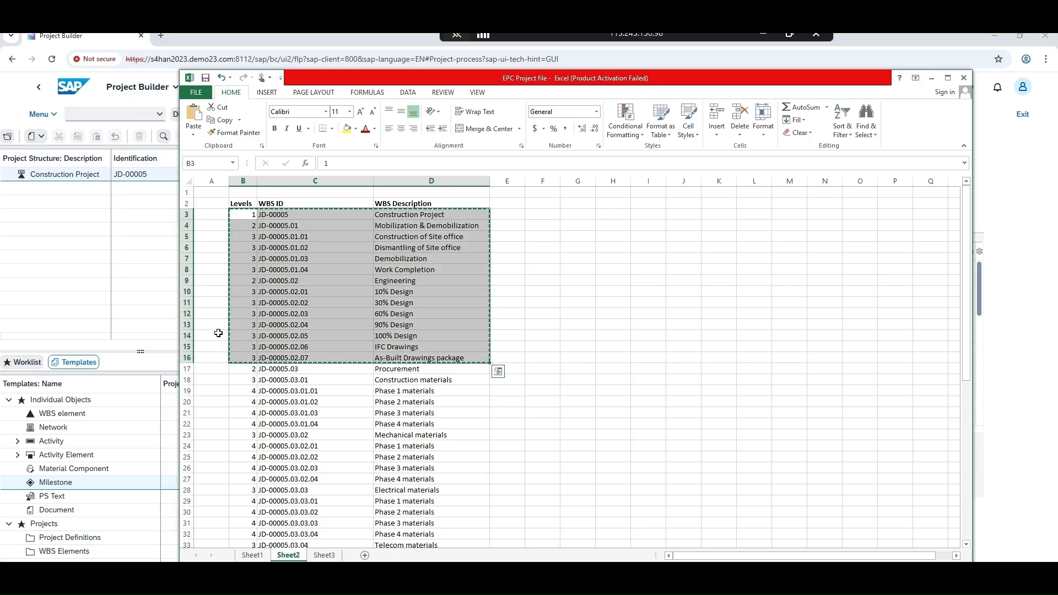
click(140, 309)
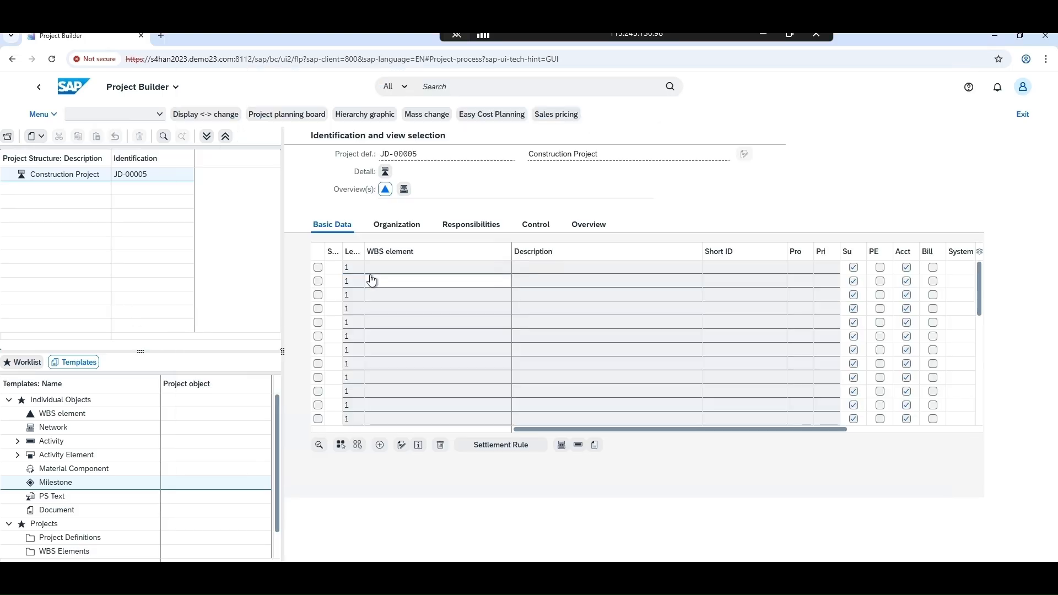
click(351, 268)
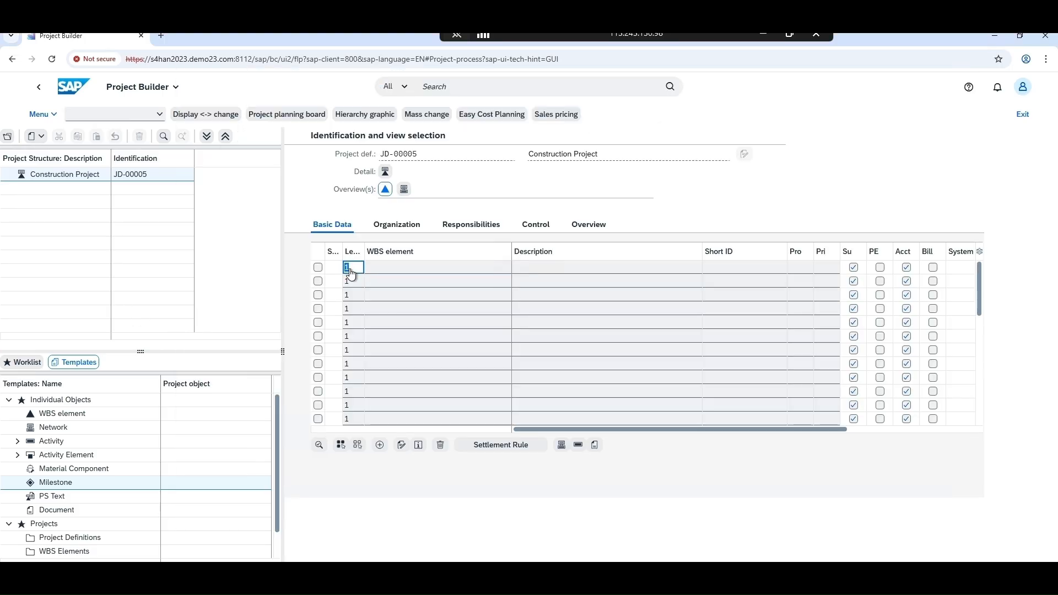
key(ctrl+v)
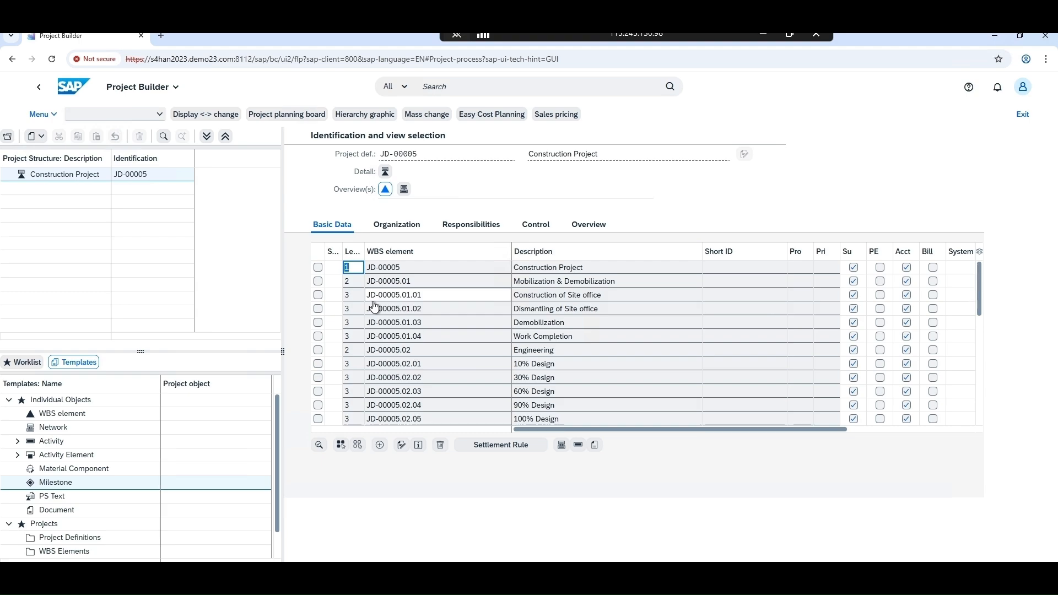
scroll(389, 316, down, 3)
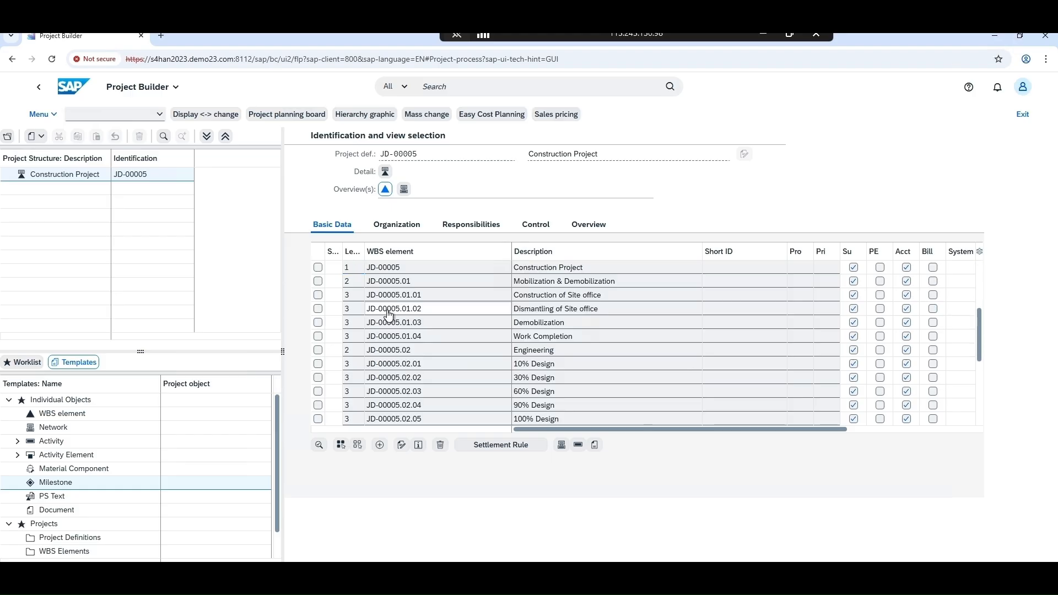
scroll(390, 316, down, 3)
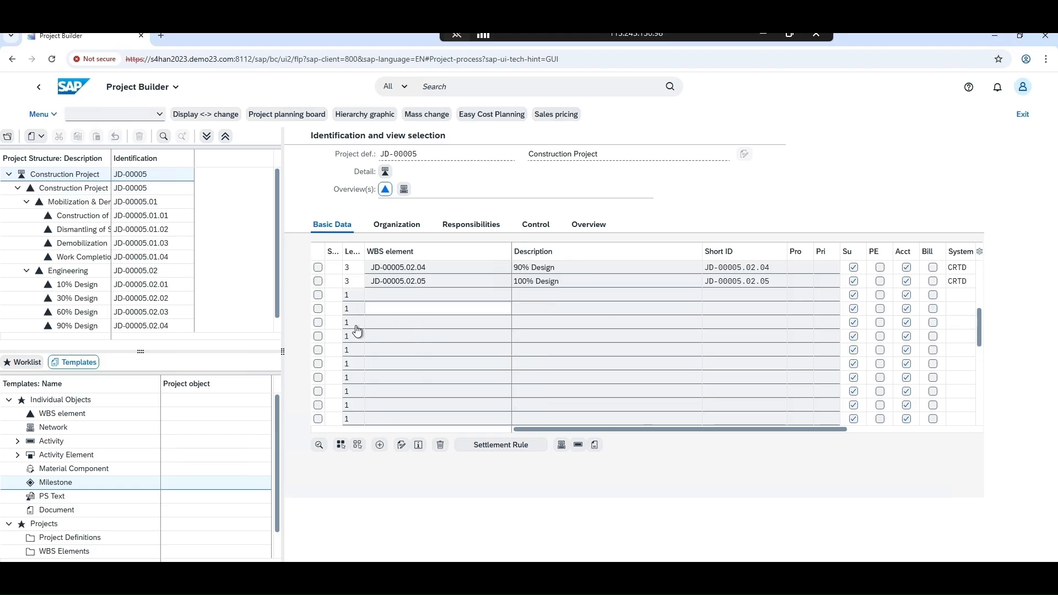
Copy the procurement WBS rows JD-00005.03 through JD-00005.03.03.04 from Excel into the next empty rows of the WBS overview
key(alt+Tab)
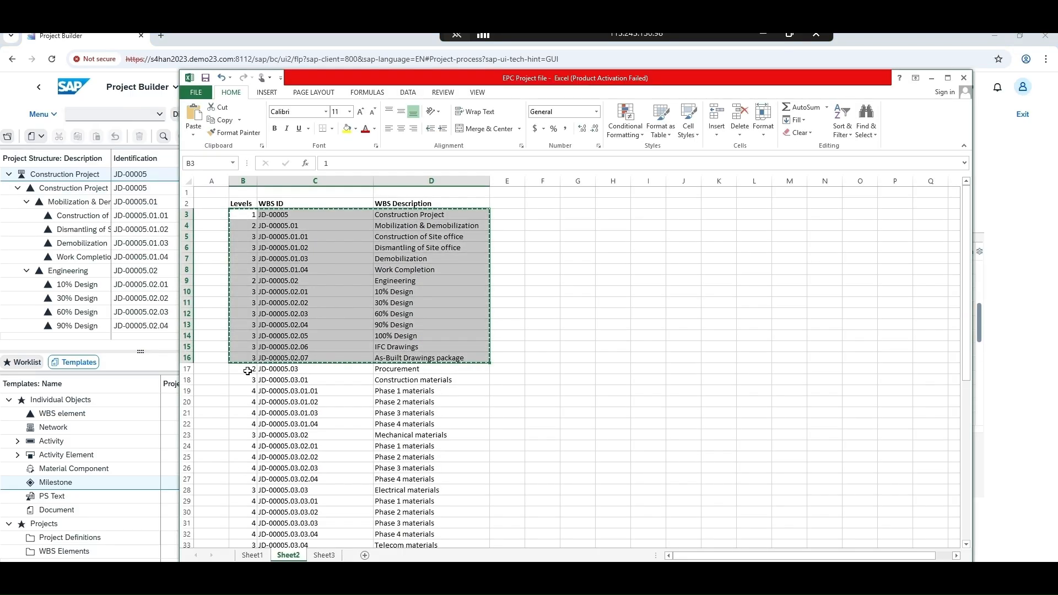
drag(245, 369, 389, 534)
key(ctrl+c)
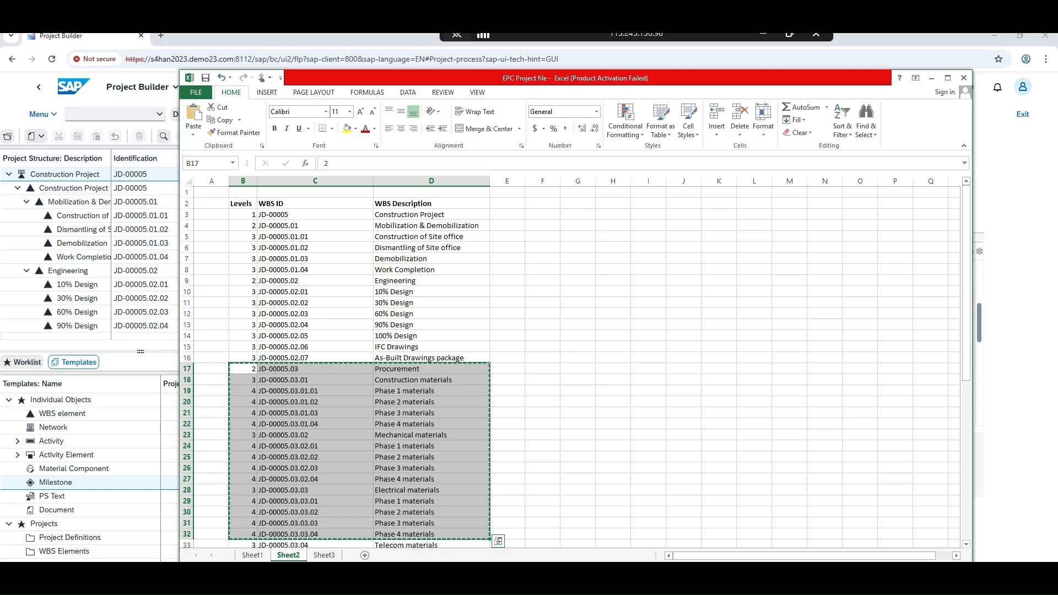
click(202, 583)
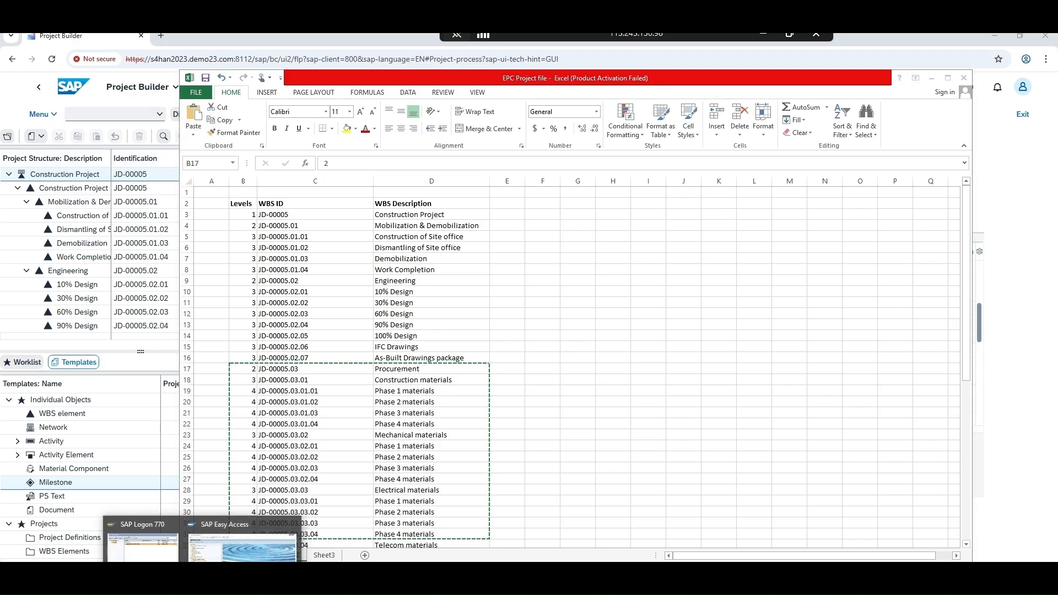
click(227, 583)
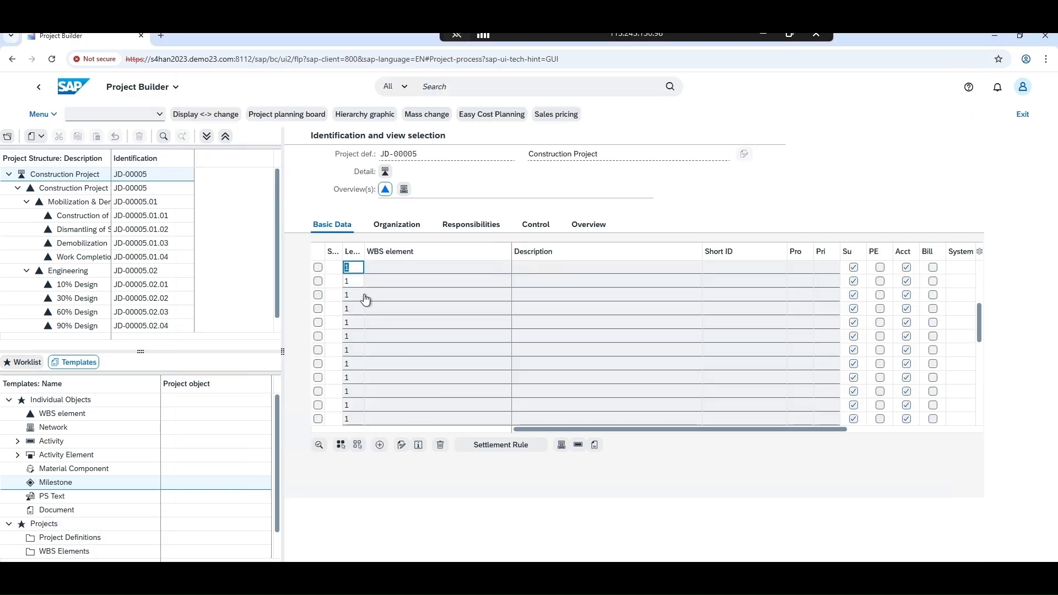
key(ctrl+v)
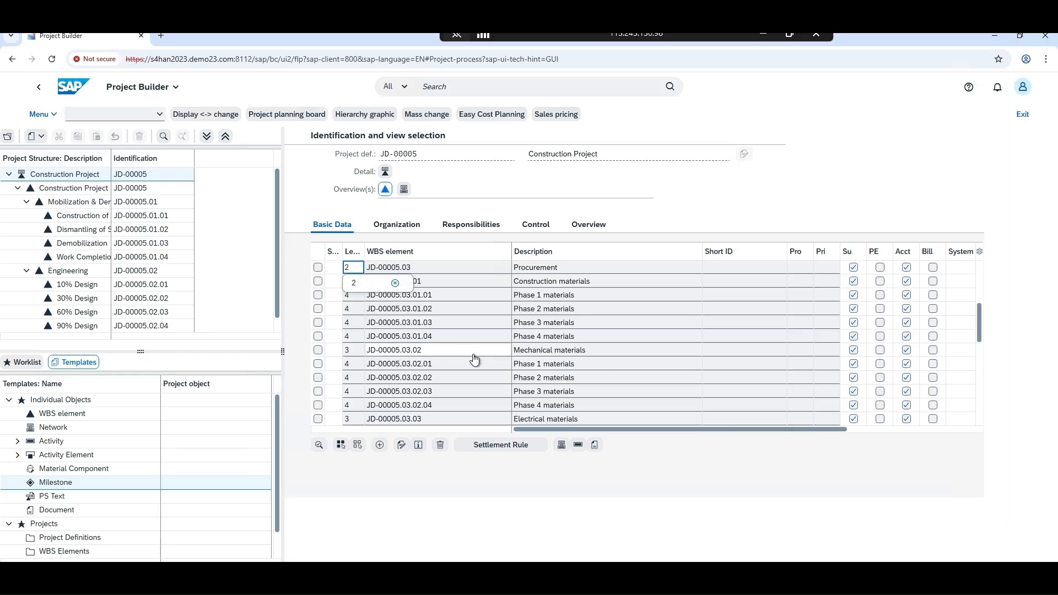
key(Return)
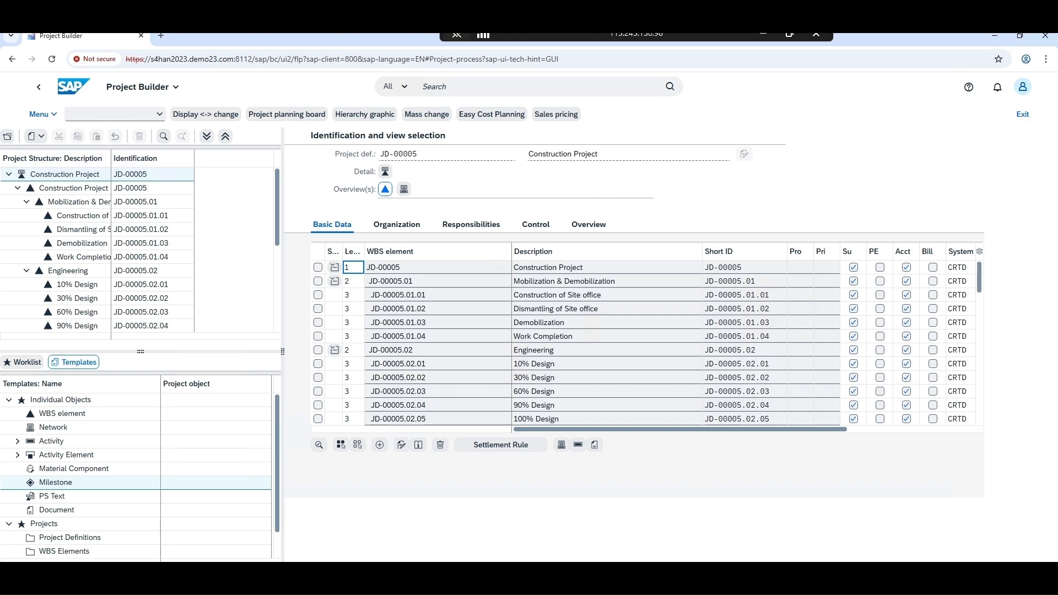
Cancel the new project JD-00005 and discard its entered data
click(1016, 575)
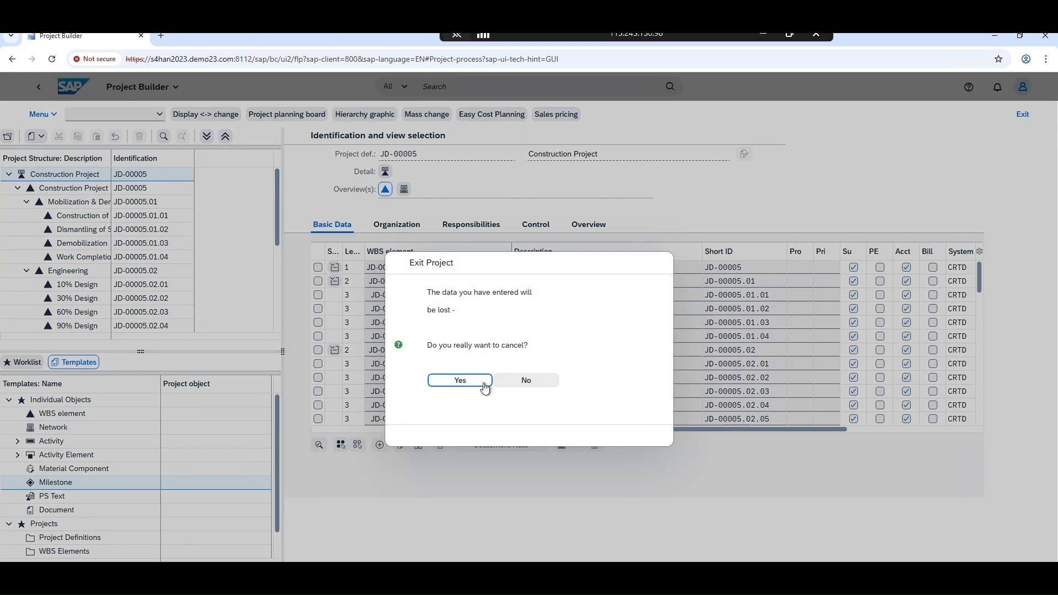
click(484, 385)
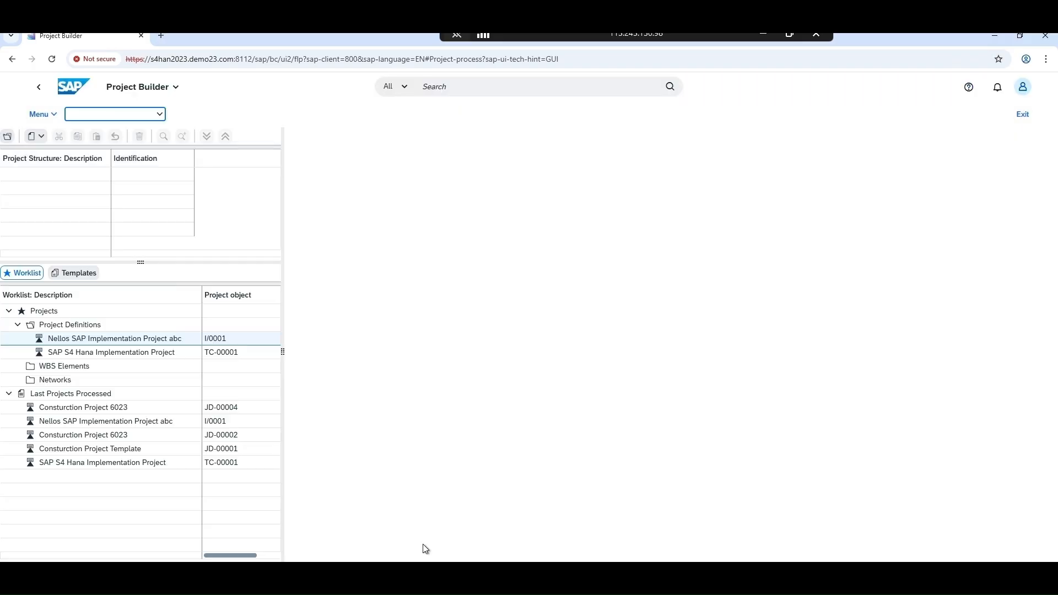
Start creating project JD-00005 as a copy of project JD-00003, including its activities, with project profile 6023001
click(36, 136)
click(49, 217)
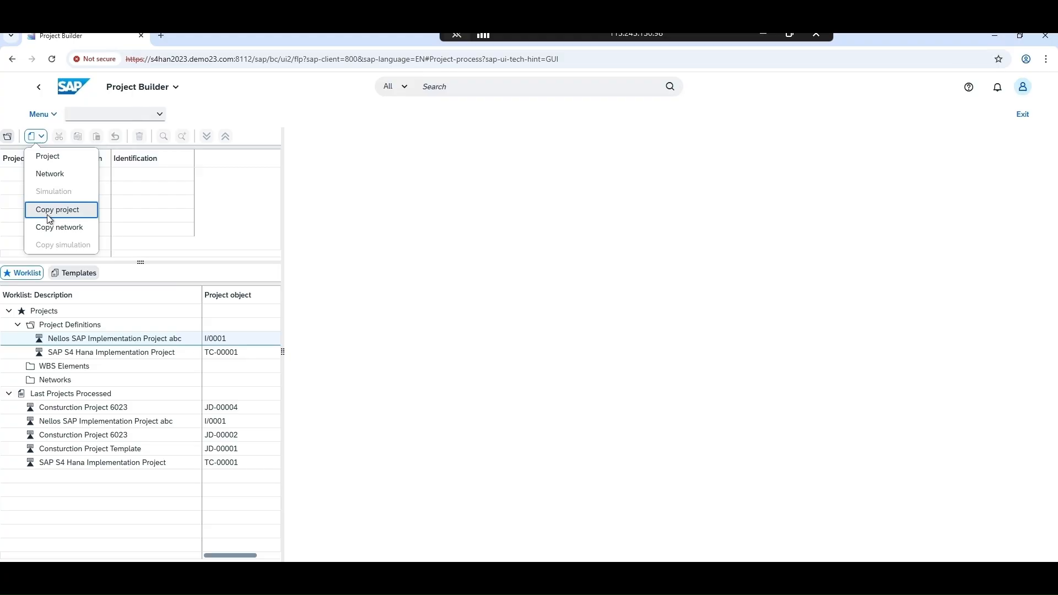
click(49, 218)
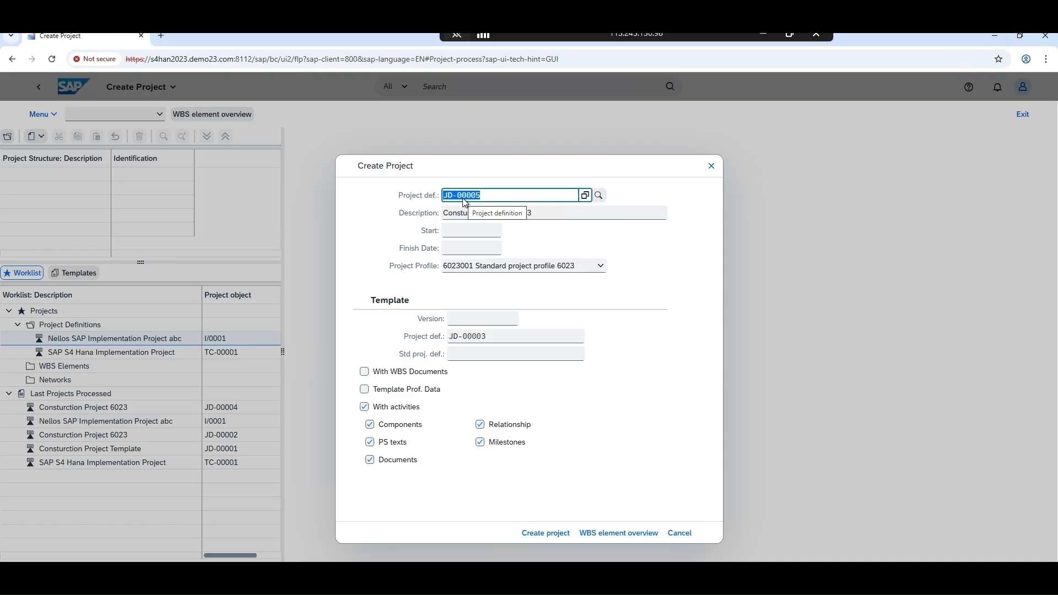
click(465, 215)
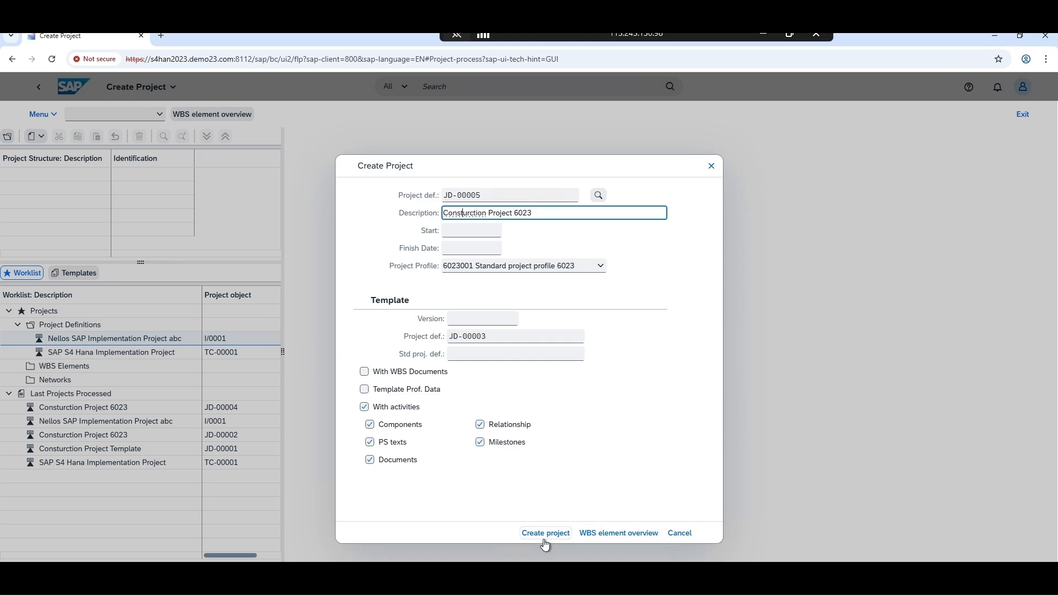
drag(526, 175, 521, 102)
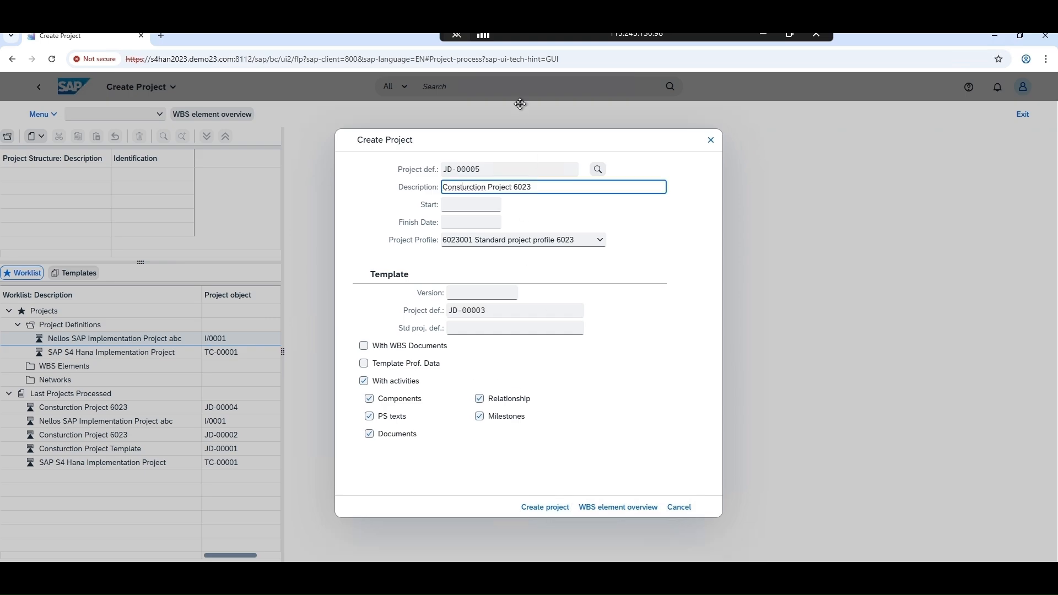
click(549, 481)
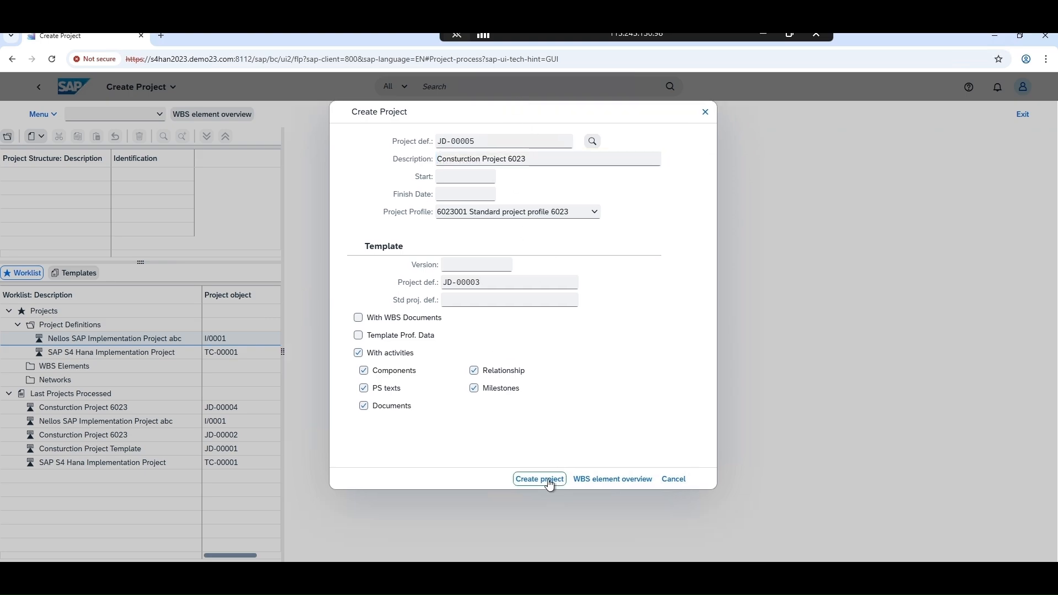
click(549, 480)
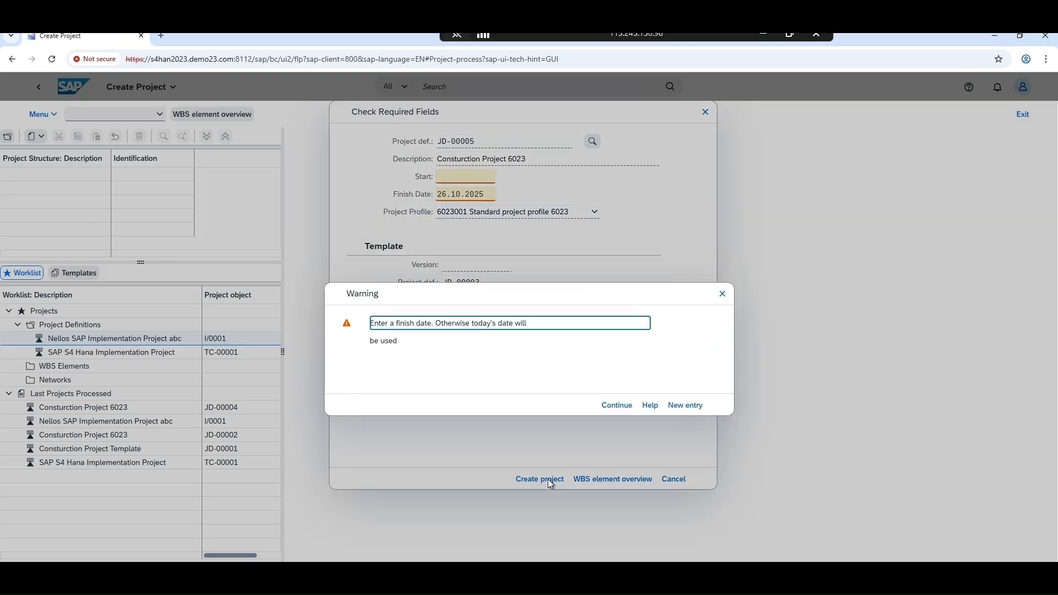
Set the project's start date to 01.07.2025 and finish date to 30.12.2026, and create the copied project
click(684, 406)
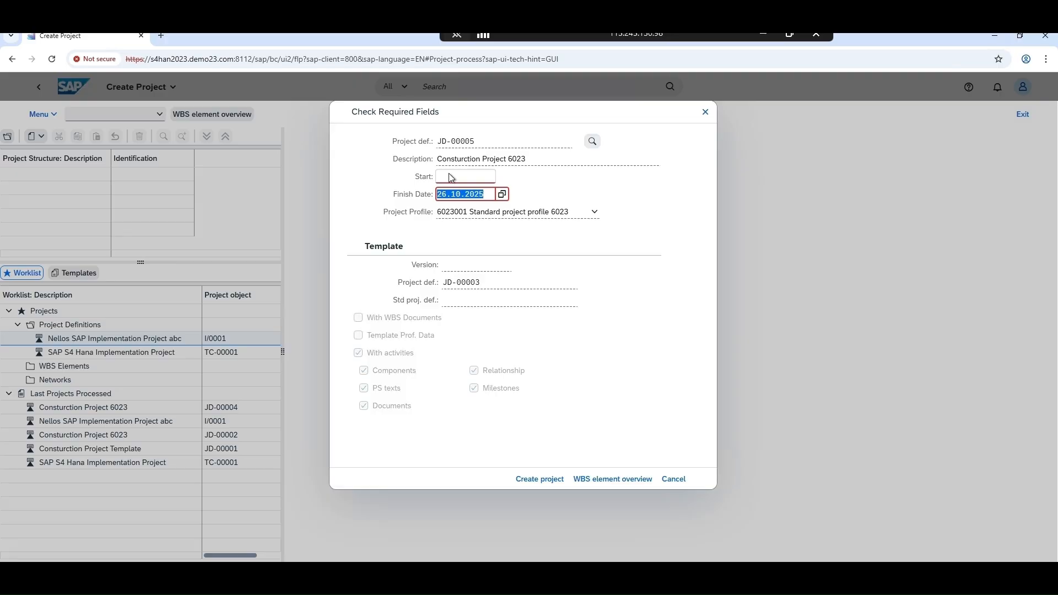
click(451, 177)
click(452, 181)
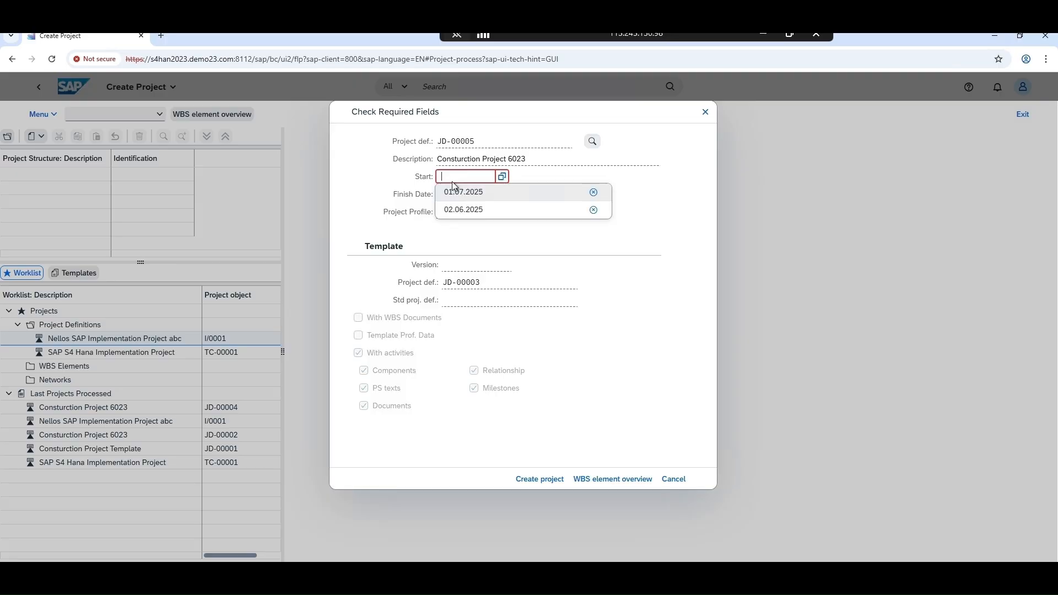
click(462, 192)
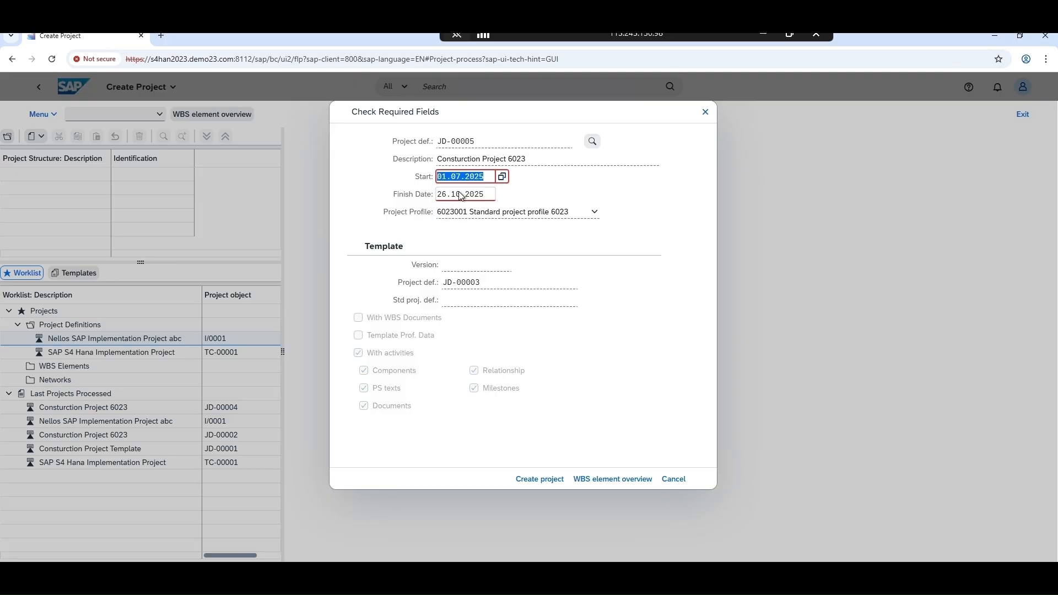
click(452, 194)
drag(488, 197, 434, 197)
key(BackSpace)
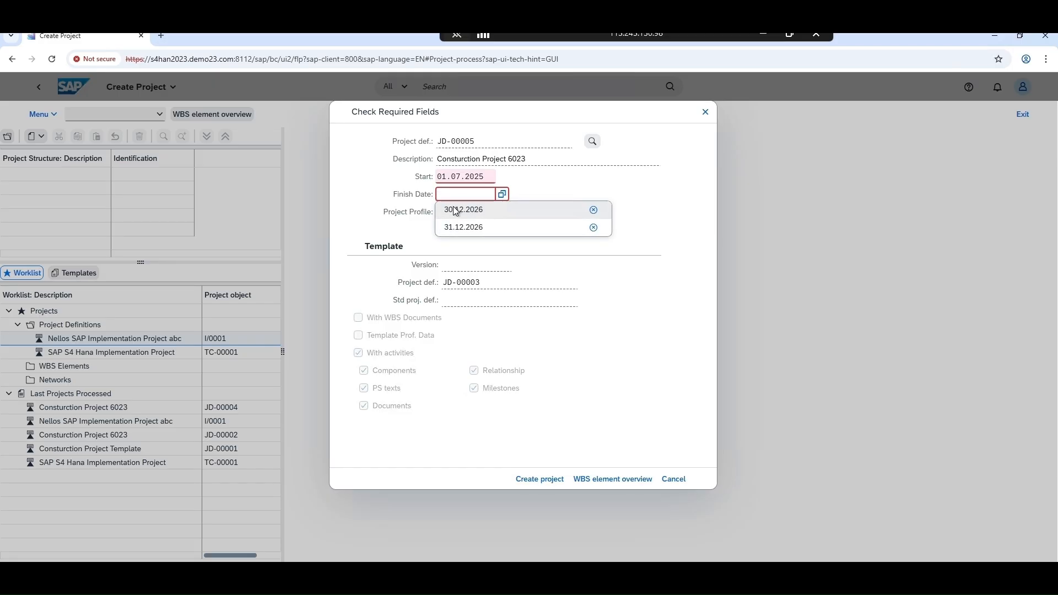
click(456, 210)
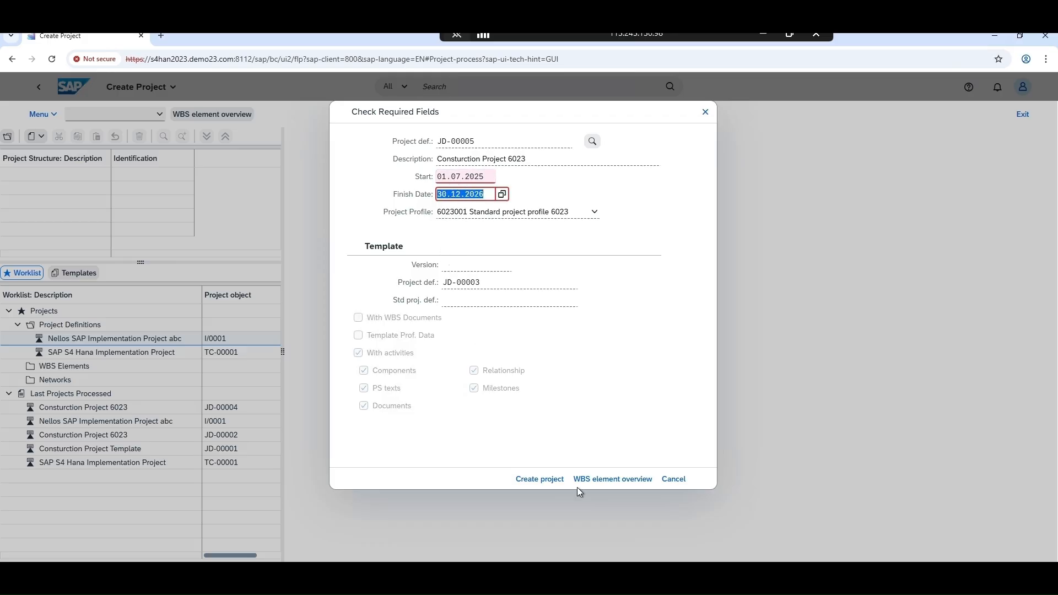
click(533, 481)
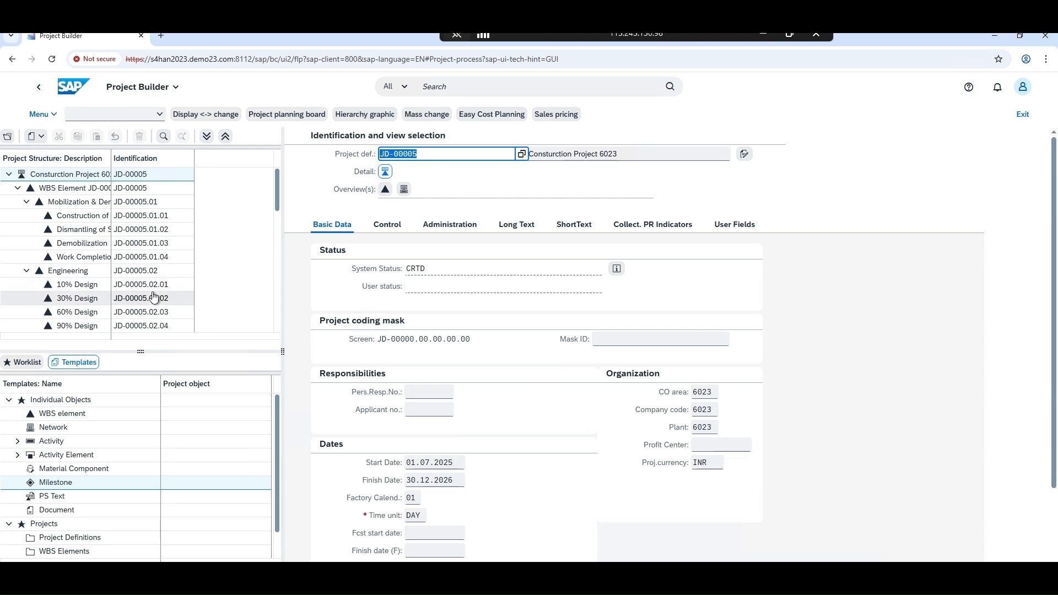
Review the copied WBS structure of JD-00005 and the project types available for its top WBS element
scroll(131, 202, down, 5)
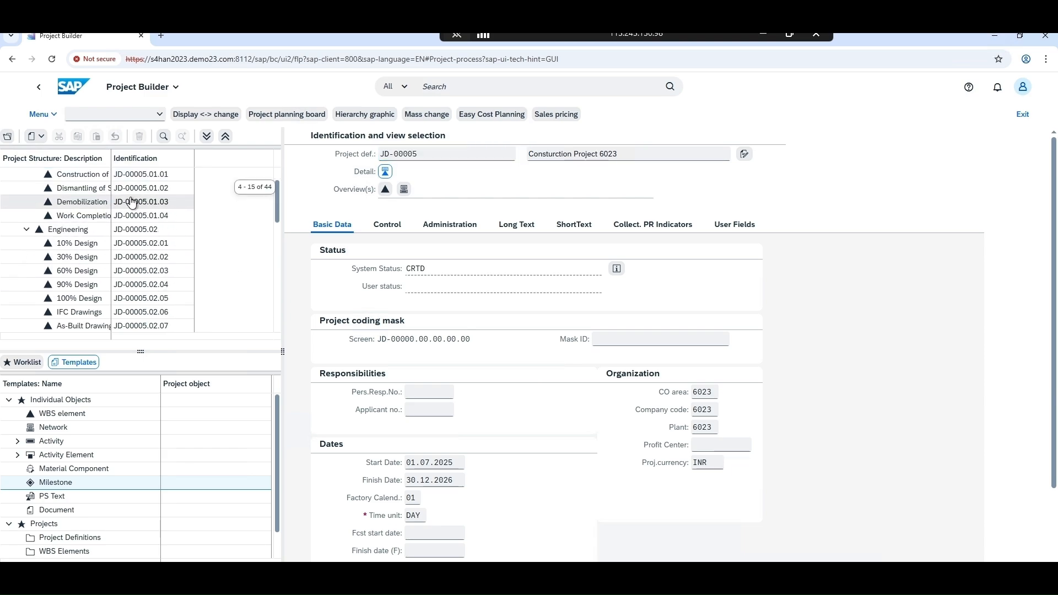
scroll(131, 201, up, 5)
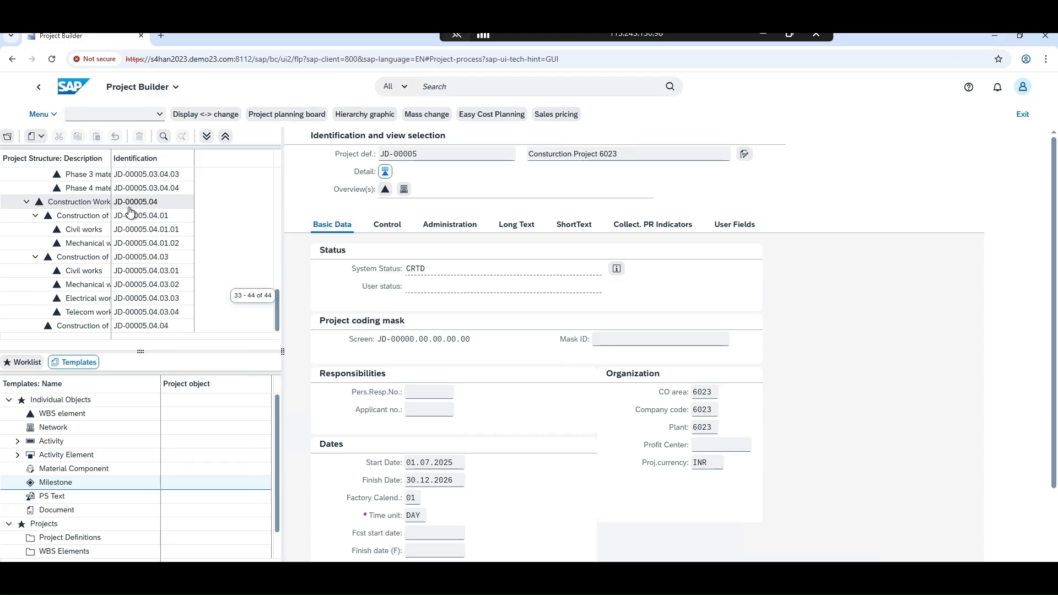
click(105, 175)
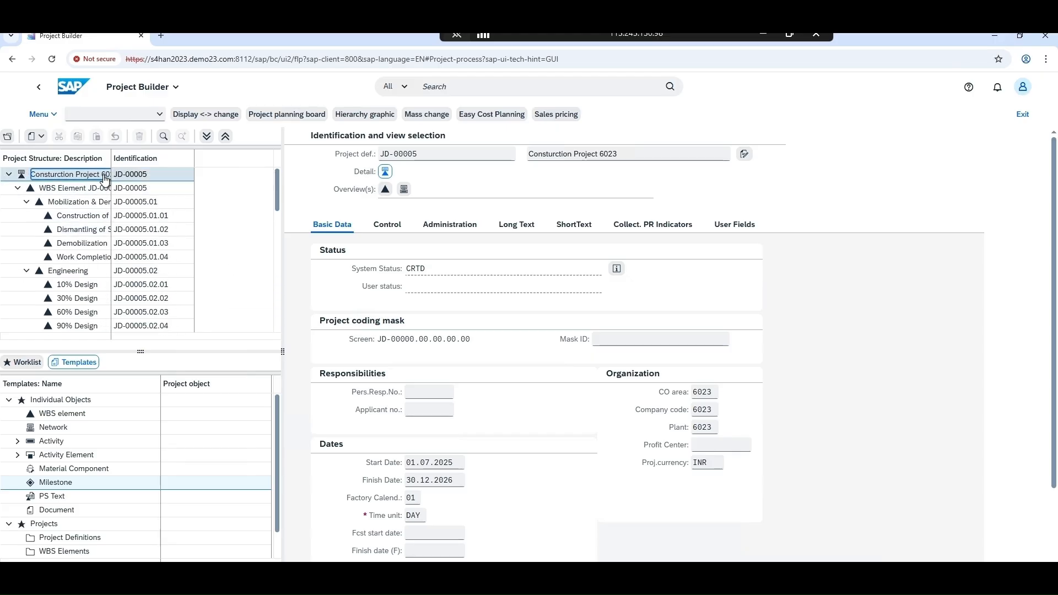
click(106, 191)
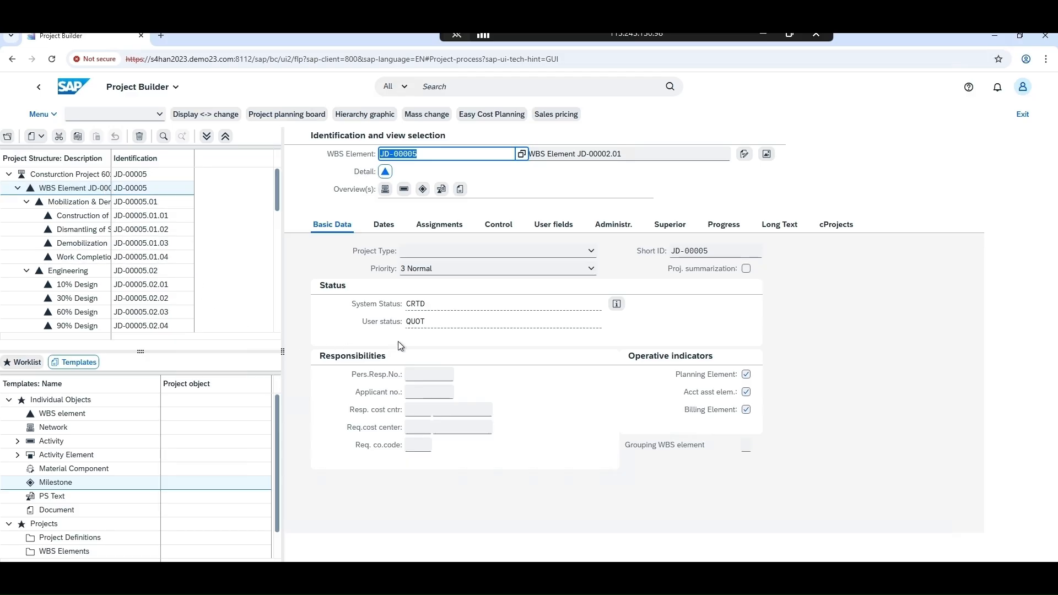
click(445, 253)
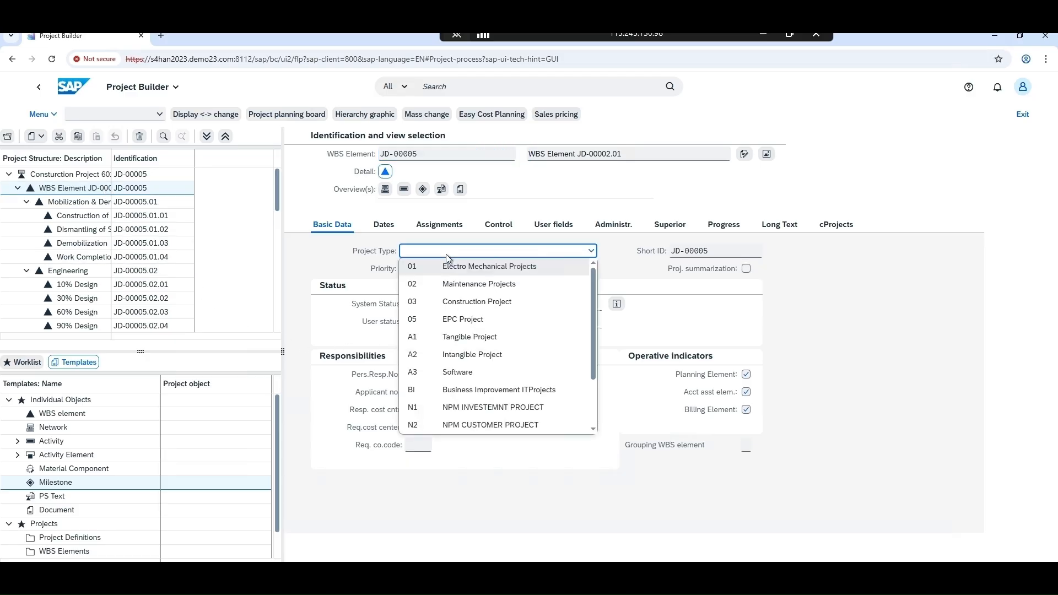
key(Tab)
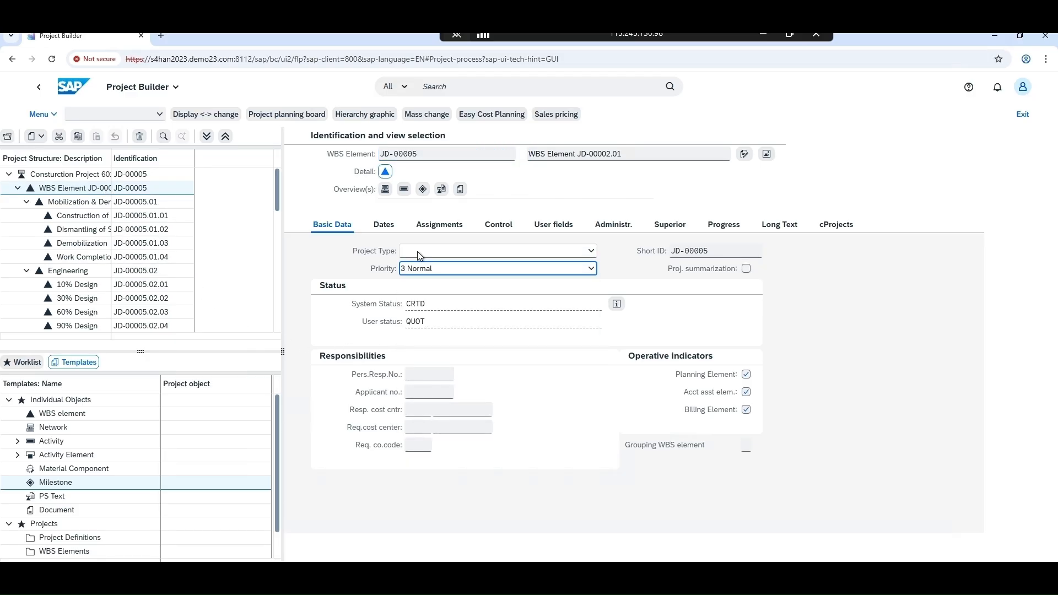
Open the WBS element overview of project JD-00005 and select the project type field of Dismantling of Site office
click(111, 176)
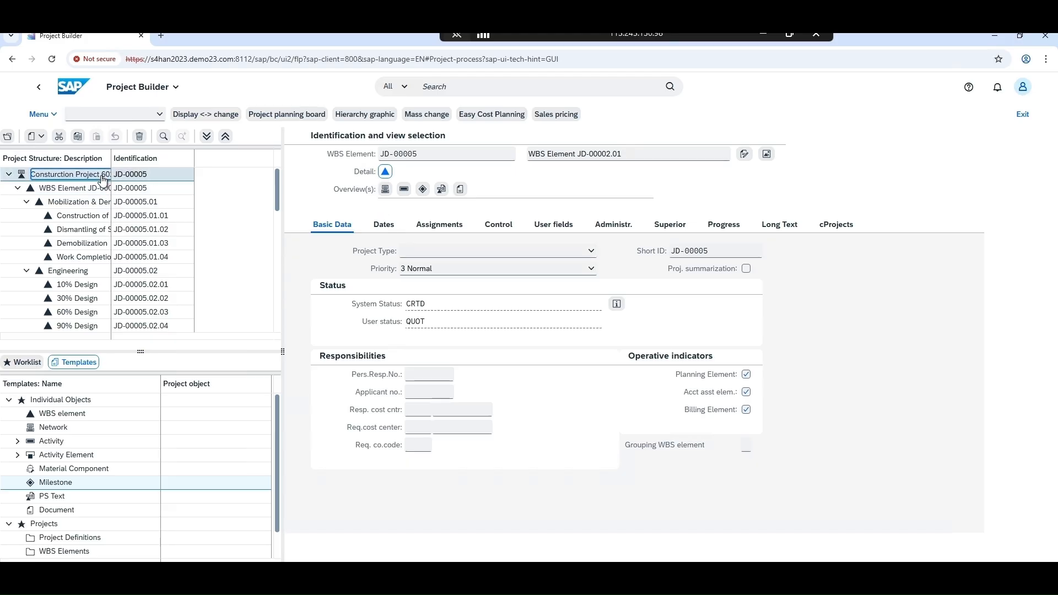
click(386, 189)
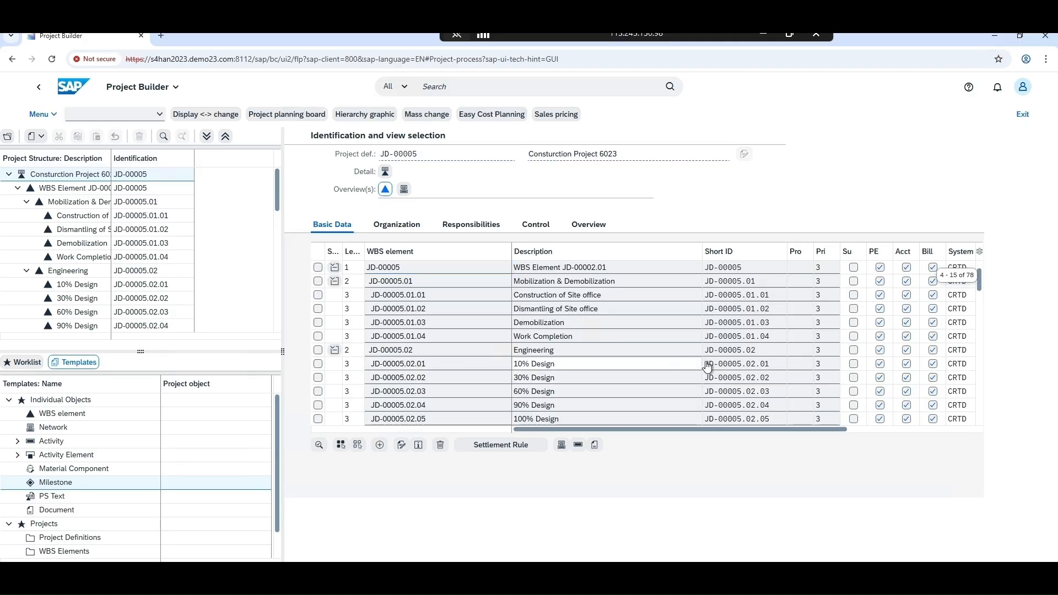
scroll(795, 272, down, 1)
click(795, 271)
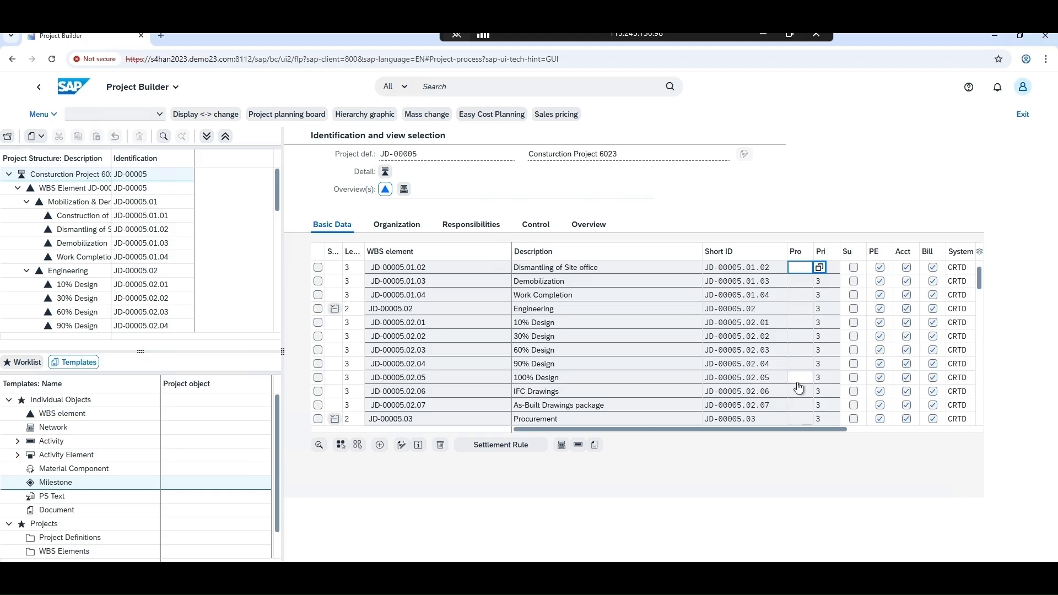
Switch to the EPC Project file in Excel and look through the WBS lists on its three sheets
click(496, 577)
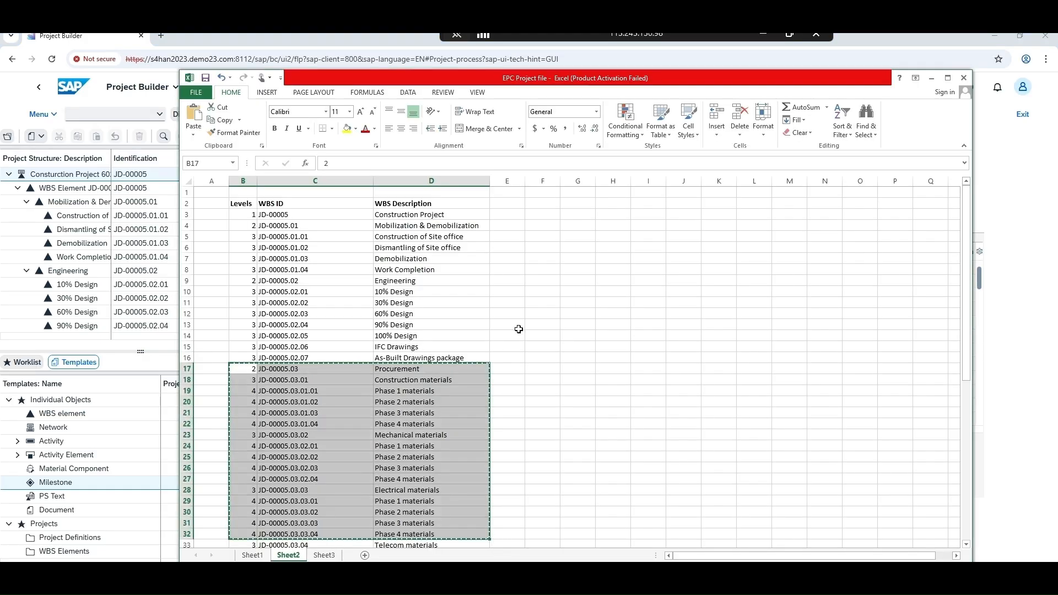
click(539, 329)
scroll(540, 334, down, 5)
scroll(496, 375, up, 2)
scroll(452, 441, down, 8)
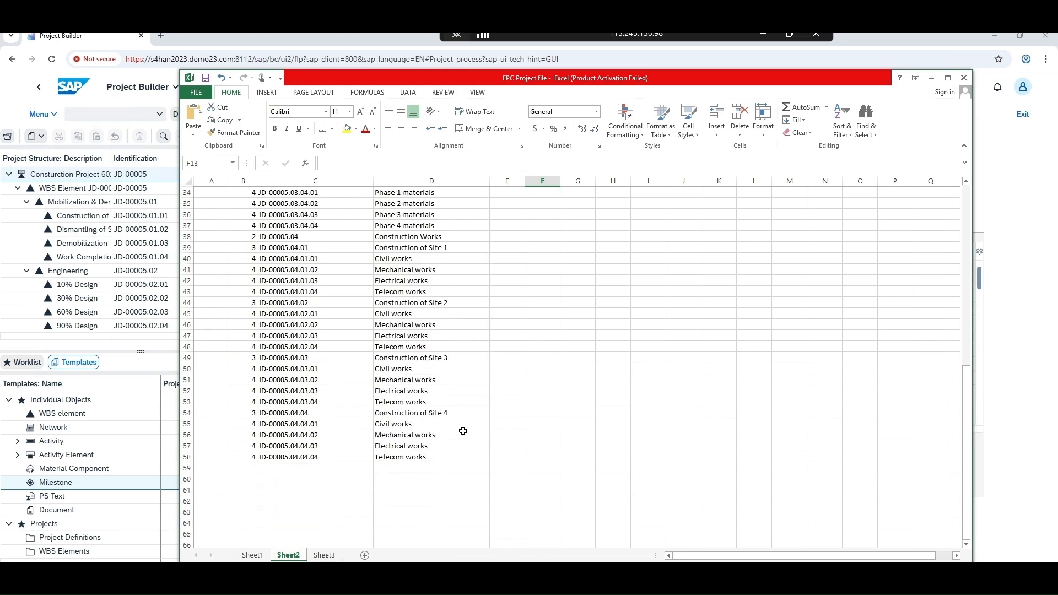
click(325, 556)
scroll(473, 432, down, 7)
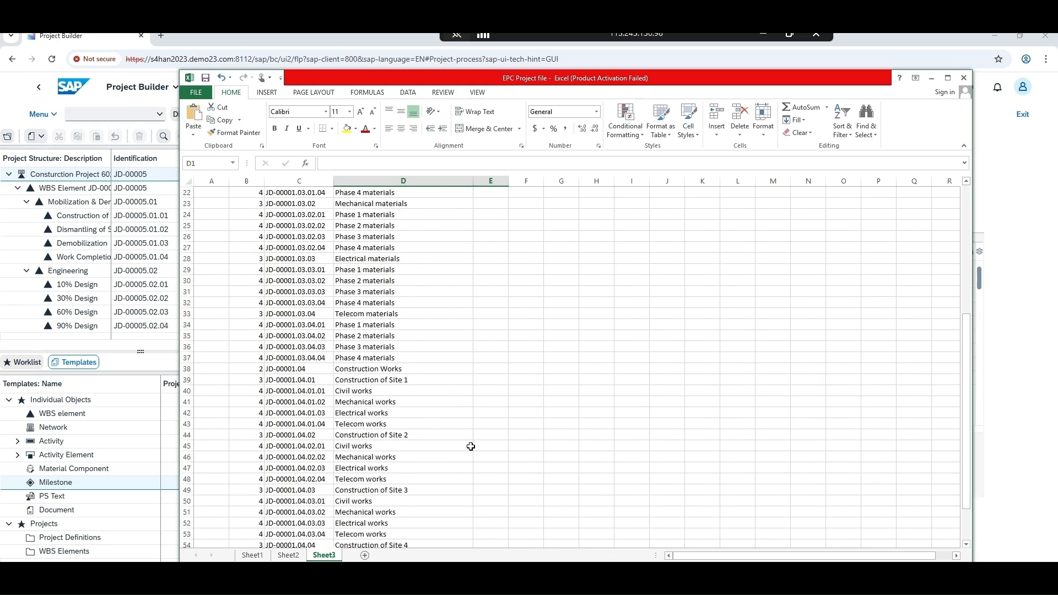
click(288, 555)
scroll(568, 397, up, 8)
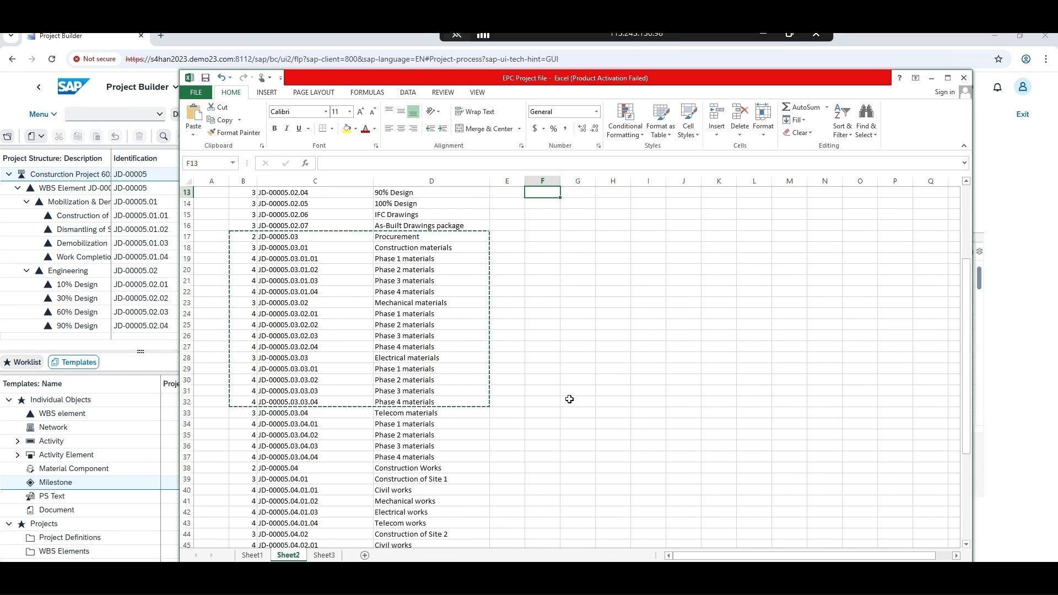
scroll(568, 397, down, 8)
click(252, 555)
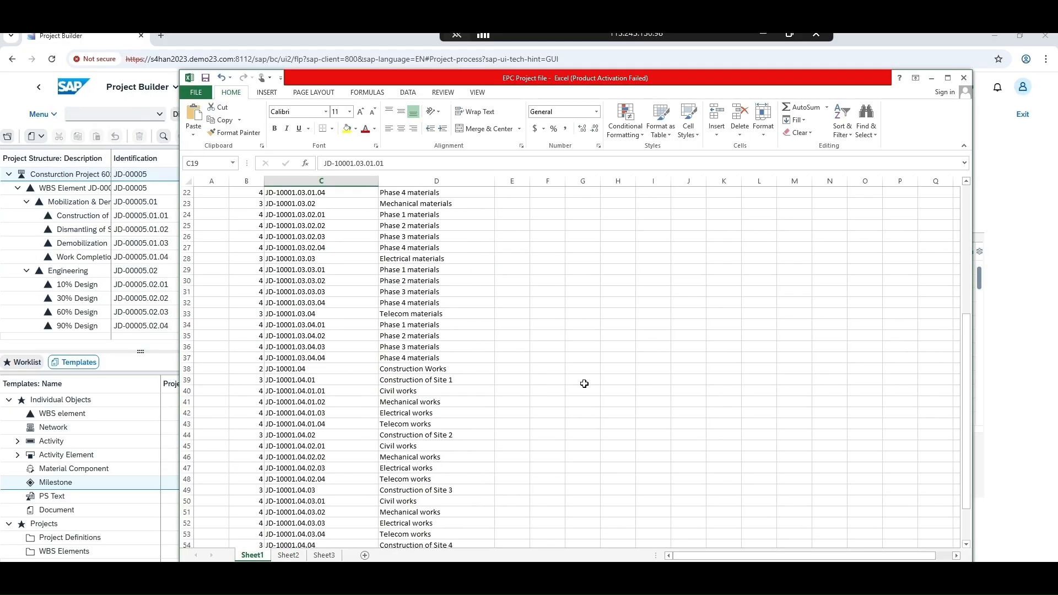
scroll(530, 432, up, 7)
scroll(531, 433, down, 9)
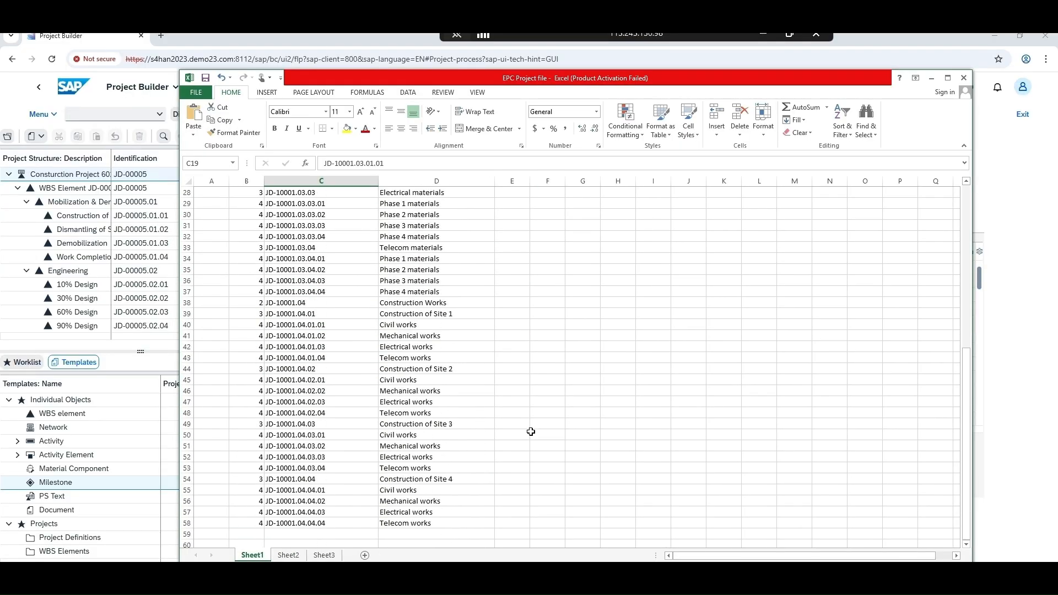
click(300, 557)
click(322, 556)
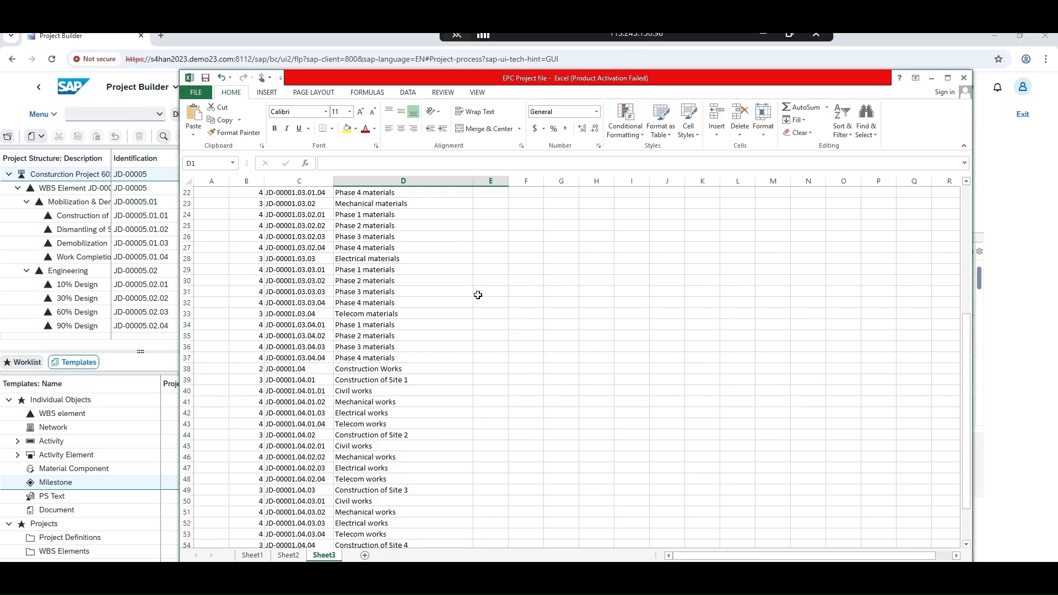
Enter 5 in cell E30 of Sheet3 and copy it down through E42
click(493, 282)
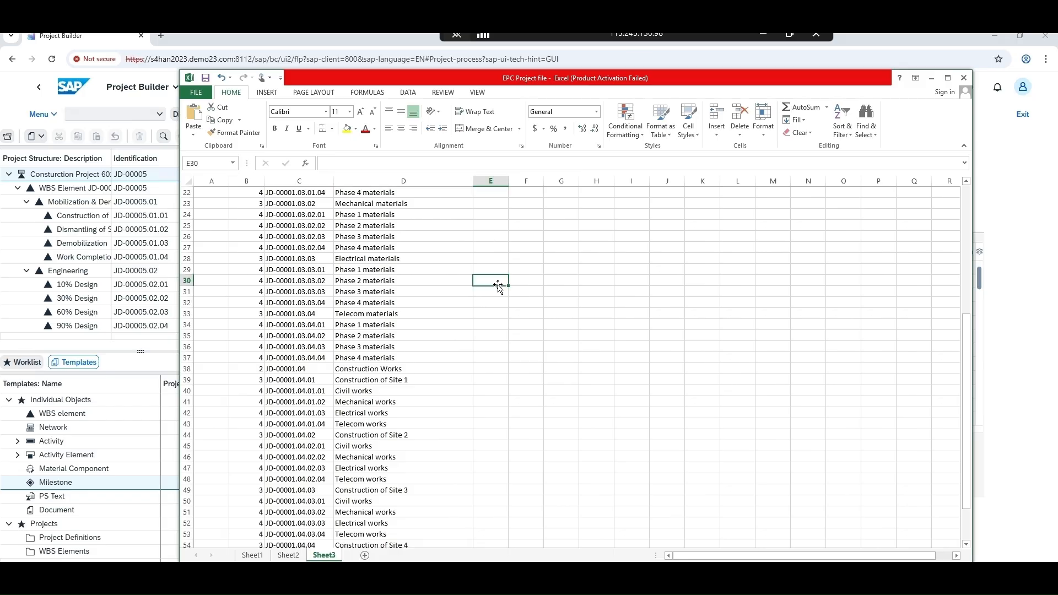
text(5)
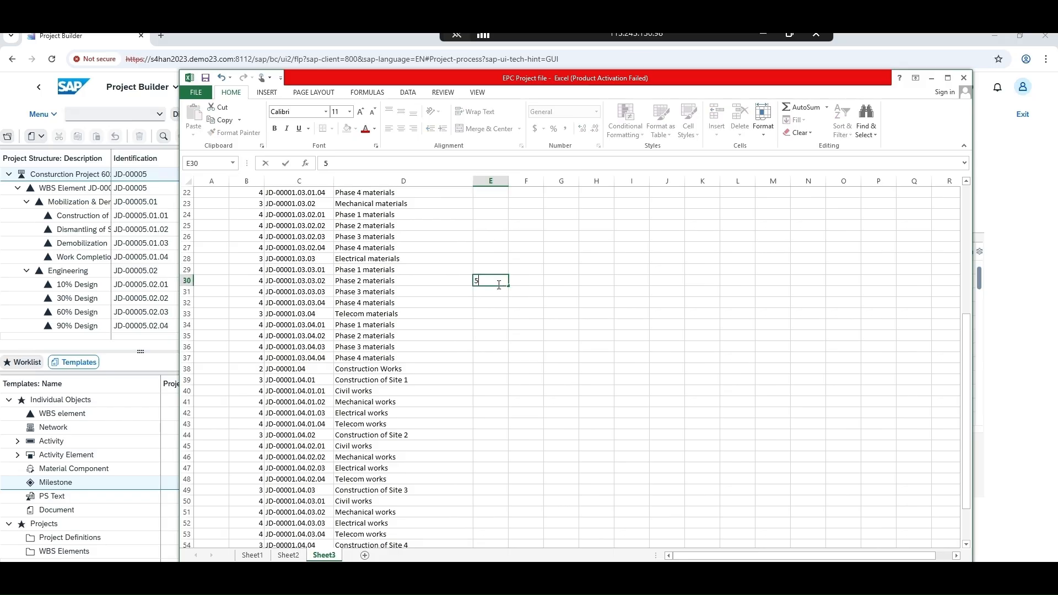
key(Return)
click(504, 274)
click(501, 280)
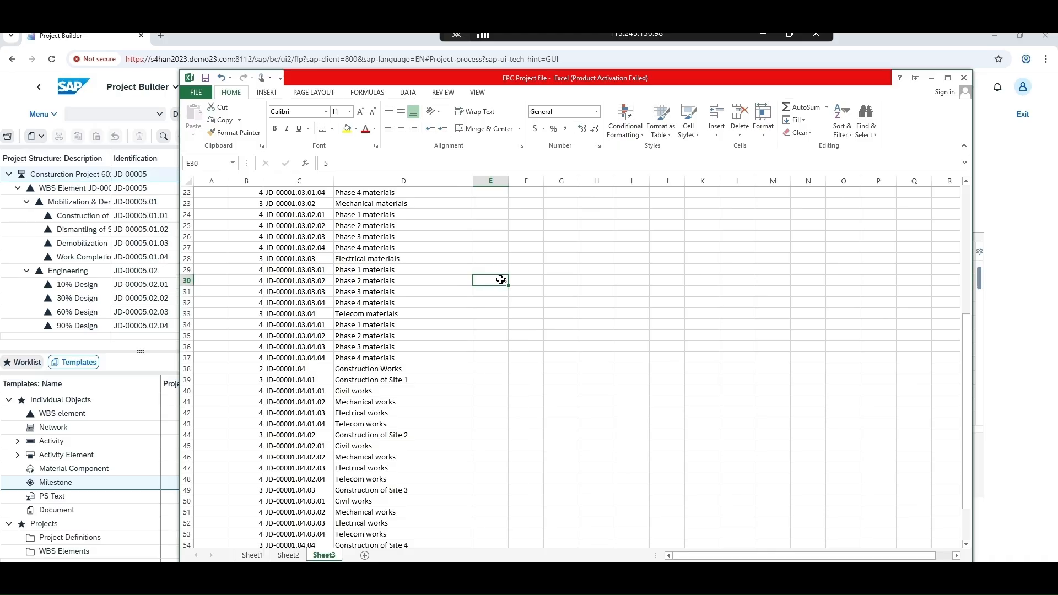
key(ctrl+c)
drag(501, 280, 498, 407)
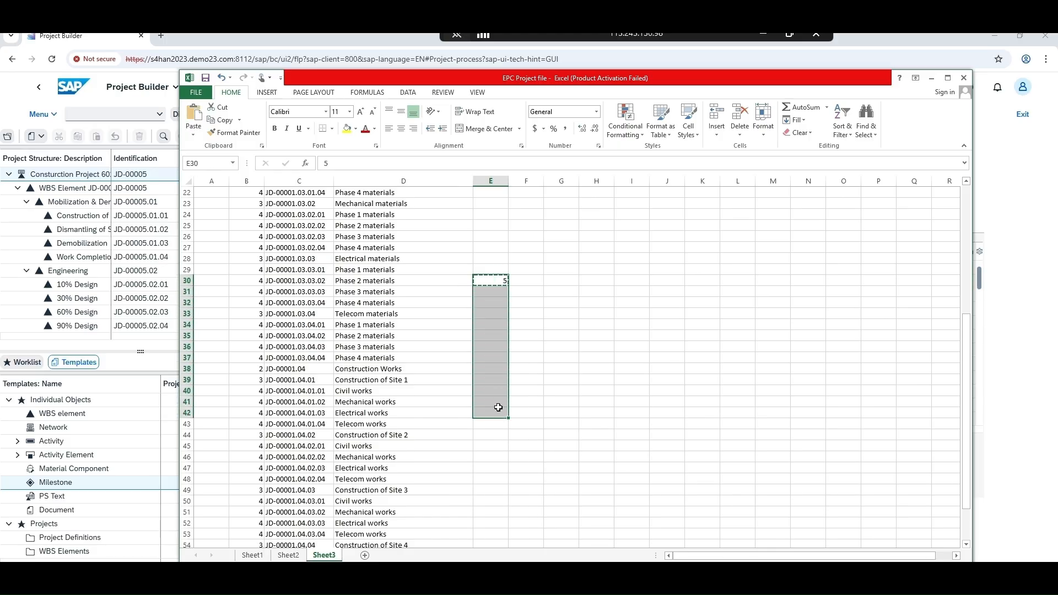
key(ctrl+v)
click(495, 415)
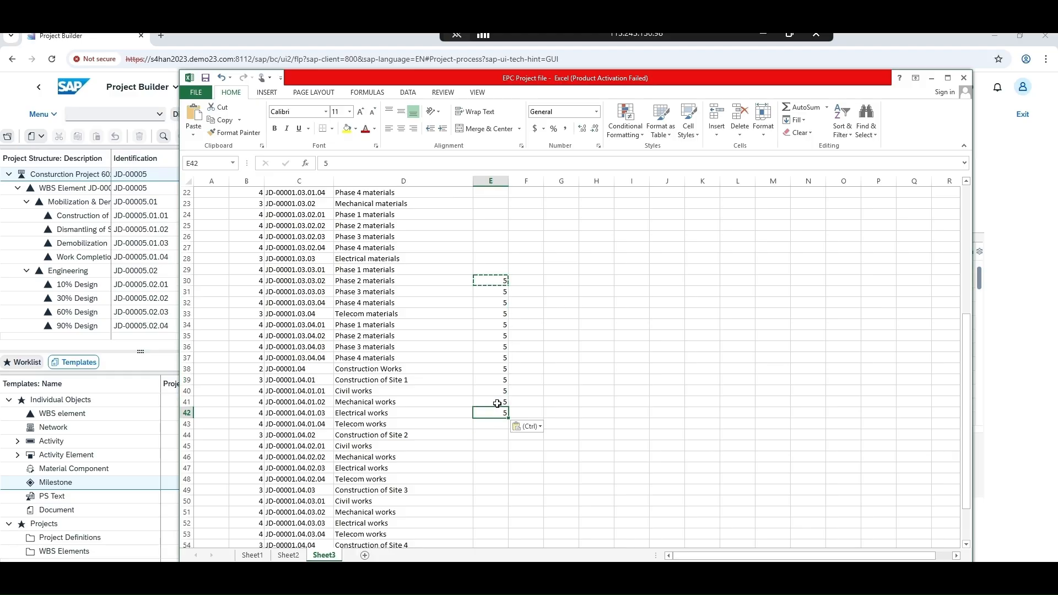
Copy cells E30 to E42 from Excel into the WBS project type column of JD-00005 in Project Builder, starting at Dismantling of Site office
click(497, 400)
drag(500, 281, 498, 414)
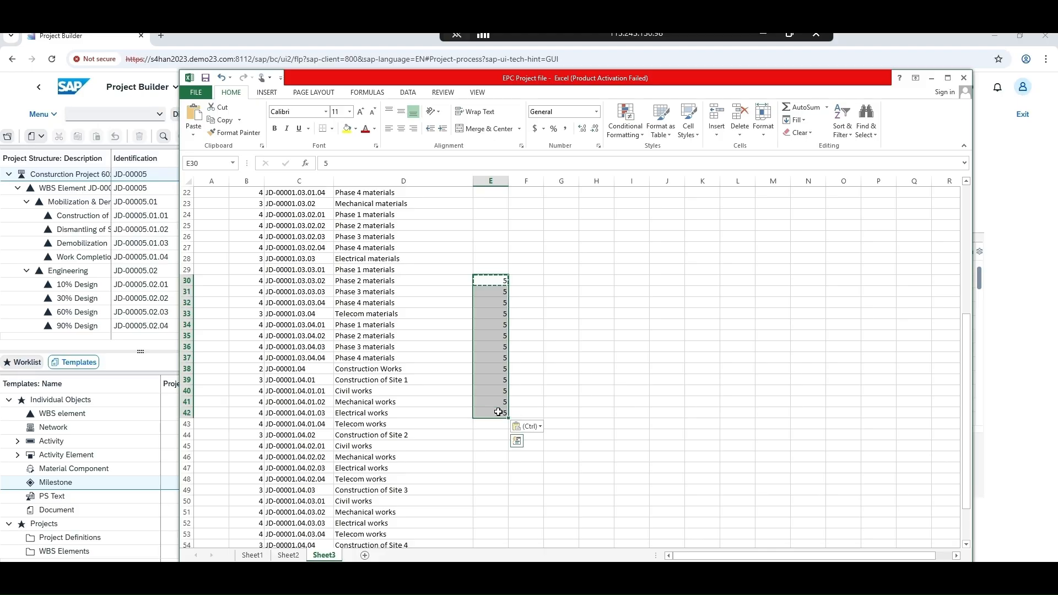
key(ctrl+c)
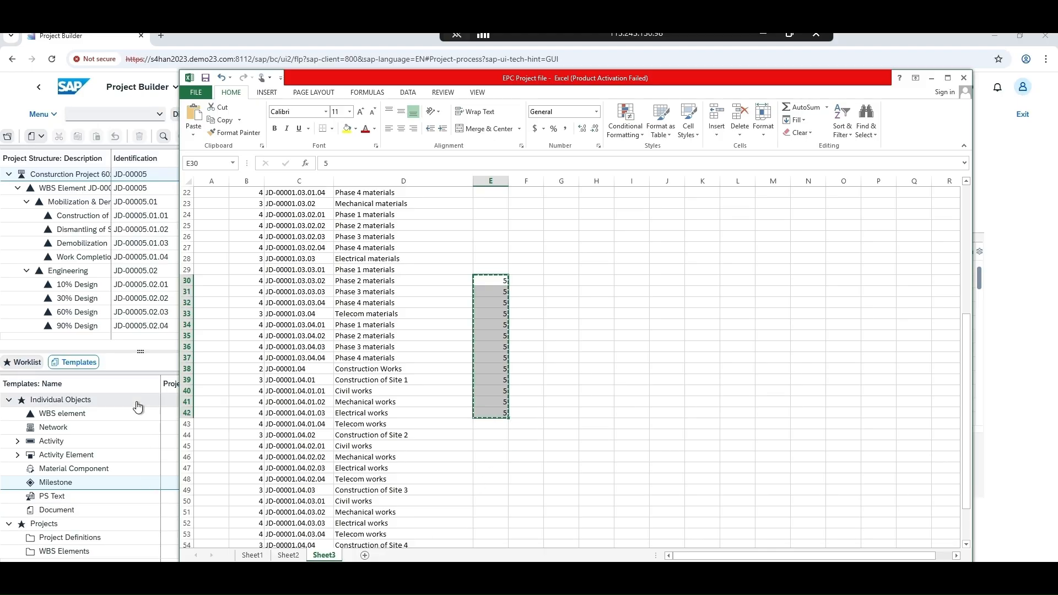
click(150, 350)
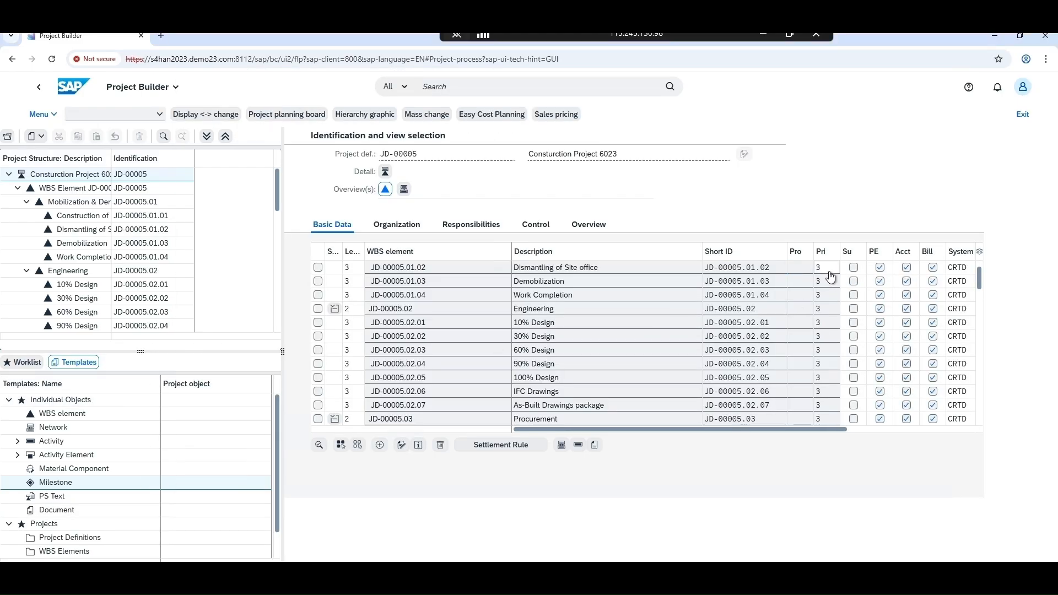
click(795, 268)
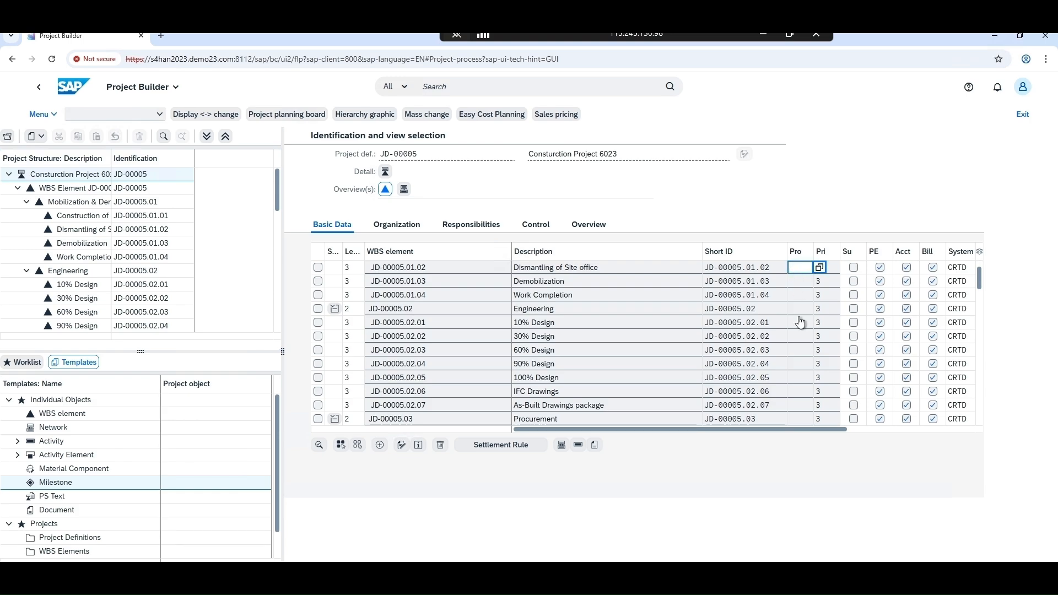
key(ctrl+v)
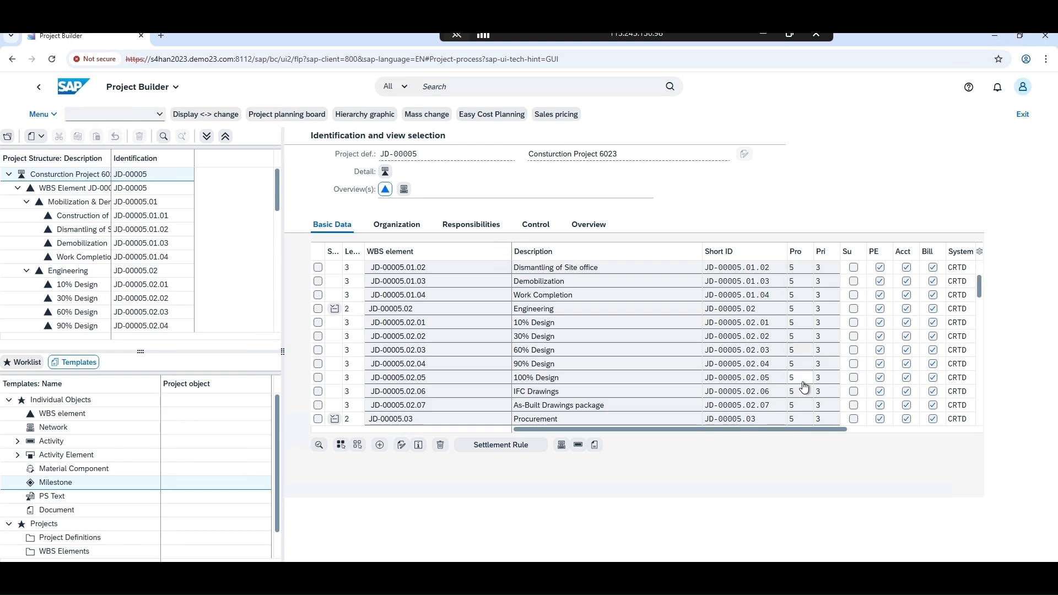
scroll(805, 387, down, 4)
scroll(805, 388, up, 4)
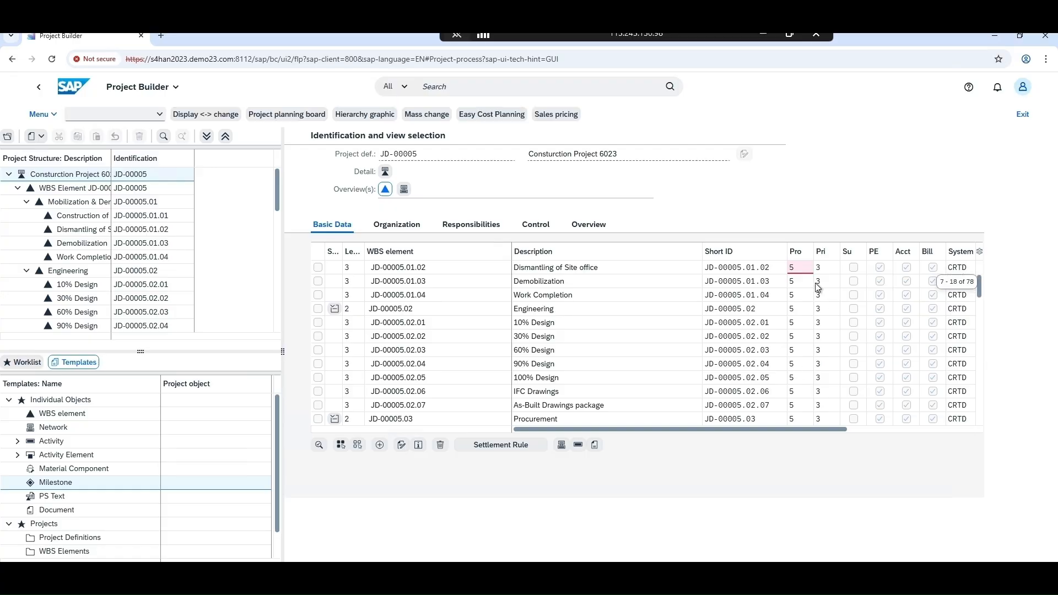
Look up the available project types for Dismantling of Site office and set its project type to 05
click(804, 268)
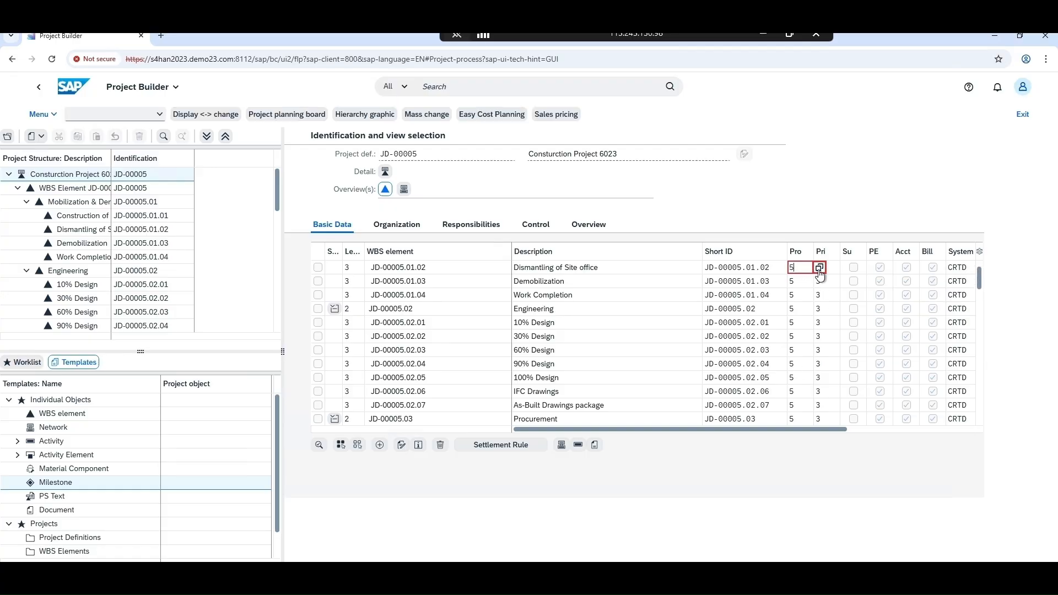
click(820, 270)
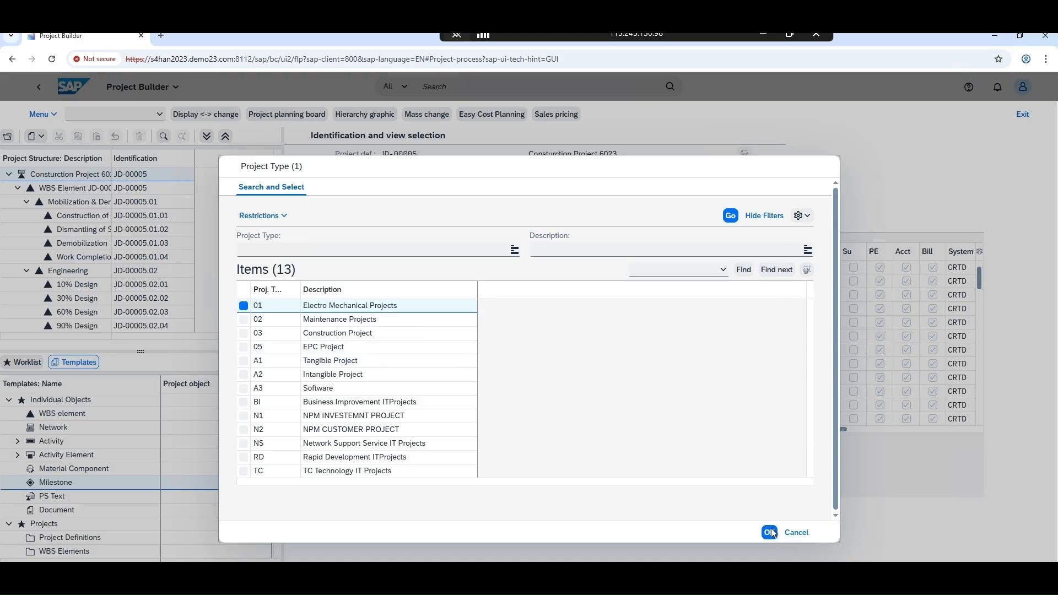
click(795, 534)
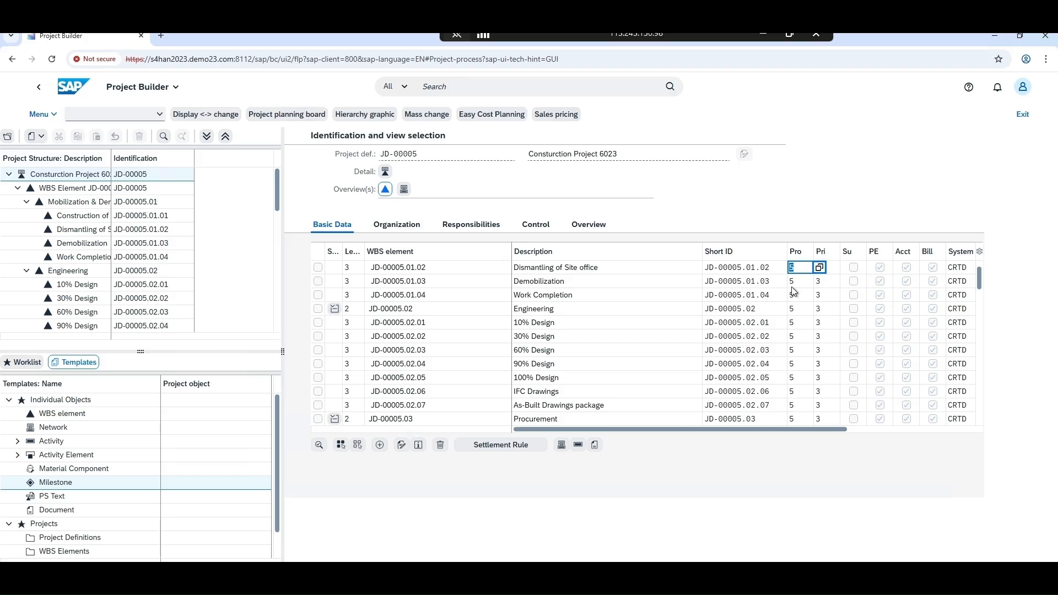
text(05)
click(804, 279)
drag(805, 269, 788, 270)
Set the project type of the Demobilization WBS element to 05
click(789, 282)
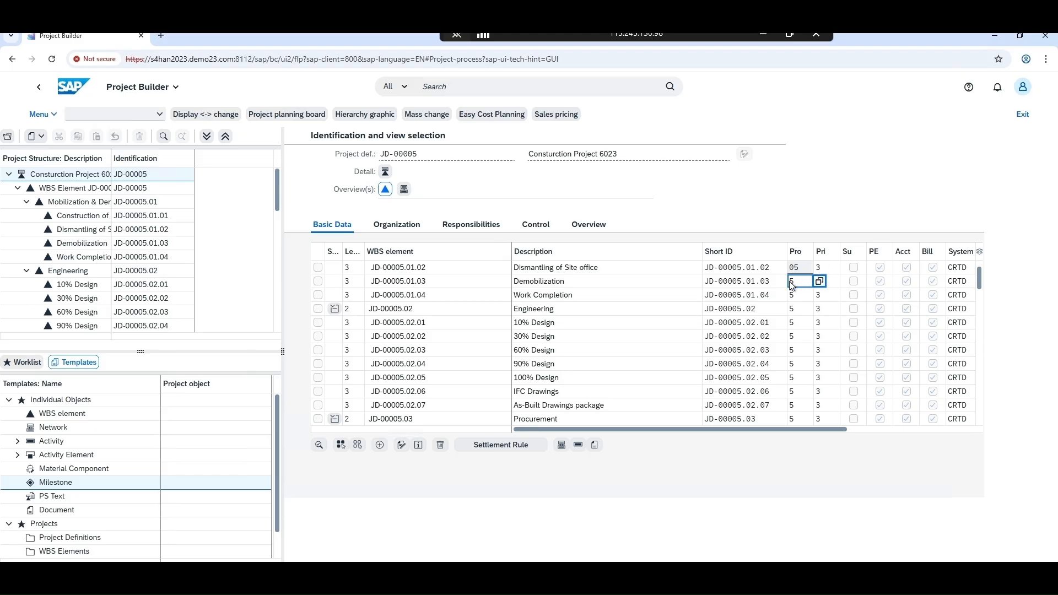
key(End)
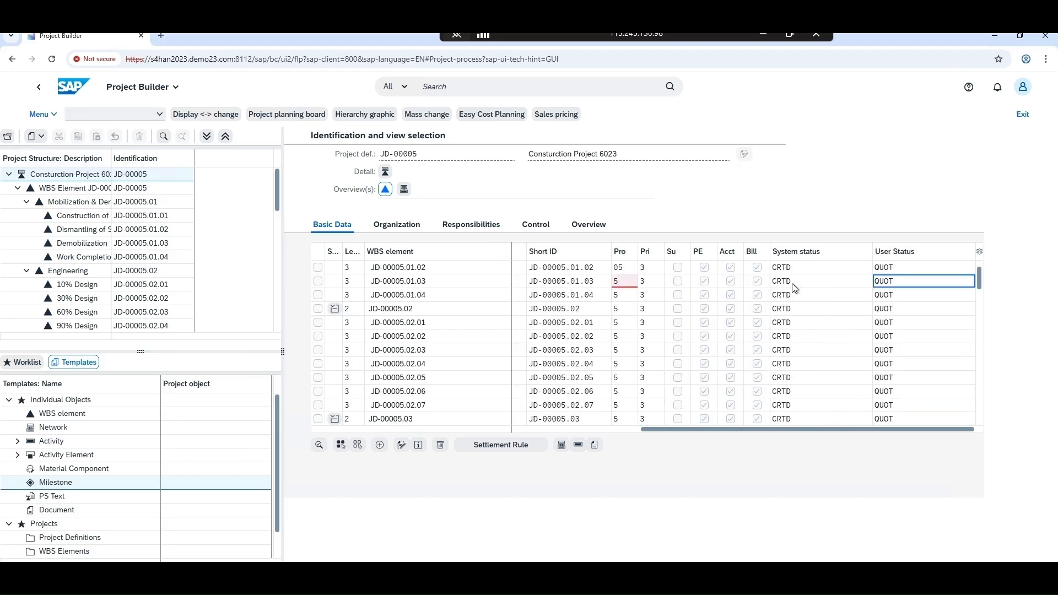
click(624, 288)
text(05)
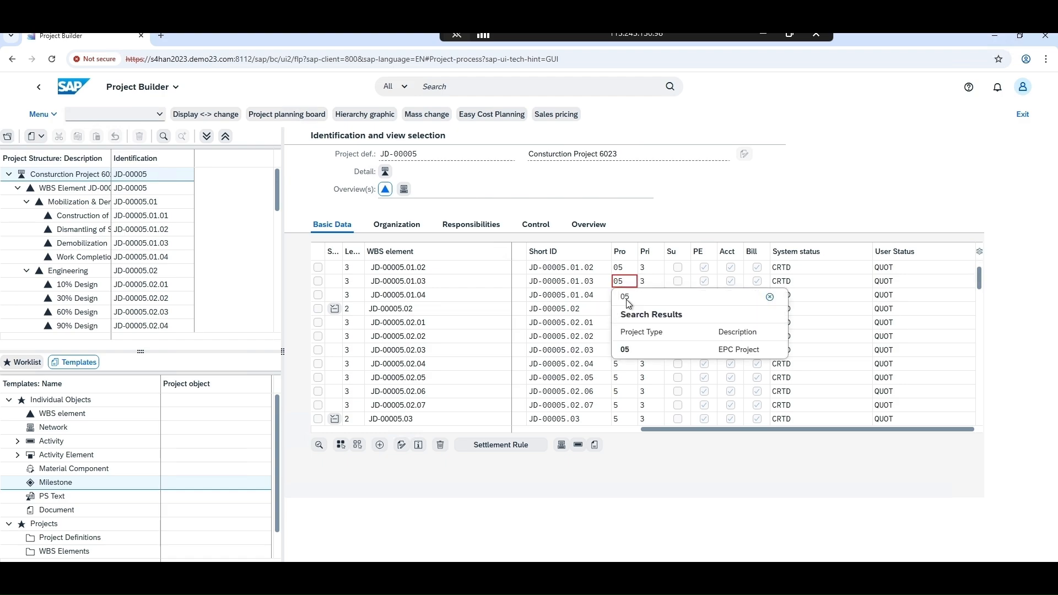
key(Return)
Try to edit the project type of the Work Completion WBS element
click(627, 298)
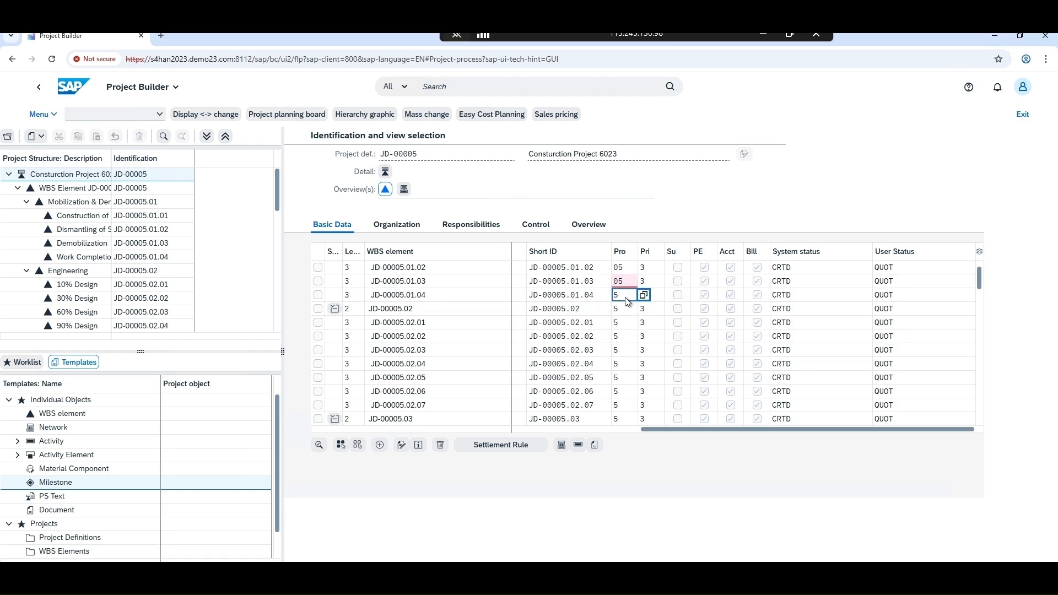
drag(628, 301, 613, 299)
key(shift+Tab)
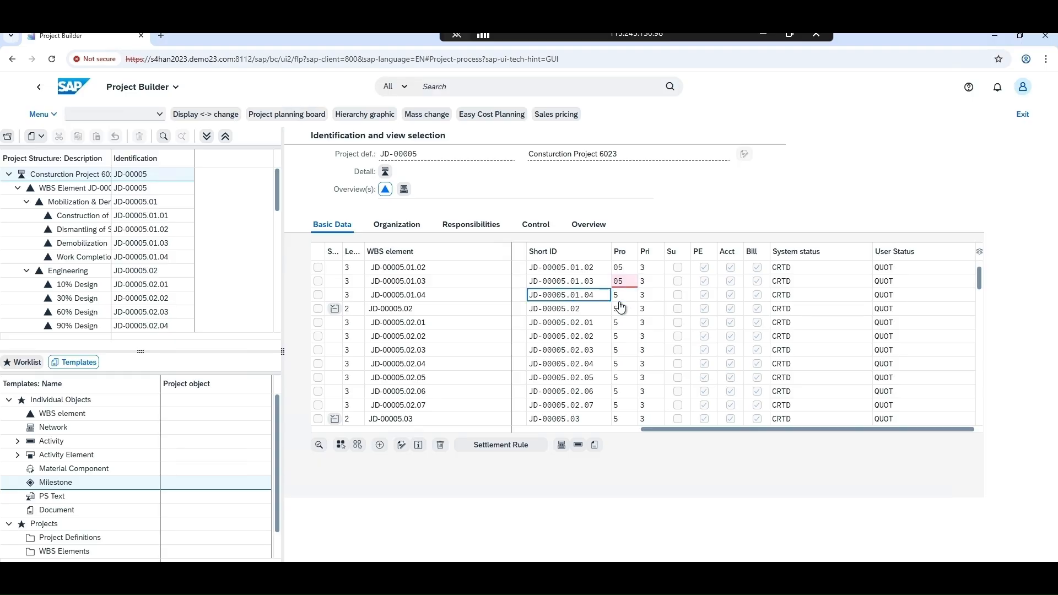
click(617, 298)
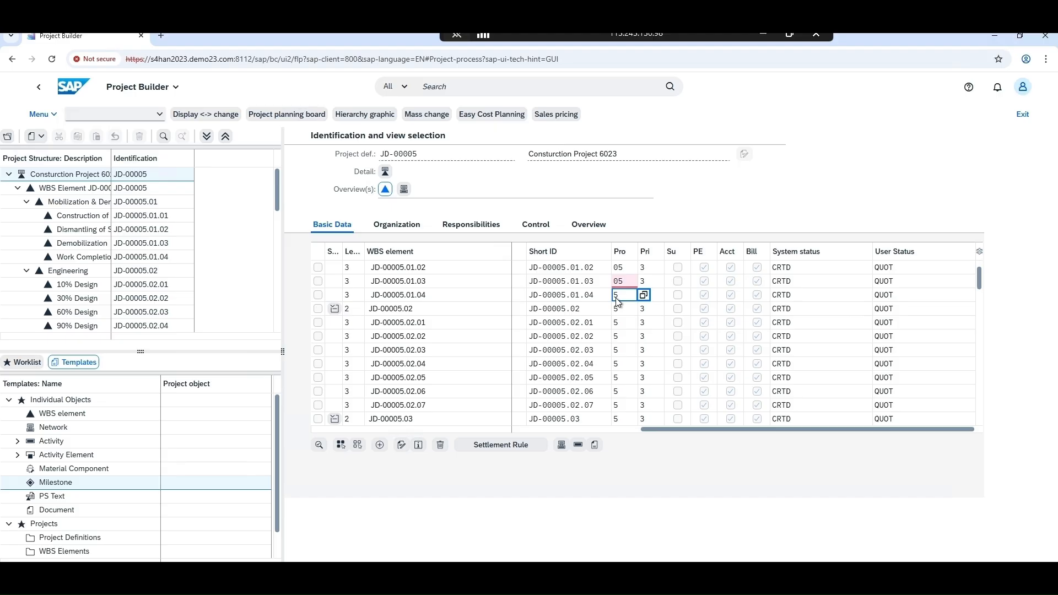
click(617, 299)
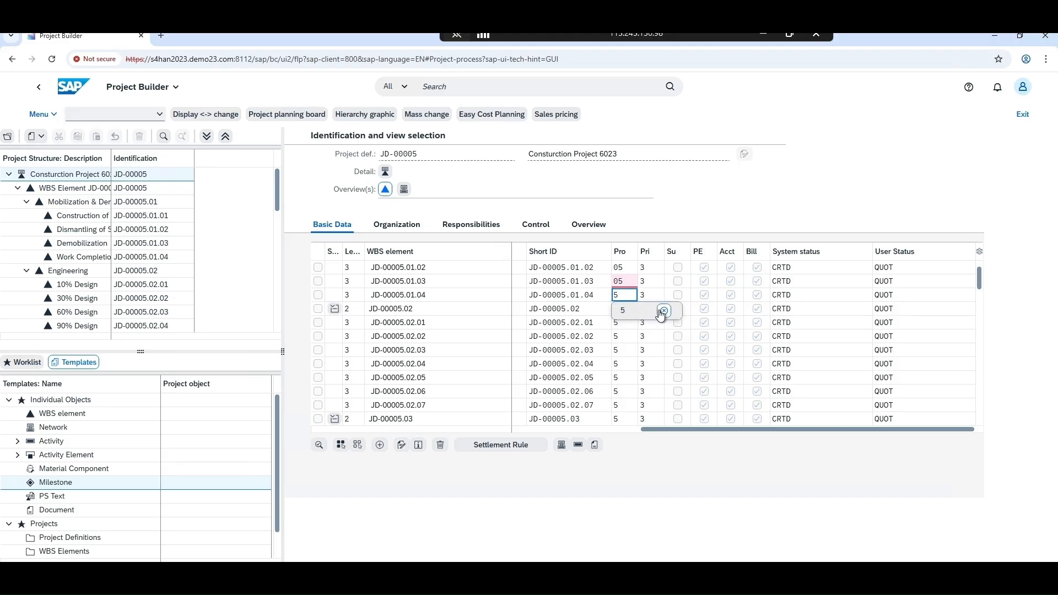
click(658, 417)
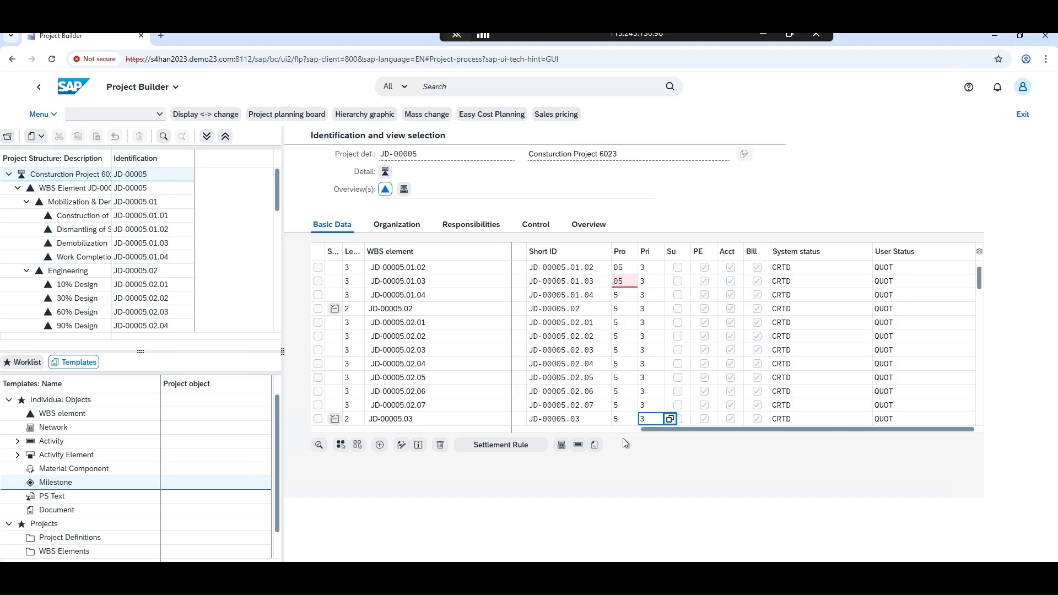
click(627, 393)
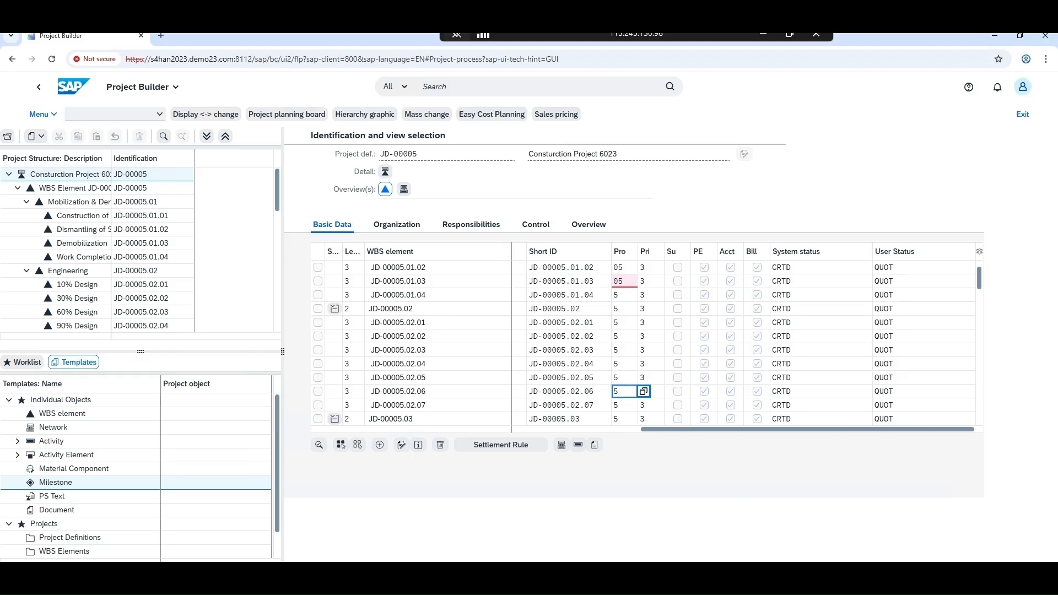
Exit project JD-00005 without saving its data and restore the remote desktop session to a smaller window
key(Escape)
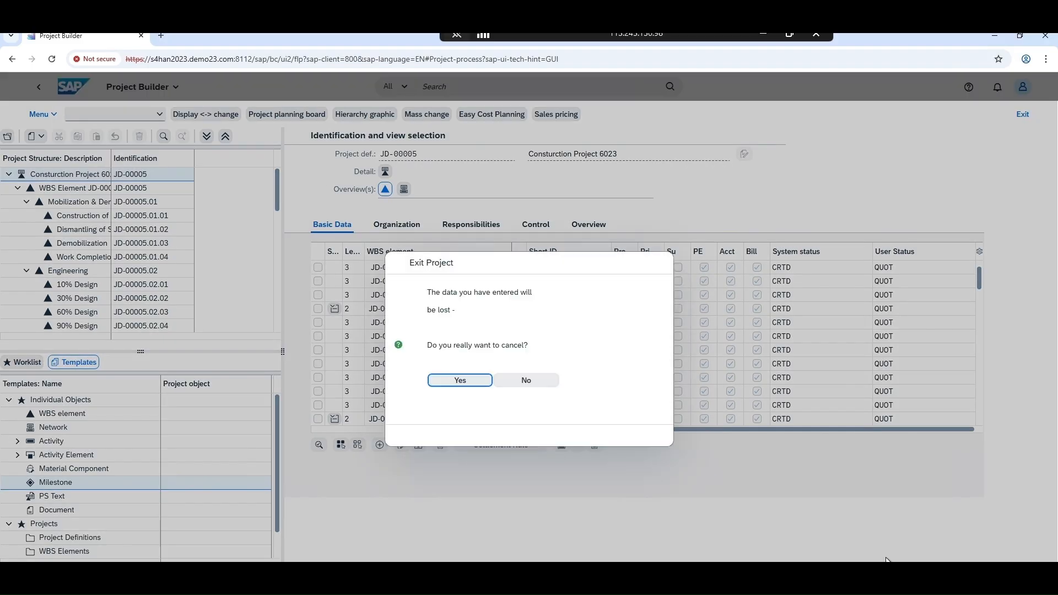
click(472, 385)
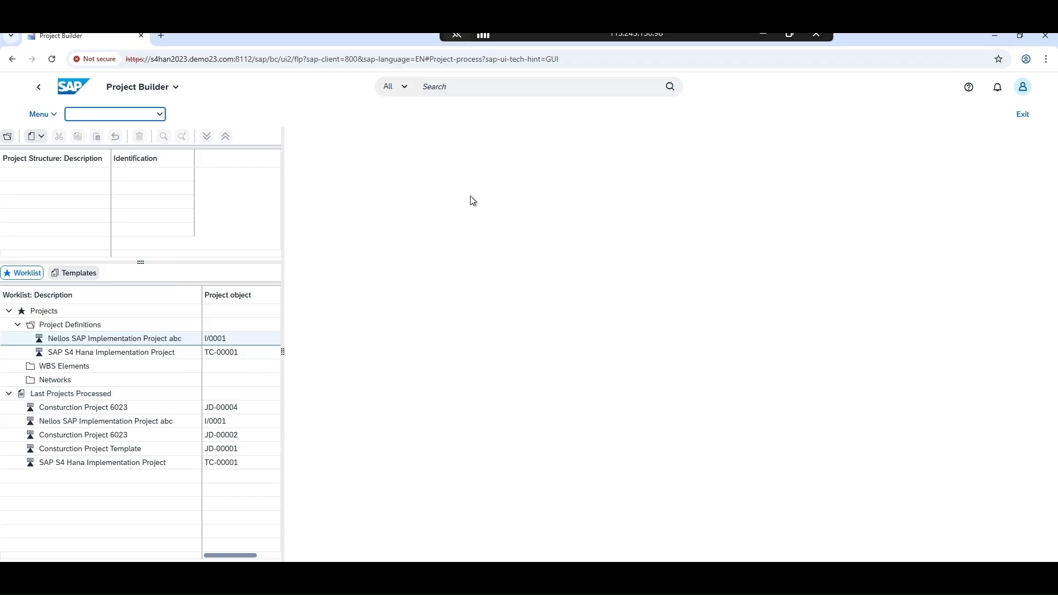
click(792, 35)
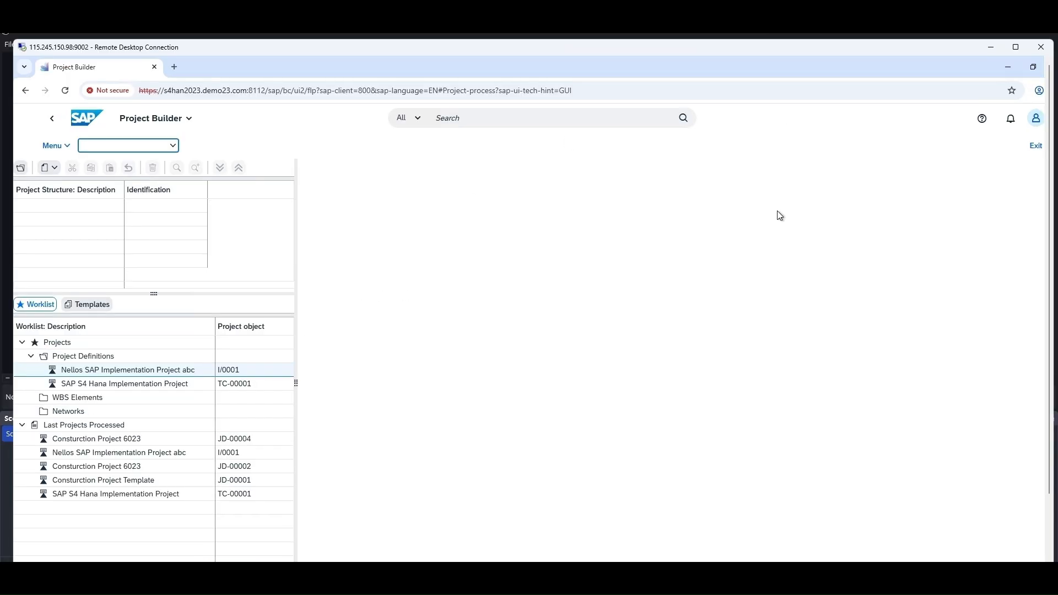